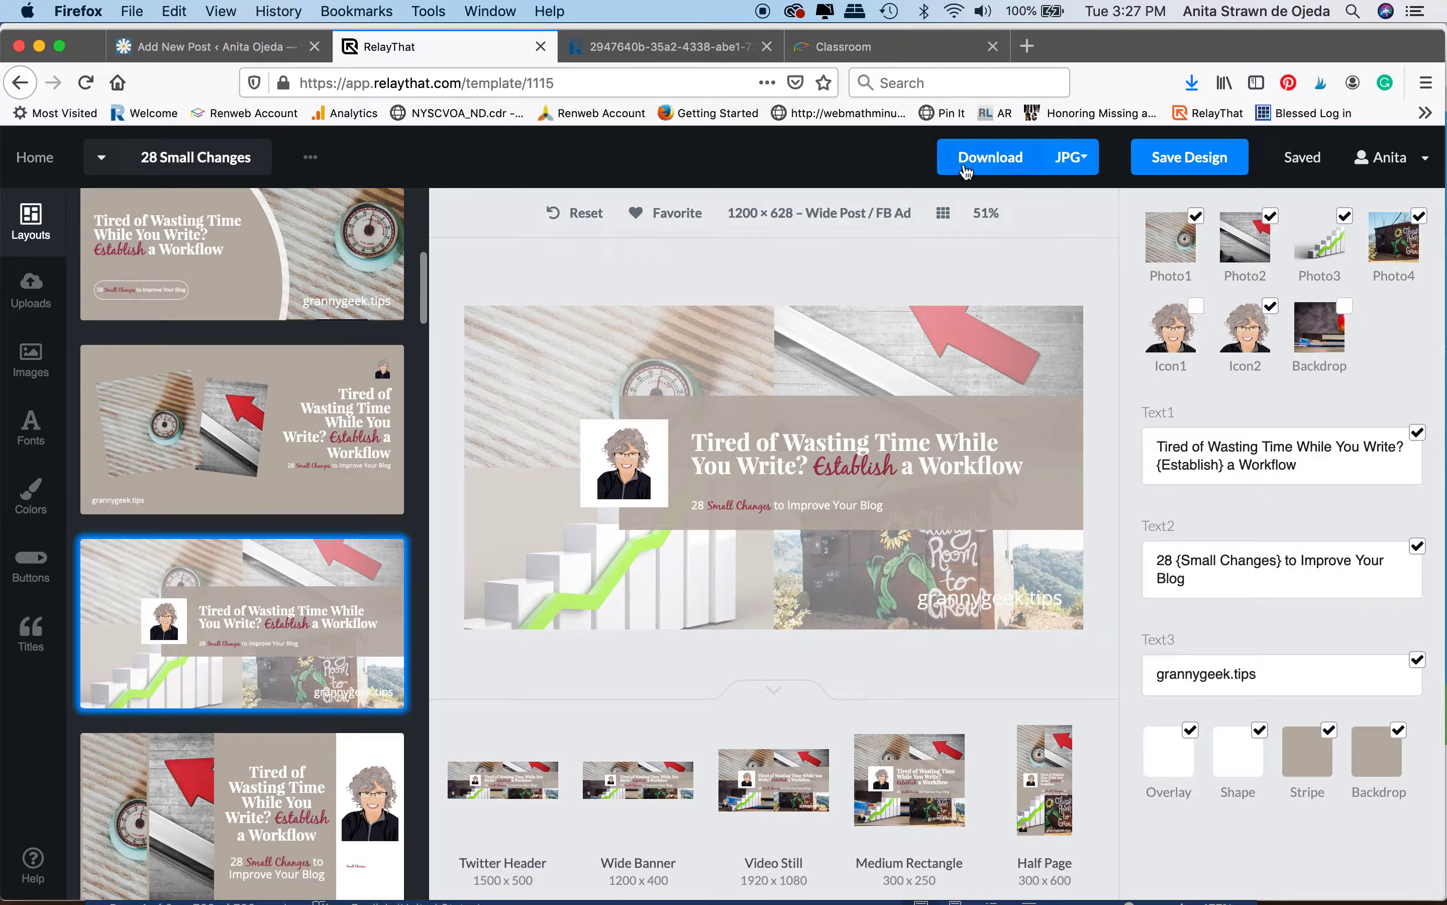
Step: Download the 1200 × 628 wide post design as a JPG and save the file
{"action": "left_click", "coordinate": [973, 166]}
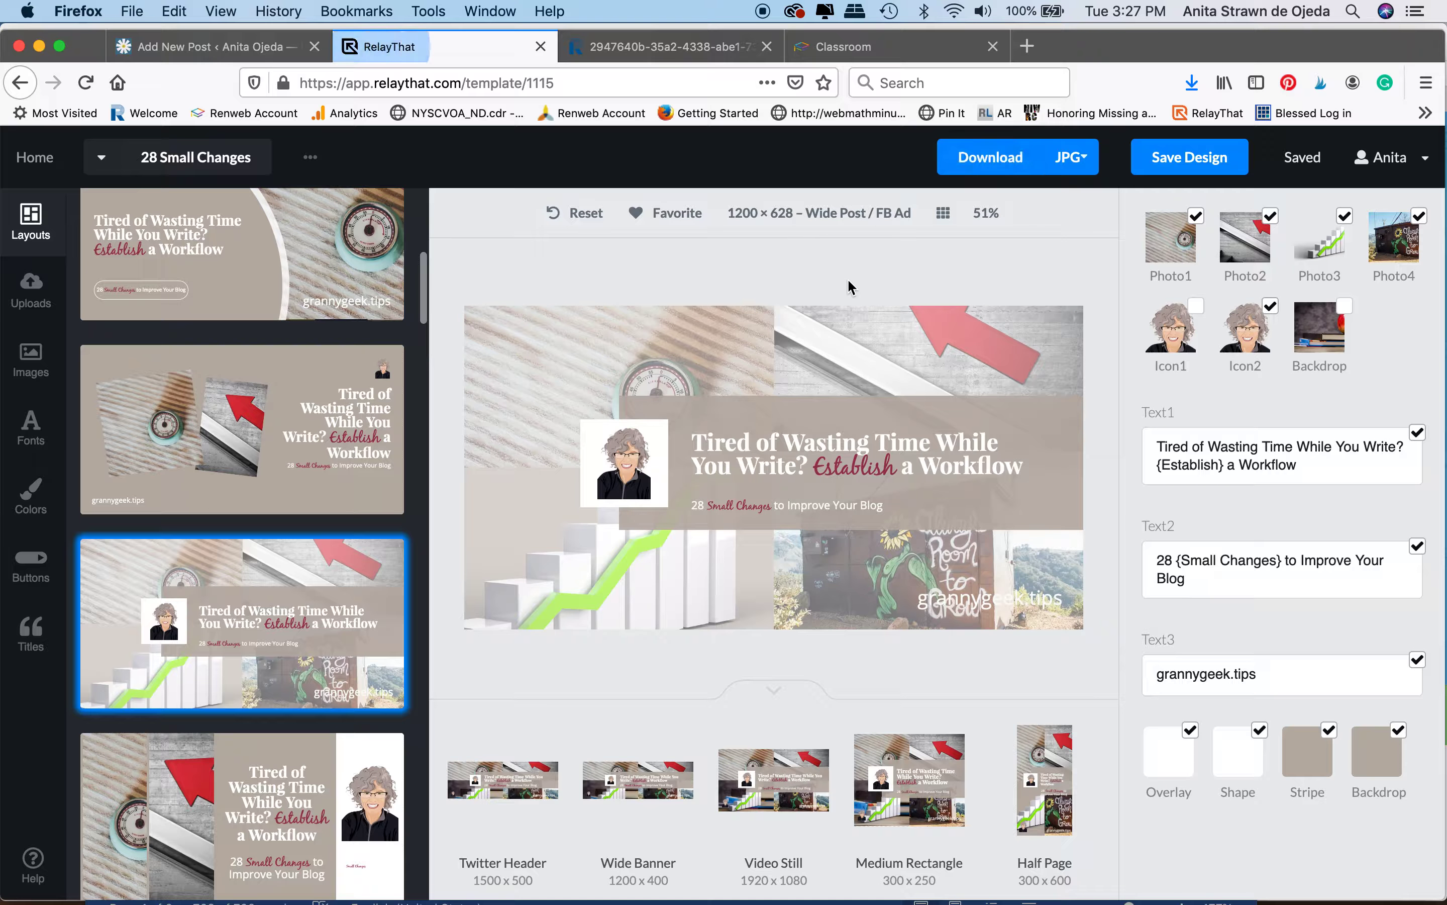
{"action": "left_click", "coordinate": [790, 329]}
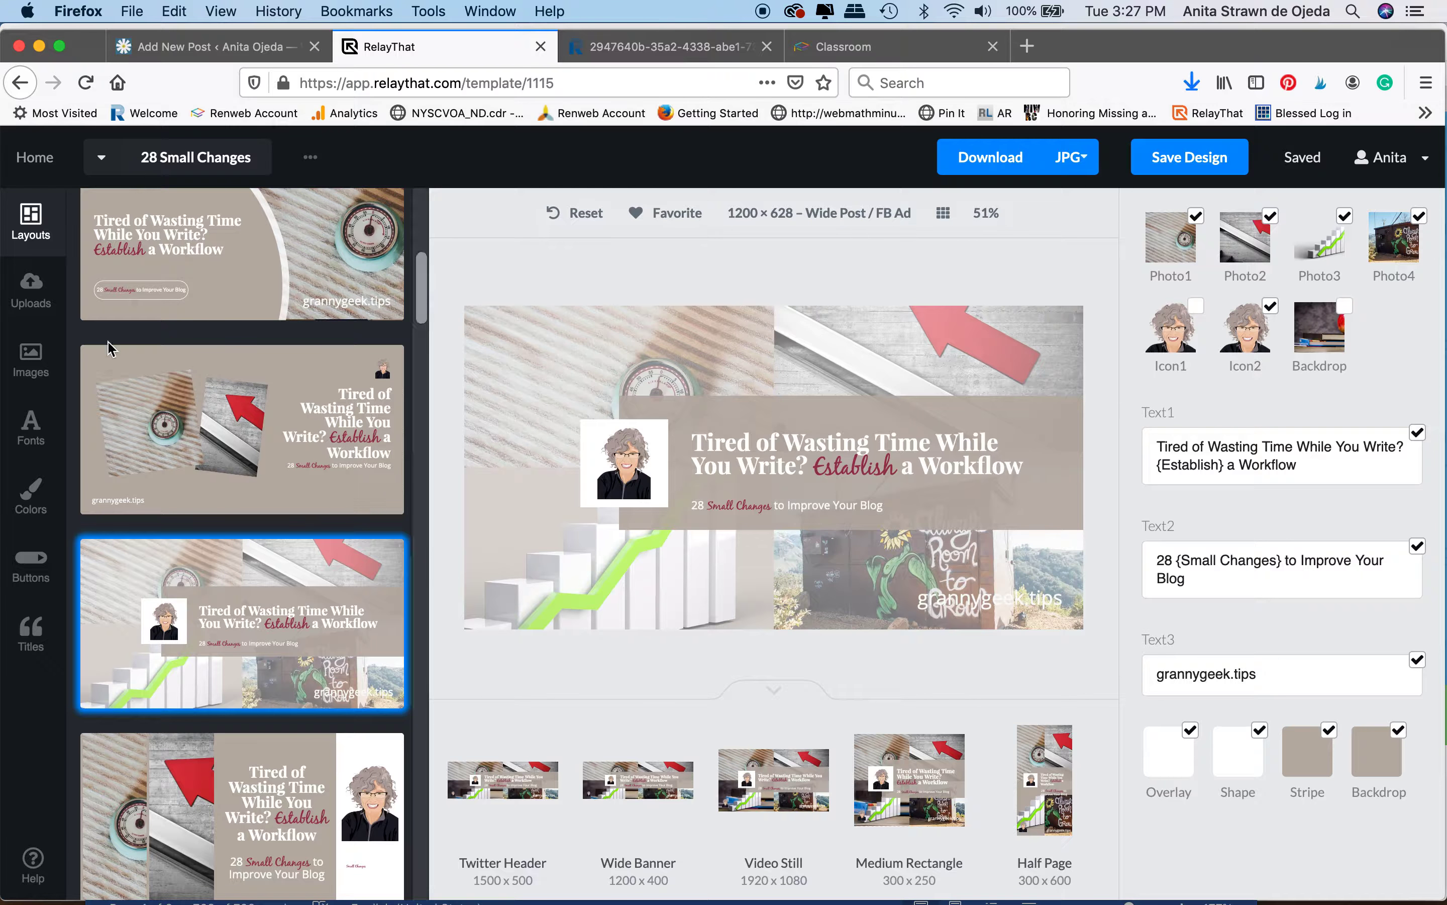
Step: Switch the layout type to Pinterest Pin and replace Photo1 with the red hourglass stock photo
{"action": "left_click", "coordinate": [25, 356]}
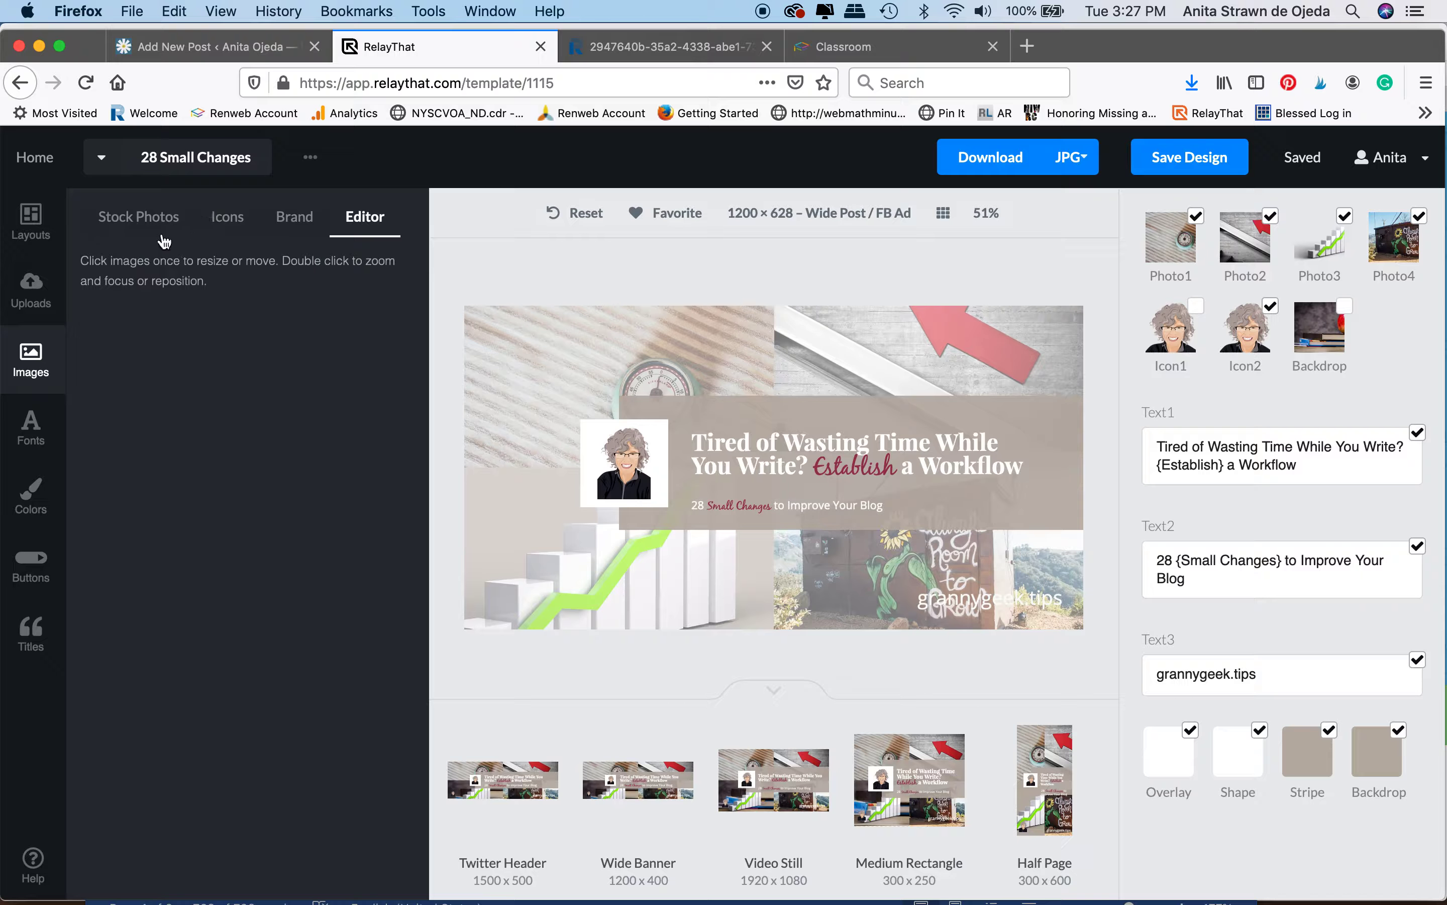
{"action": "left_click", "coordinate": [141, 221]}
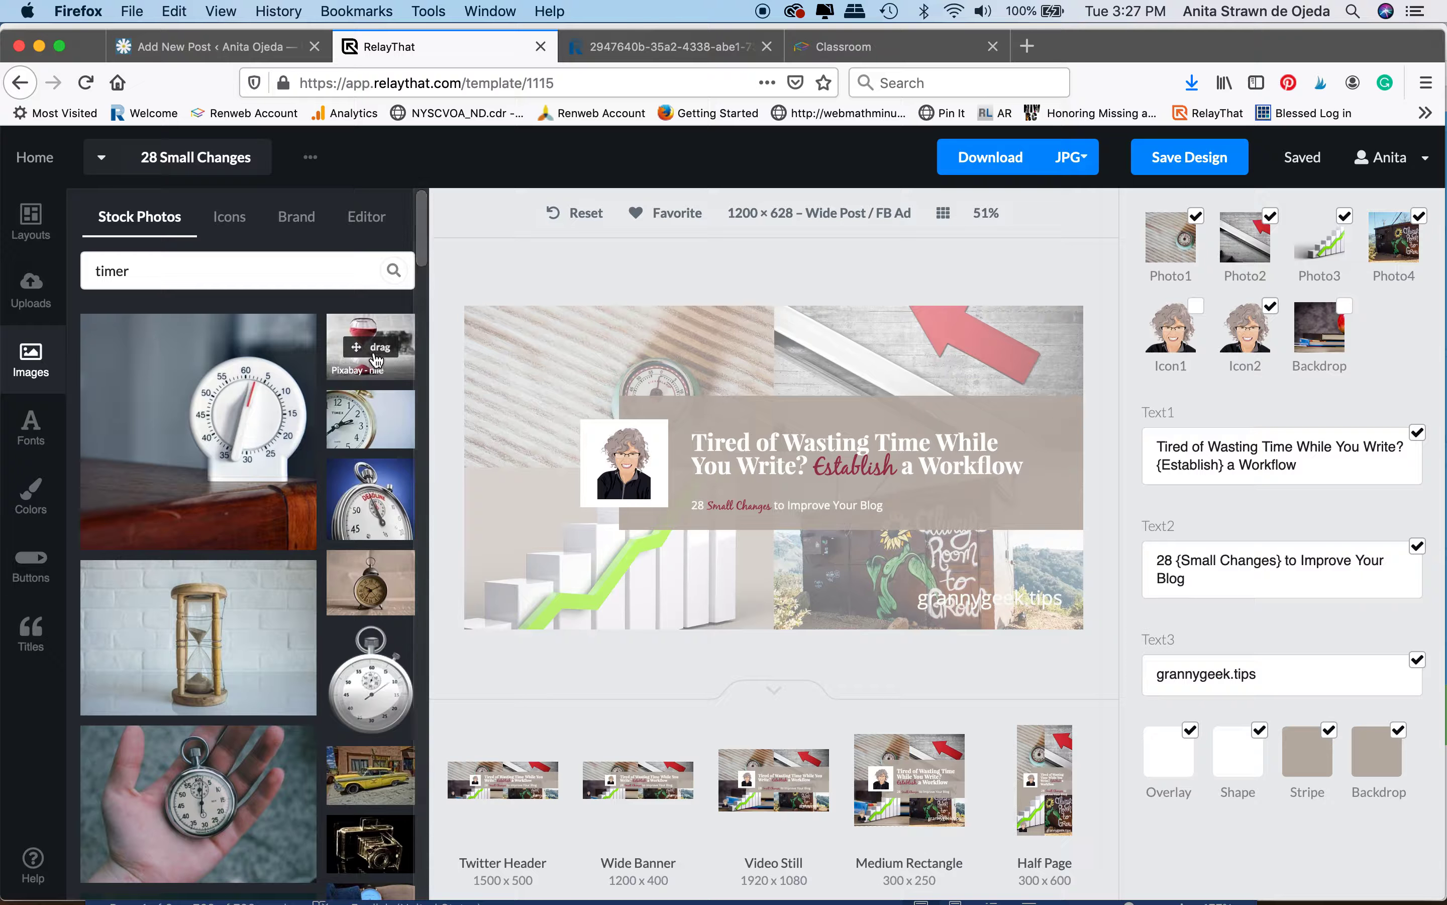
{"action": "left_click", "coordinate": [31, 221]}
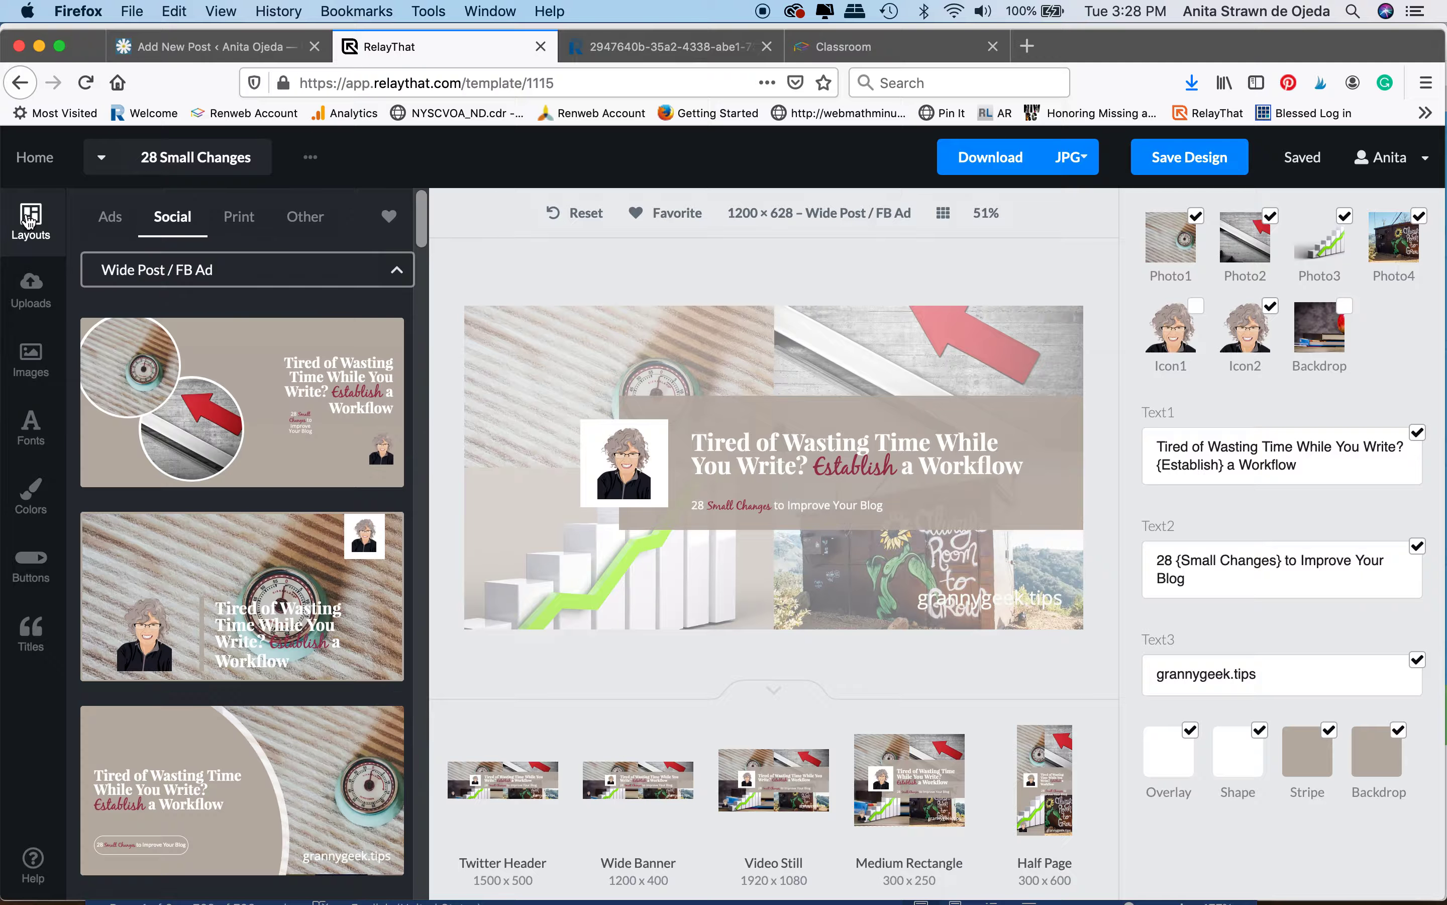
{"action": "left_click", "coordinate": [164, 277]}
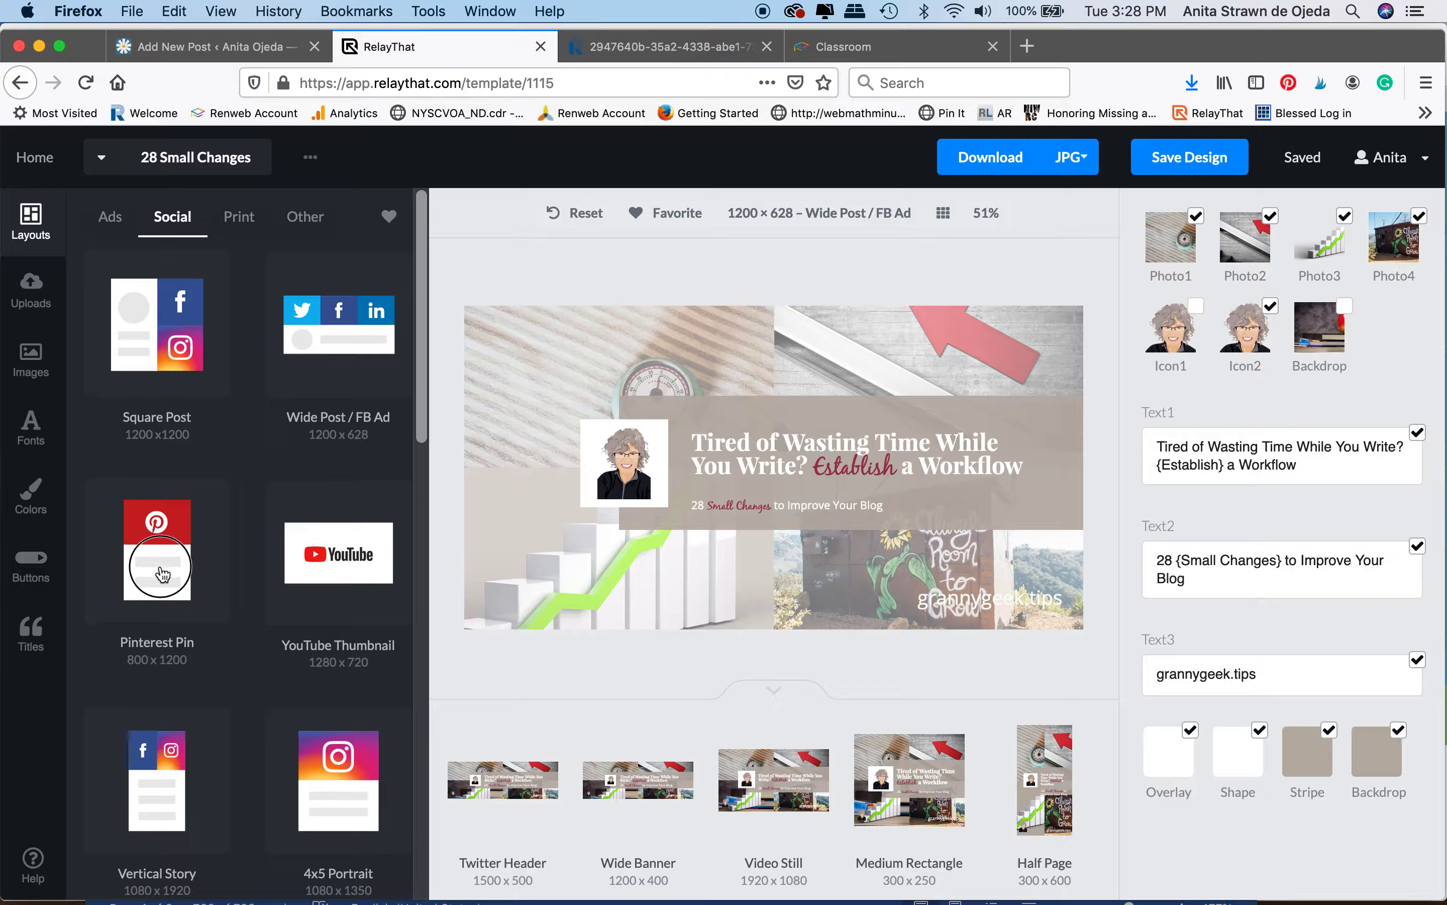
{"action": "left_click", "coordinate": [161, 563]}
{"action": "left_click", "coordinate": [31, 353]}
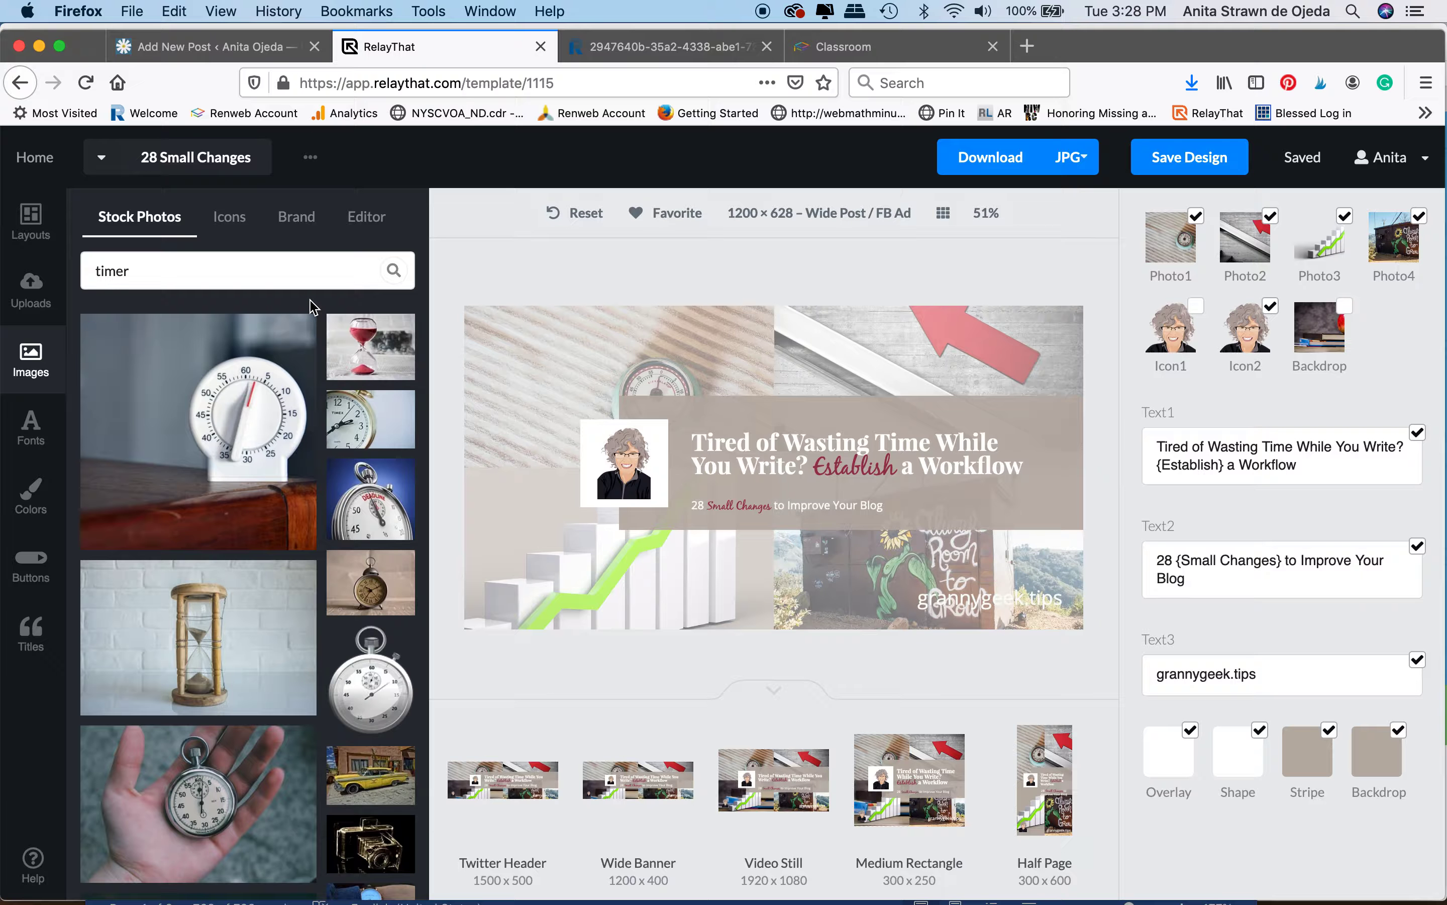
{"action": "left_click_drag", "start_coordinate": [361, 342], "coordinate": [1170, 239]}
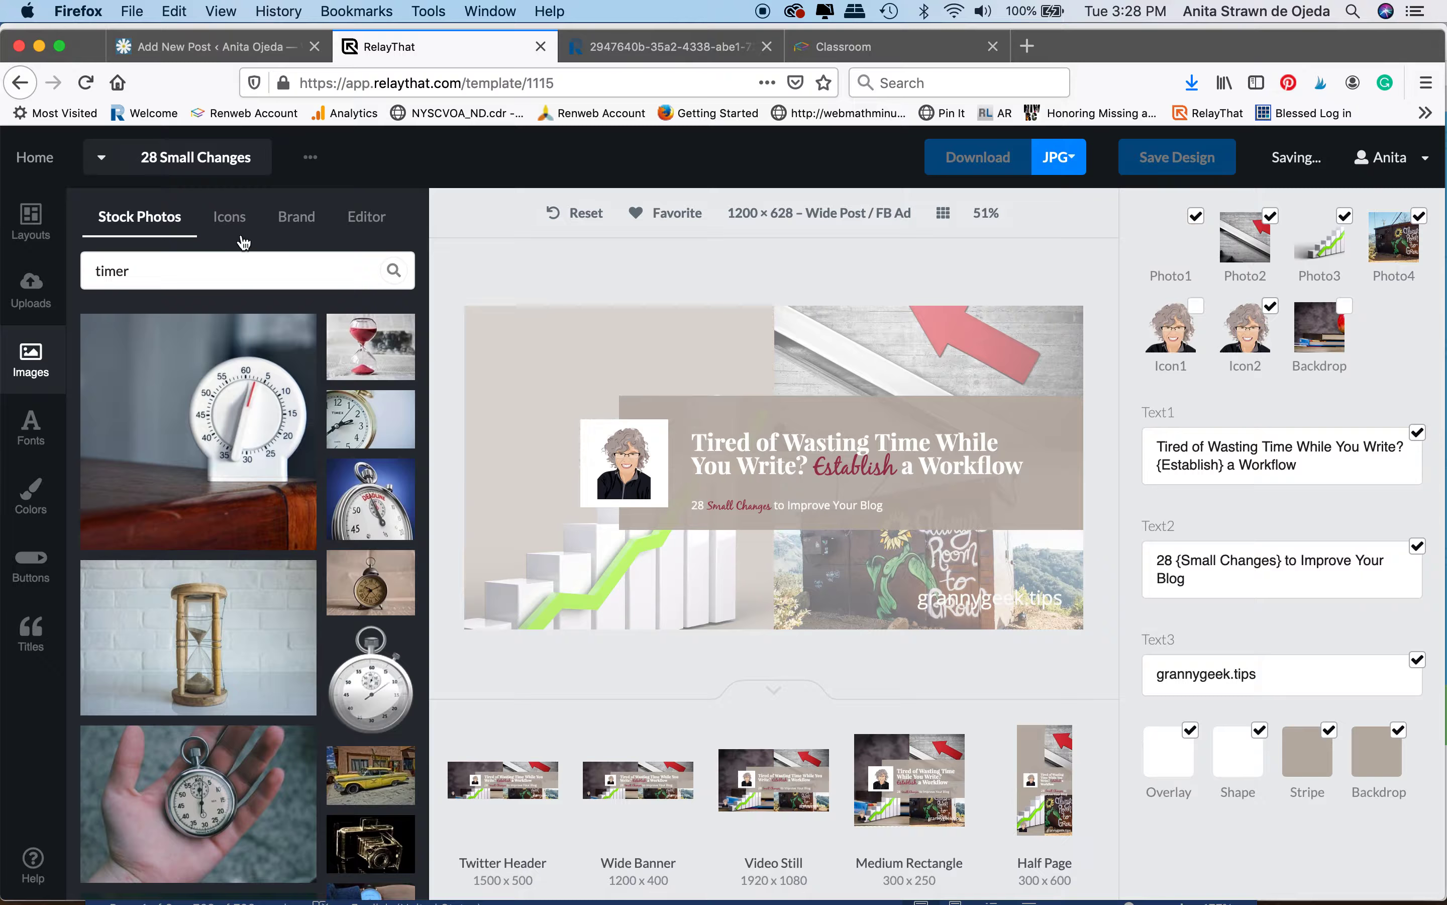
Step: Apply the favorited Pinterest Pin layout that frames the hourglass photo with thin lines
{"action": "left_click", "coordinate": [29, 213]}
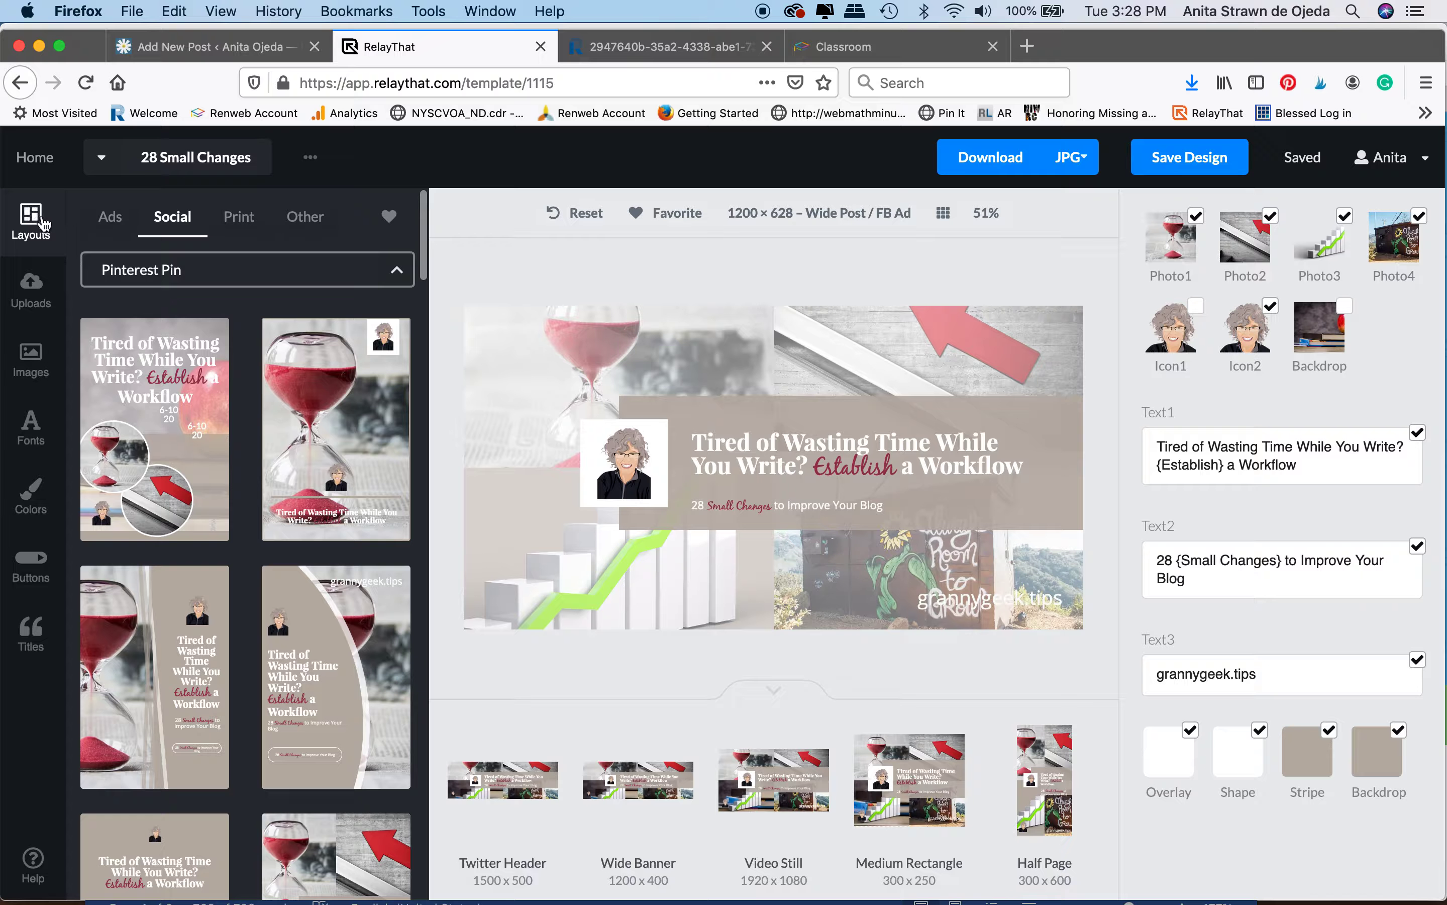
{"action": "scroll", "coordinate": [267, 436], "scroll_direction": "down", "scroll_amount": 10}
{"action": "scroll", "coordinate": [266, 436], "scroll_direction": "down", "scroll_amount": 10}
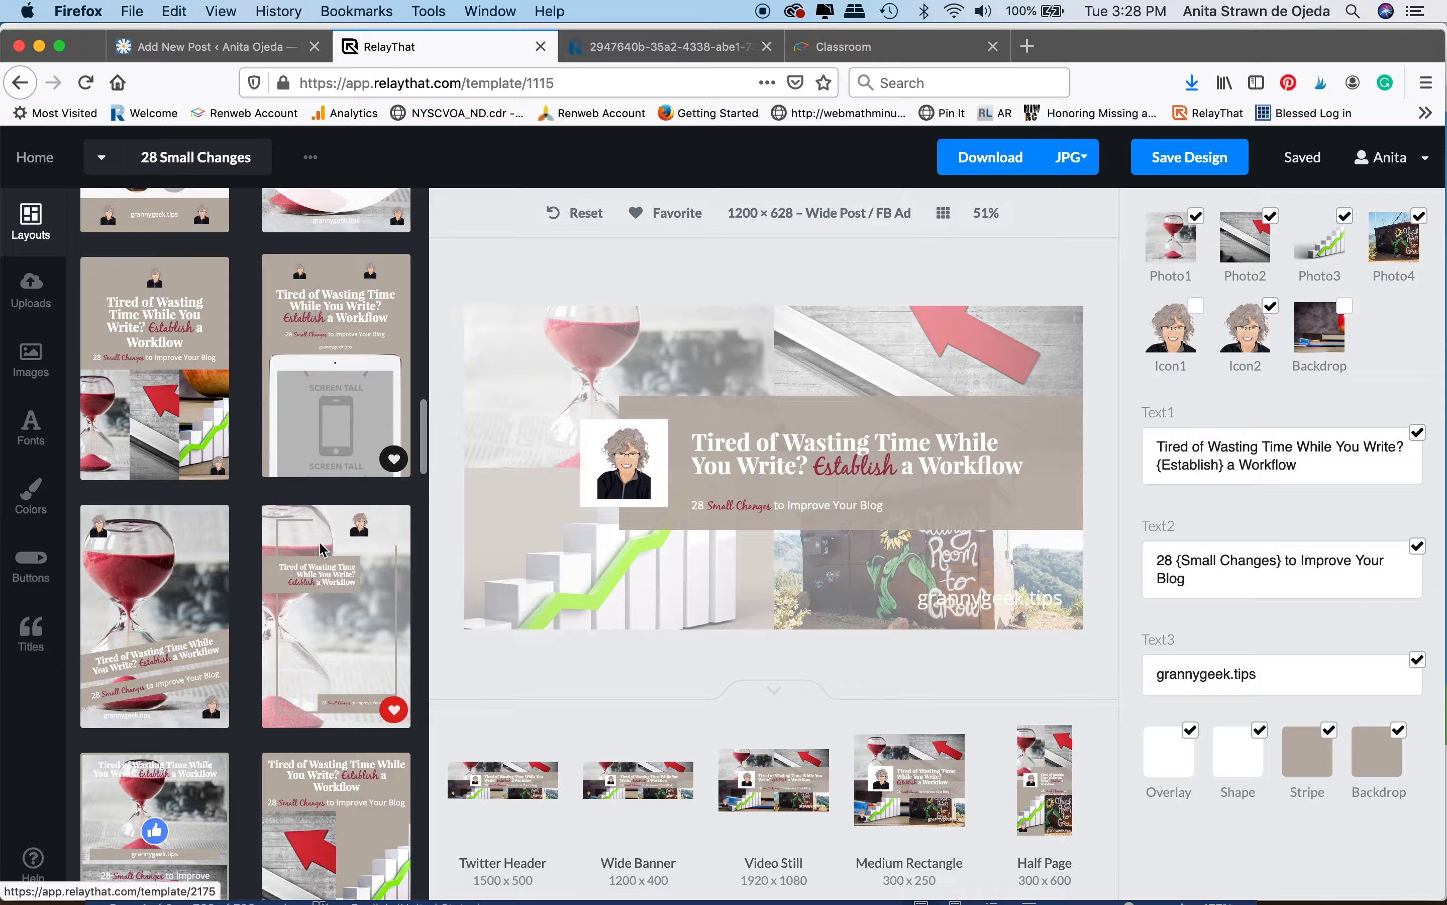
{"action": "left_click", "coordinate": [337, 649]}
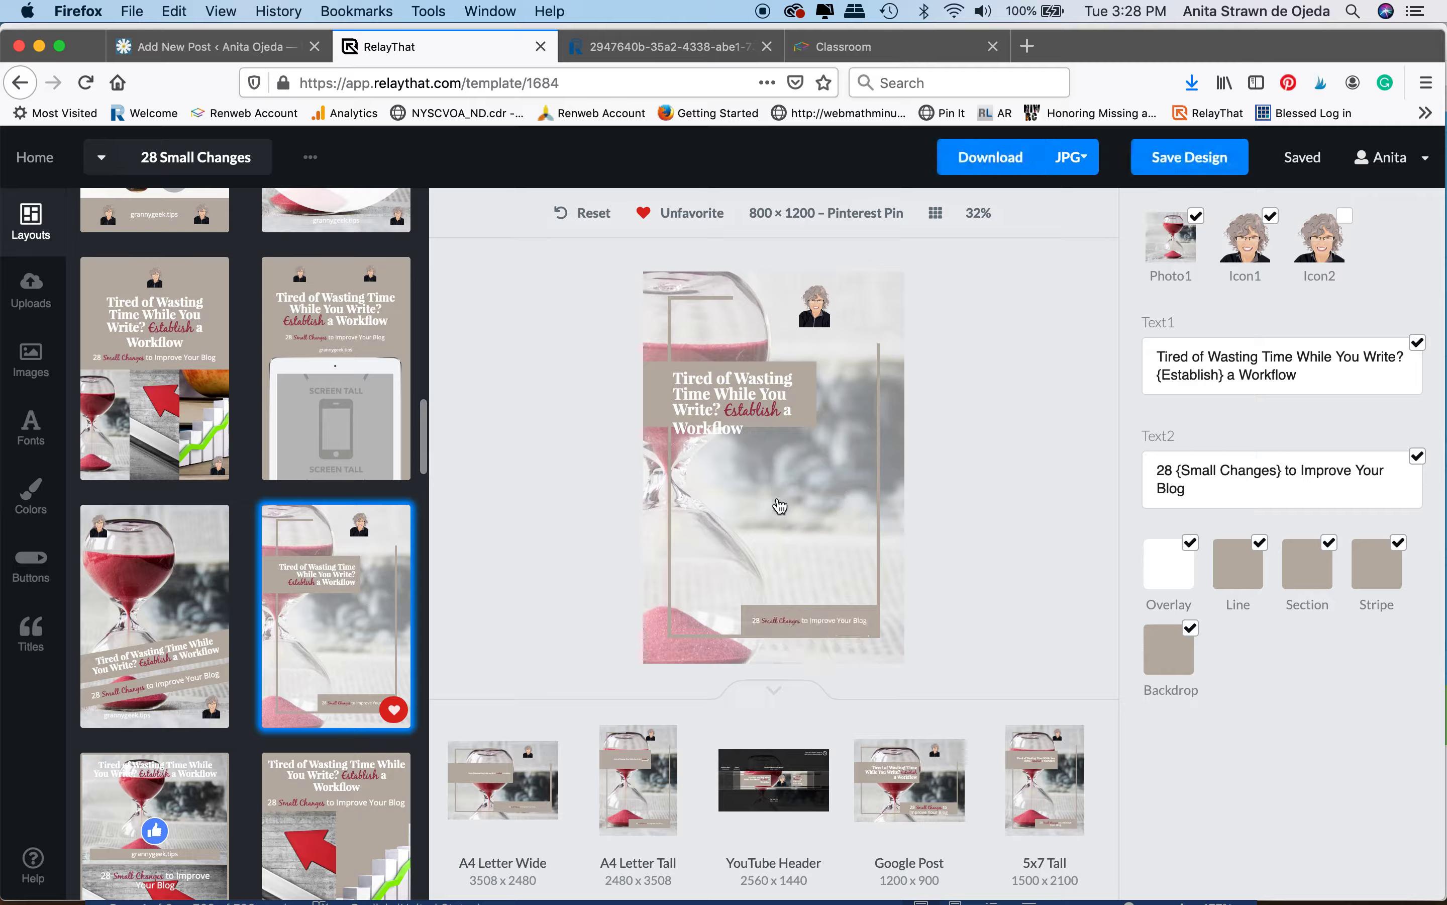
Step: Centre the hourglass photo in the pin, then download the design as a JPG and save the file
{"action": "left_click", "coordinate": [743, 503]}
{"action": "left_click_drag", "start_coordinate": [737, 500], "coordinate": [851, 499]}
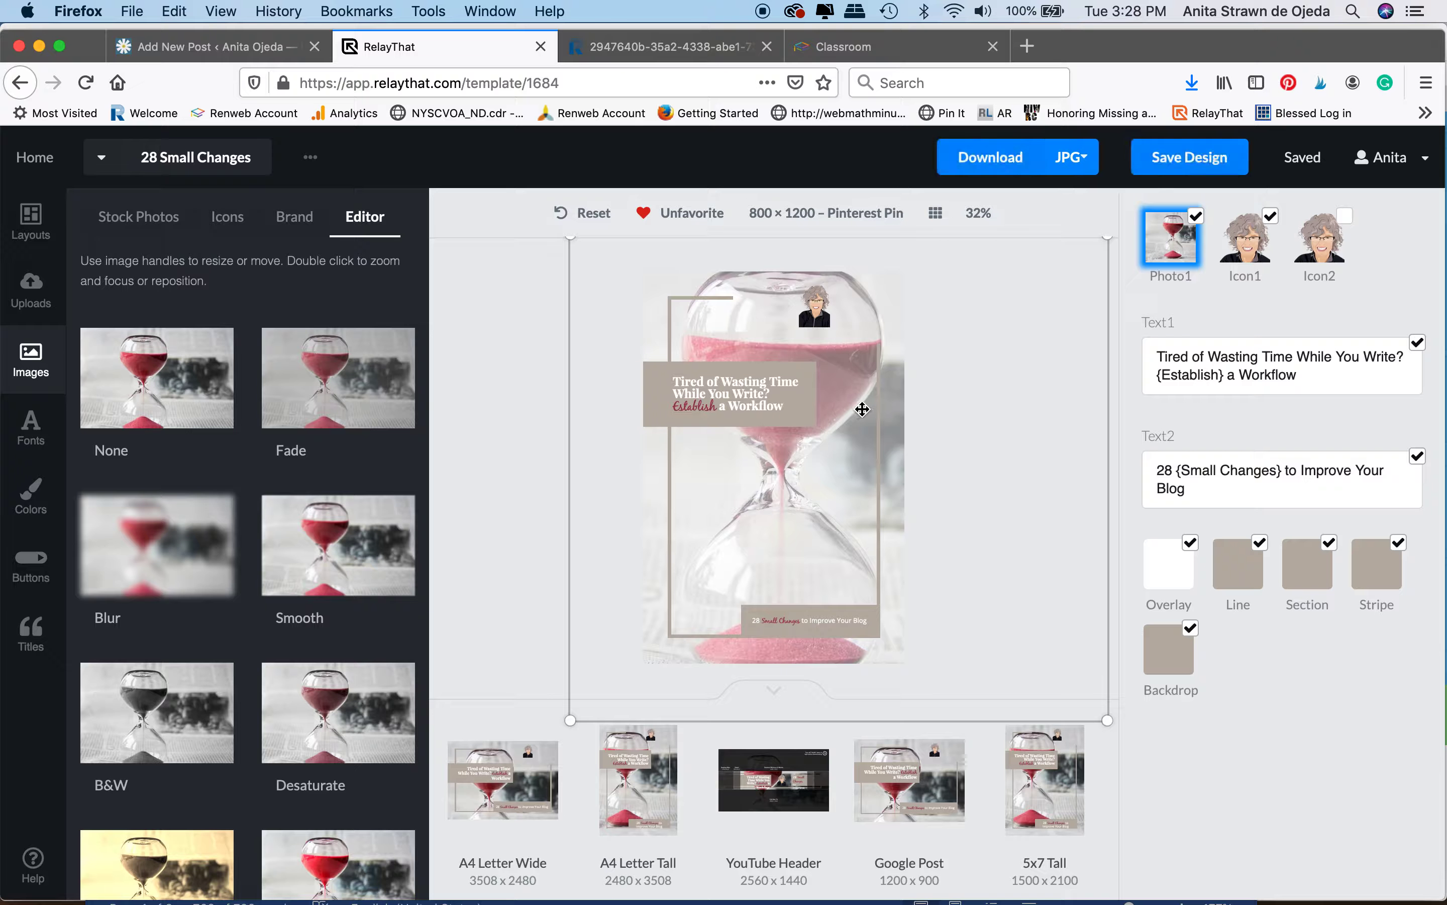
{"action": "left_click", "coordinate": [985, 173]}
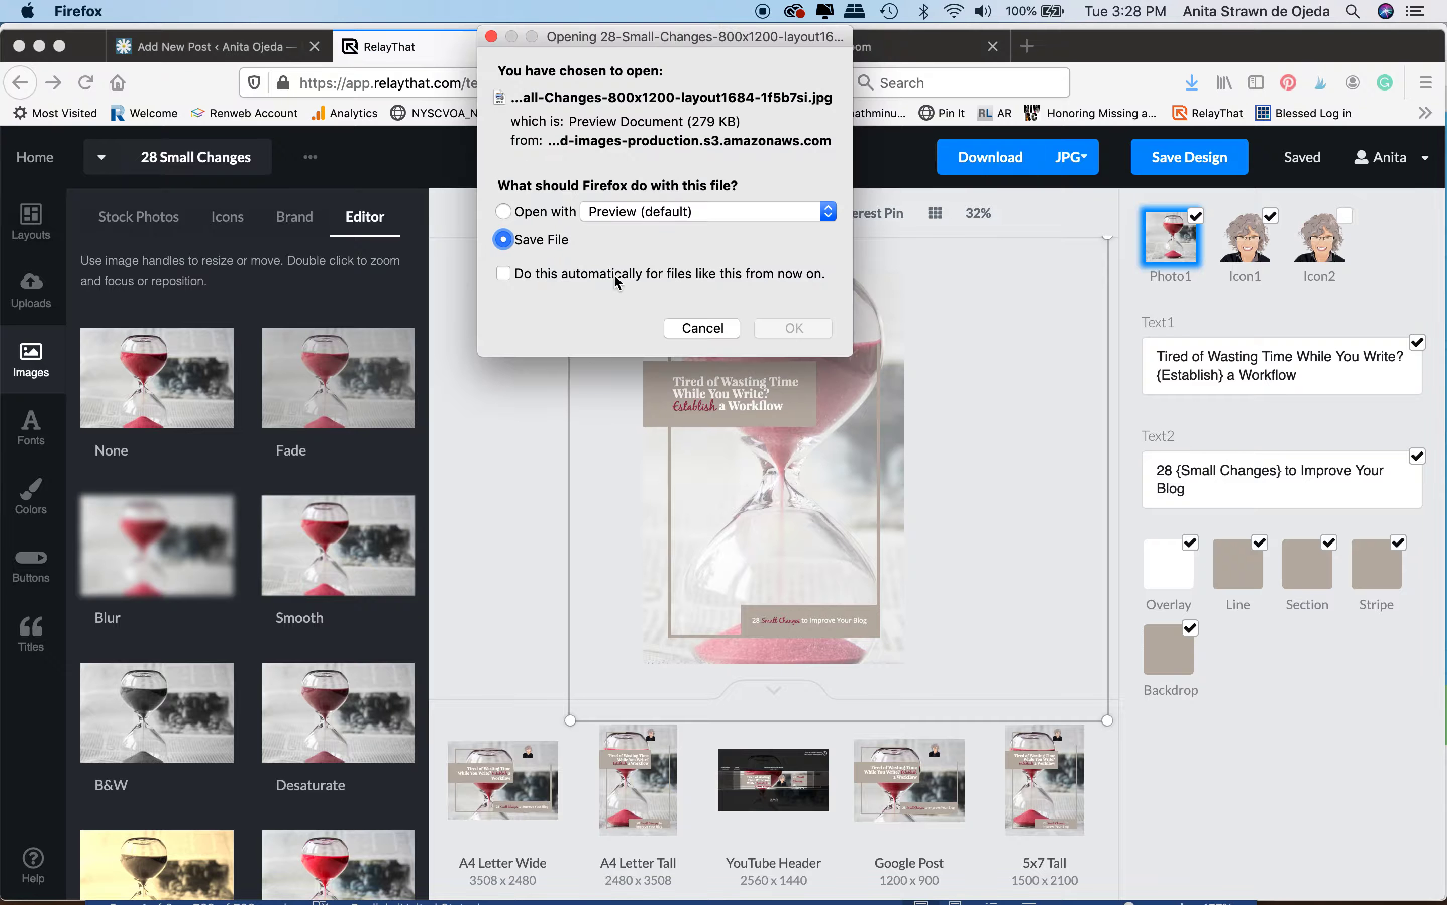
{"action": "left_click", "coordinate": [799, 330]}
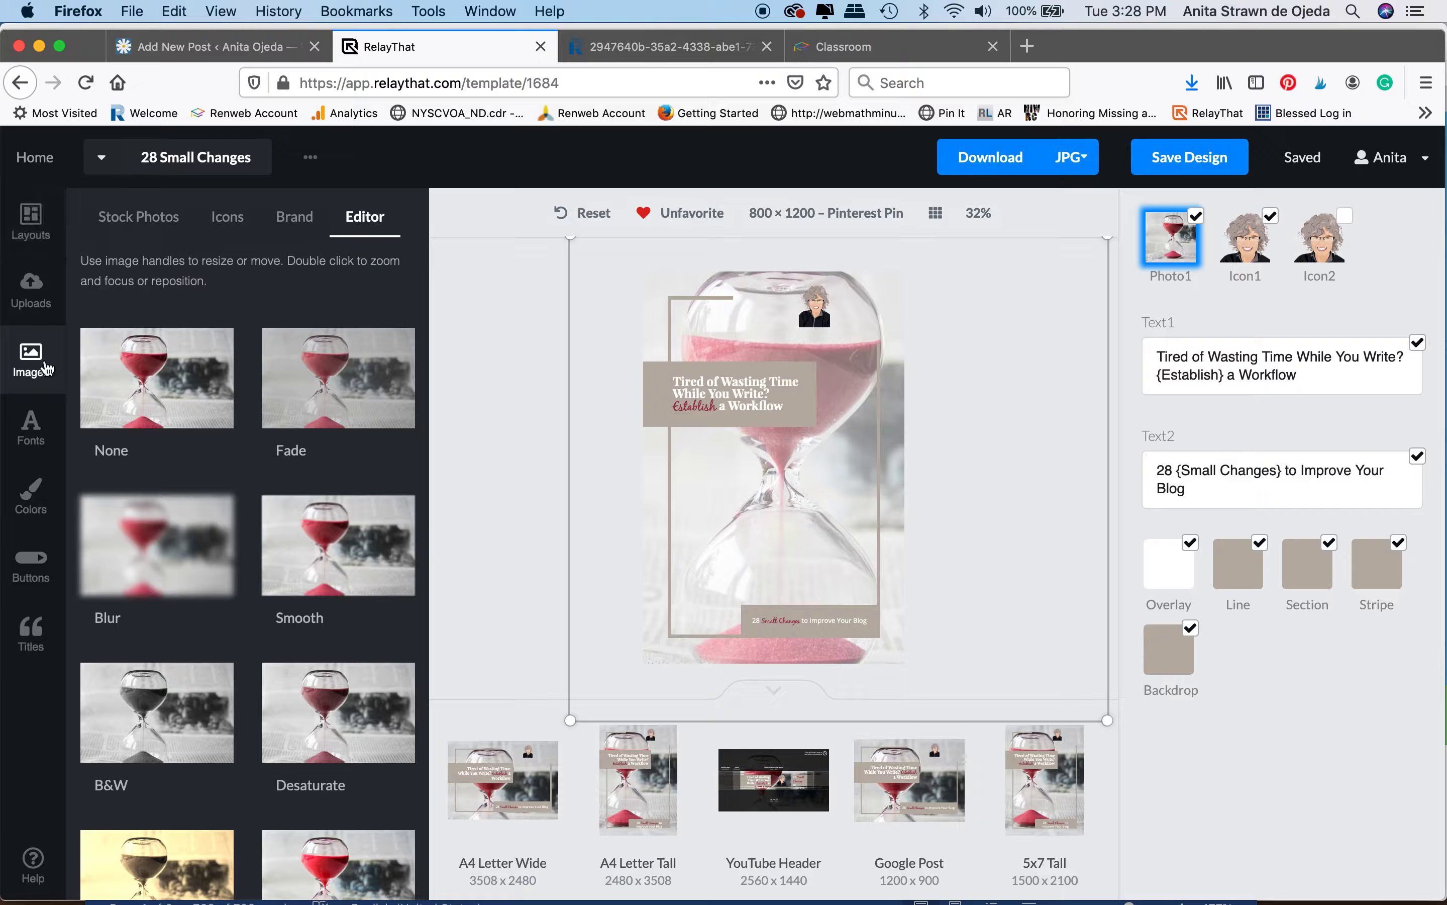
Step: Try the stock photo of a stopwatch held in a hand as the pin's background photo
{"action": "left_click", "coordinate": [153, 229]}
{"action": "scroll", "coordinate": [188, 598], "scroll_direction": "down", "scroll_amount": 3}
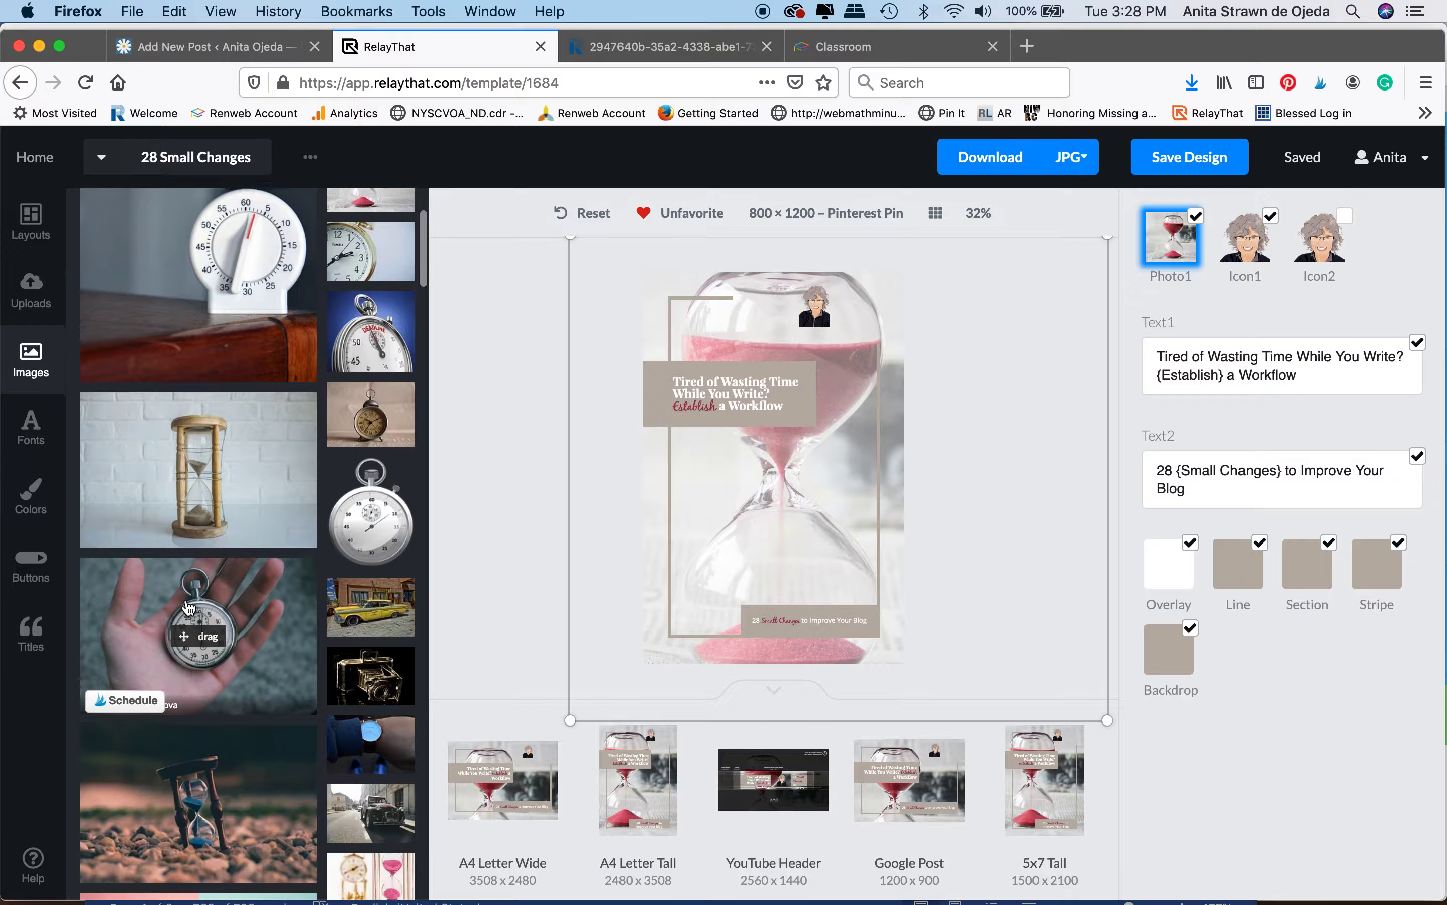
{"action": "left_click_drag", "start_coordinate": [190, 598], "coordinate": [748, 540]}
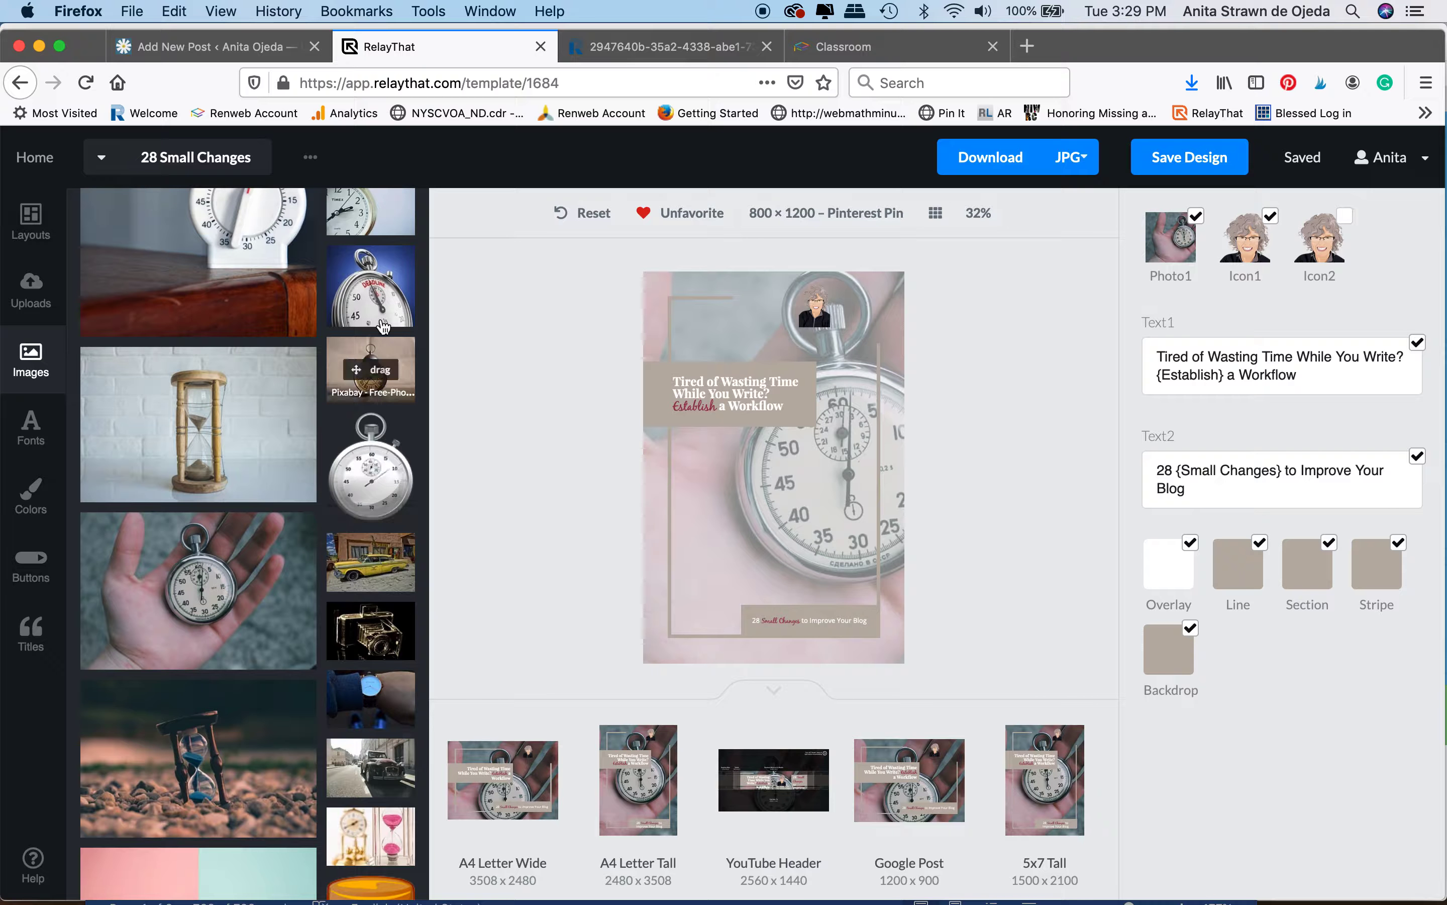
Step: Replace the pin's photo with the silver stopwatch on a white background and centre its dial in the frame
{"action": "scroll", "coordinate": [374, 419], "scroll_direction": "down", "scroll_amount": 2}
{"action": "scroll", "coordinate": [390, 328], "scroll_direction": "down", "scroll_amount": 10}
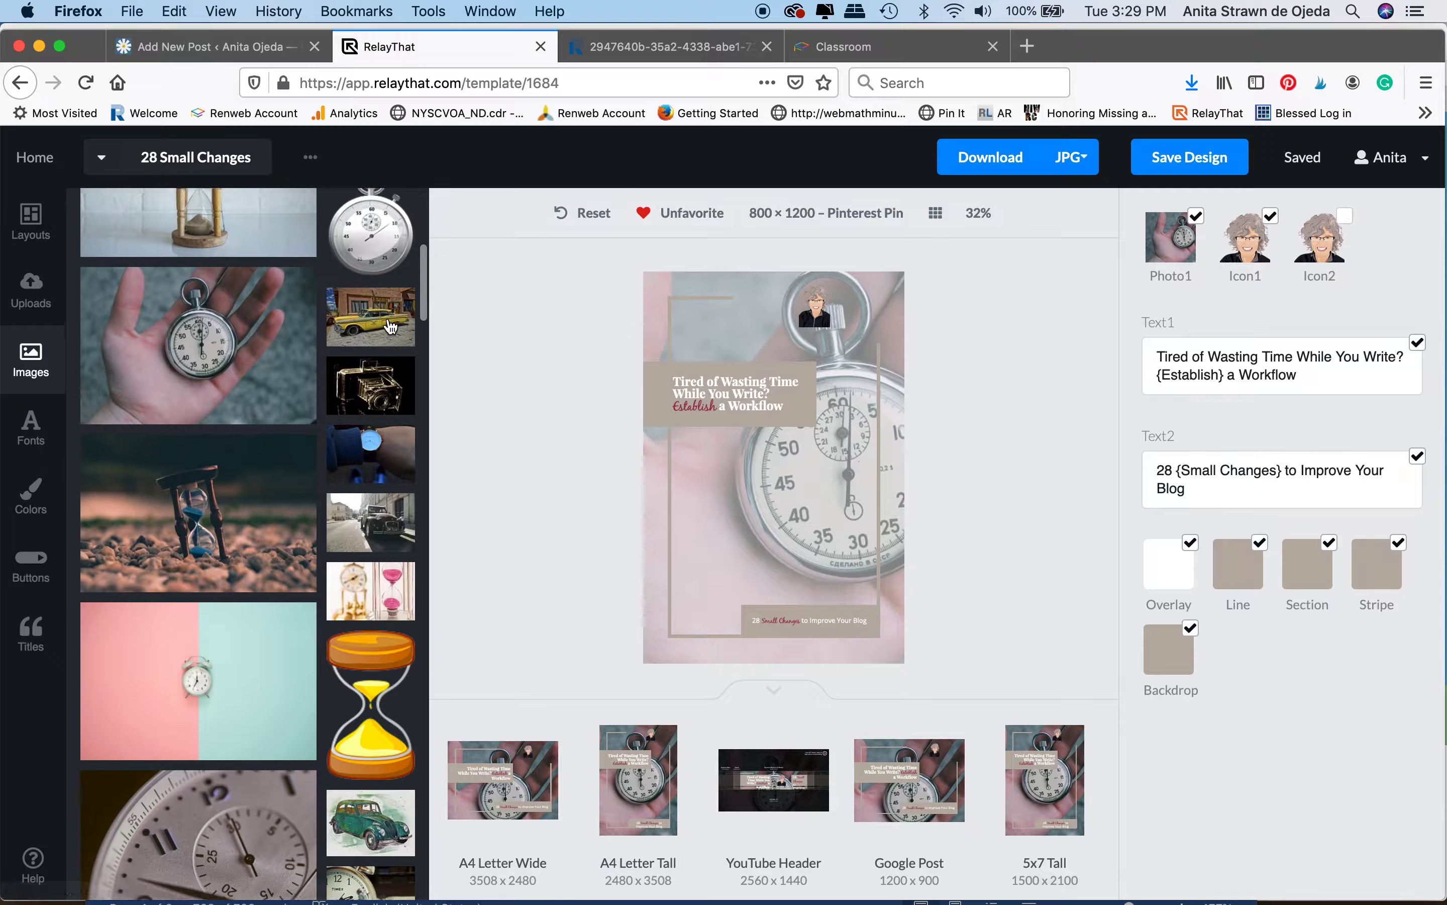
{"action": "scroll", "coordinate": [390, 327], "scroll_direction": "down", "scroll_amount": 2}
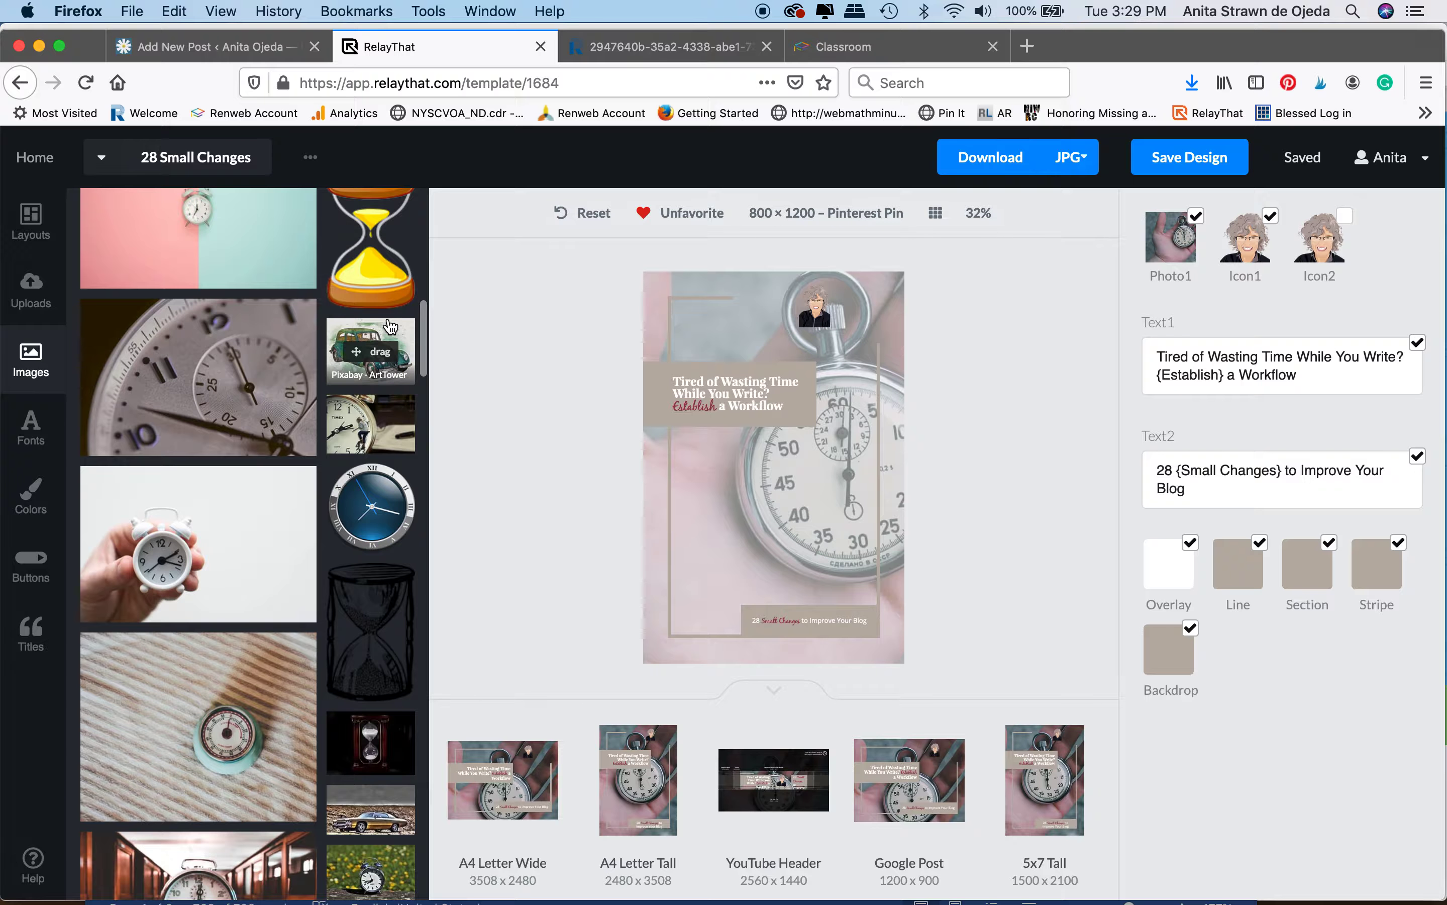
{"action": "scroll", "coordinate": [390, 328], "scroll_direction": "down", "scroll_amount": 9}
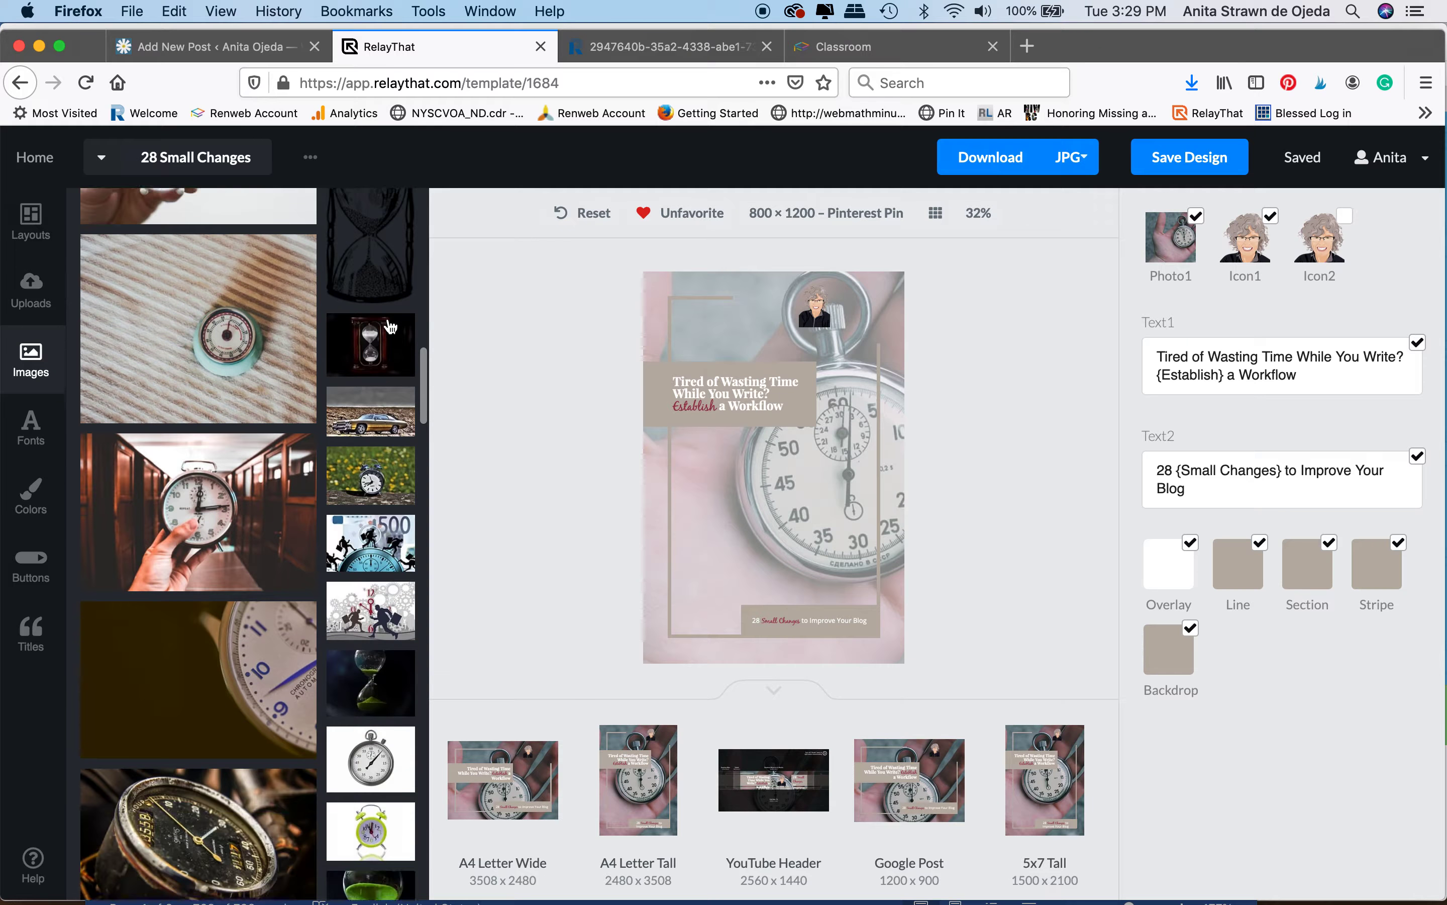
{"action": "scroll", "coordinate": [390, 326], "scroll_direction": "down", "scroll_amount": 1}
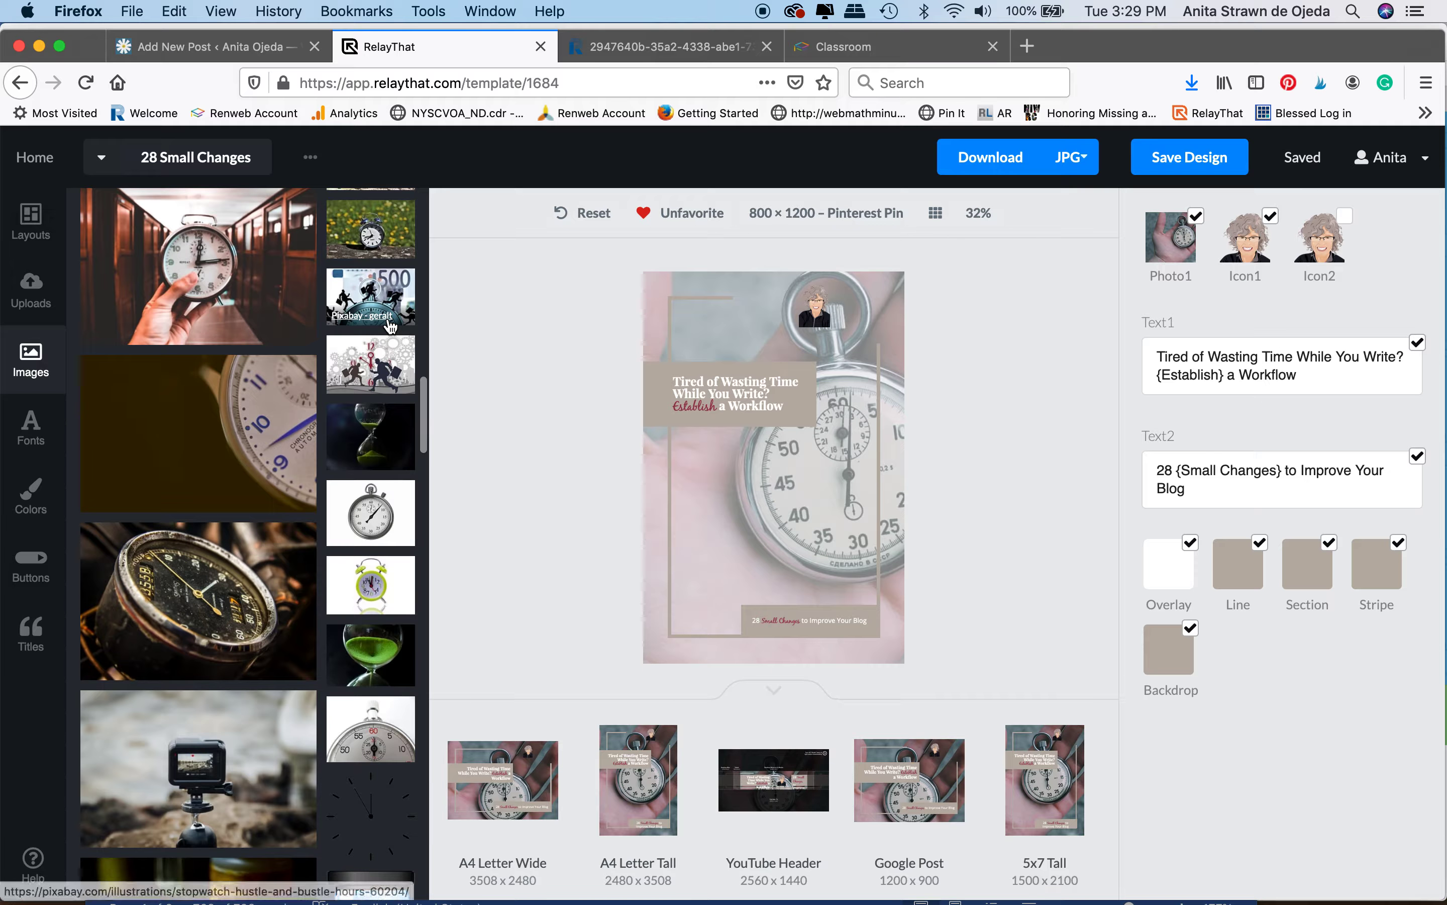
{"action": "left_click_drag", "start_coordinate": [371, 499], "coordinate": [782, 456]}
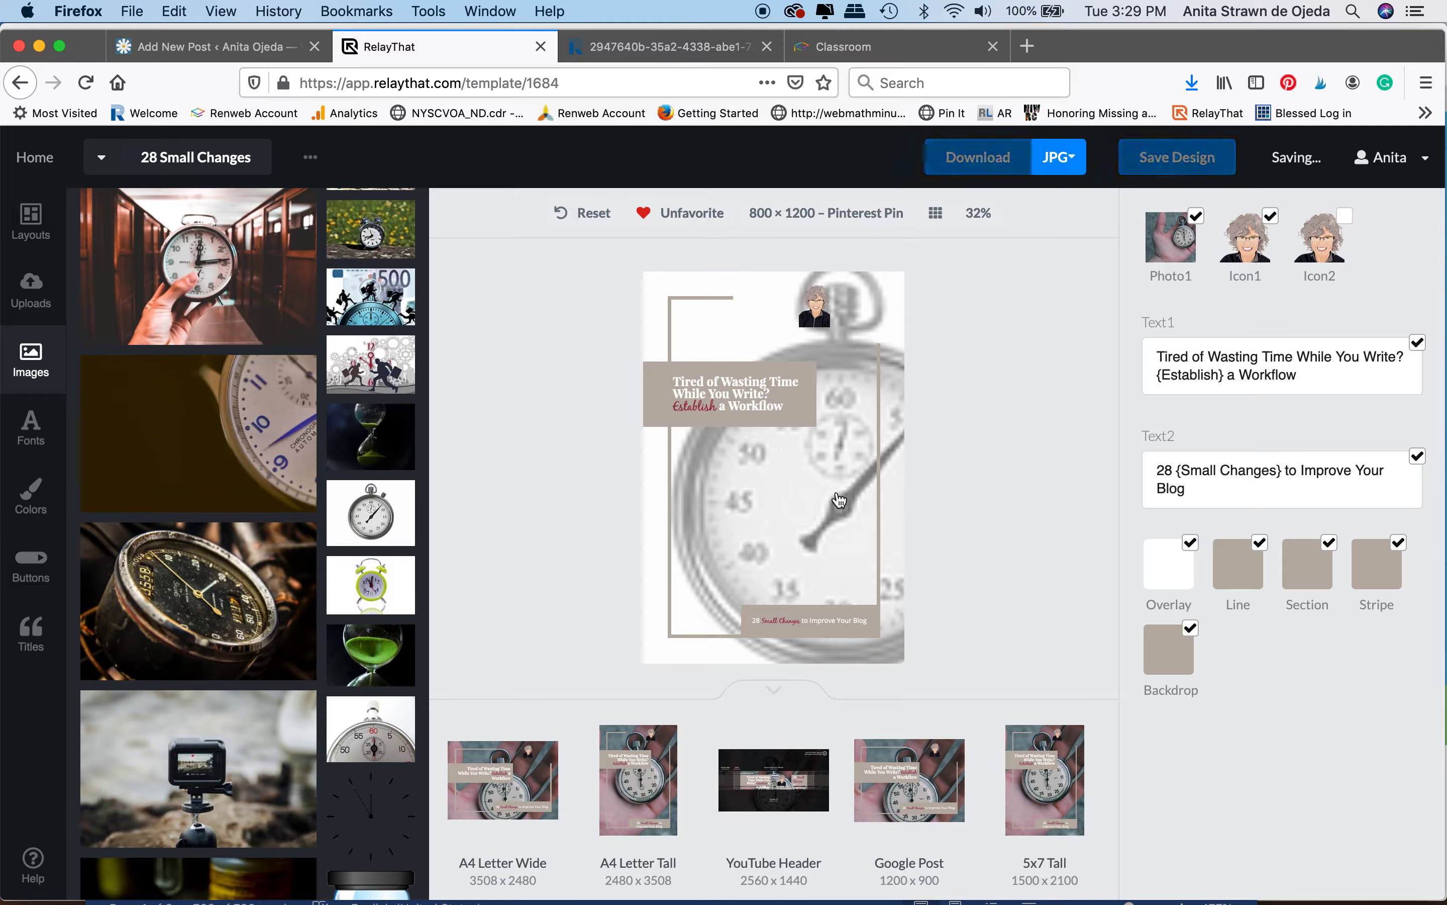
{"action": "left_click", "coordinate": [781, 484]}
{"action": "left_click_drag", "start_coordinate": [781, 485], "coordinate": [742, 481]}
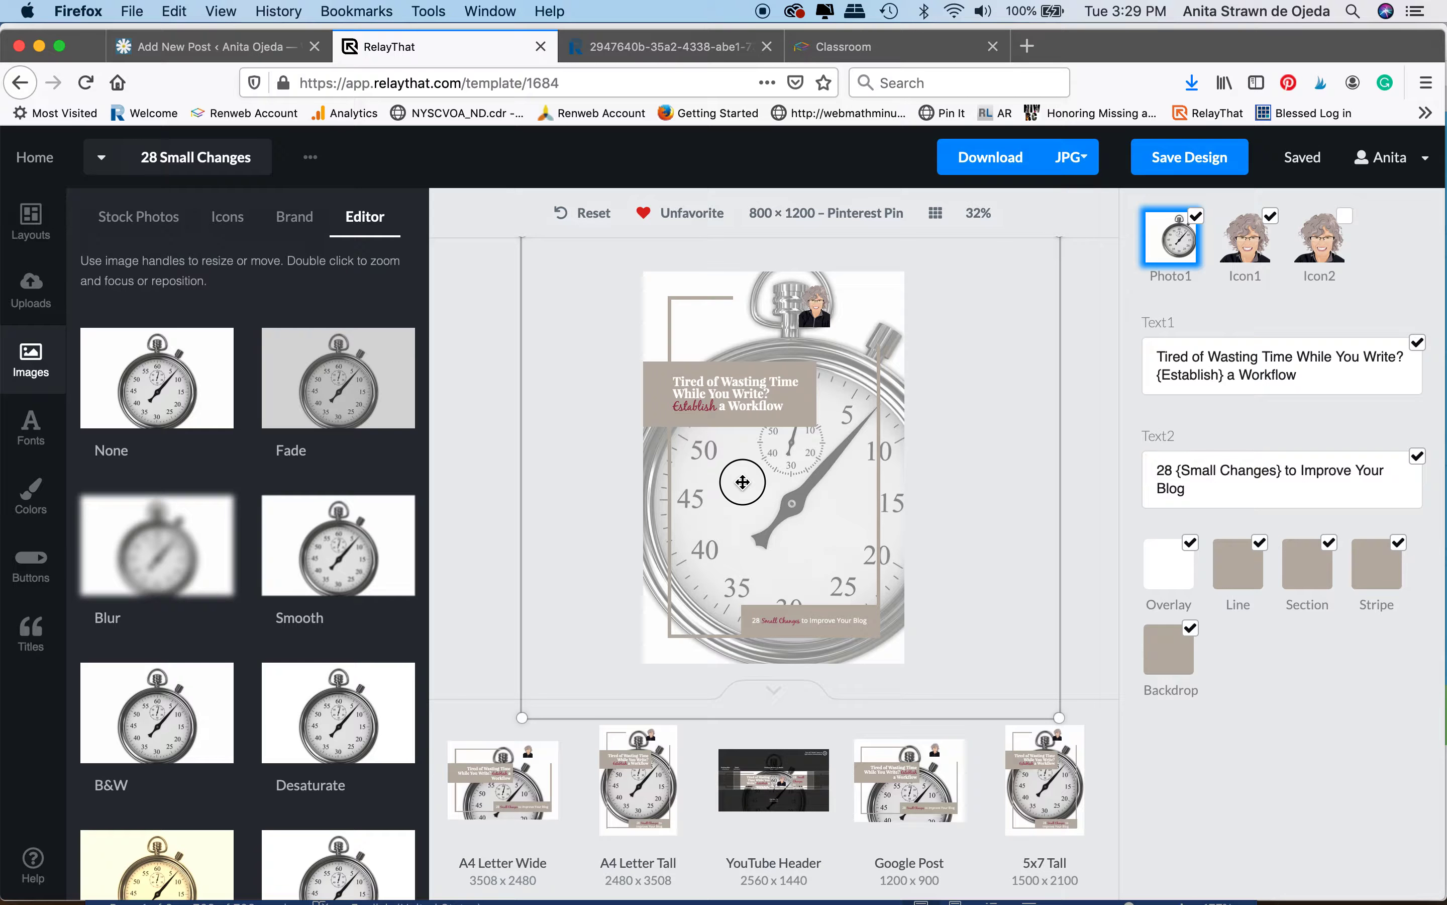
Step: Change the pin's Text1 to "How to {Increase} Your Writing Productivity"
{"action": "left_click_drag", "start_coordinate": [1307, 359], "coordinate": [1133, 362]}
{"action": "type", "text": "Ho"}
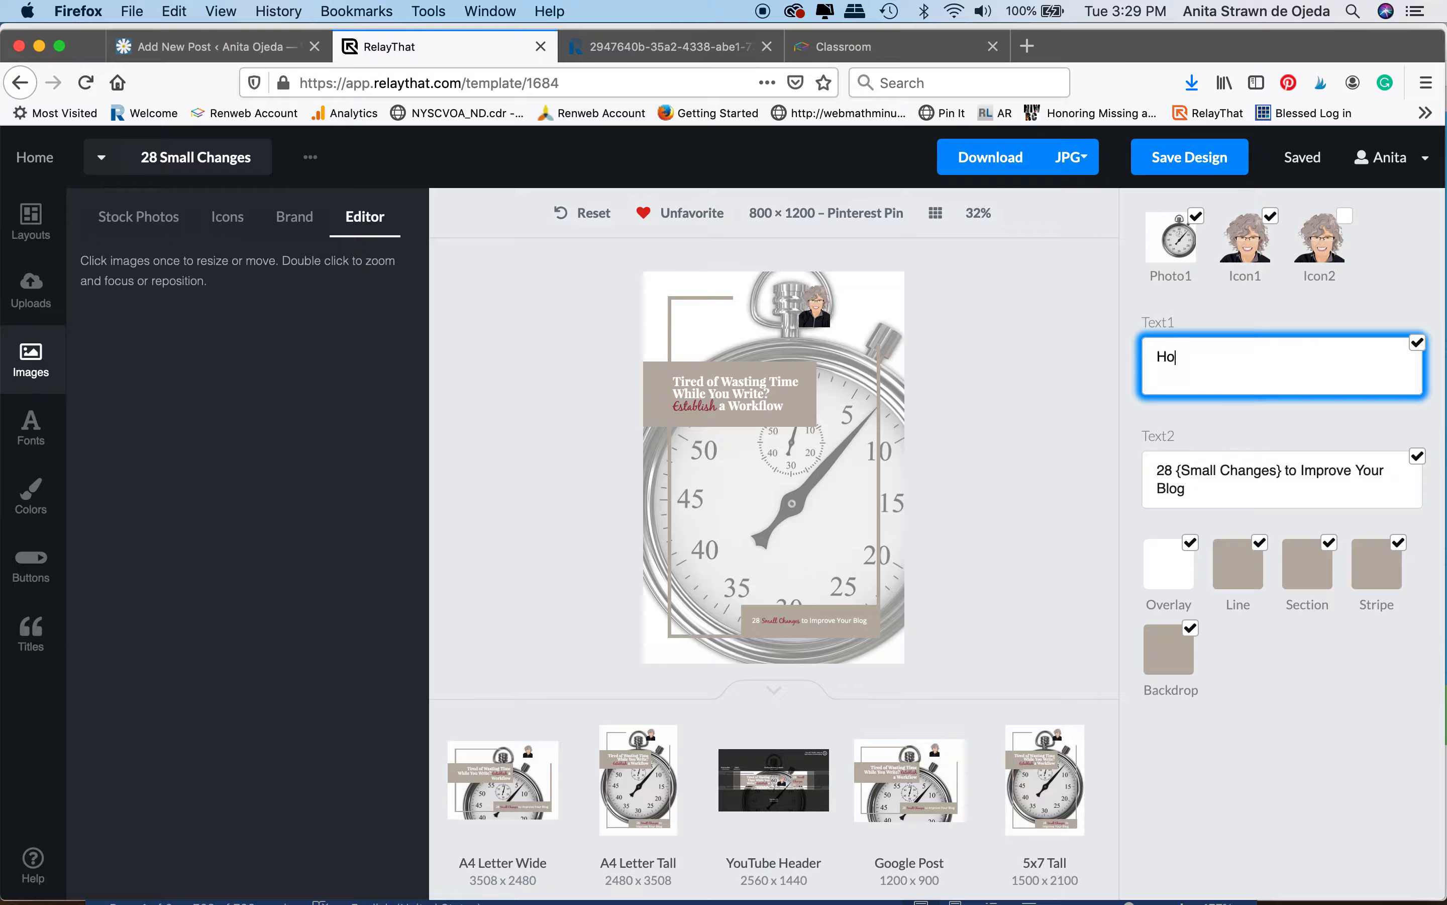
{"action": "type", "text": "w to E"}
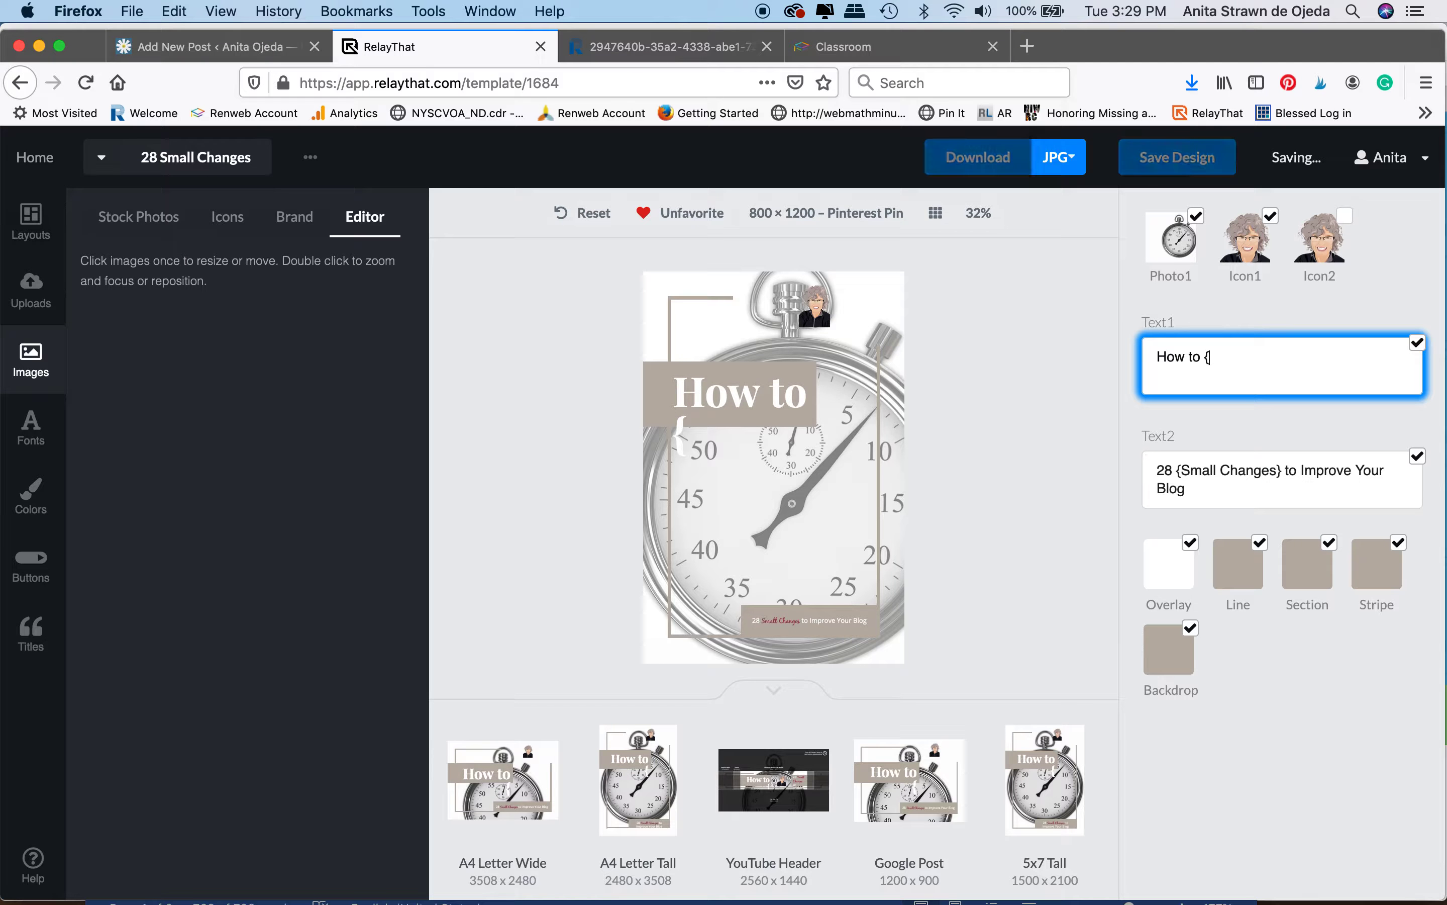
{"action": "type", "text": "Increase"}
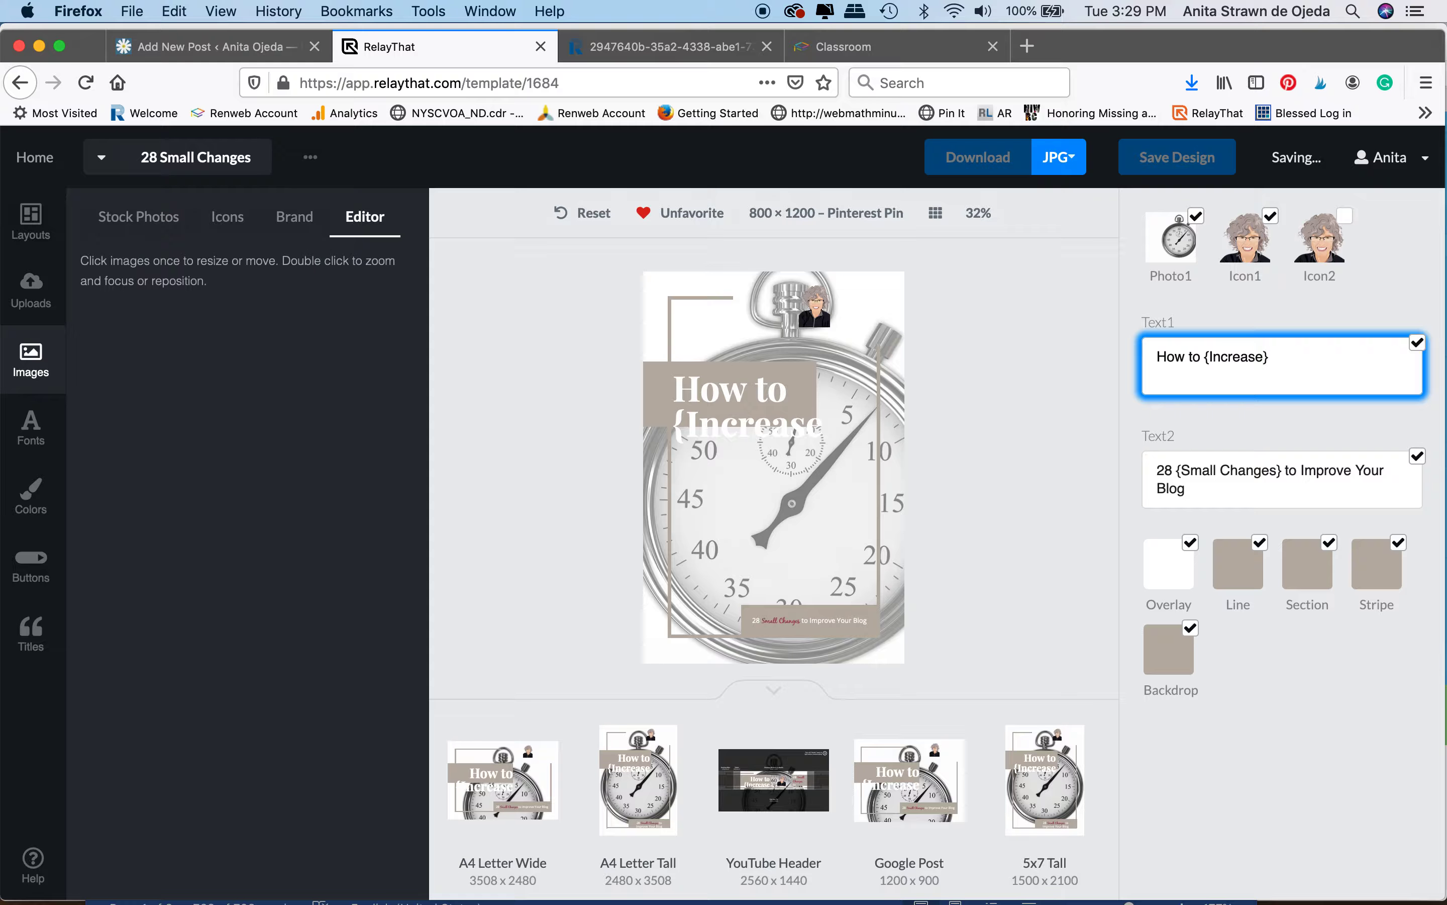
{"action": "type", "text": "} Your Wr"}
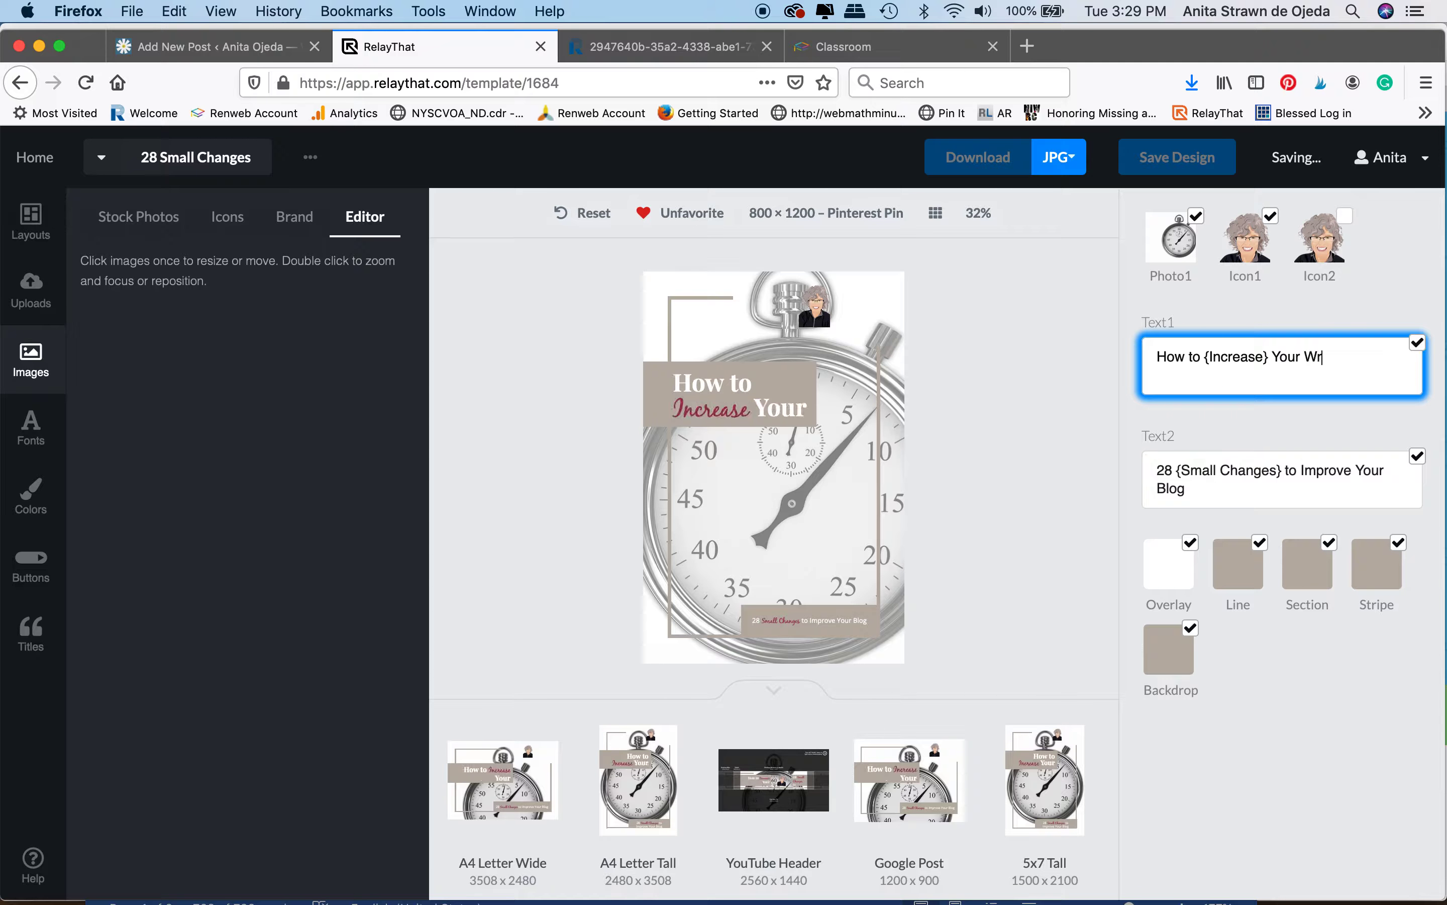
{"action": "type", "text": "iting Productivity"}
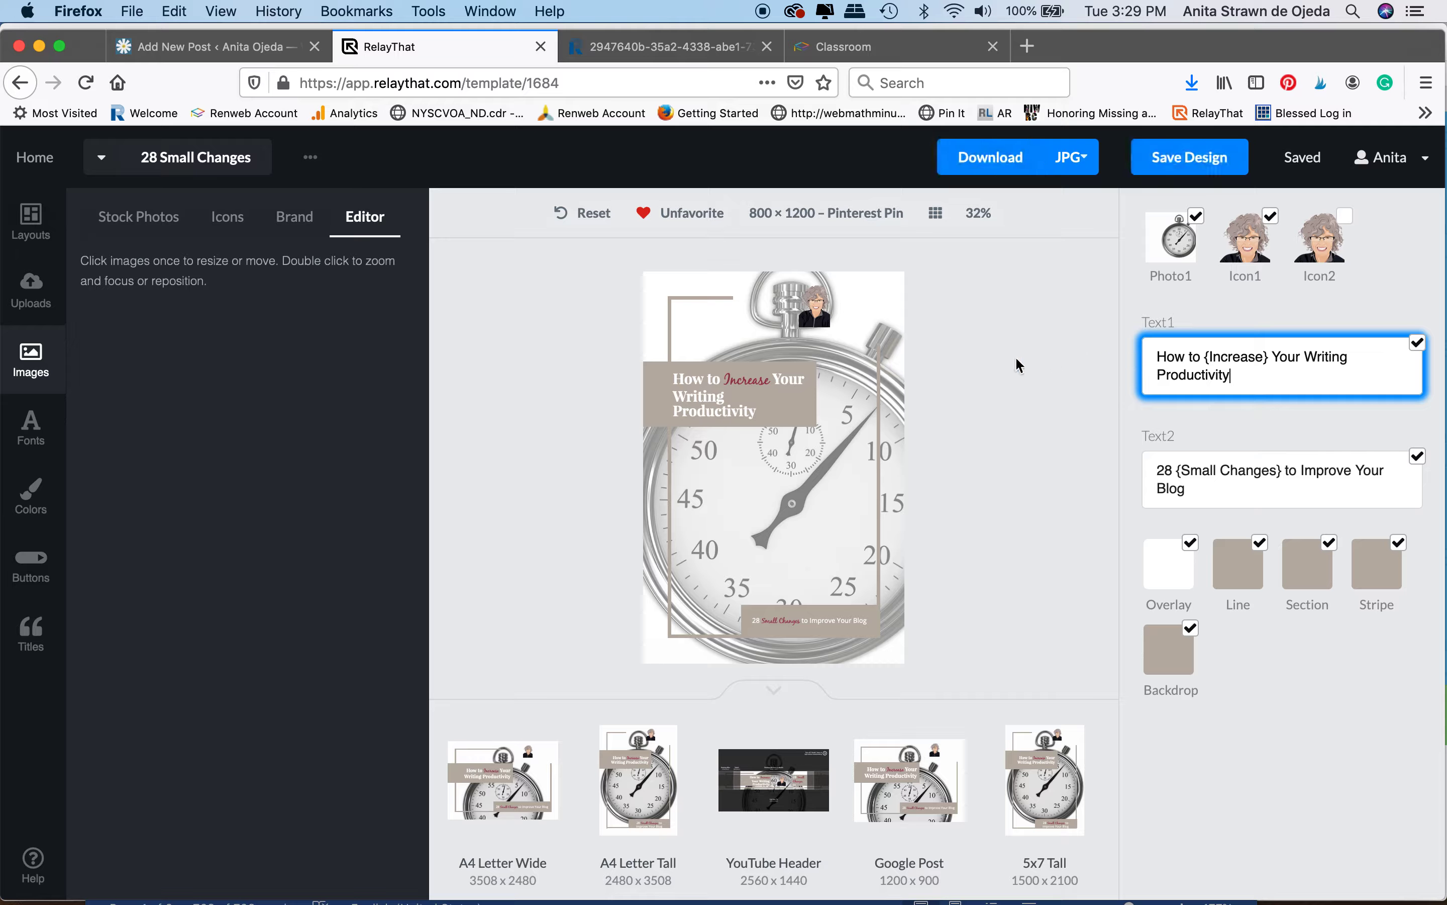
Step: Download the stopwatch pin as a JPG and save the file
{"action": "left_click", "coordinate": [981, 161]}
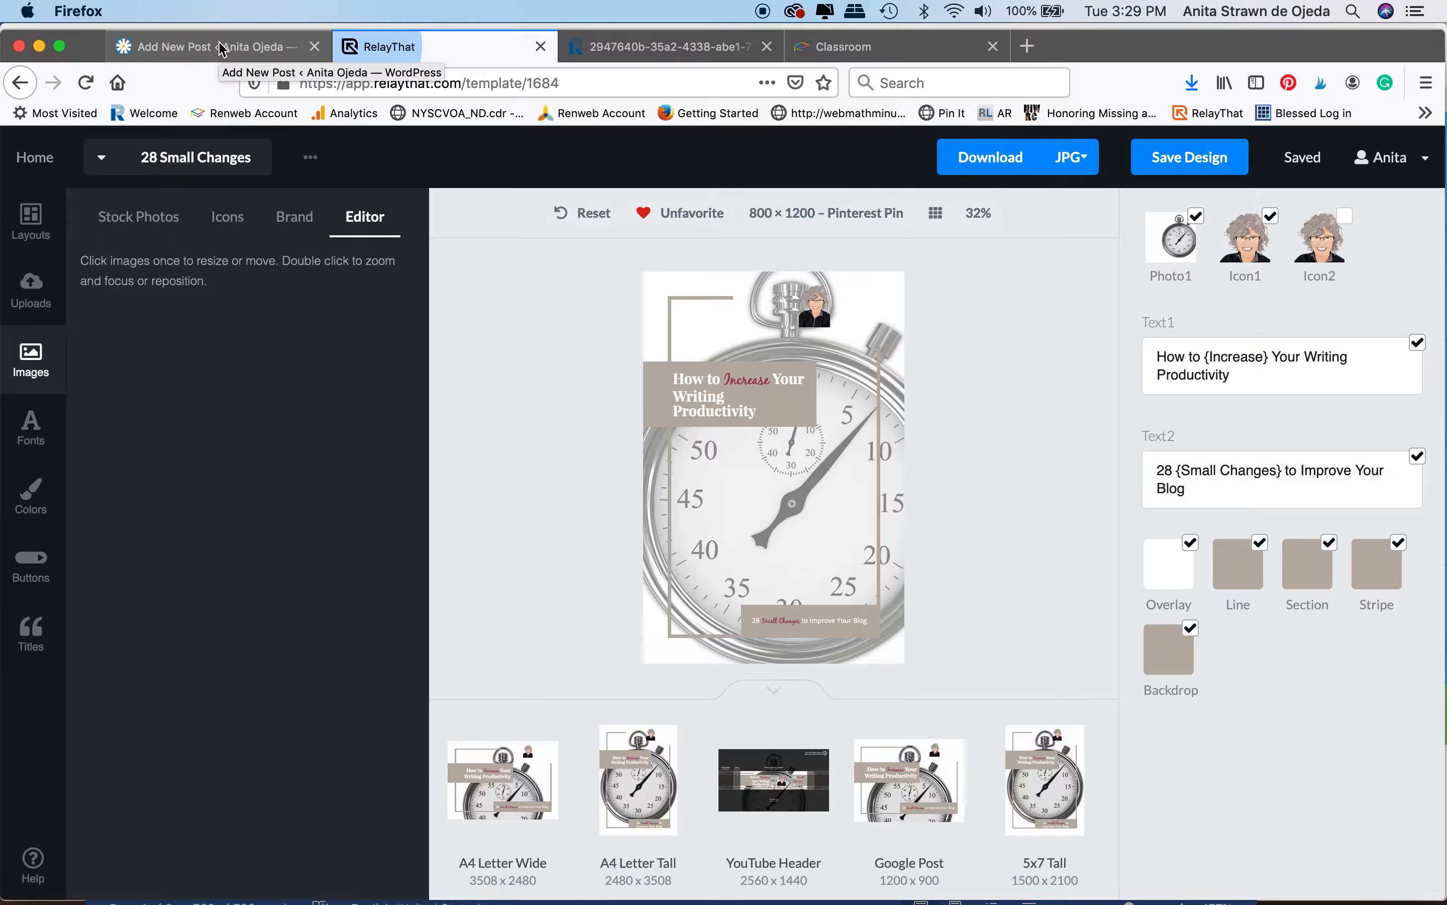
{"action": "left_click", "coordinate": [789, 330]}
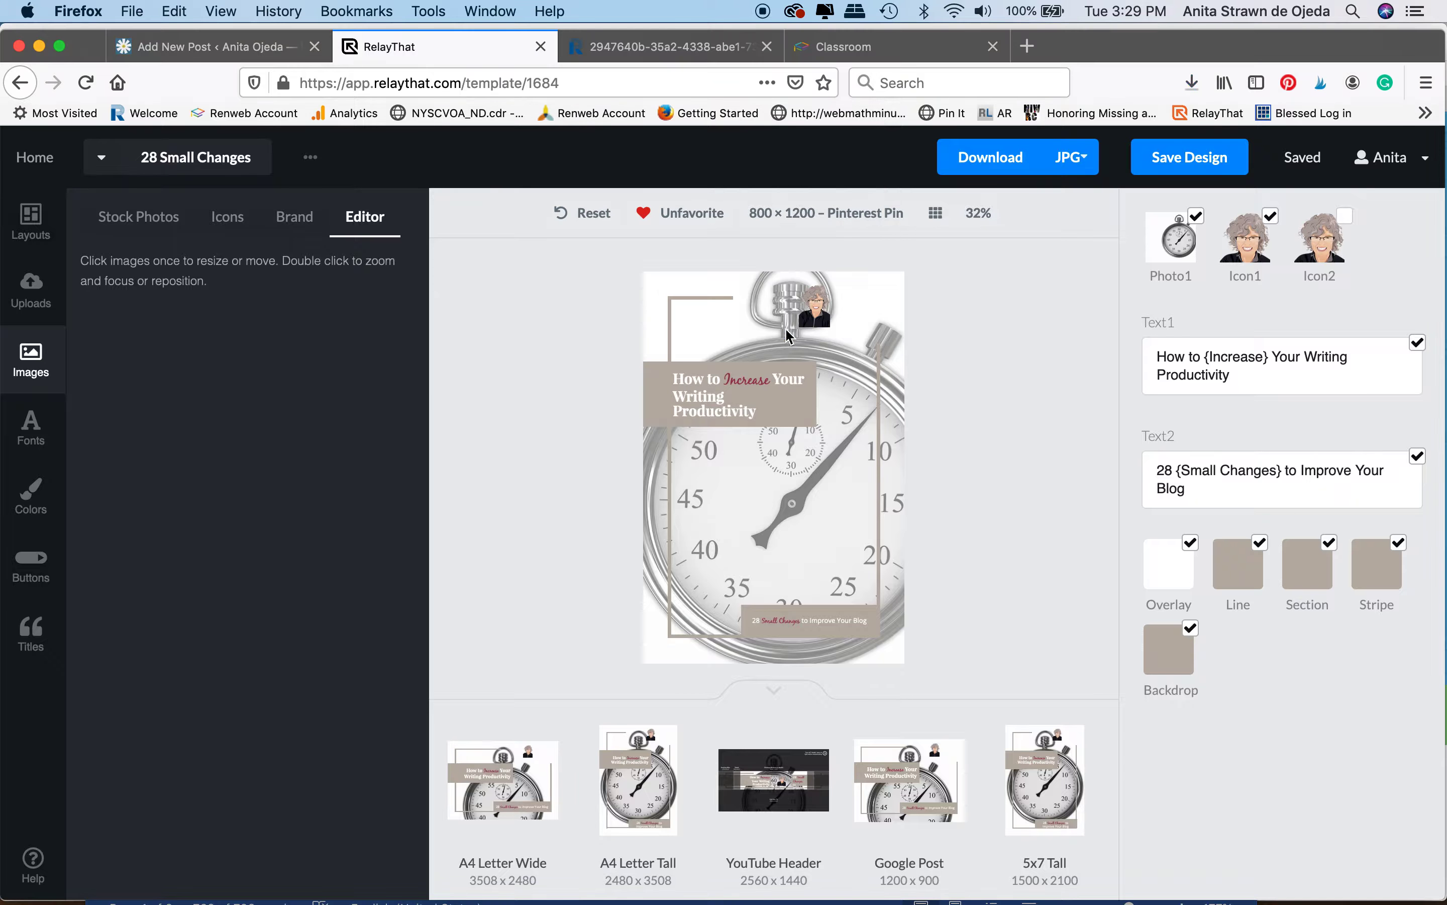
Step: Switch to the WordPress post draft and bring up its Yoast SEO snippet settings
{"action": "left_click", "coordinate": [204, 48]}
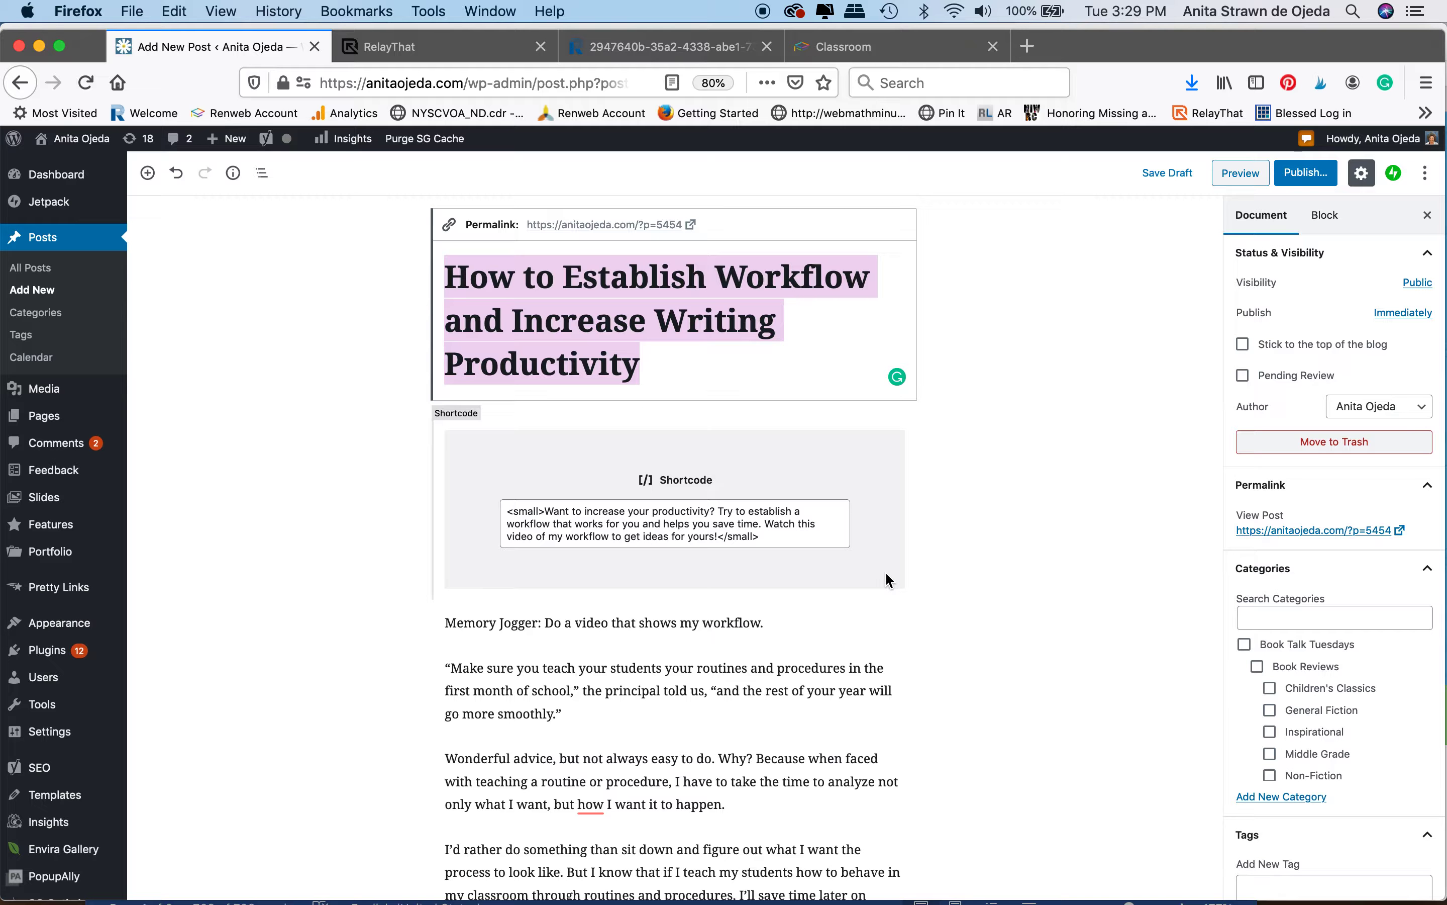
{"action": "scroll", "coordinate": [747, 571], "scroll_direction": "down", "scroll_amount": 20}
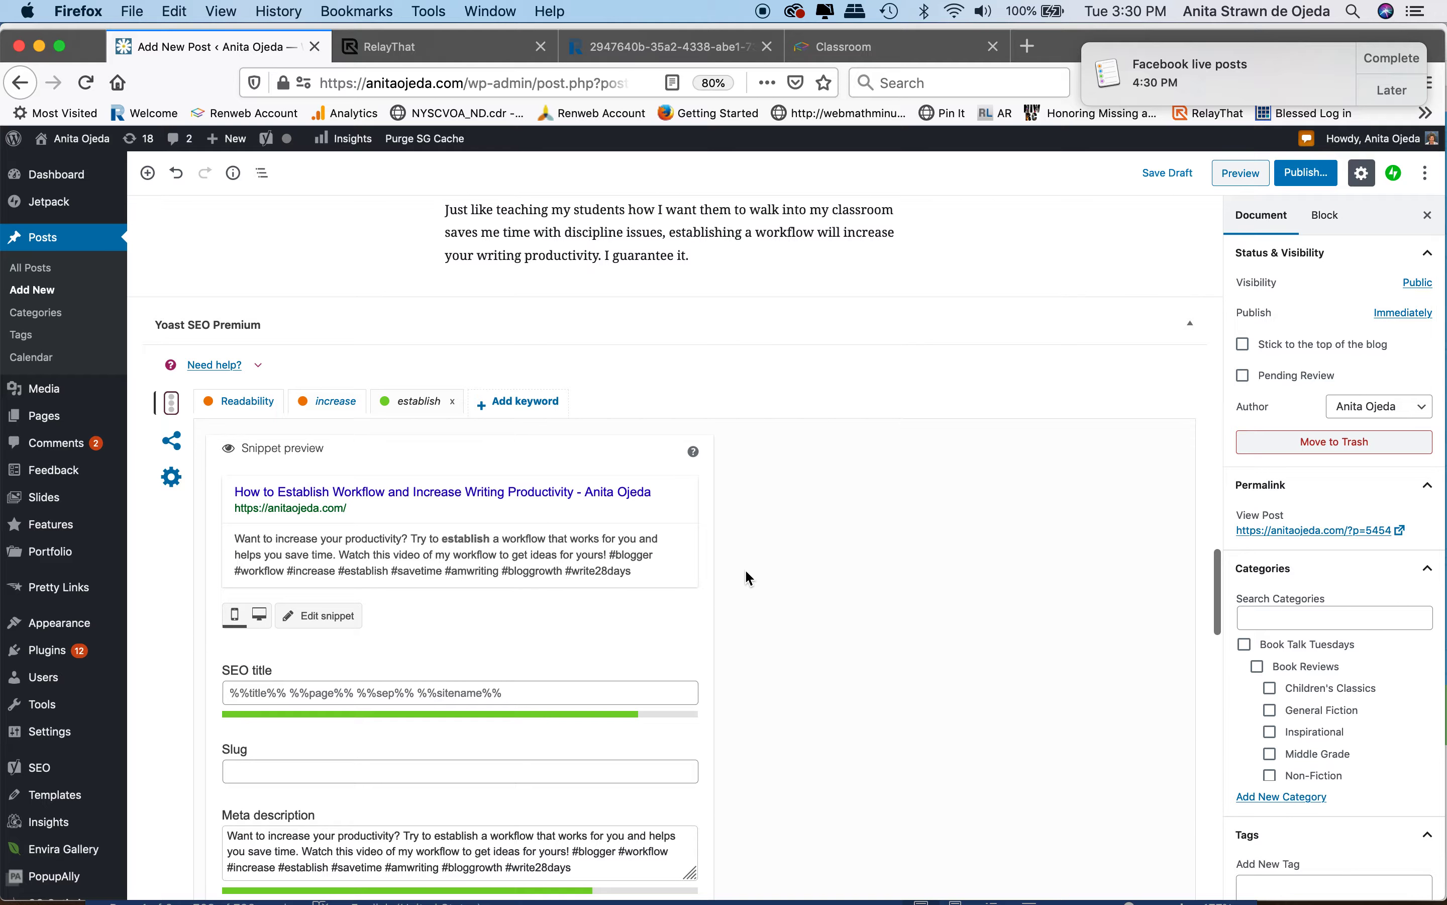
{"action": "scroll", "coordinate": [536, 730], "scroll_direction": "down", "scroll_amount": 2}
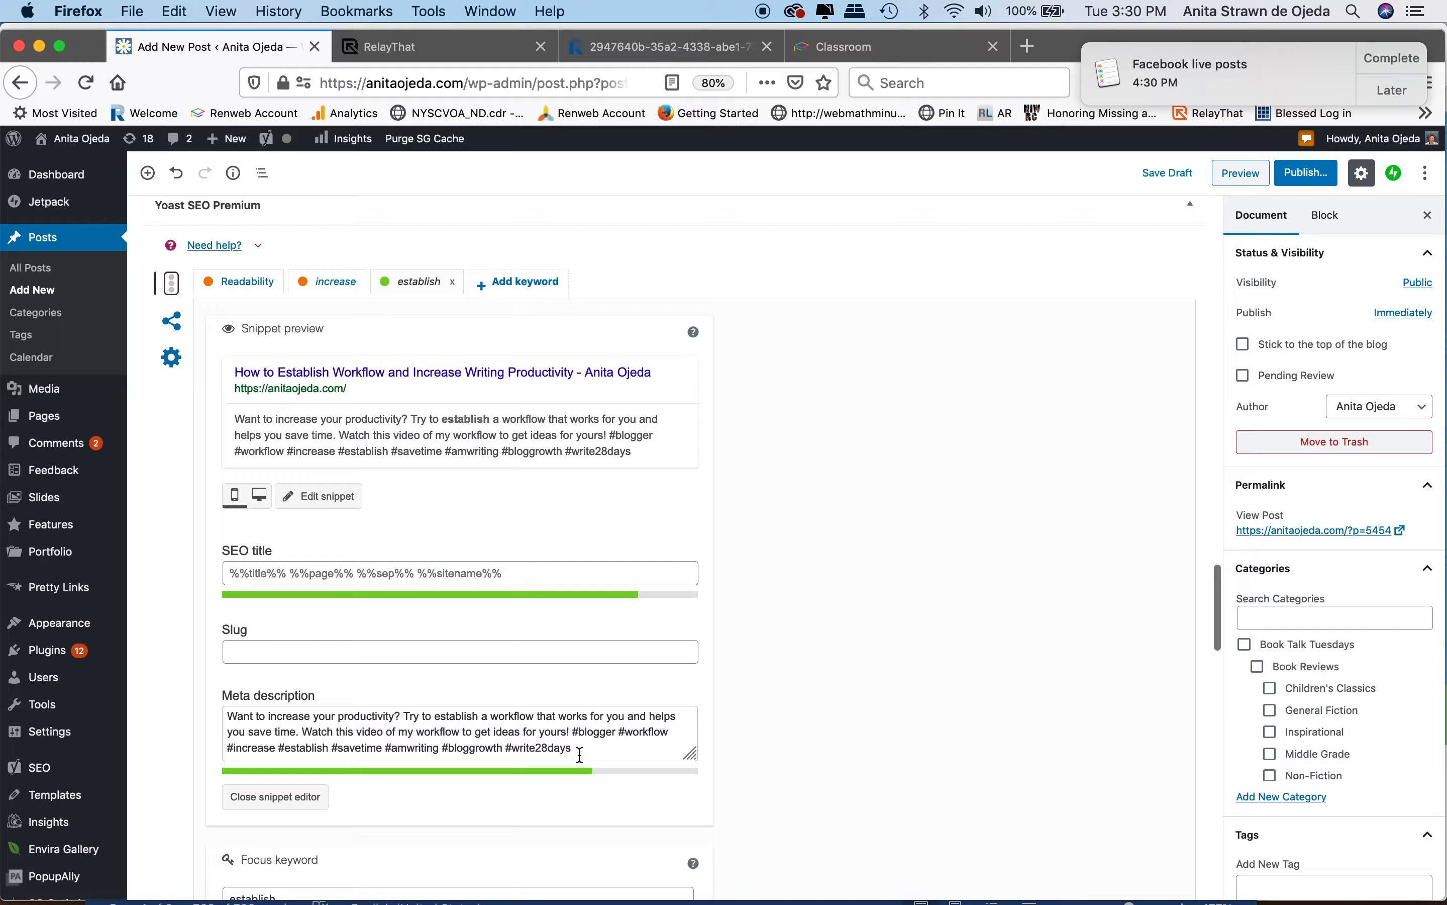
Step: Postpone the "Facebook live posts" reminder until tomorrow
{"action": "left_click", "coordinate": [1402, 91]}
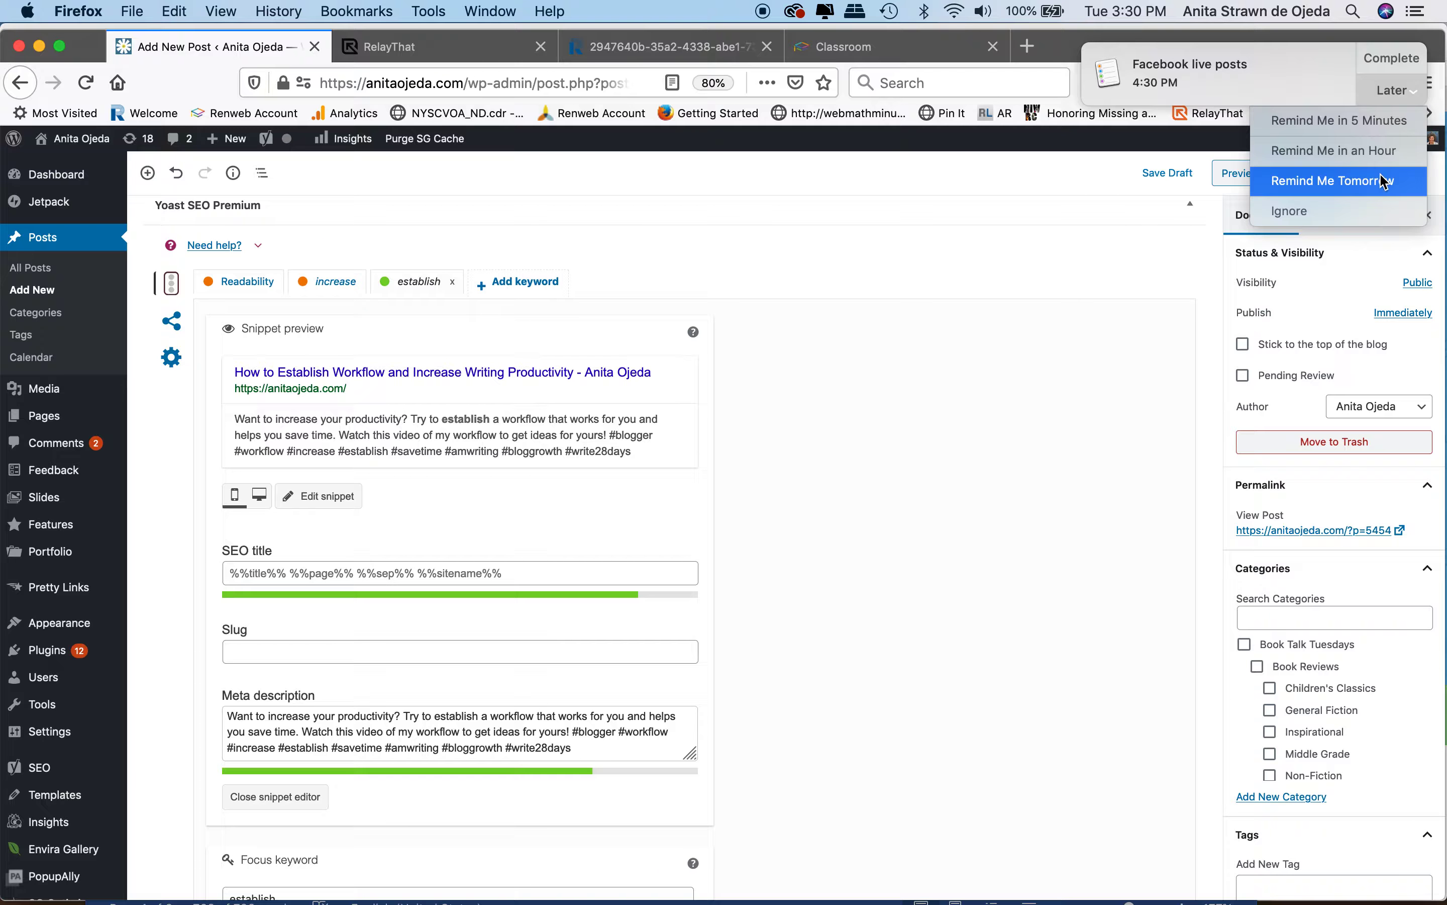
{"action": "left_click", "coordinate": [1353, 181]}
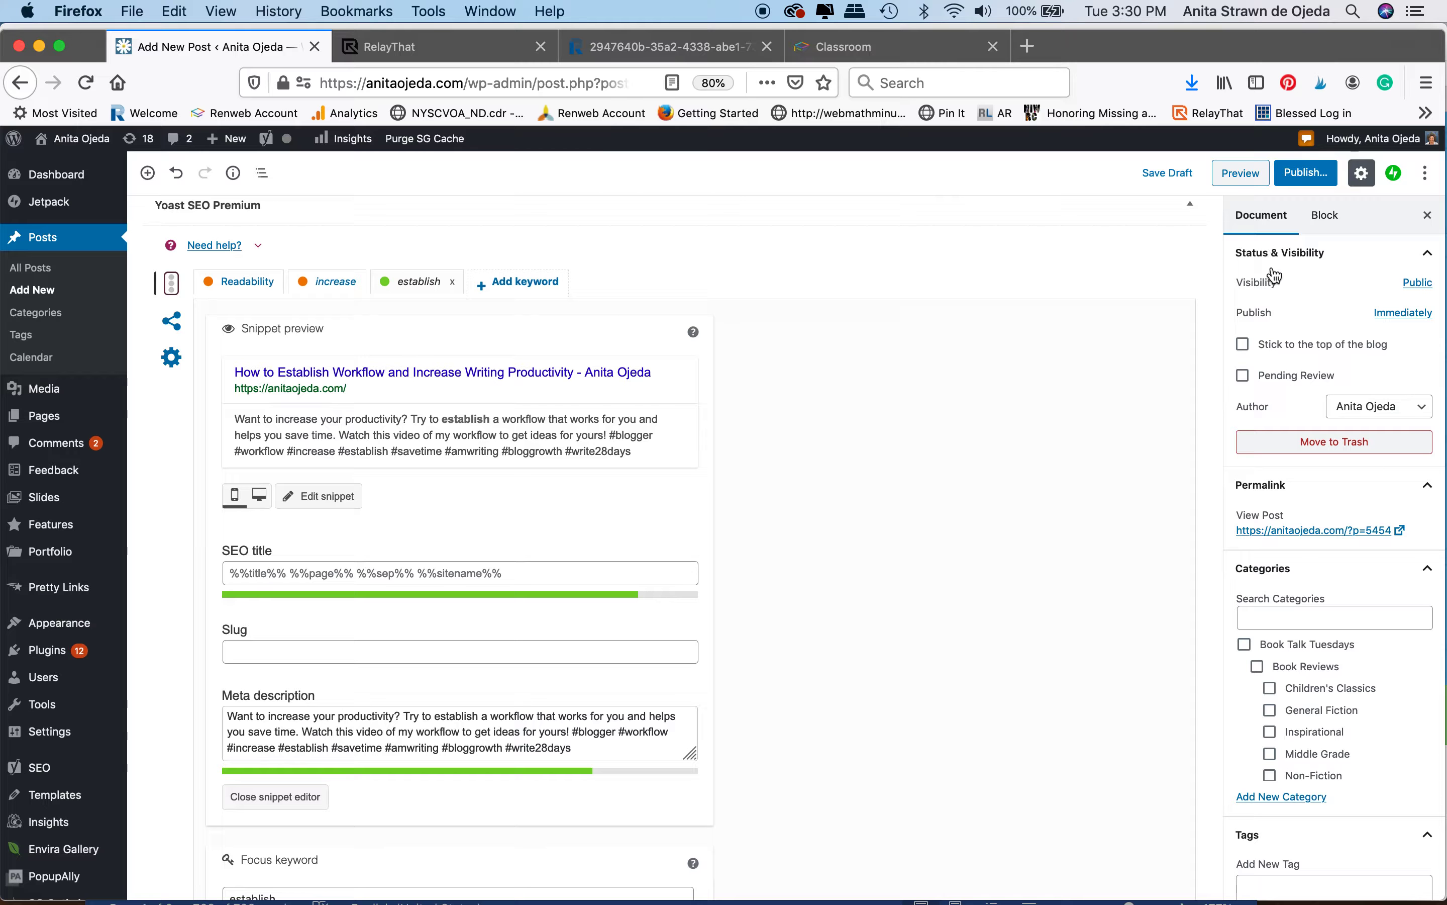
Step: Assign the post to the Granny Geek's Guides category
{"action": "scroll", "coordinate": [1290, 426], "scroll_direction": "down", "scroll_amount": 3}
{"action": "scroll", "coordinate": [1274, 521], "scroll_direction": "down", "scroll_amount": 2}
{"action": "scroll", "coordinate": [1274, 522], "scroll_direction": "down", "scroll_amount": 1}
{"action": "left_click", "coordinate": [1245, 520]}
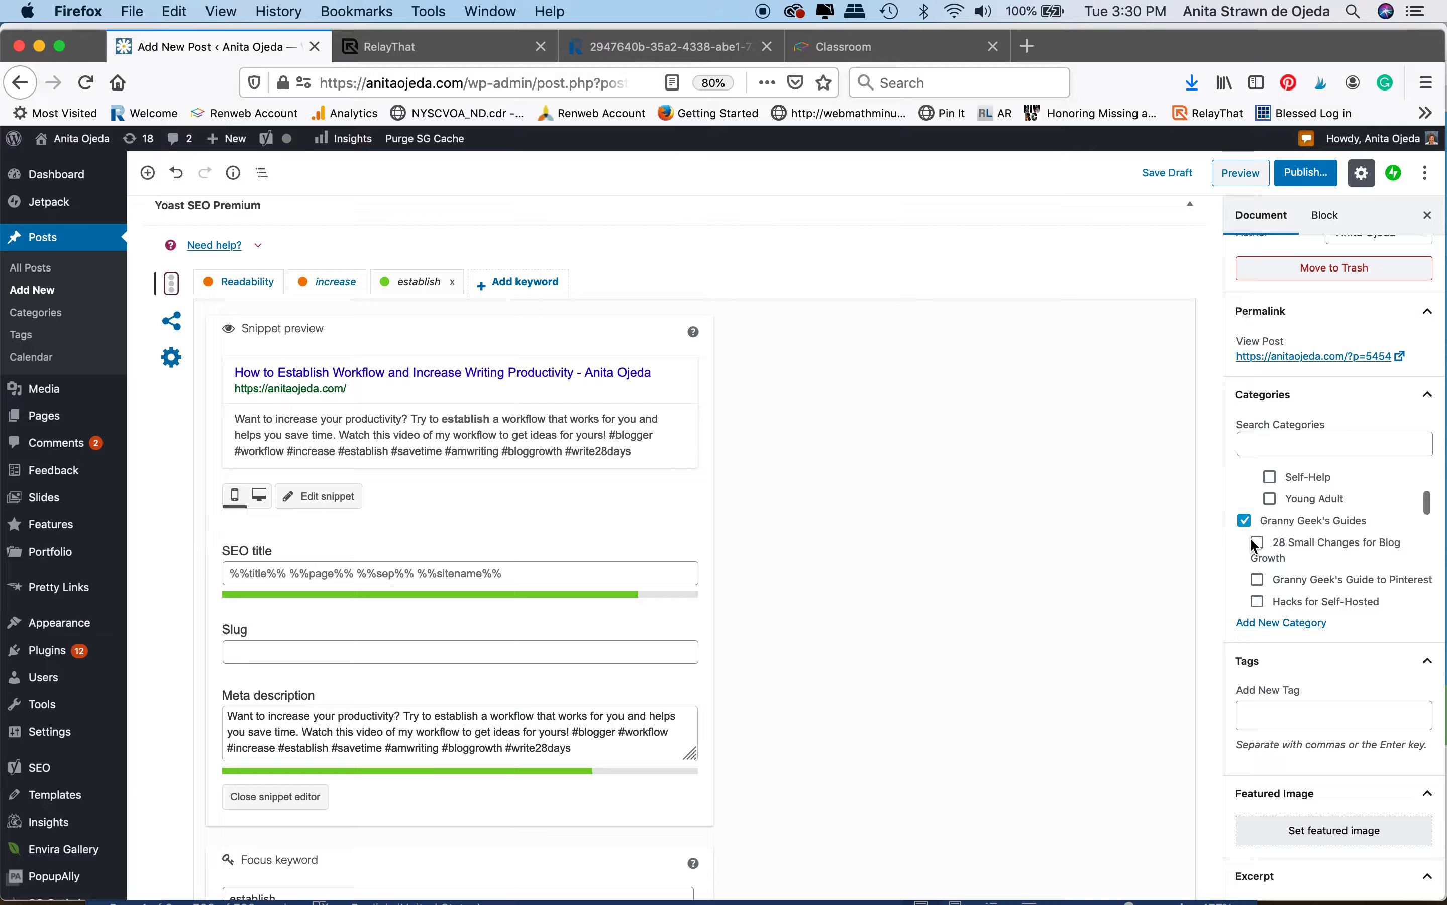
Step: Assign the post to the 28 Small Changes for Blog Growth subcategory and add the tags Blog and Blog Growth
{"action": "left_click", "coordinate": [1258, 544]}
{"action": "left_click", "coordinate": [1261, 711]}
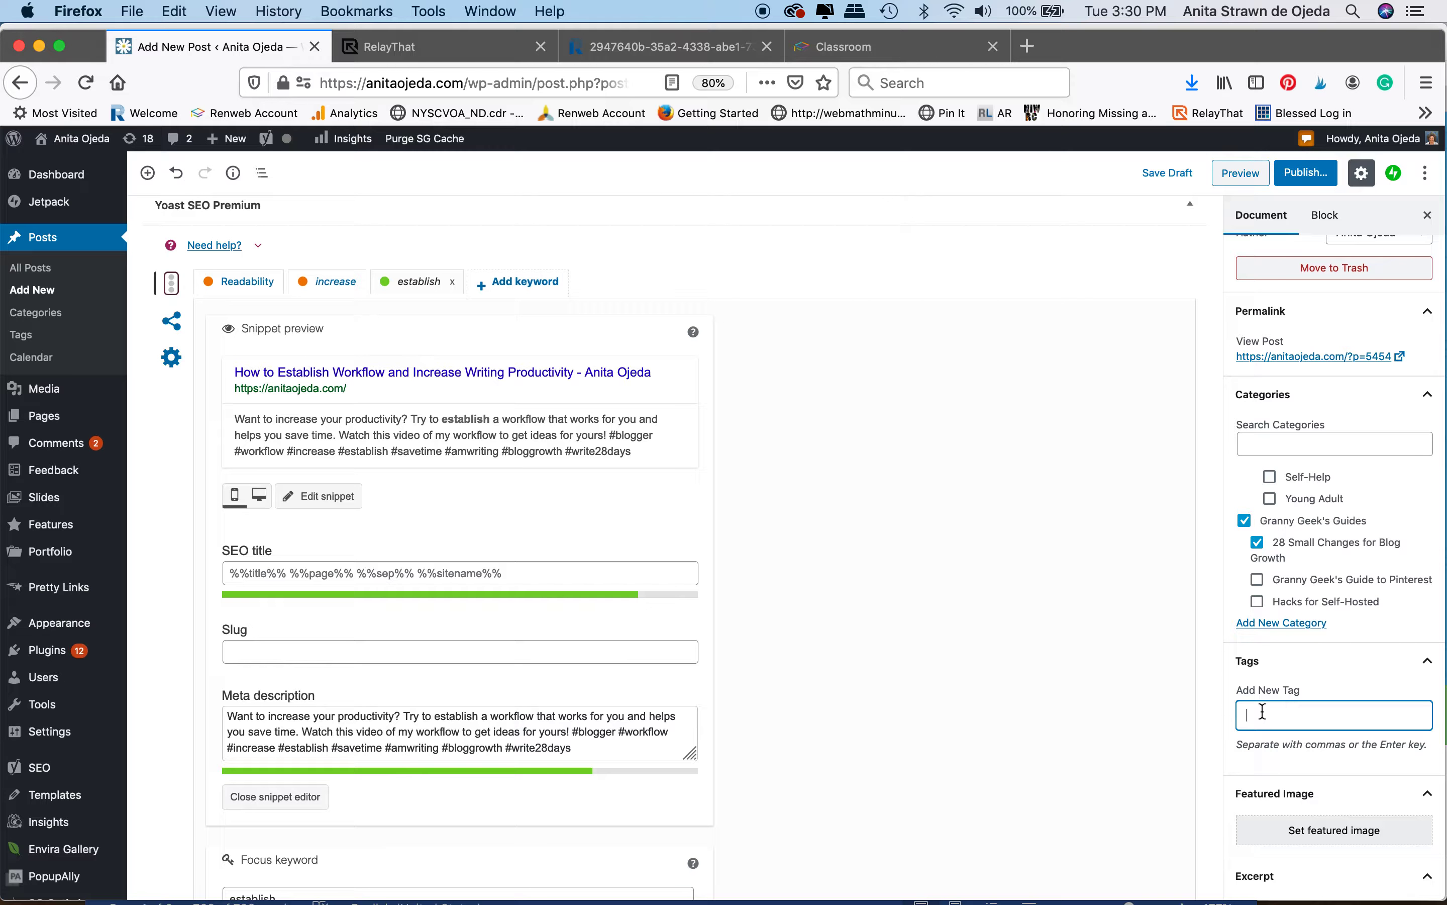
{"action": "type", "text": "Blog"}
{"action": "key", "text": "Return"}
{"action": "type", "text": "Blog"}
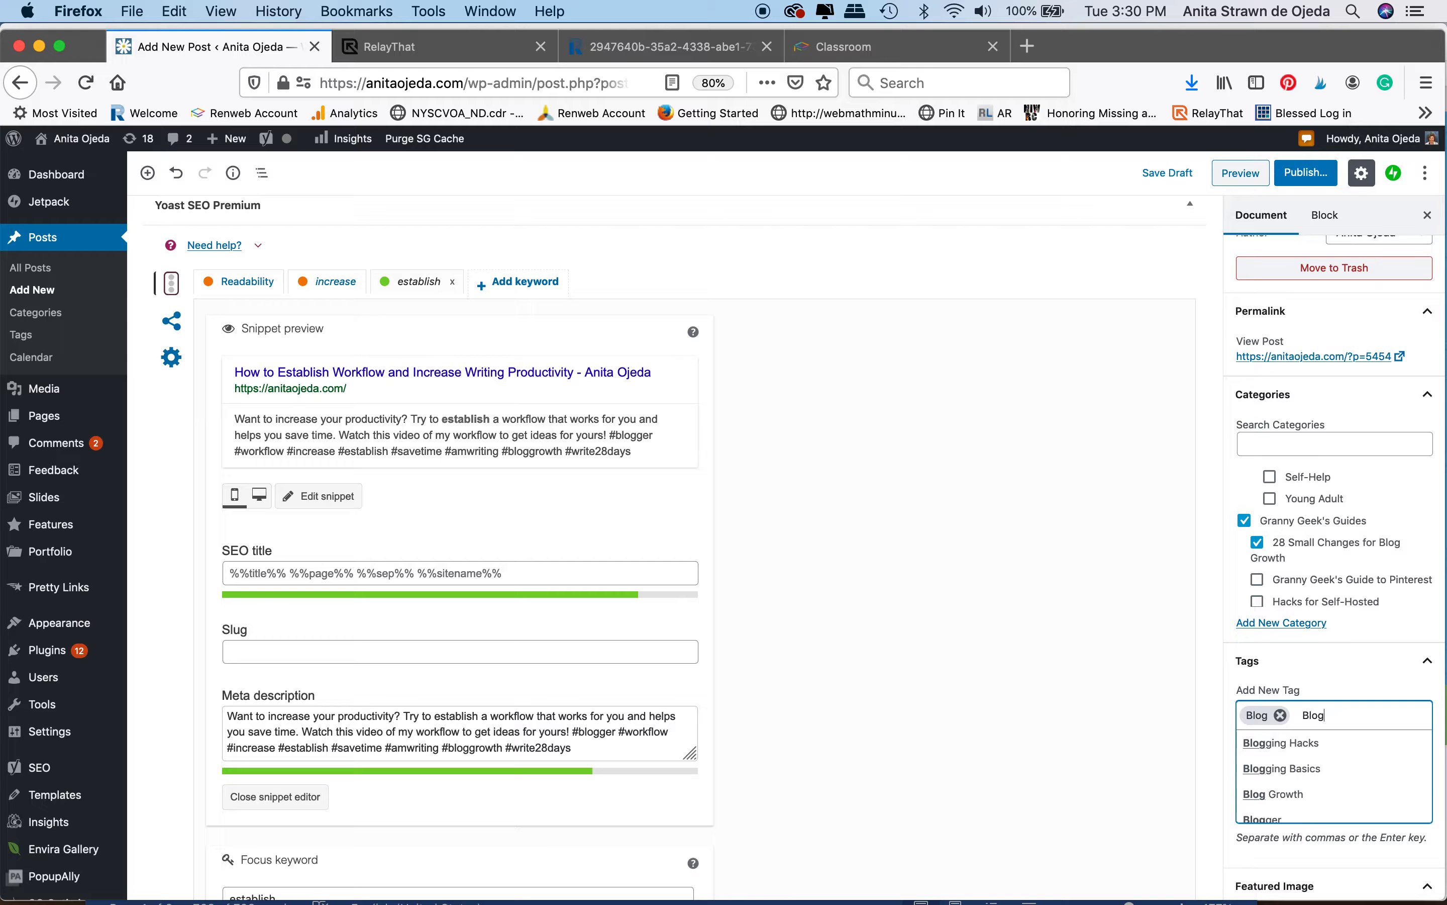
{"action": "type", "text": " Growth"}
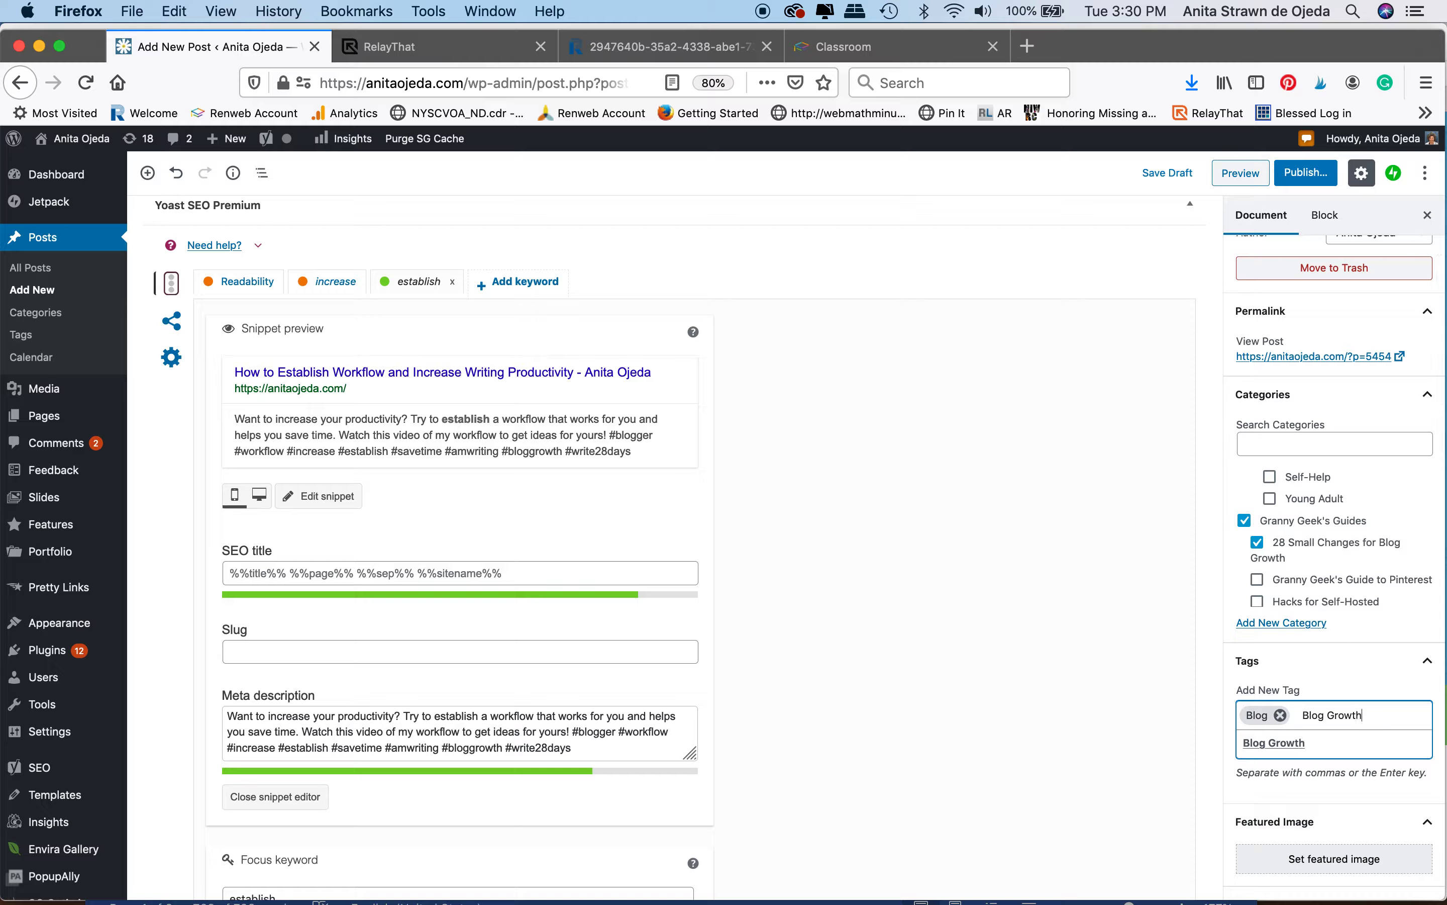
{"action": "key", "text": "Return"}
Step: Add the tags SEO, Workflow and Goals to the post
{"action": "type", "text": "SEO"}
{"action": "key", "text": "Return"}
{"action": "type", "text": "Workflow"}
{"action": "key", "text": "Return"}
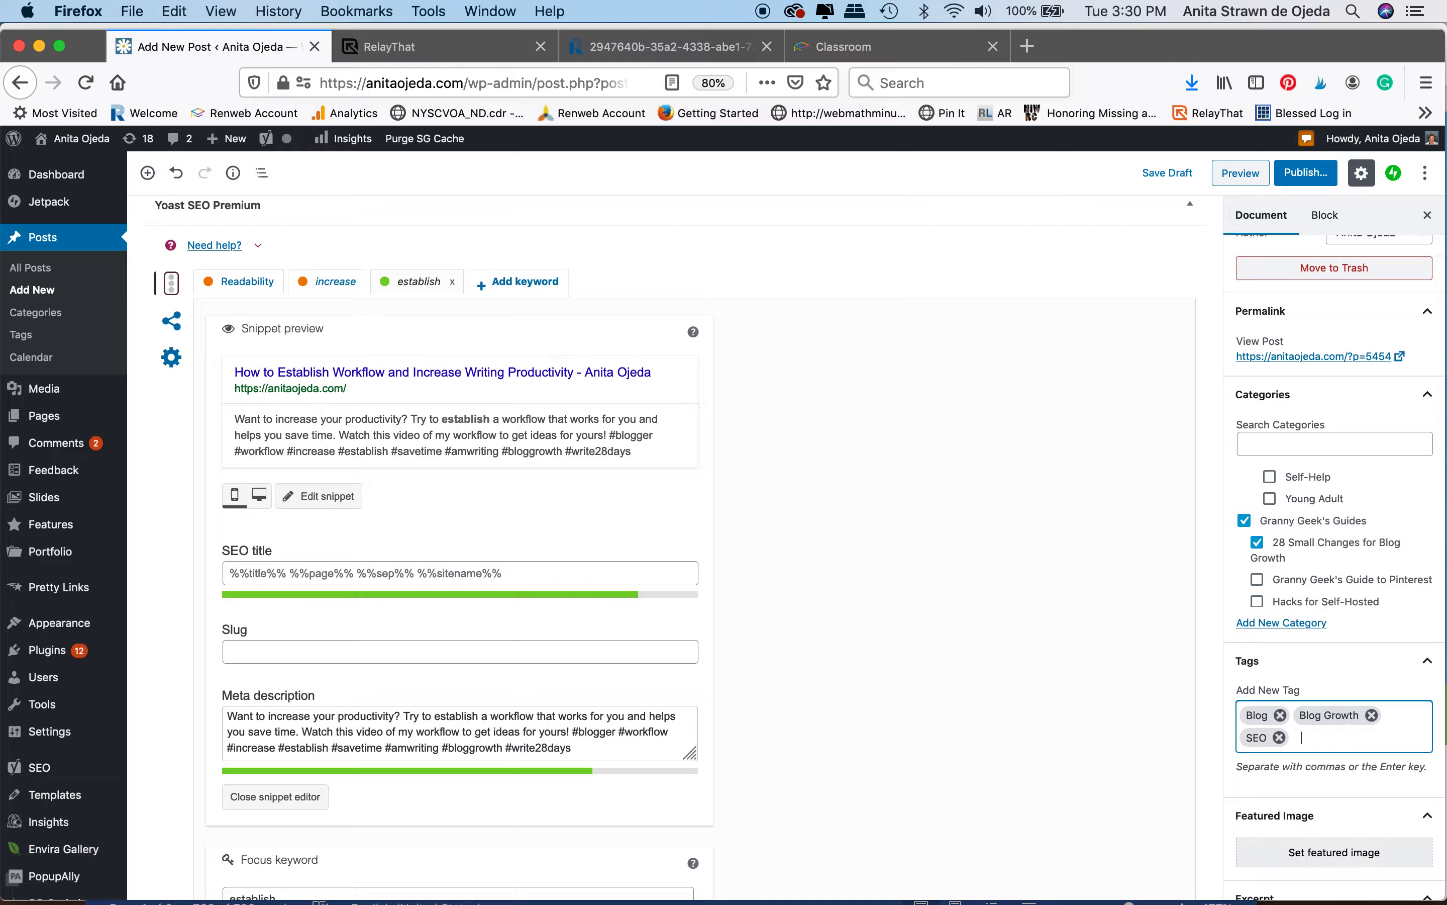
{"action": "type", "text": "Goals"}
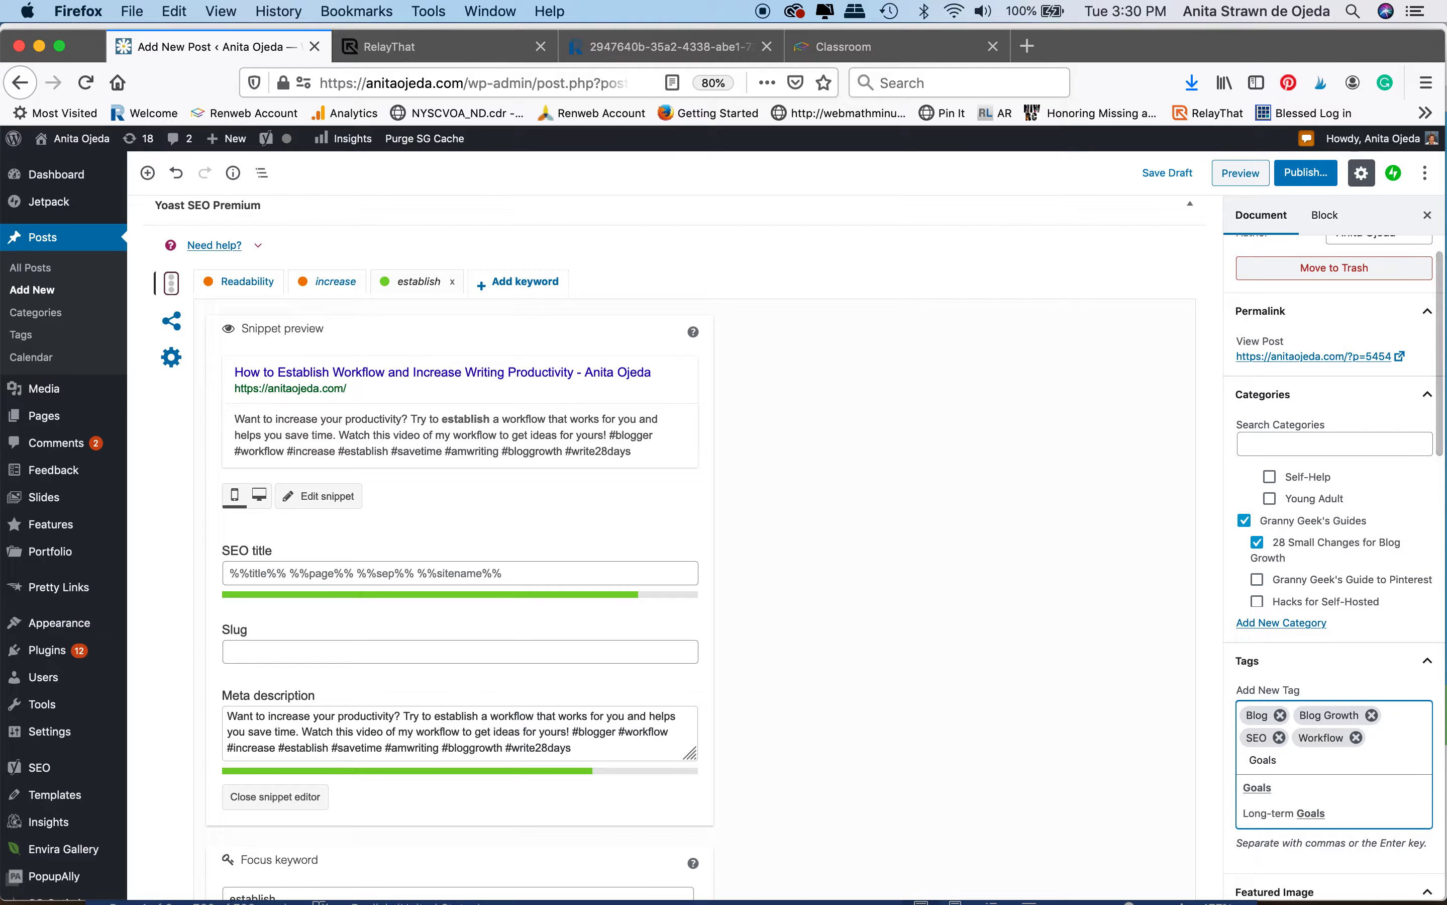
{"action": "key", "text": "Return"}
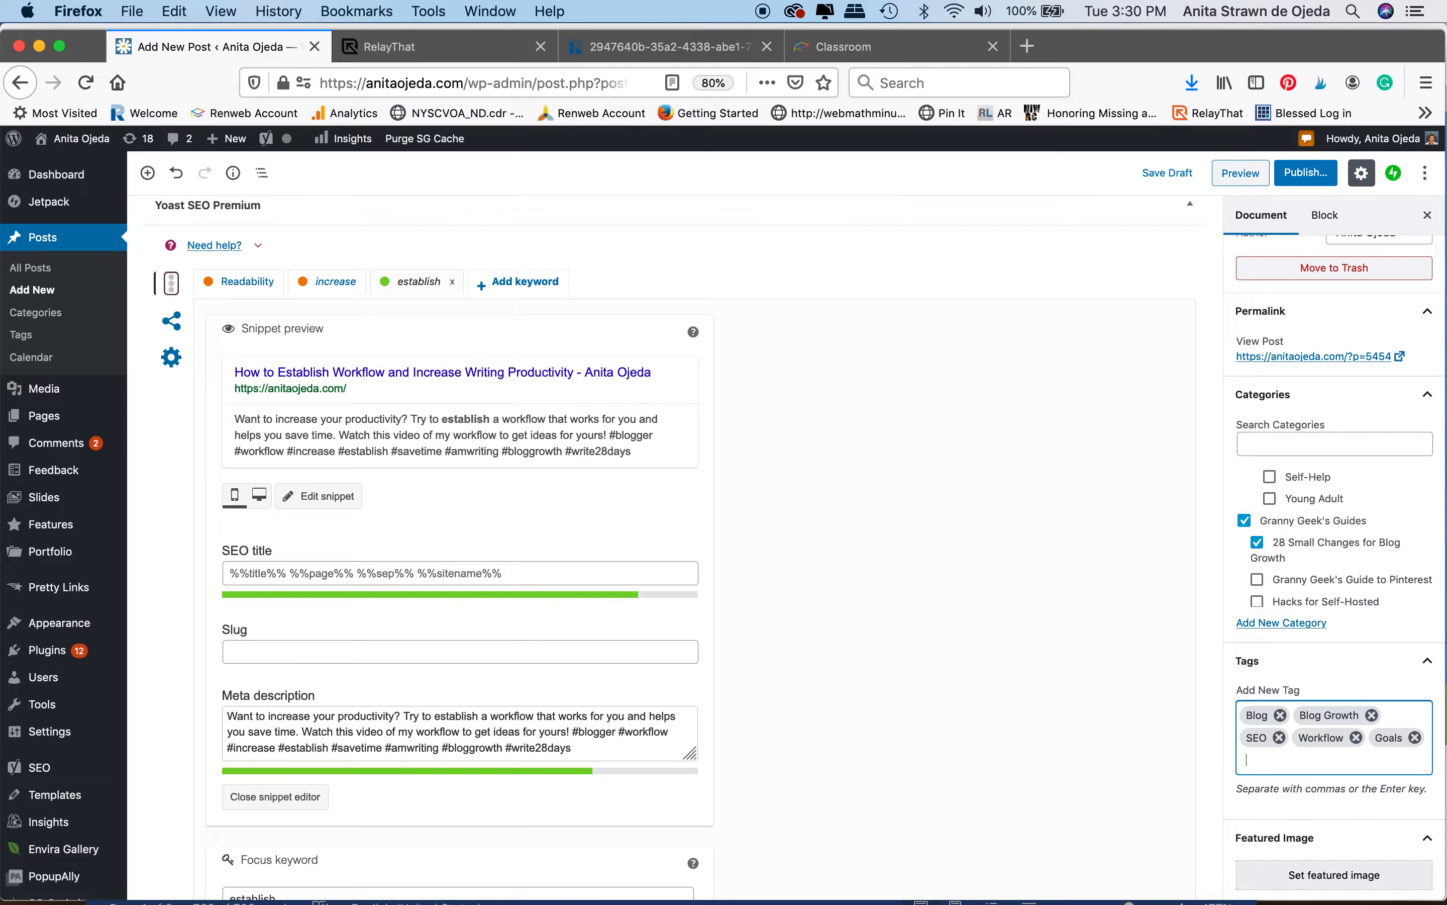
Step: Add the existing tags Blogging Hacks and Blogging Basics to the post
{"action": "type", "text": "Blog"}
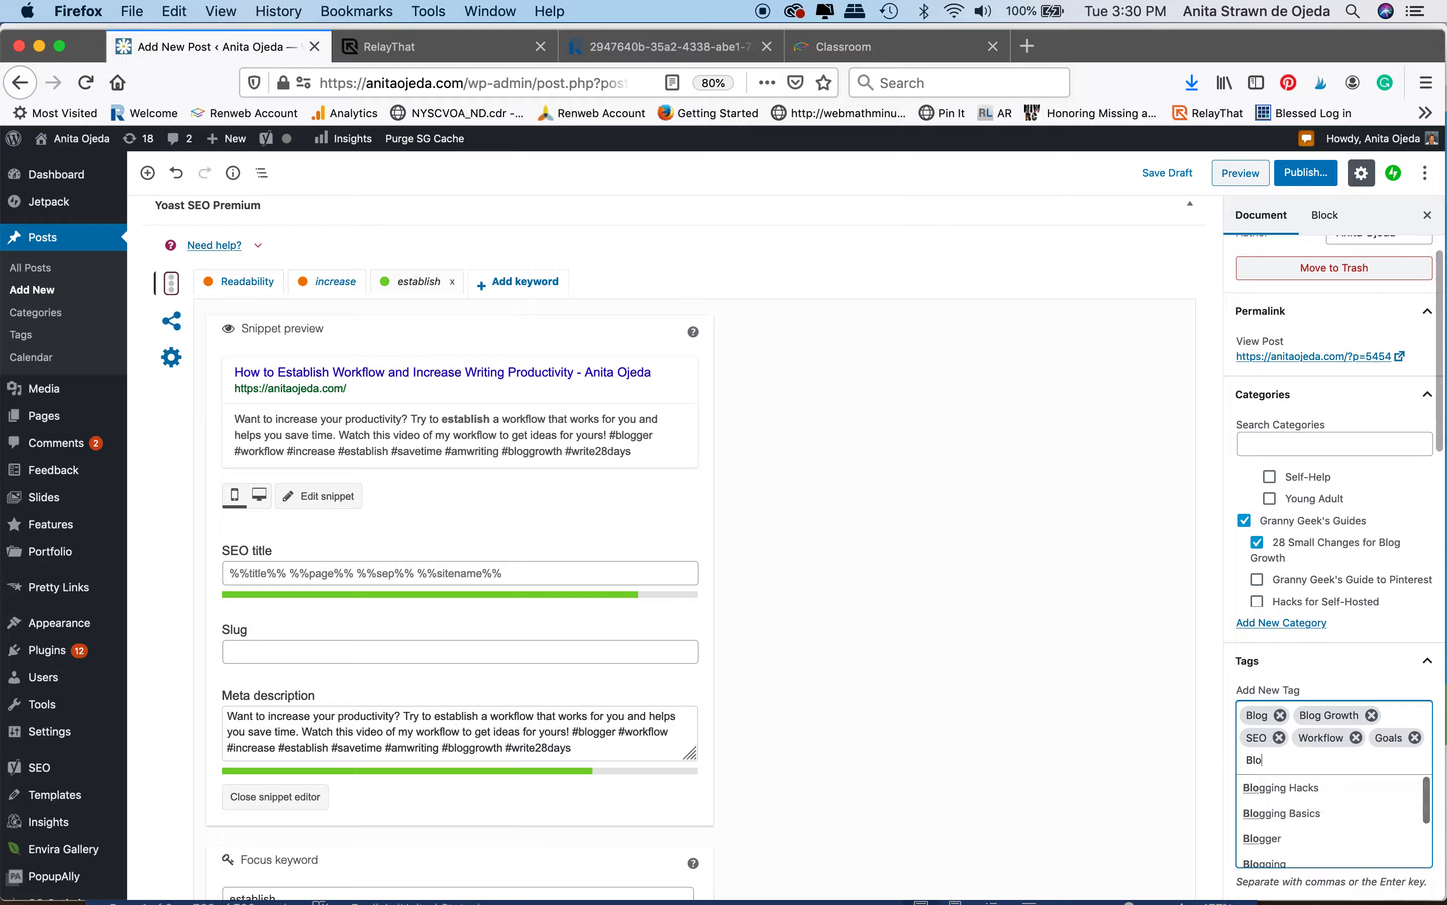
{"action": "left_click", "coordinate": [1295, 787]}
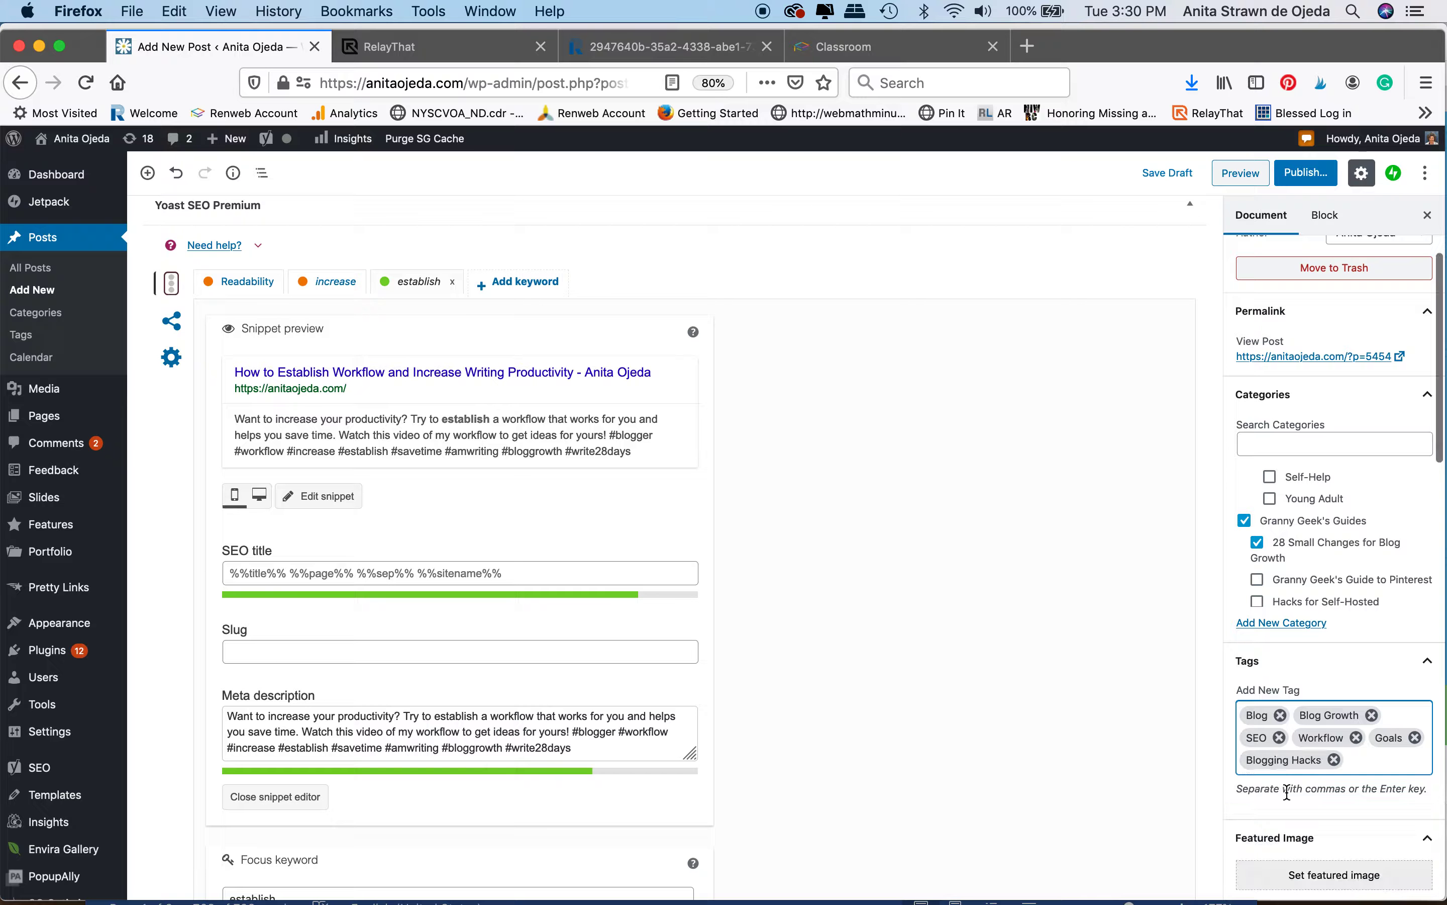
{"action": "type", "text": "Bloggin"}
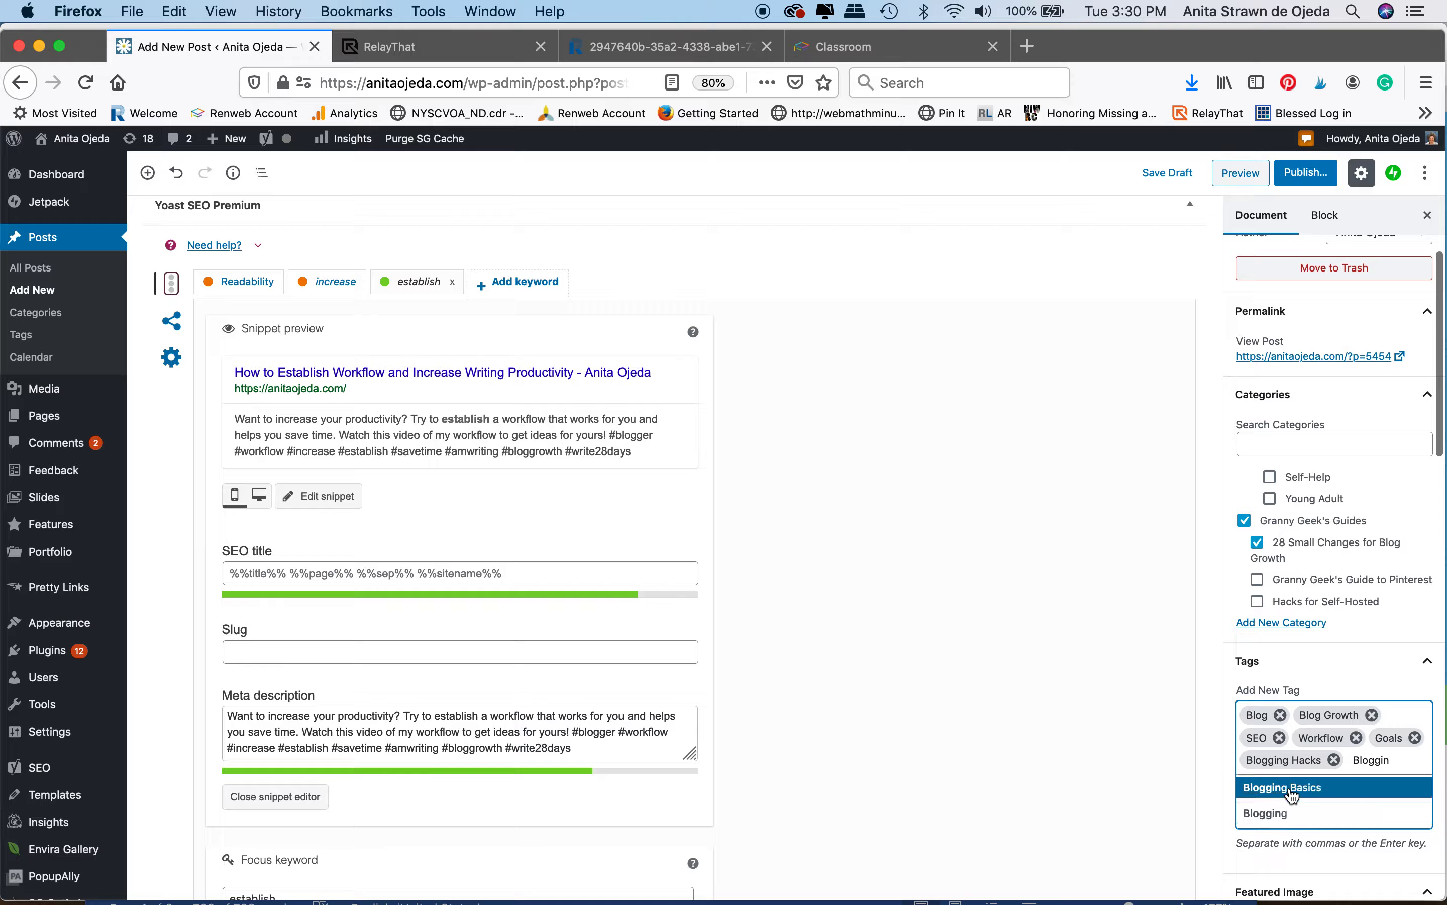
{"action": "left_click", "coordinate": [1290, 787]}
{"action": "scroll", "coordinate": [1290, 793], "scroll_direction": "down", "scroll_amount": 2}
{"action": "scroll", "coordinate": [1290, 794], "scroll_direction": "down", "scroll_amount": 3}
{"action": "left_click", "coordinate": [1280, 700]}
{"action": "type", "text": "How to Establish Workflow and Increase Writing Productivity"}
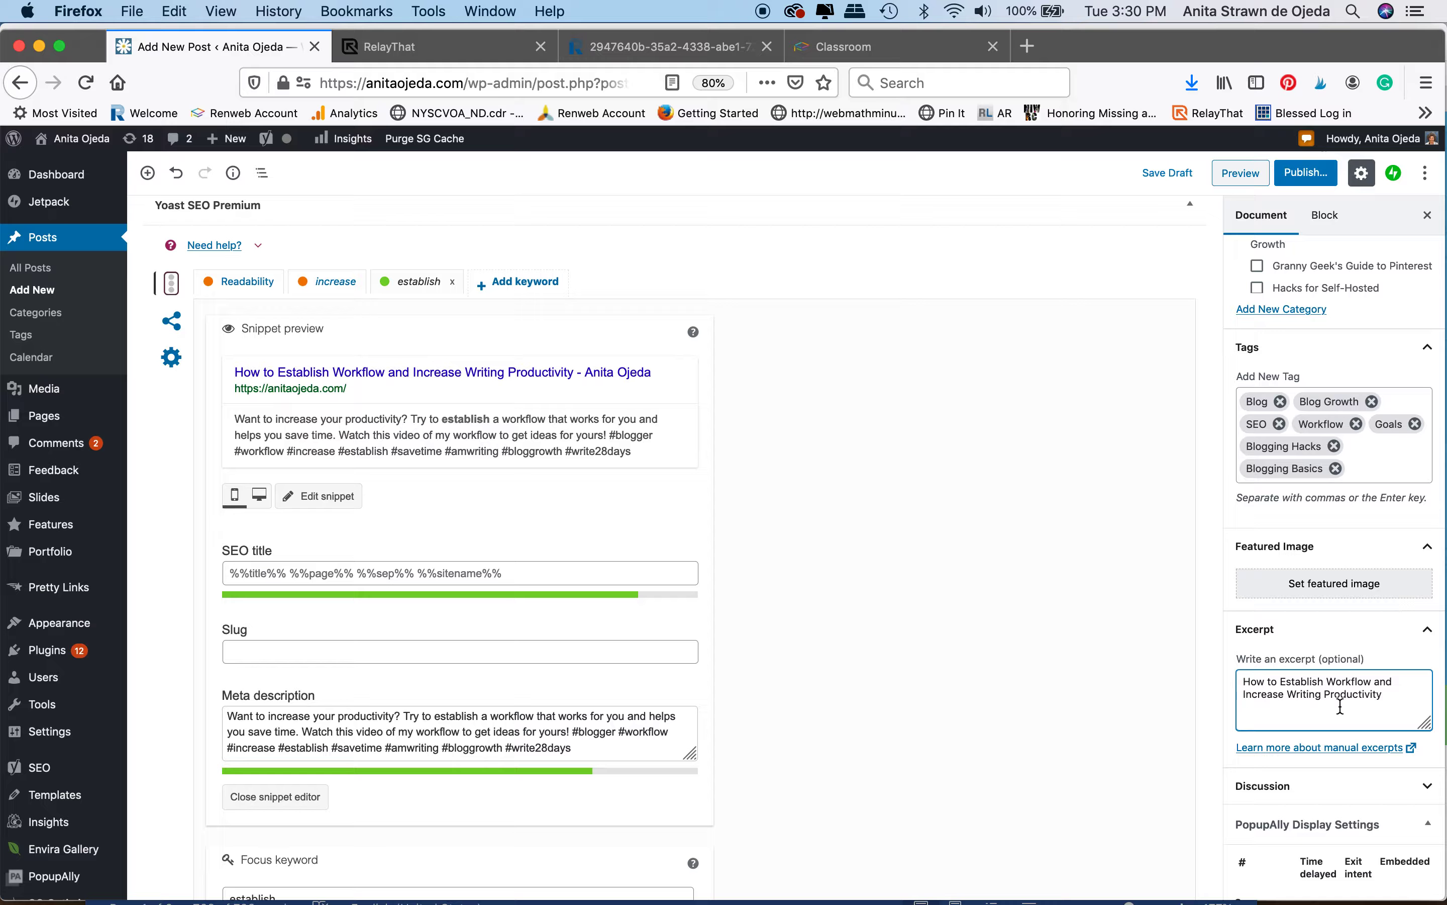
{"action": "left_click_drag", "start_coordinate": [1398, 695], "coordinate": [1238, 682]}
{"action": "key", "text": "BackSpace"}
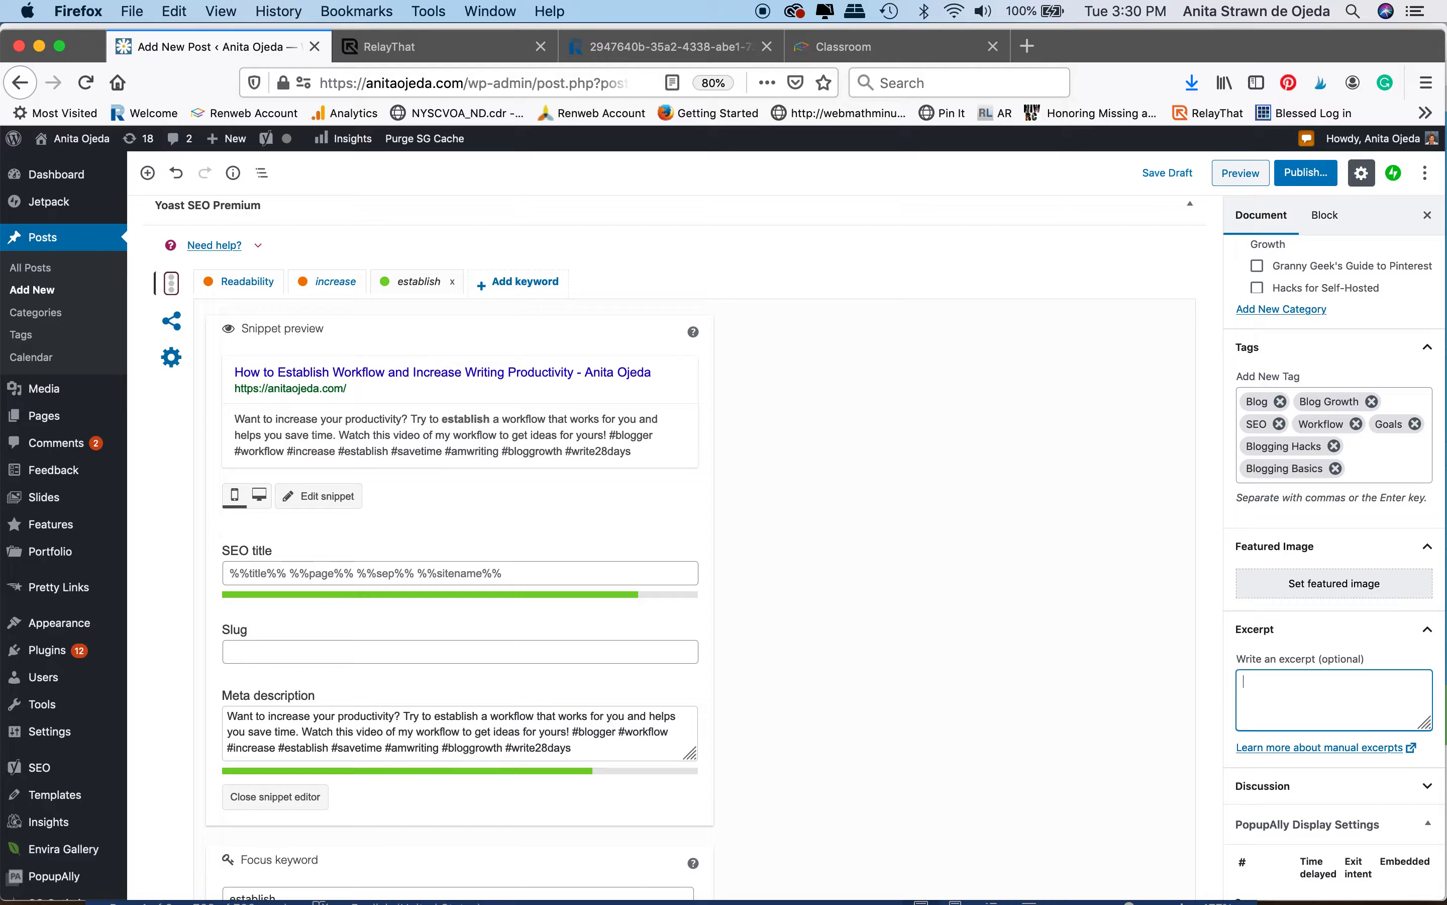
Step: Append the hashtag #goals to the end of the meta description
{"action": "triple_click", "coordinate": [592, 748]}
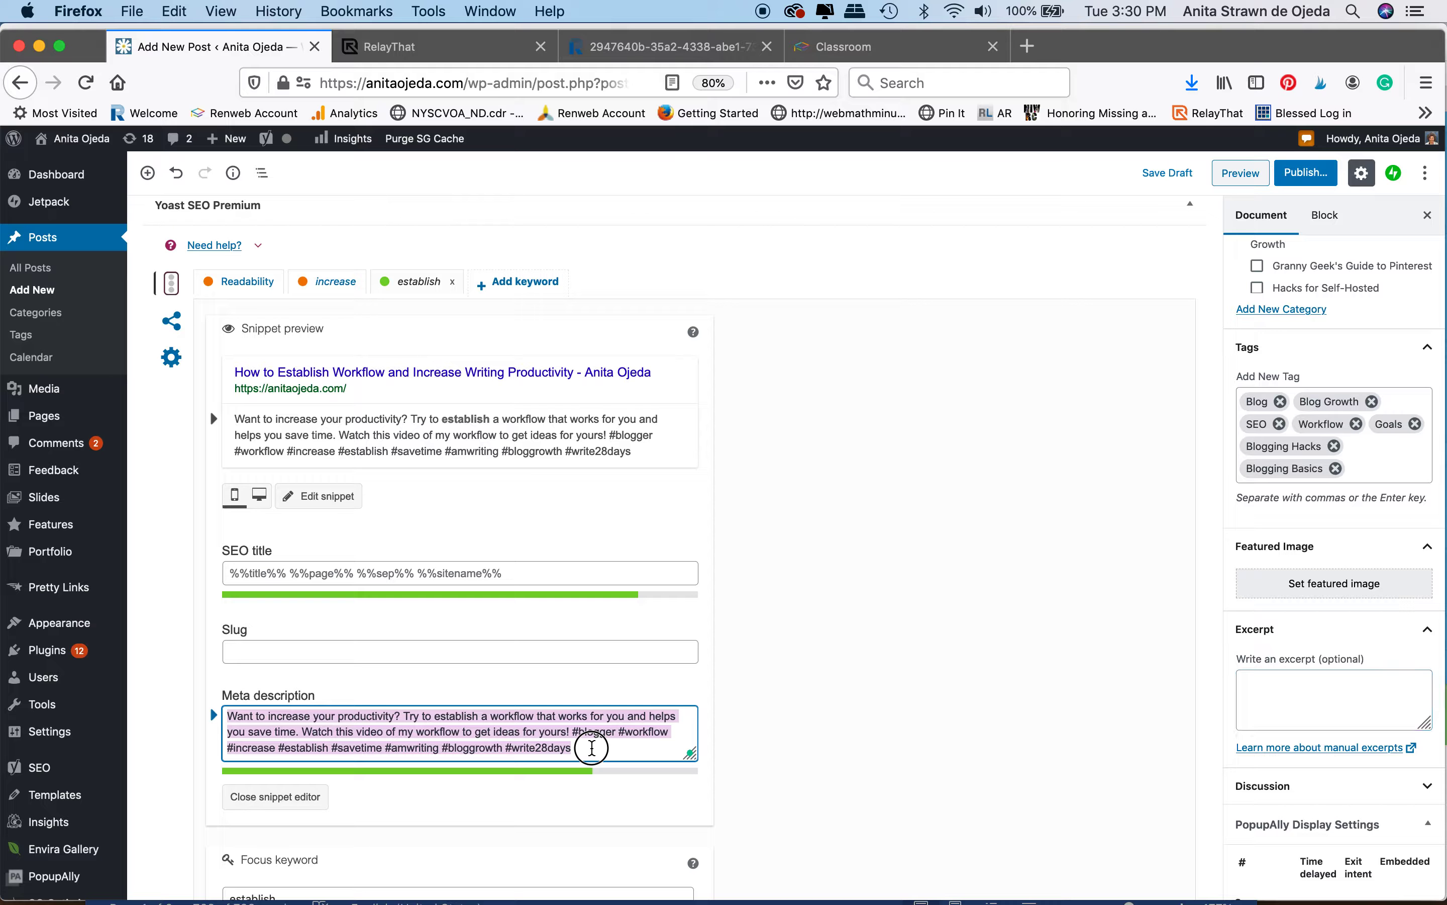
{"action": "left_click", "coordinate": [592, 748]}
{"action": "type", "text": "#goals"}
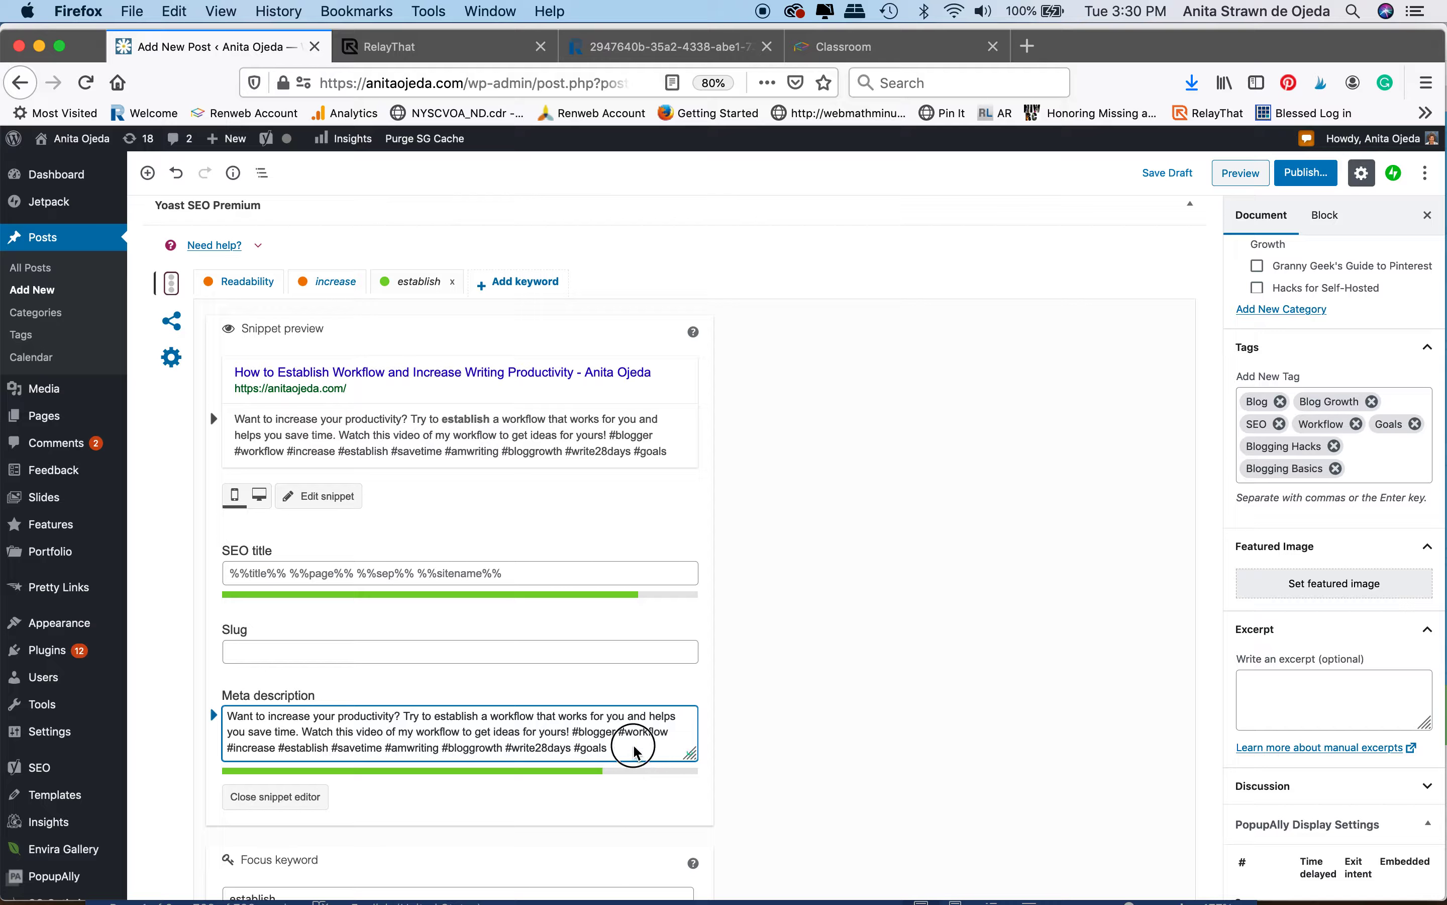
Step: Copy the complete meta description into the post's excerpt
{"action": "left_click_drag", "start_coordinate": [634, 747], "coordinate": [332, 735]}
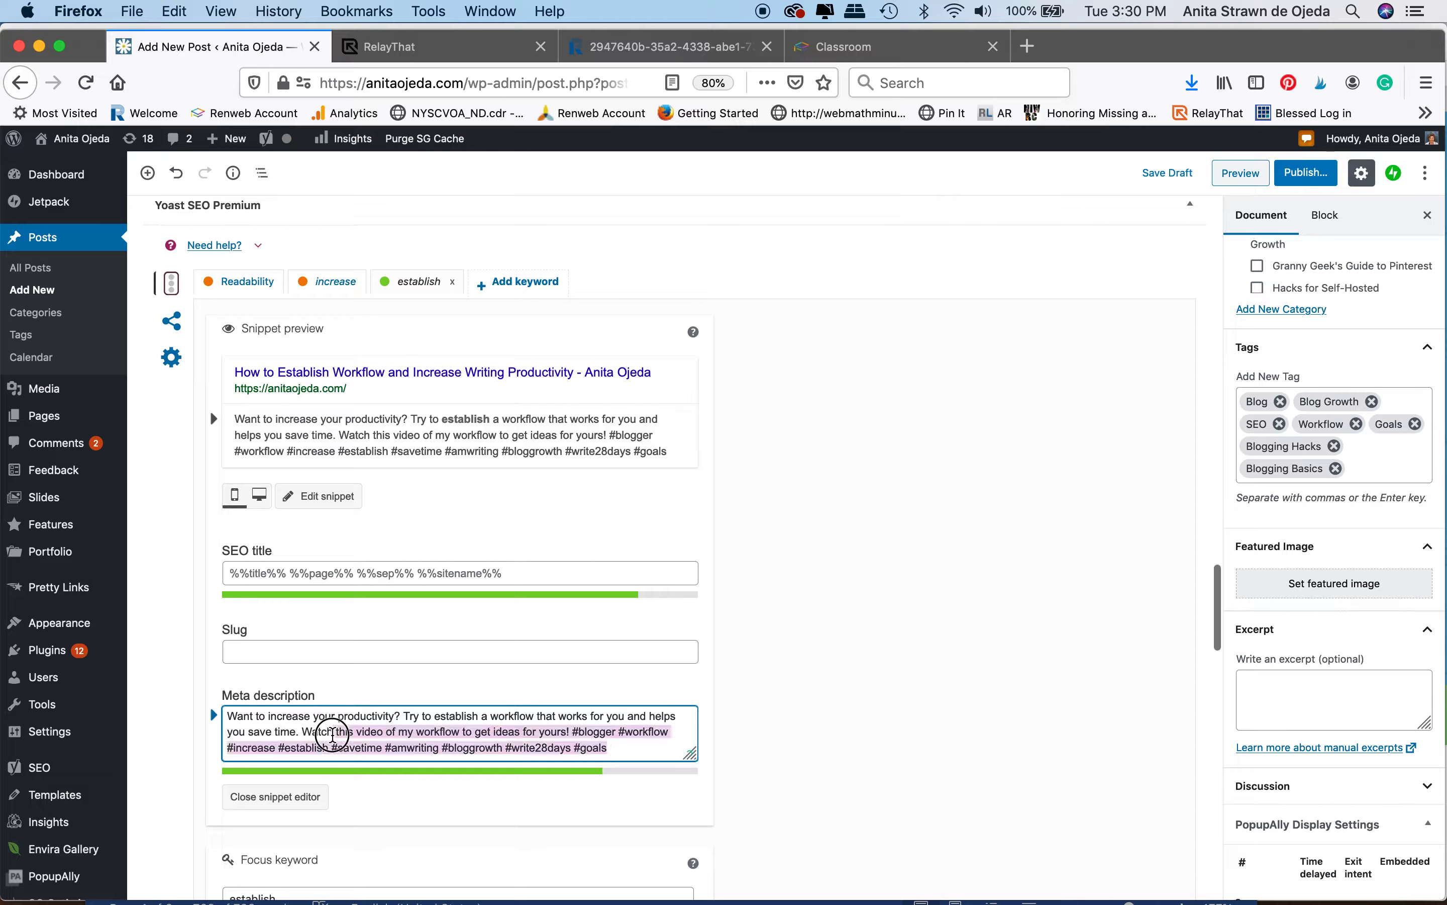
{"action": "triple_click", "coordinate": [404, 730]}
{"action": "key", "text": "super+c"}
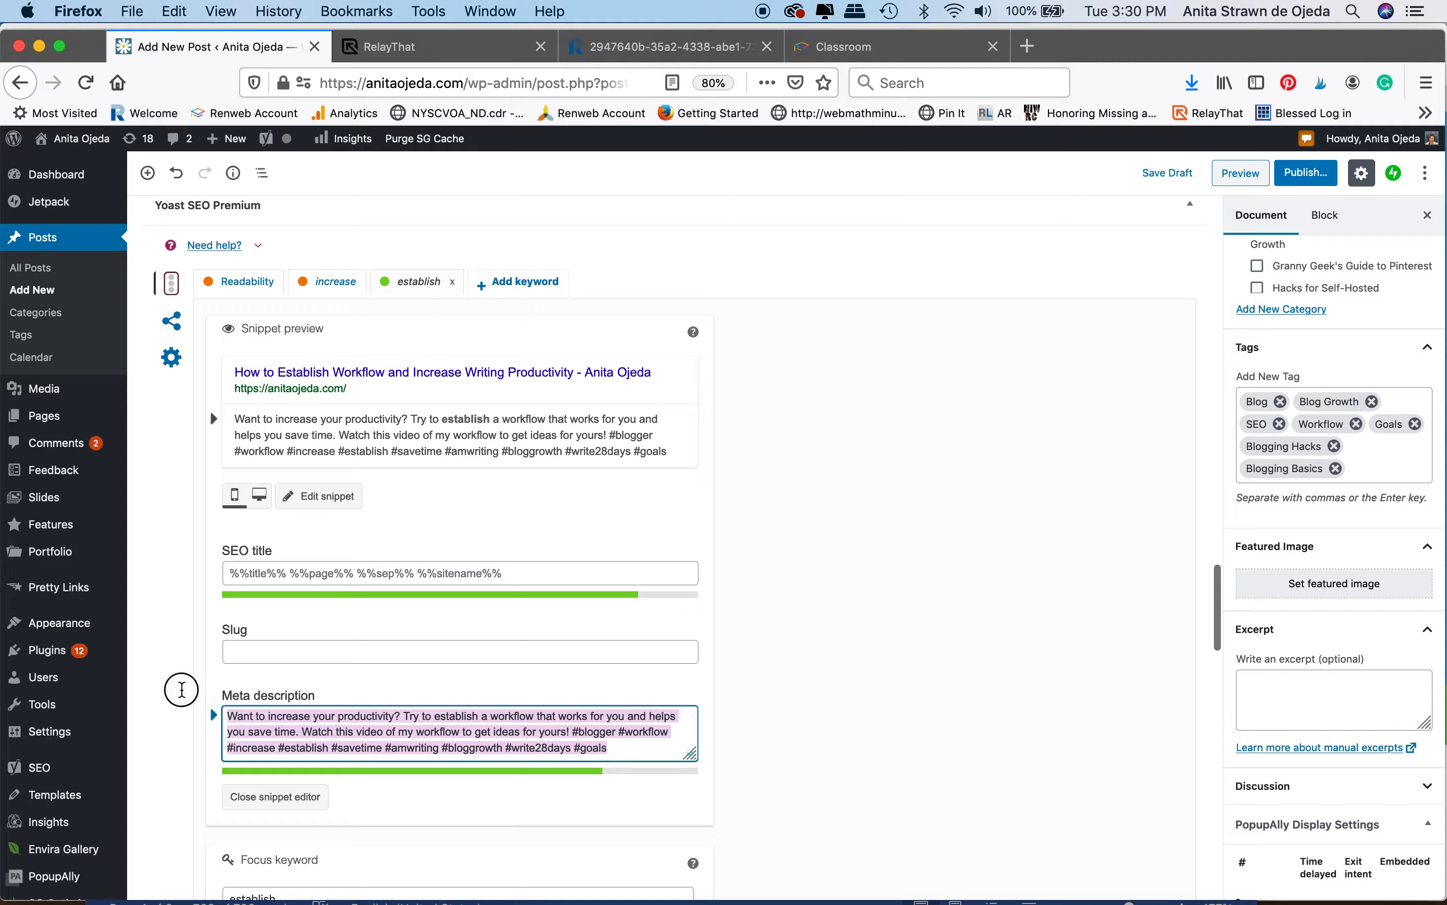
{"action": "left_click", "coordinate": [1296, 696]}
{"action": "key", "text": "super+v"}
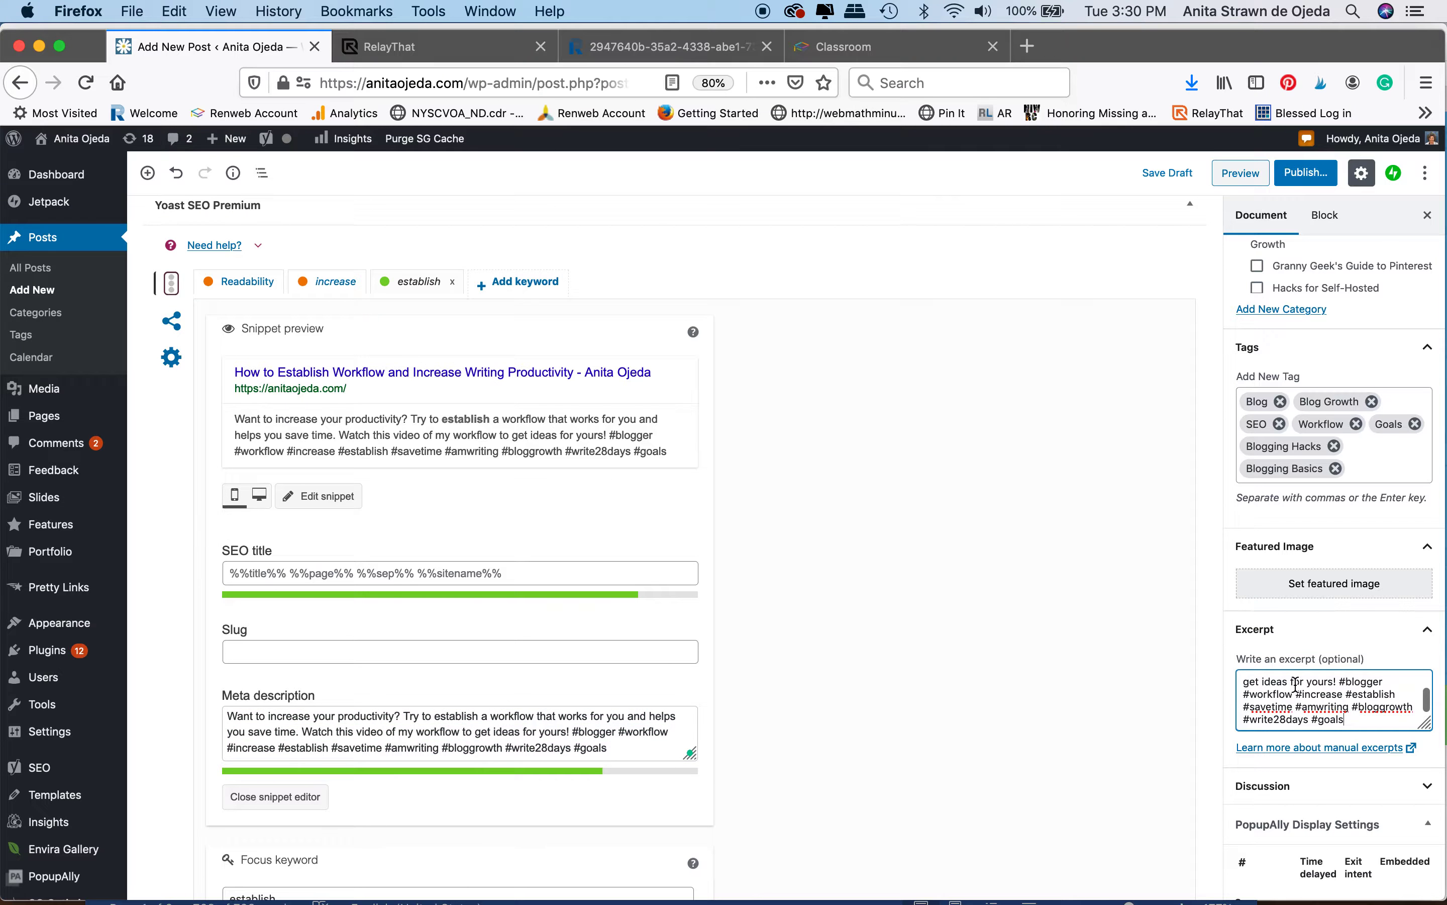
Step: Open the media library for choosing the featured image and bring up the Downloads folder in Finder
{"action": "left_click", "coordinate": [1313, 589]}
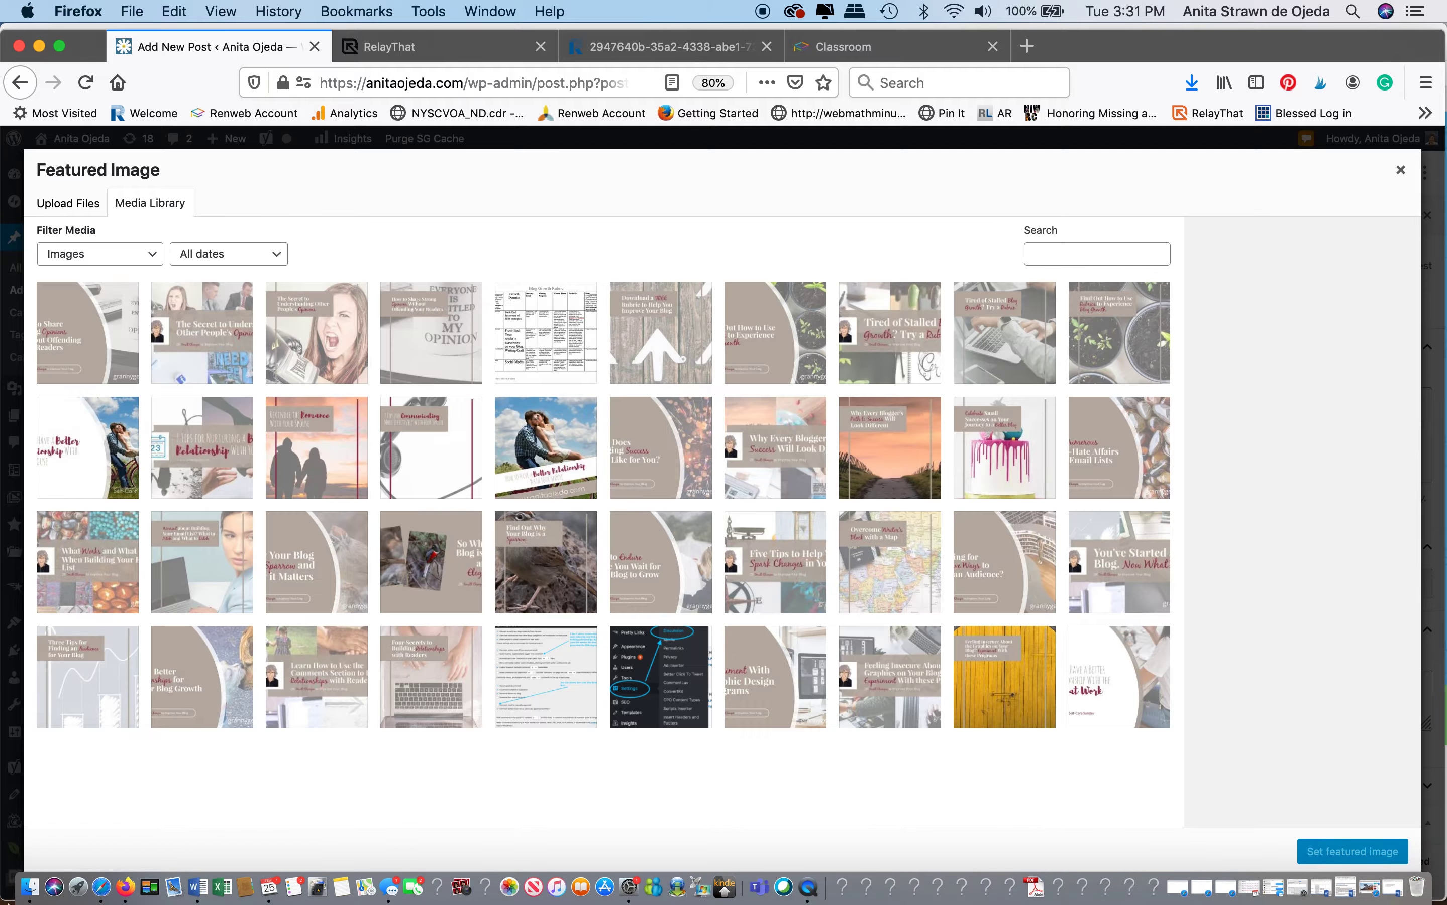
{"action": "left_click", "coordinate": [35, 879]}
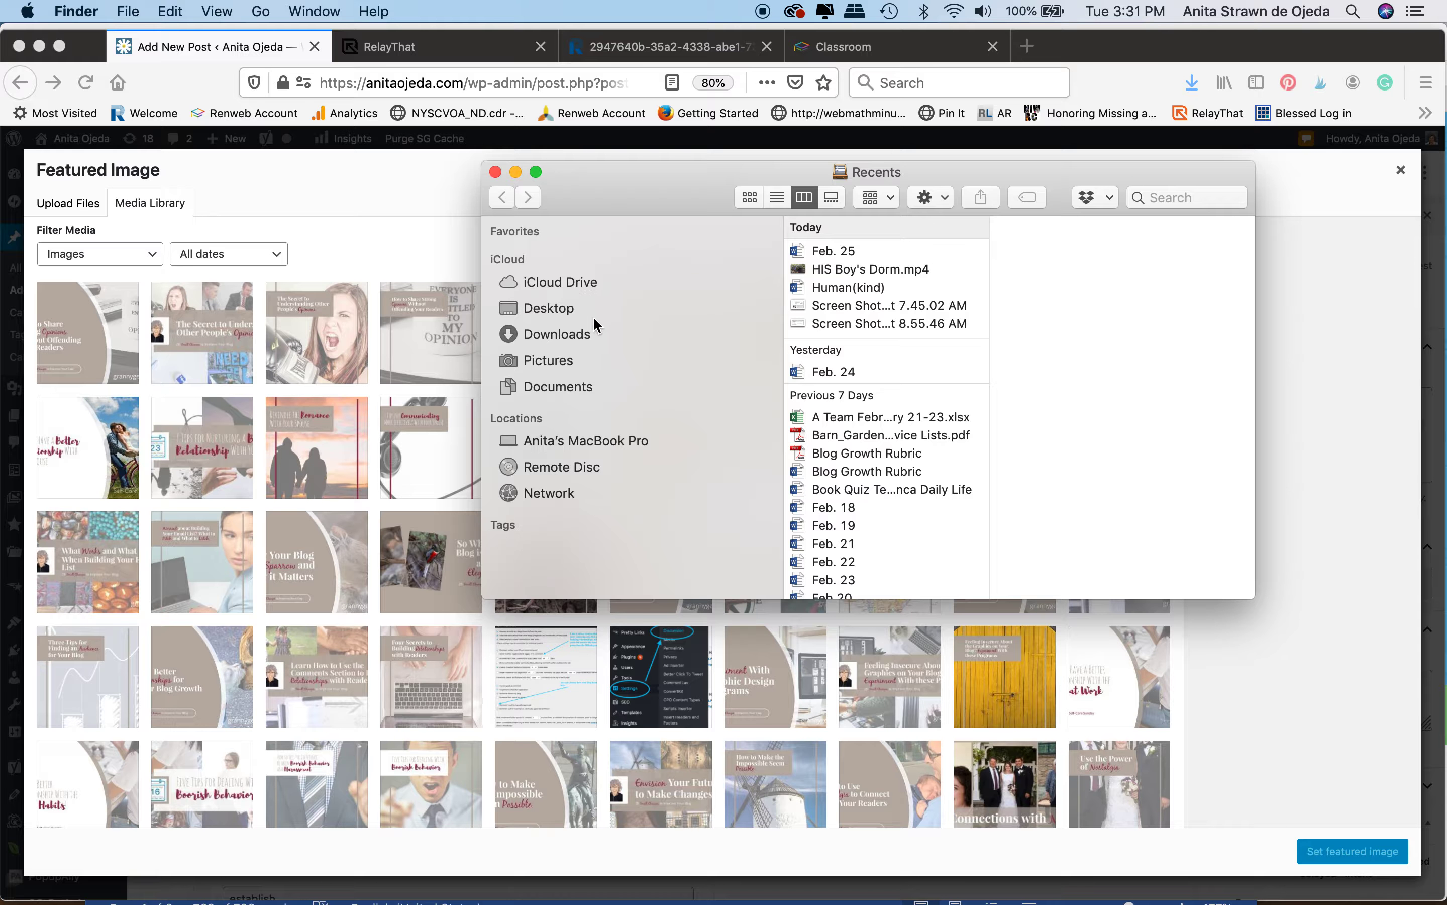
{"action": "left_click", "coordinate": [580, 338]}
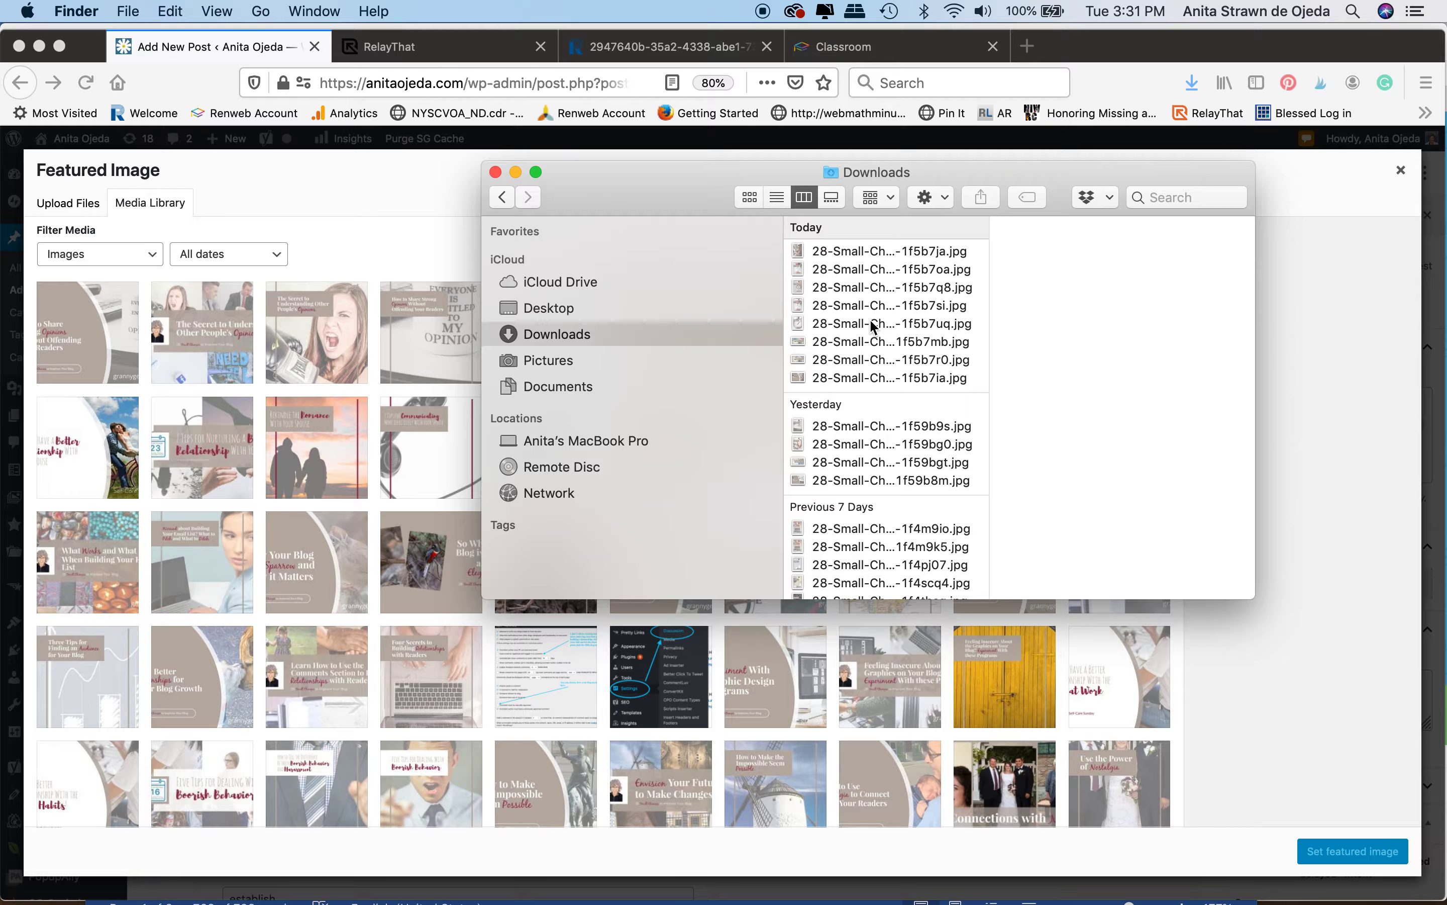
Step: Preview the graphics downloaded today one by one to check for duplicate hourglass and banner images
{"action": "left_click", "coordinate": [845, 377]}
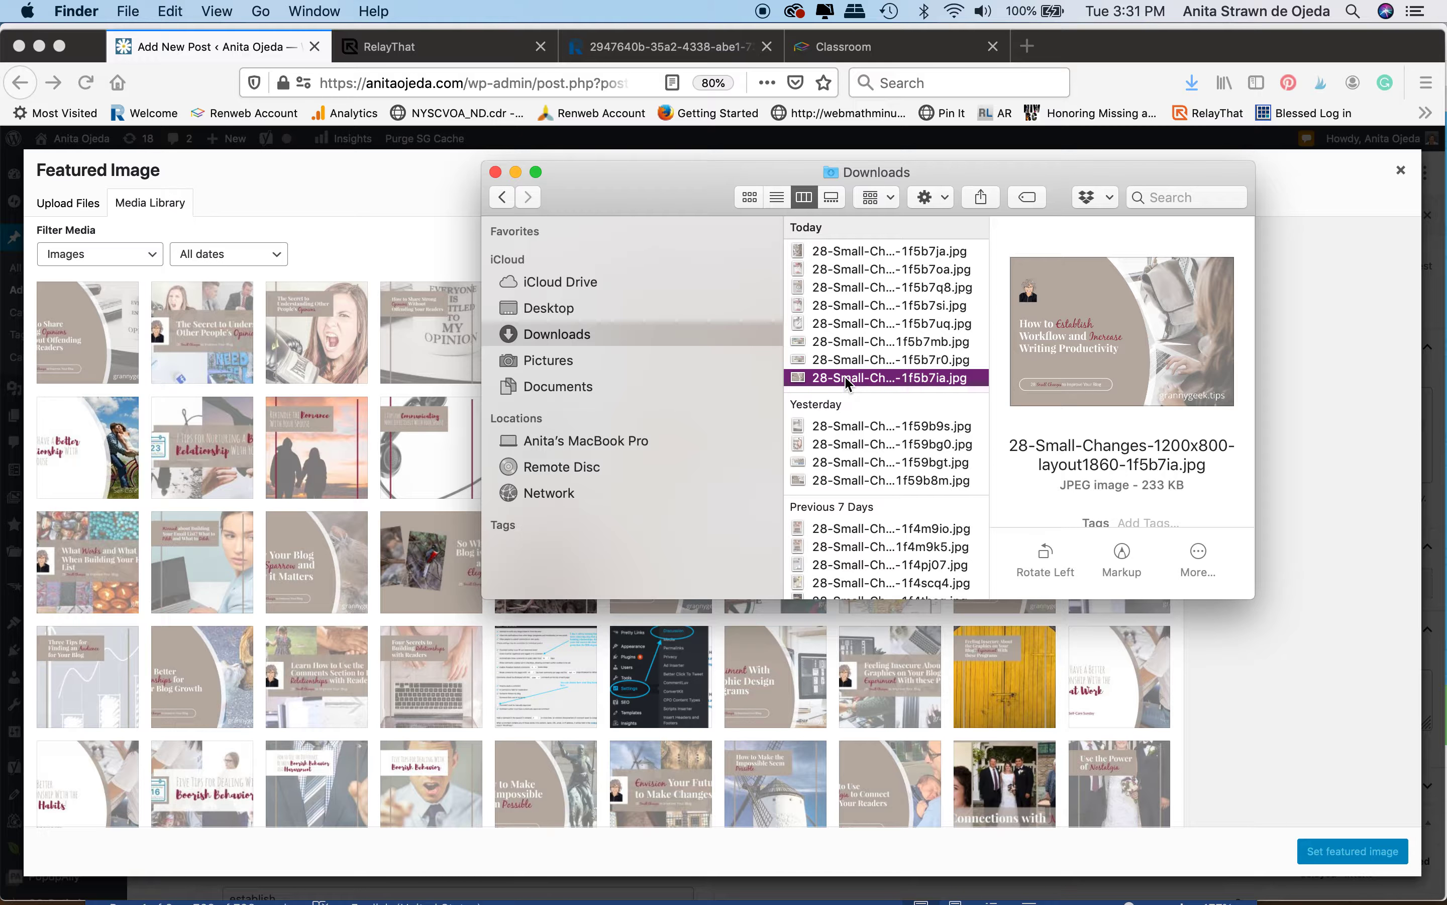
{"action": "left_click", "coordinate": [843, 361]}
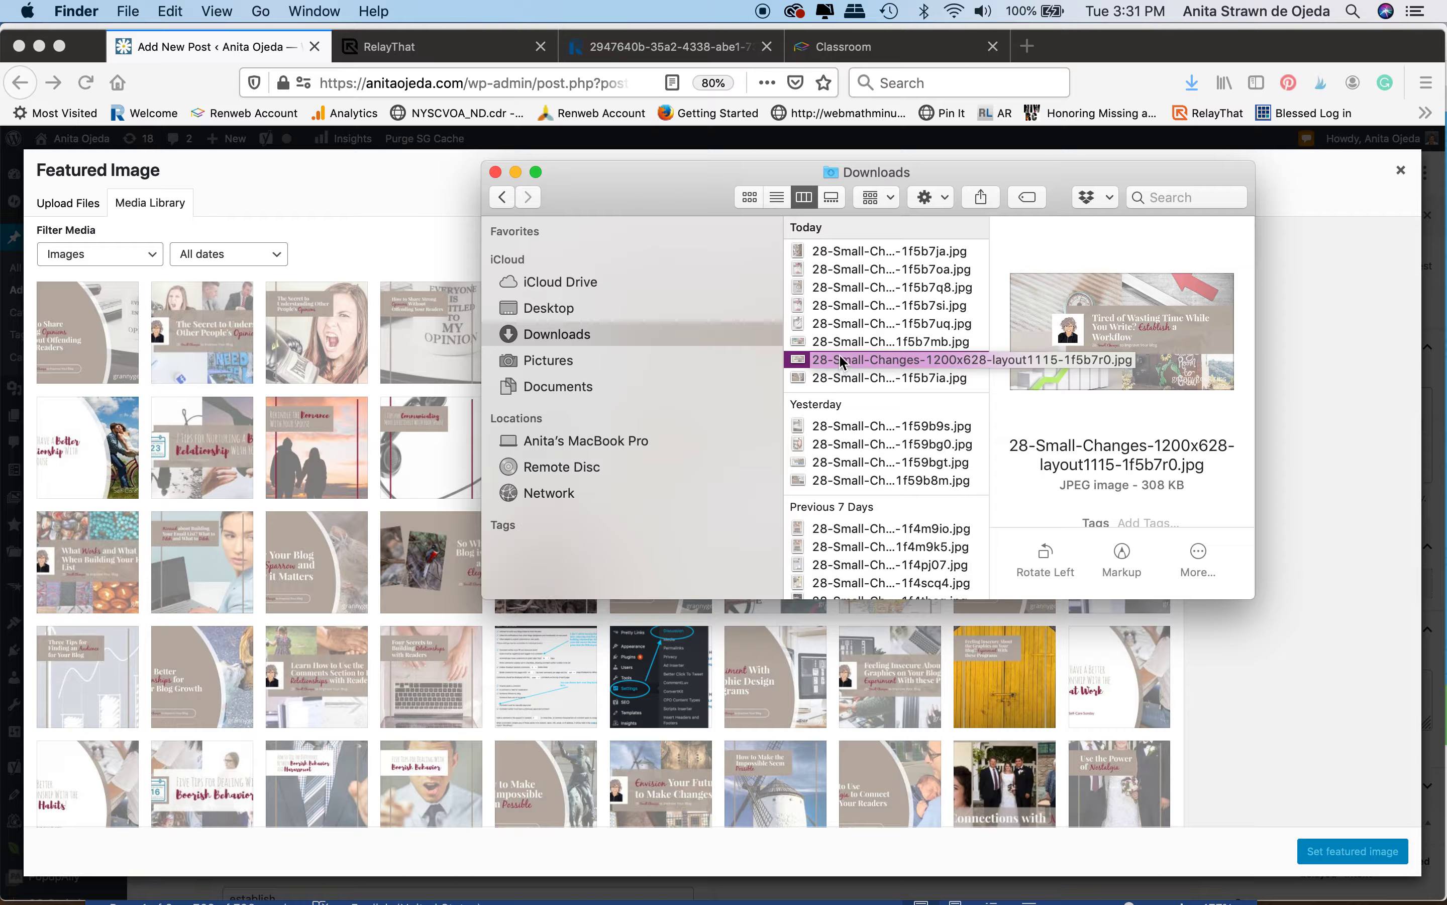
{"action": "left_click", "coordinate": [841, 344]}
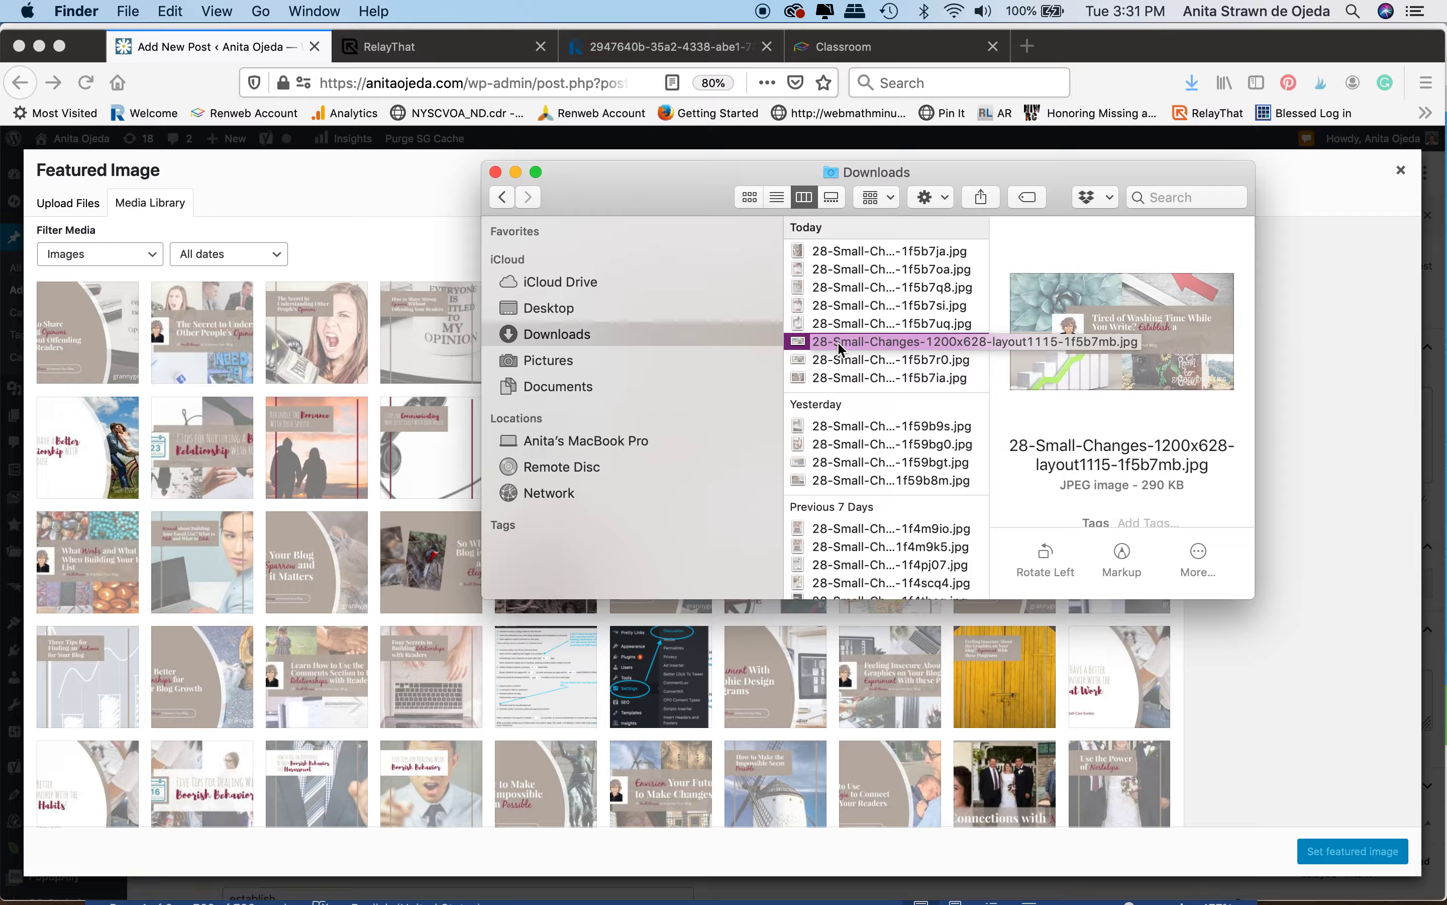
{"action": "left_click", "coordinate": [808, 327]}
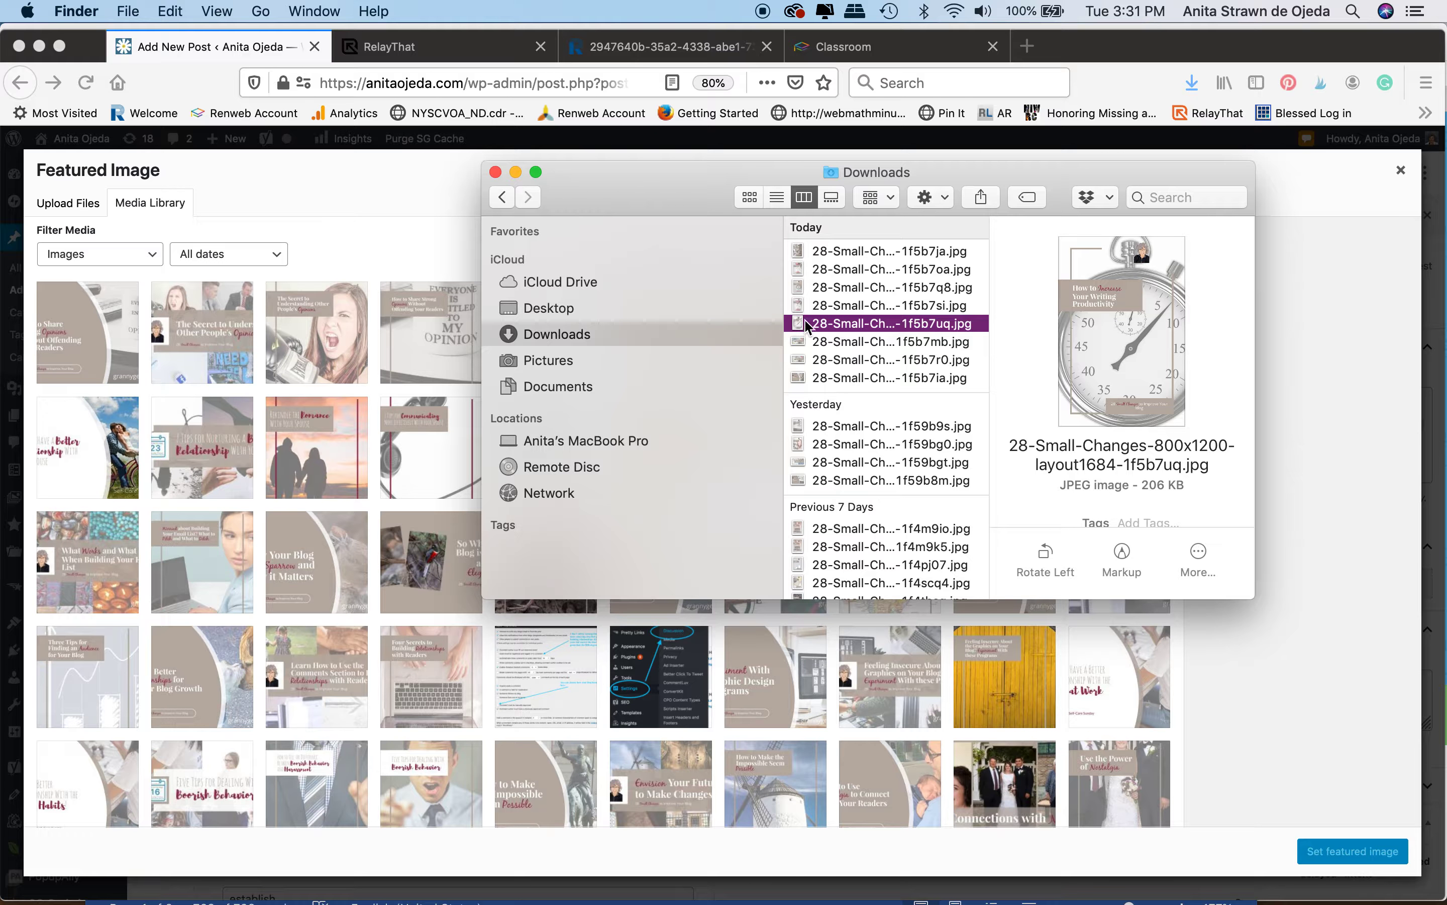
{"action": "left_click", "coordinate": [808, 307]}
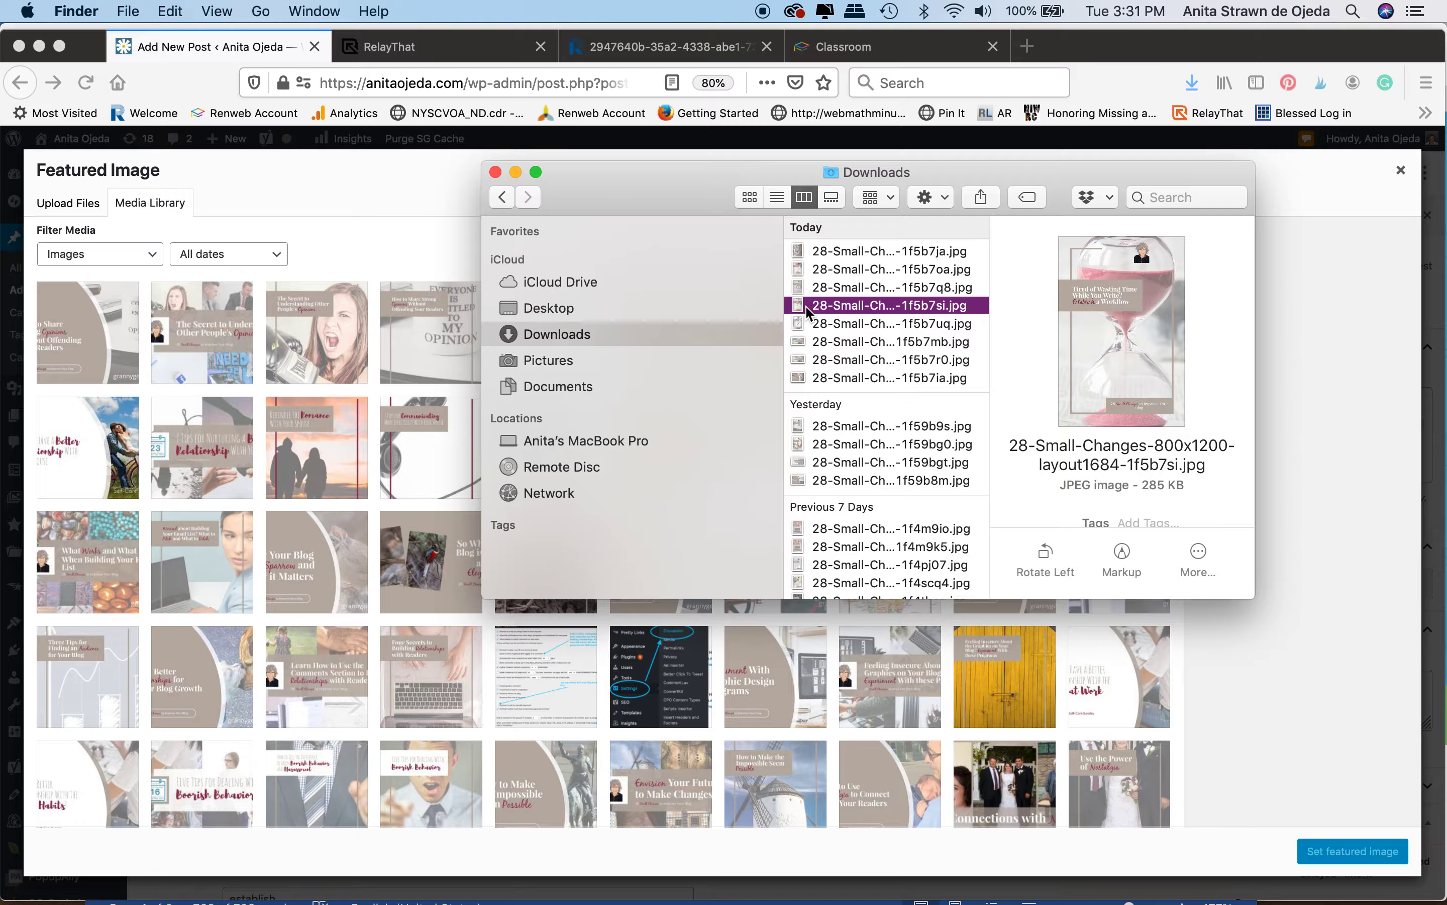
{"action": "left_click", "coordinate": [812, 289]}
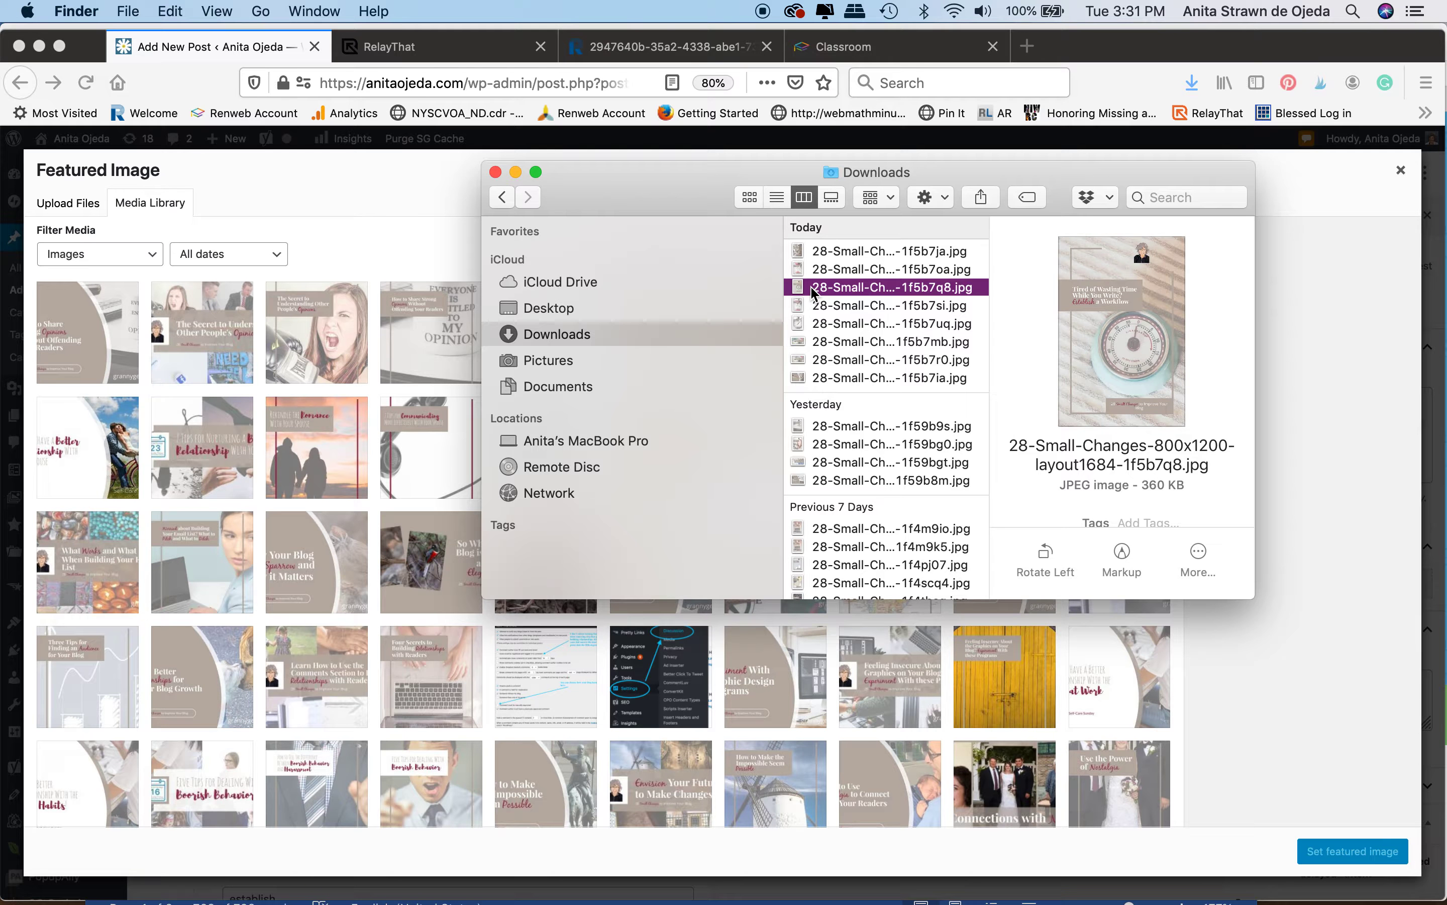
{"action": "left_click", "coordinate": [814, 273]}
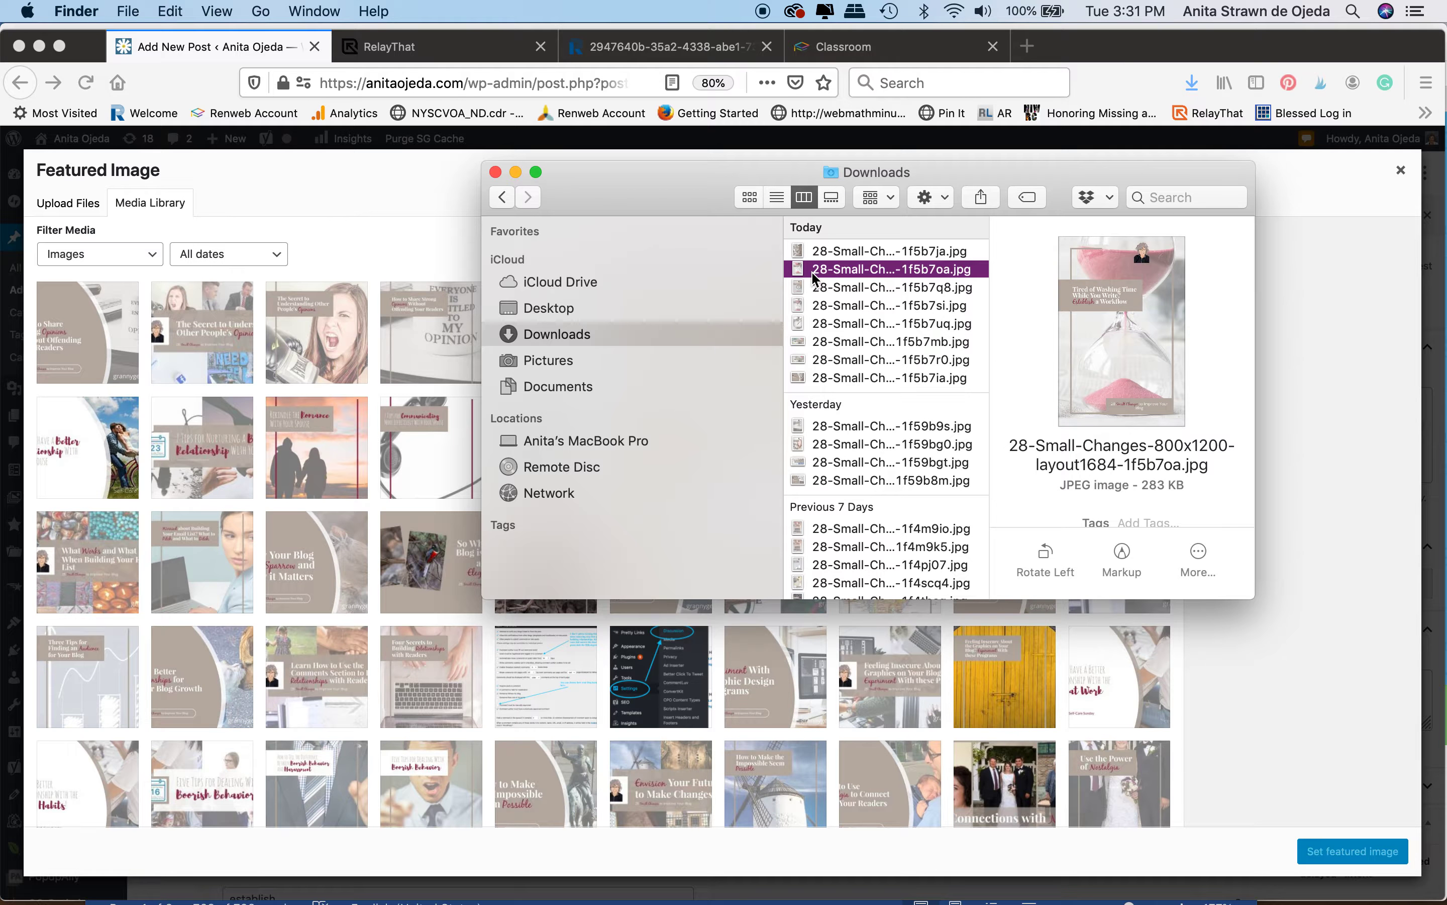
Step: Upload six of today's downloaded graphics to the media library, leaving out the files ending in 1f5b7oa and 1f5b7mb
{"action": "left_click", "coordinate": [821, 254]}
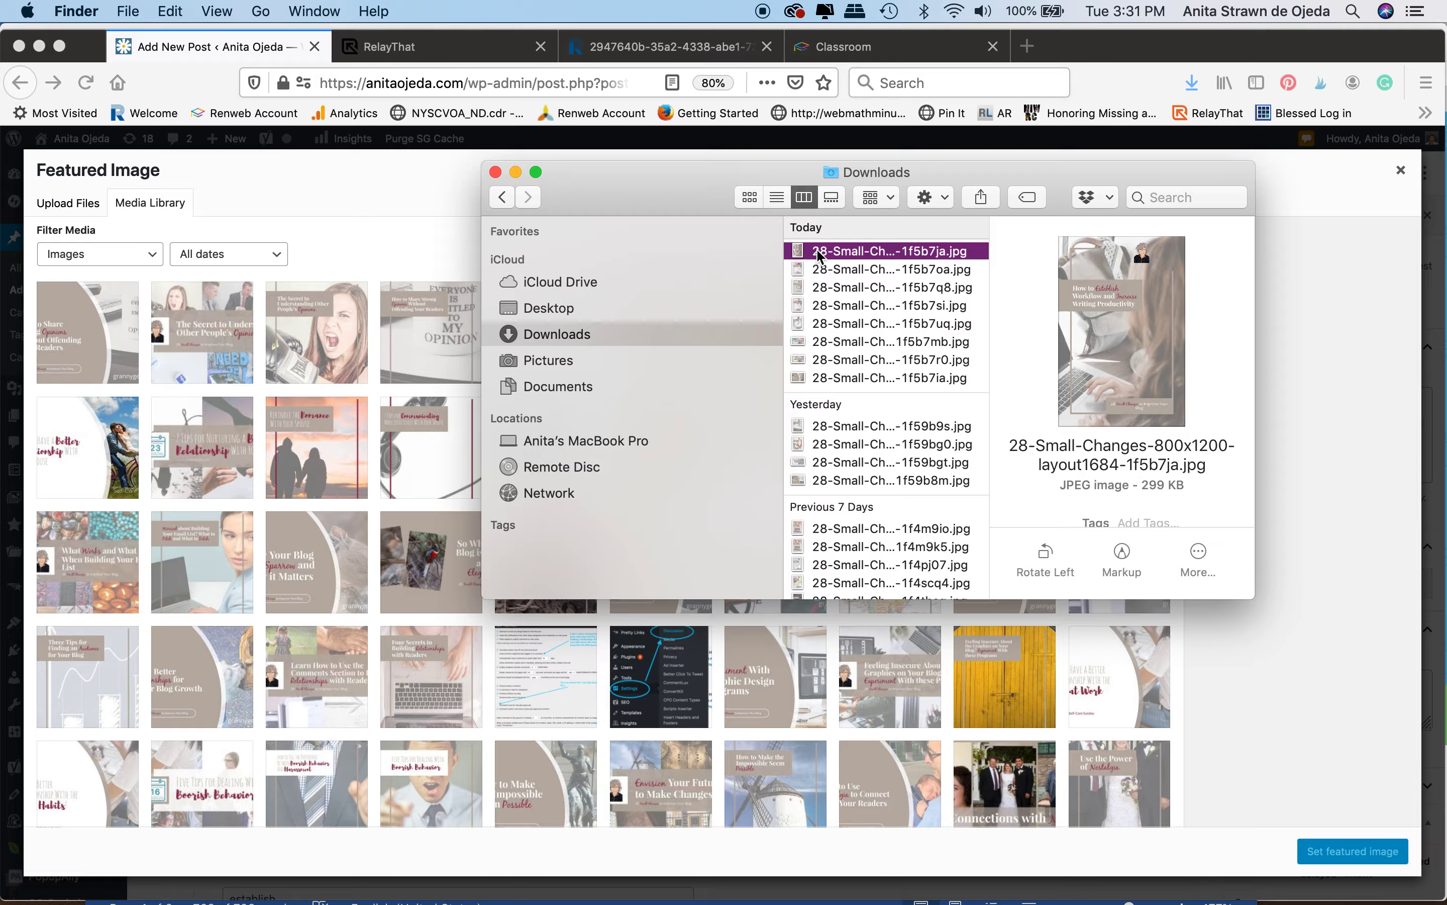
{"action": "left_click", "coordinate": [816, 289], "text": "super"}
{"action": "left_click", "coordinate": [814, 307], "text": "super"}
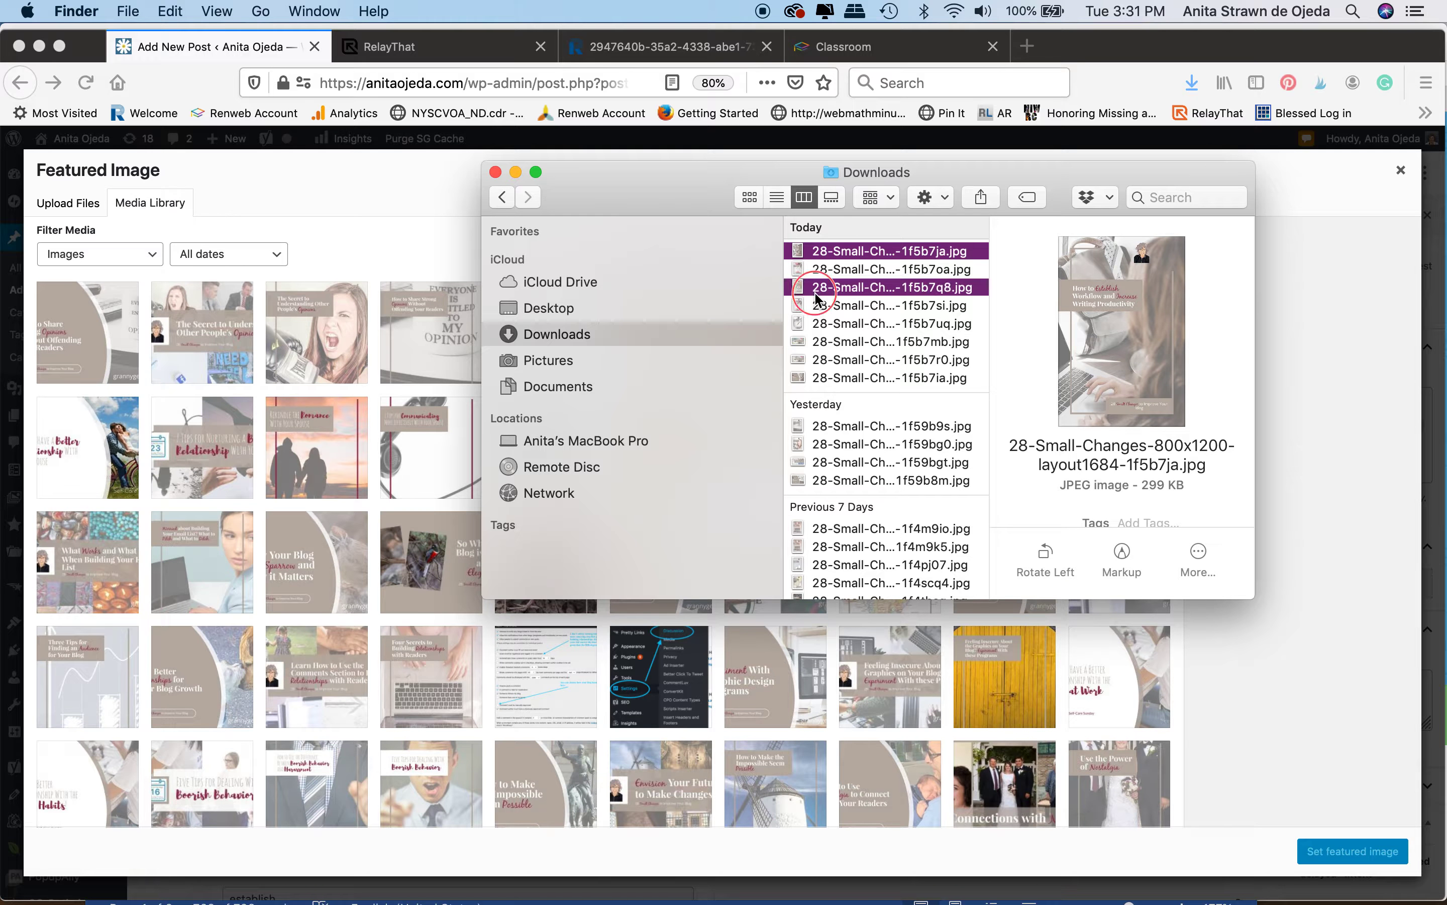
{"action": "left_click", "coordinate": [818, 325], "text": "super"}
{"action": "left_click", "coordinate": [817, 342], "text": "super"}
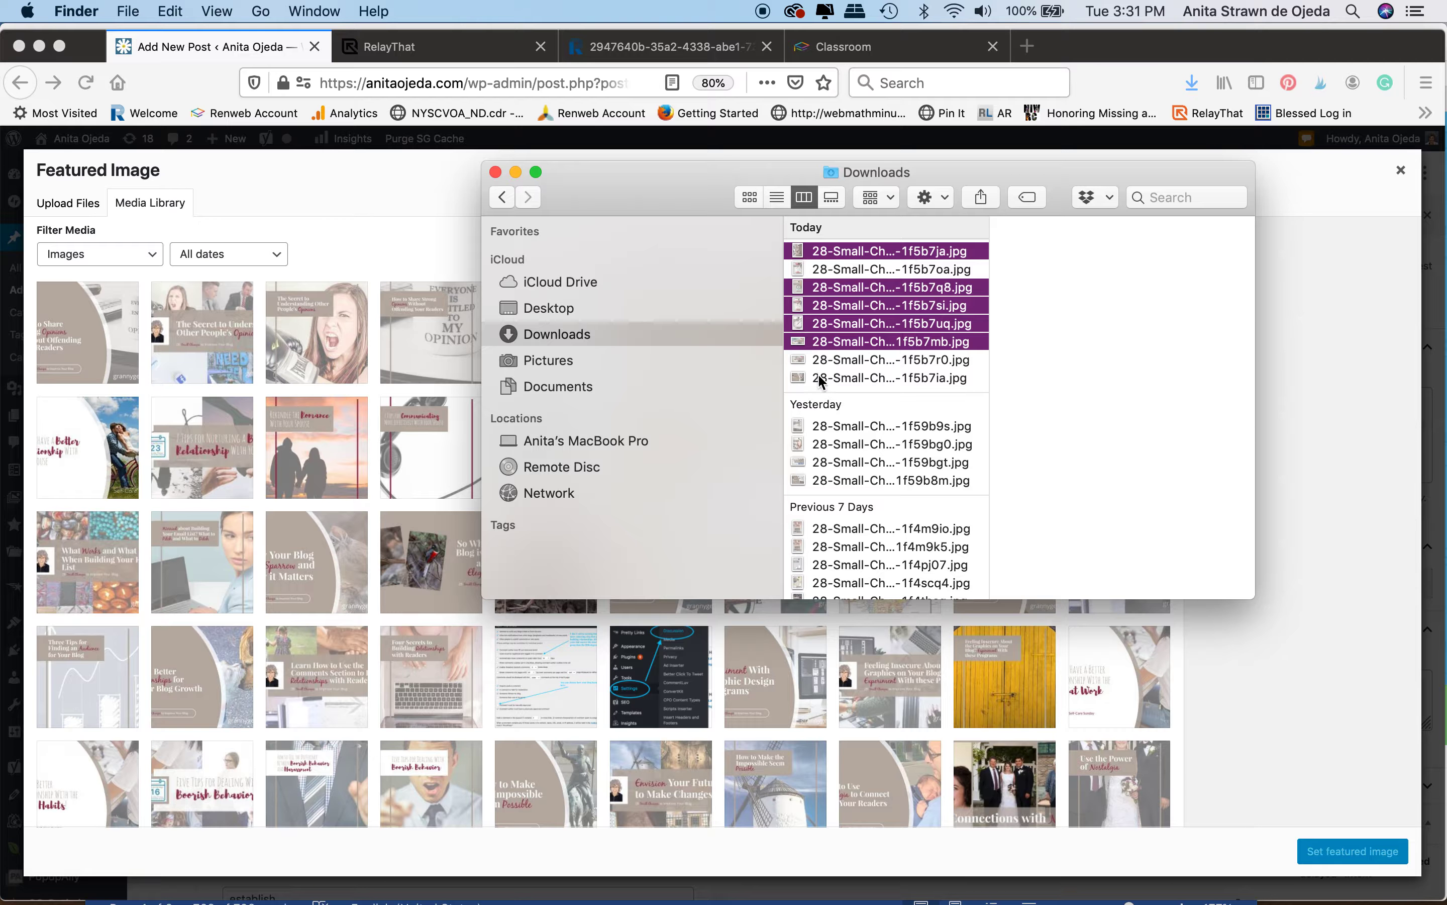
{"action": "left_click", "coordinate": [822, 343], "text": "super"}
{"action": "left_click", "coordinate": [823, 359], "text": "super"}
{"action": "left_click", "coordinate": [821, 378], "text": "super"}
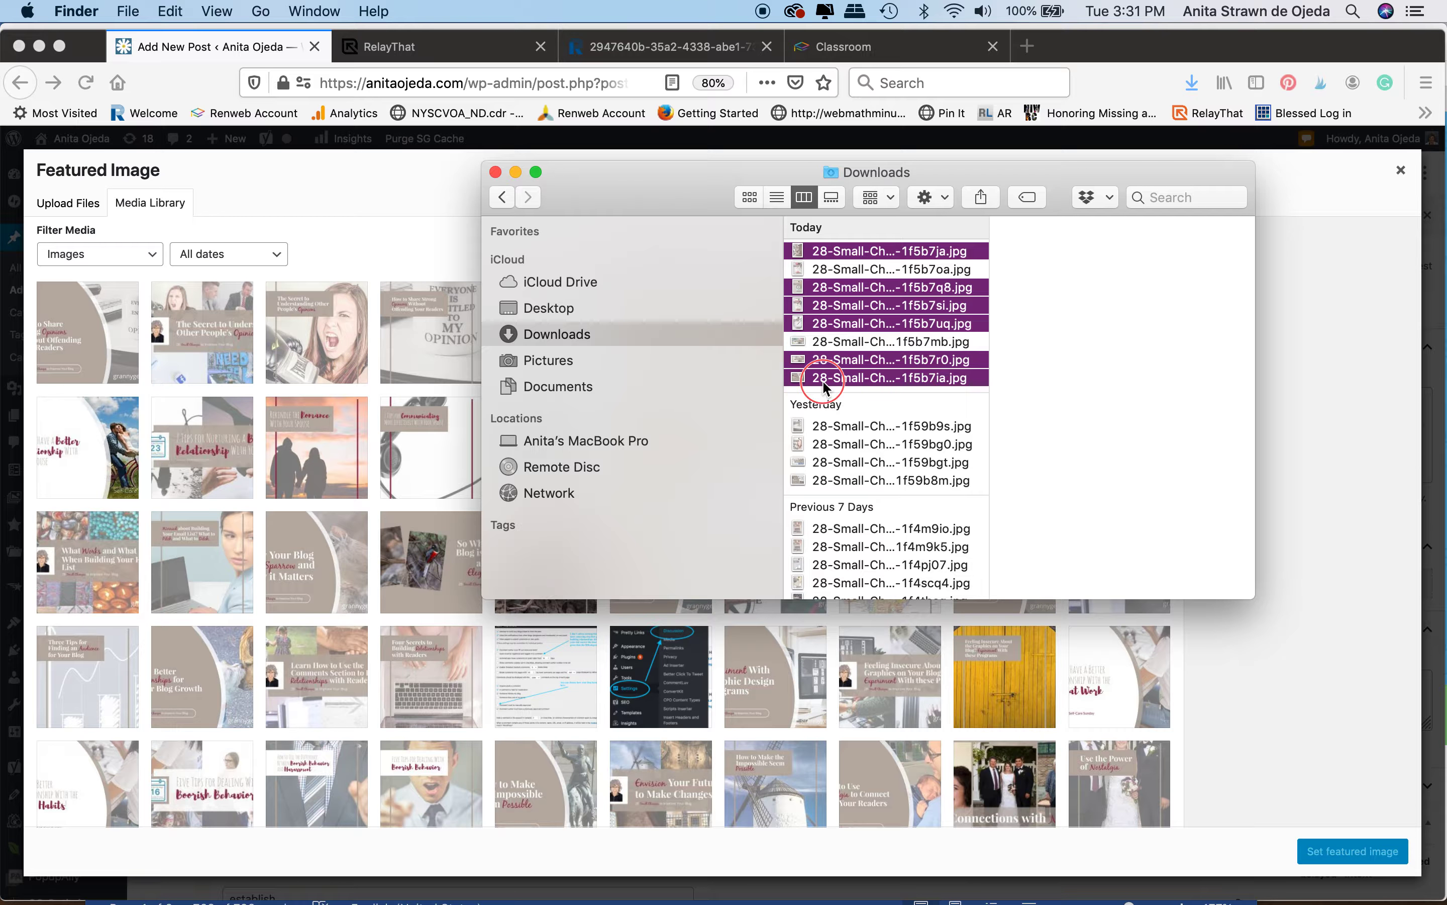
{"action": "left_click_drag", "start_coordinate": [831, 308], "coordinate": [363, 232]}
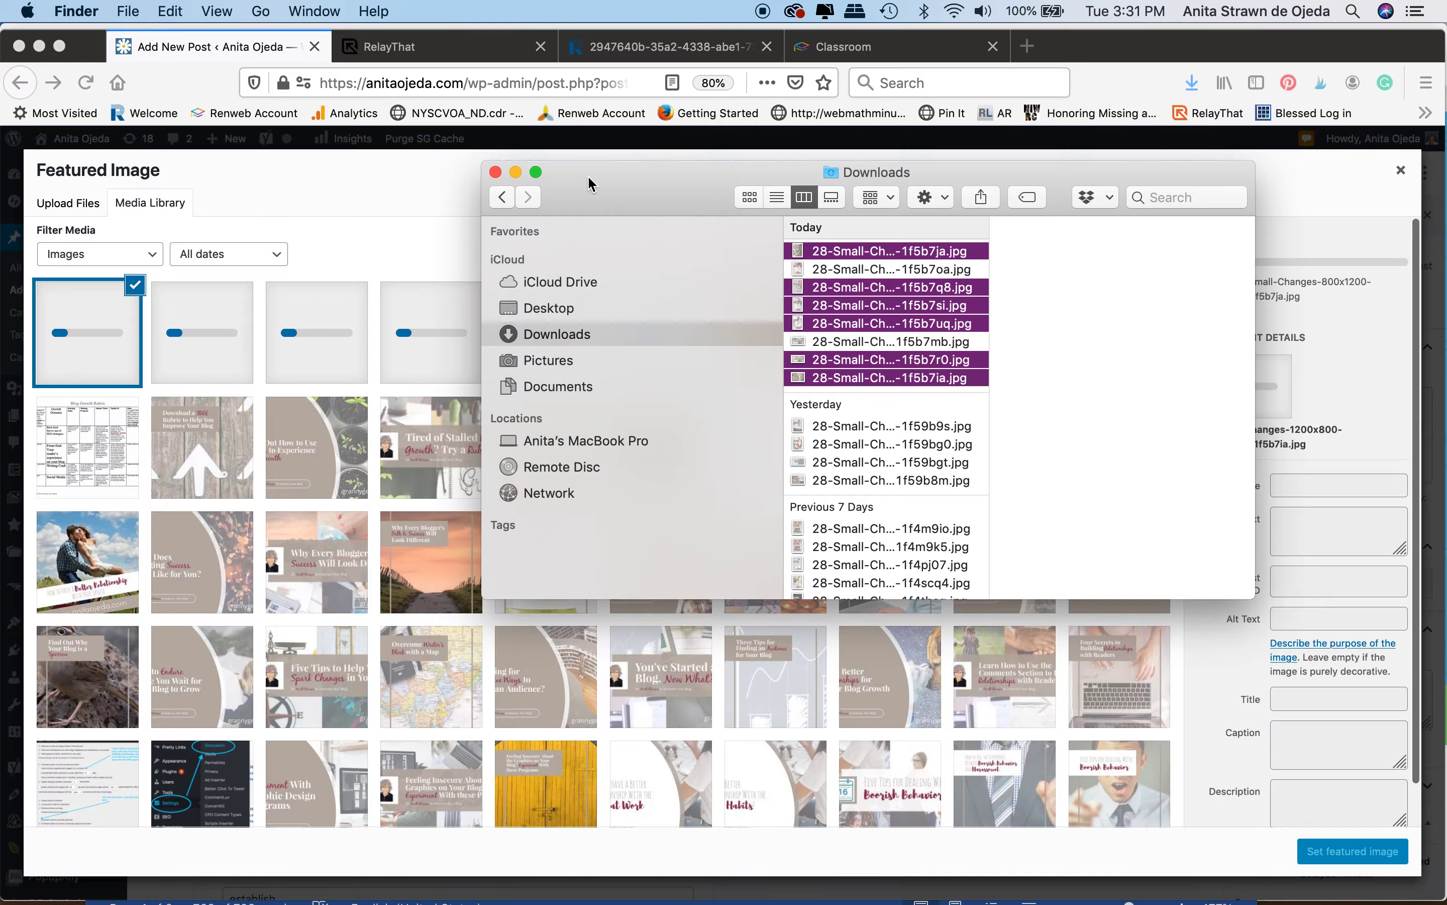
{"action": "left_click", "coordinate": [421, 194]}
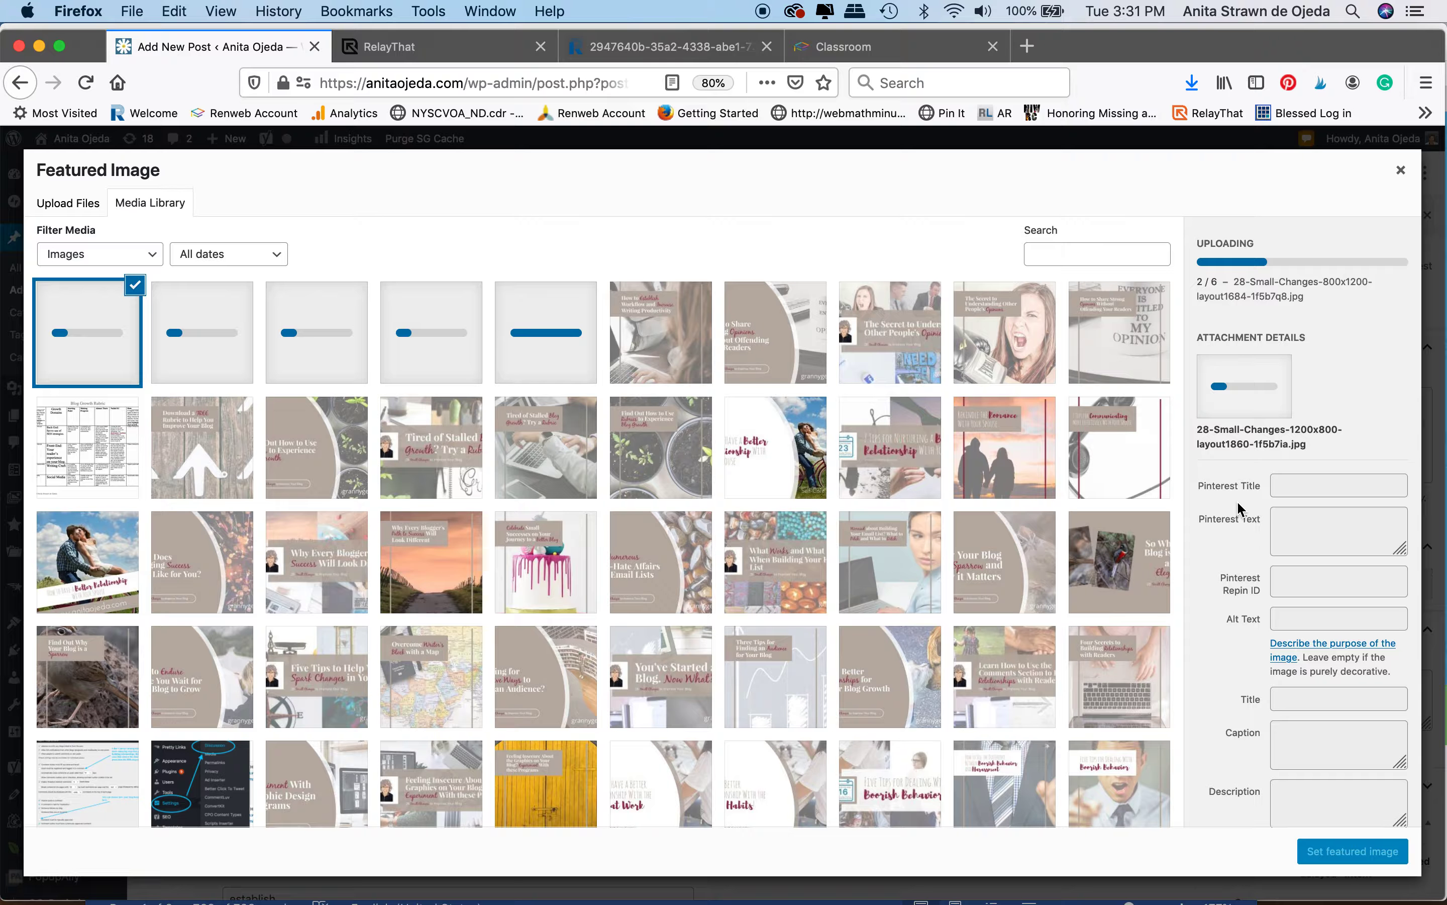
Step: Give the uploaded portrait laptop graphic the Pinterest title "How to Establish Workflow and Increase Writing Productivity"
{"action": "scroll", "coordinate": [1236, 500], "scroll_direction": "down", "scroll_amount": 2}
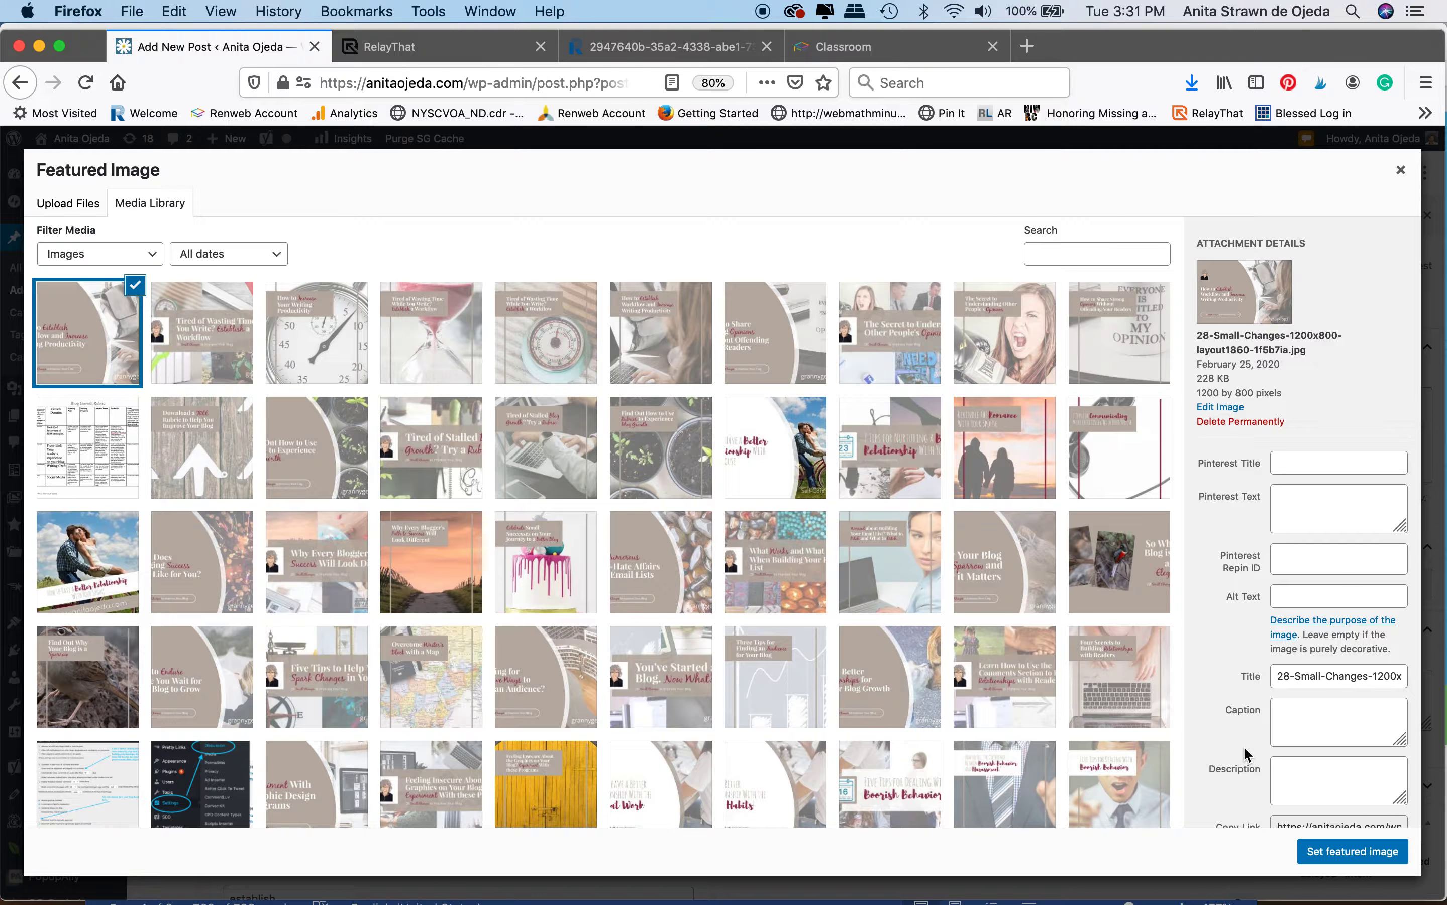
{"action": "left_click", "coordinate": [669, 356]}
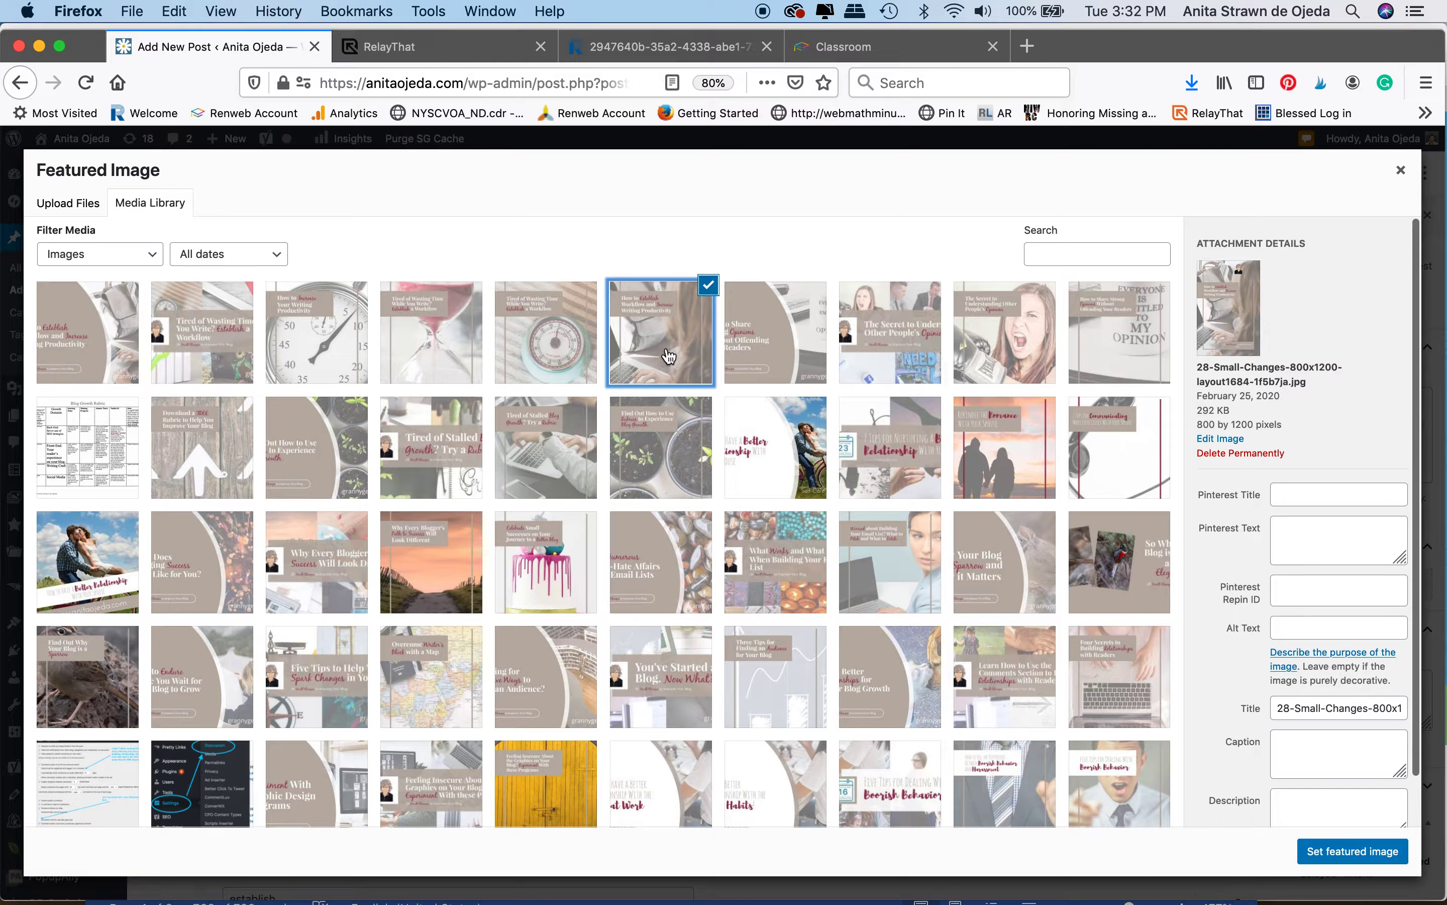
{"action": "left_click", "coordinate": [1288, 492]}
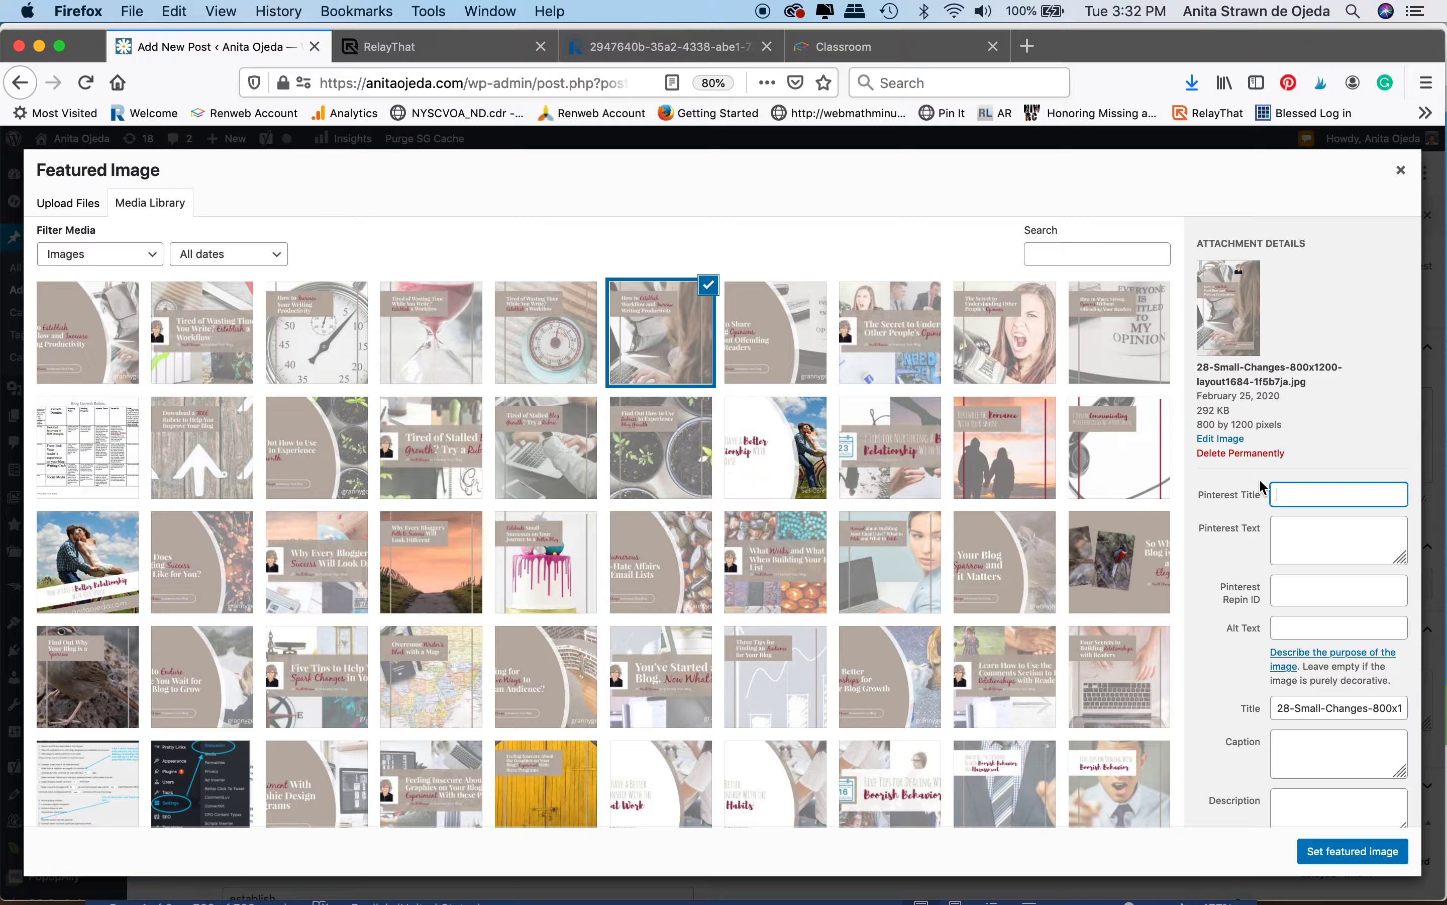
{"action": "type", "text": "H"}
{"action": "type", "text": "ow to Establ"}
{"action": "type", "text": "ish Workflow and Inc"}
{"action": "type", "text": "rease Writing"}
{"action": "type", "text": " Productivity"}
Step: Paste the post's meta description with hashtags into the laptop graphic's Pinterest text and alt text, and retitle the image "increase"
{"action": "left_click", "coordinate": [1295, 542]}
{"action": "key", "text": "super+v"}
{"action": "left_click", "coordinate": [1298, 631]}
{"action": "type", "text": "#savetime #amwriting #bloggrowth #write28days #goals"}
{"action": "triple_click", "coordinate": [1279, 706]}
{"action": "key", "text": "BackSpace"}
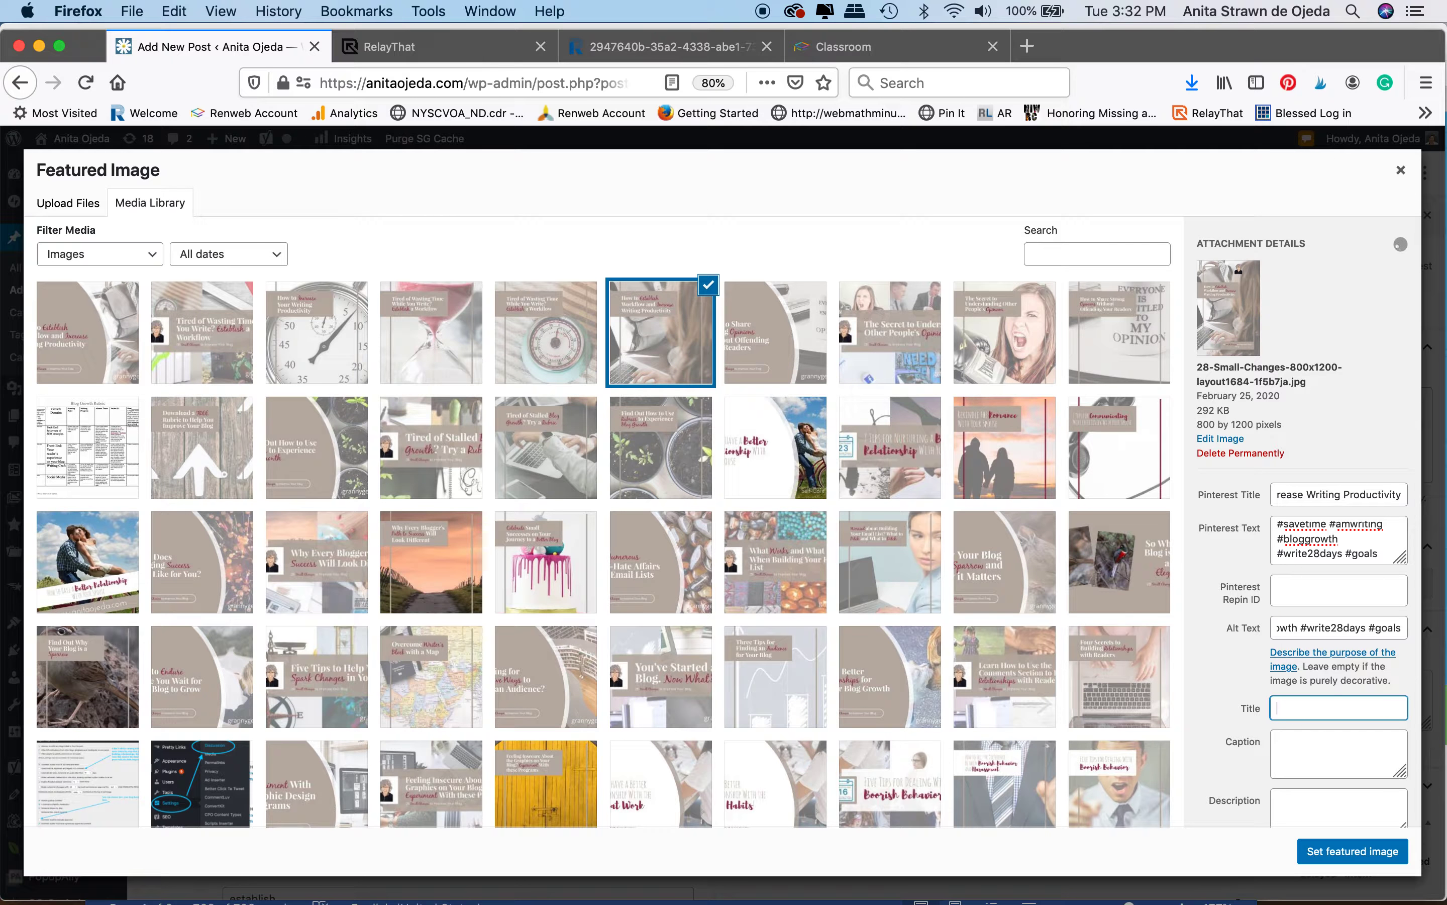
{"action": "type", "text": "increase"}
{"action": "left_click", "coordinate": [1353, 808]}
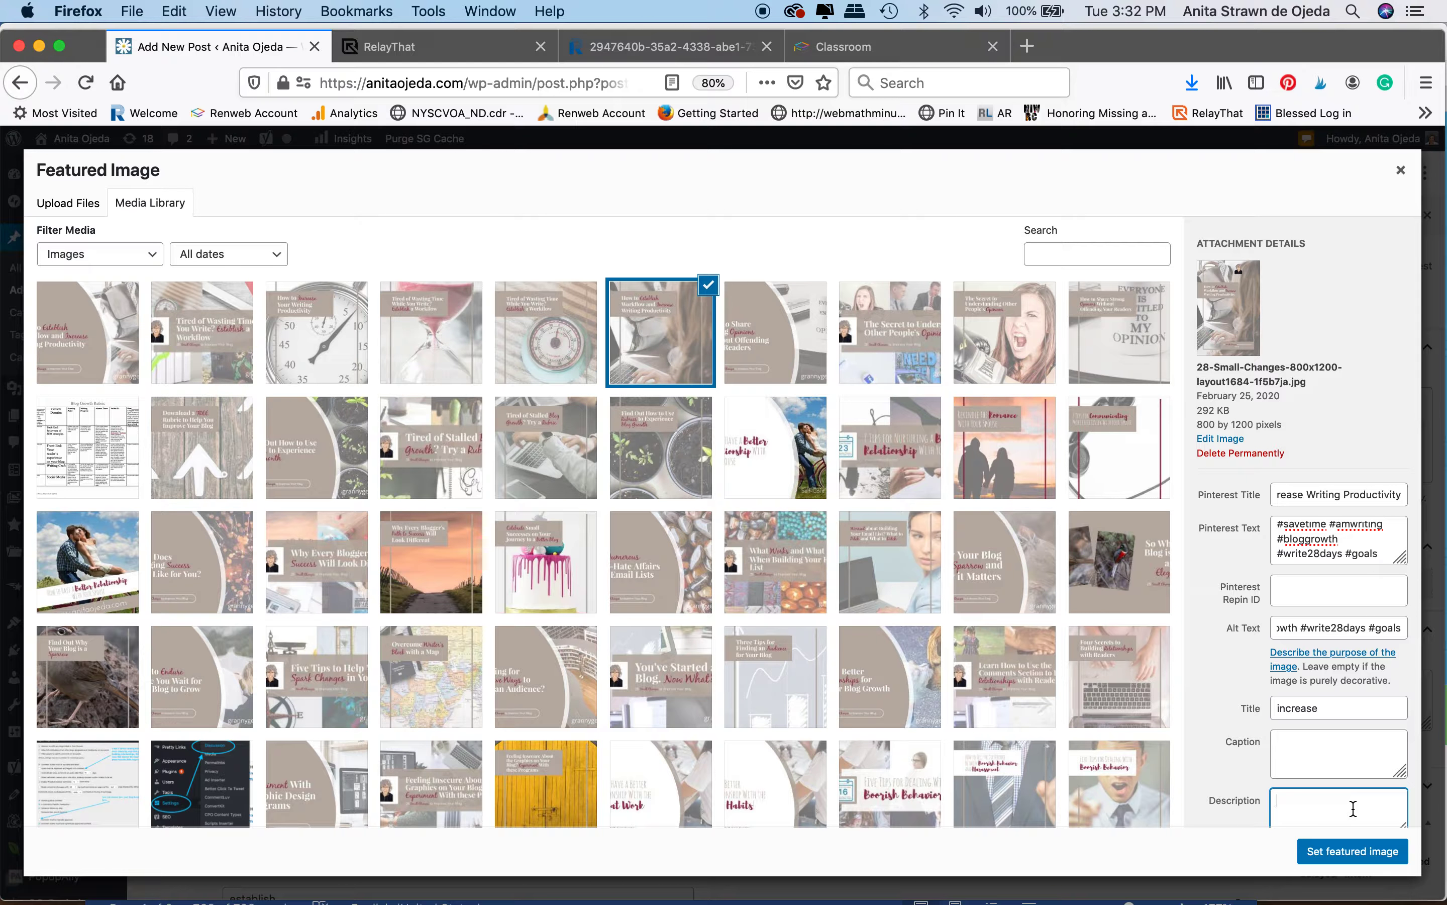
Step: Give the kitchen scale graphic the Pinterest title "Tired of Wasting Time While You Write? Establish a Workflow"
{"action": "left_click", "coordinate": [542, 346]}
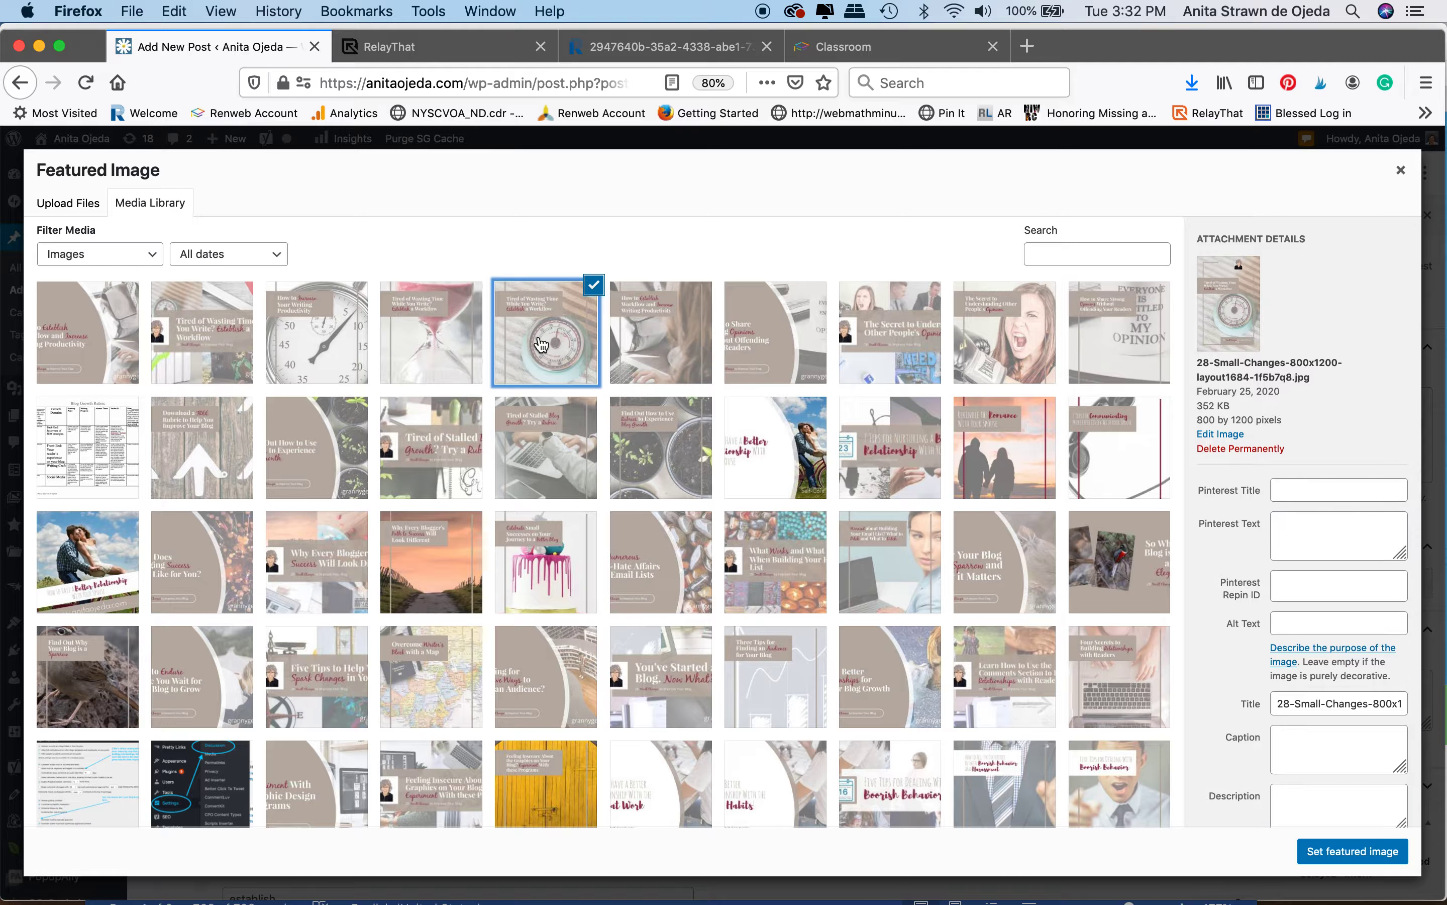
{"action": "left_click", "coordinate": [1318, 490]}
{"action": "type", "text": "Tired of Wasting Time"}
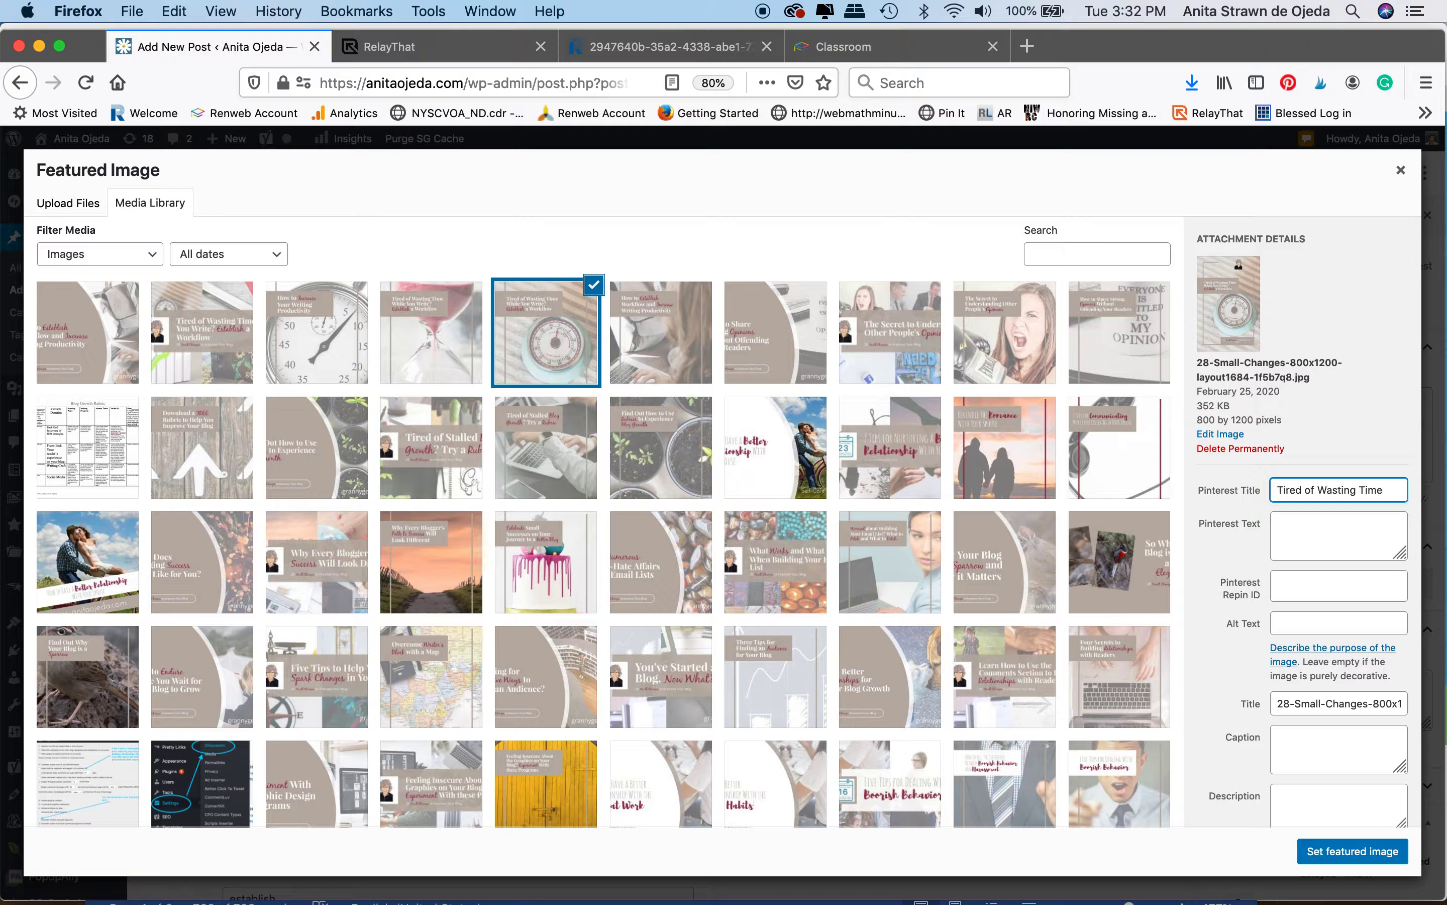
{"action": "type", "text": " While YO"}
{"action": "key", "text": "BackSpace"}
{"action": "type", "text": "ou Write"}
{"action": "type", "text": "?"}
{"action": "type", "text": " Establi"}
{"action": "type", "text": "sh a Workfl"}
{"action": "type", "text": "ow"}
Step: Paste the meta description into the kitchen scale graphic's Pinterest text and alt text, and replace its file-name title
{"action": "left_click", "coordinate": [1324, 516]}
{"action": "type", "text": "#savetime #amwriting #bloggrowth #write28days #goals"}
{"action": "left_click", "coordinate": [1303, 623]}
{"action": "type", "text": "#savetime #amwriting #bloggrowth #write28days #goals"}
{"action": "triple_click", "coordinate": [1273, 700]}
{"action": "type", "text": "e"}
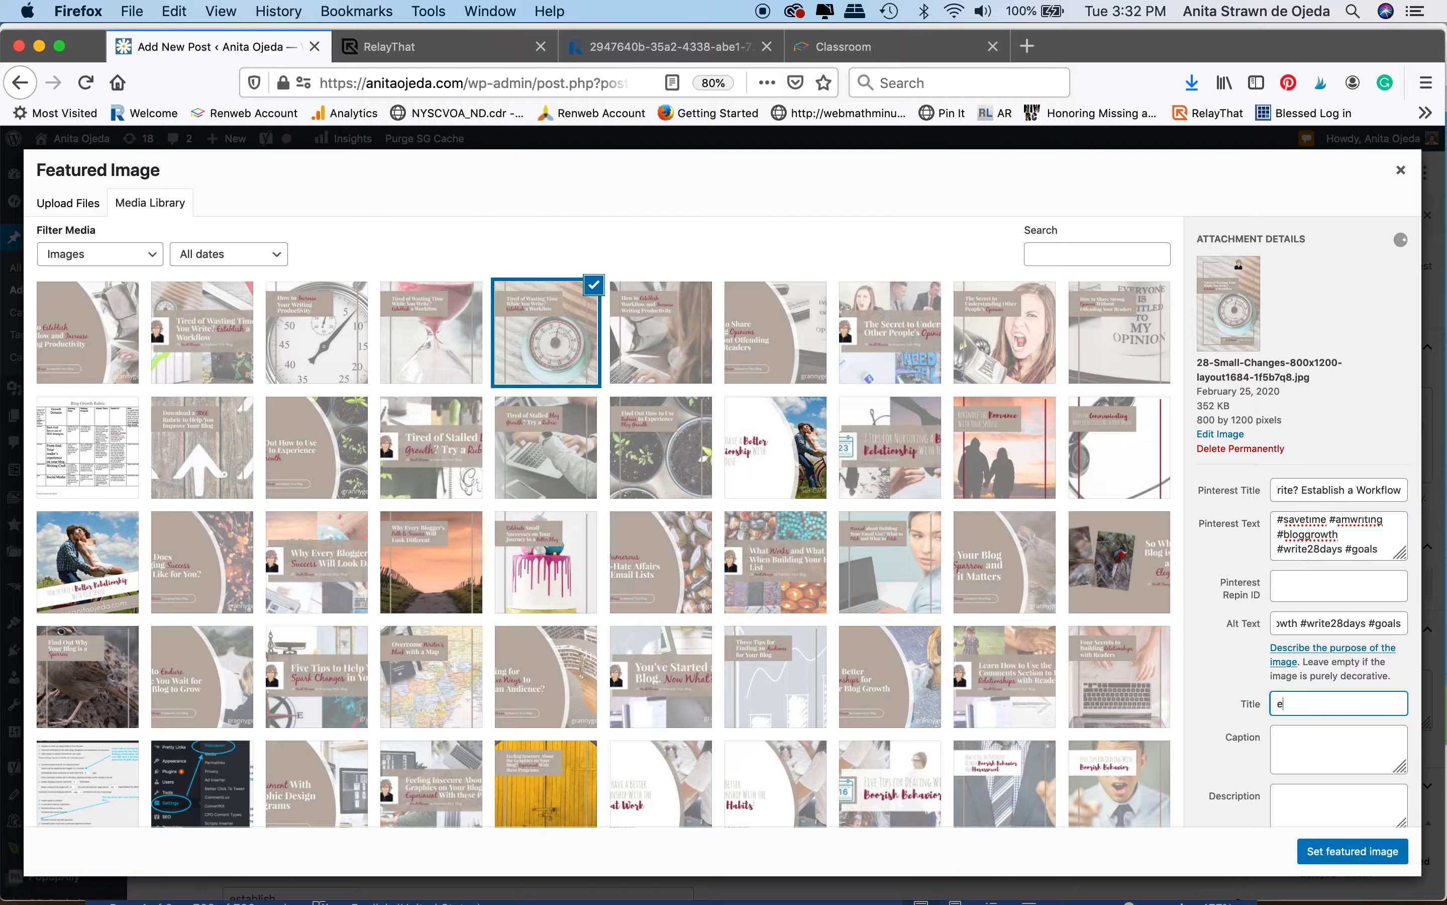
{"action": "left_click", "coordinate": [421, 339]}
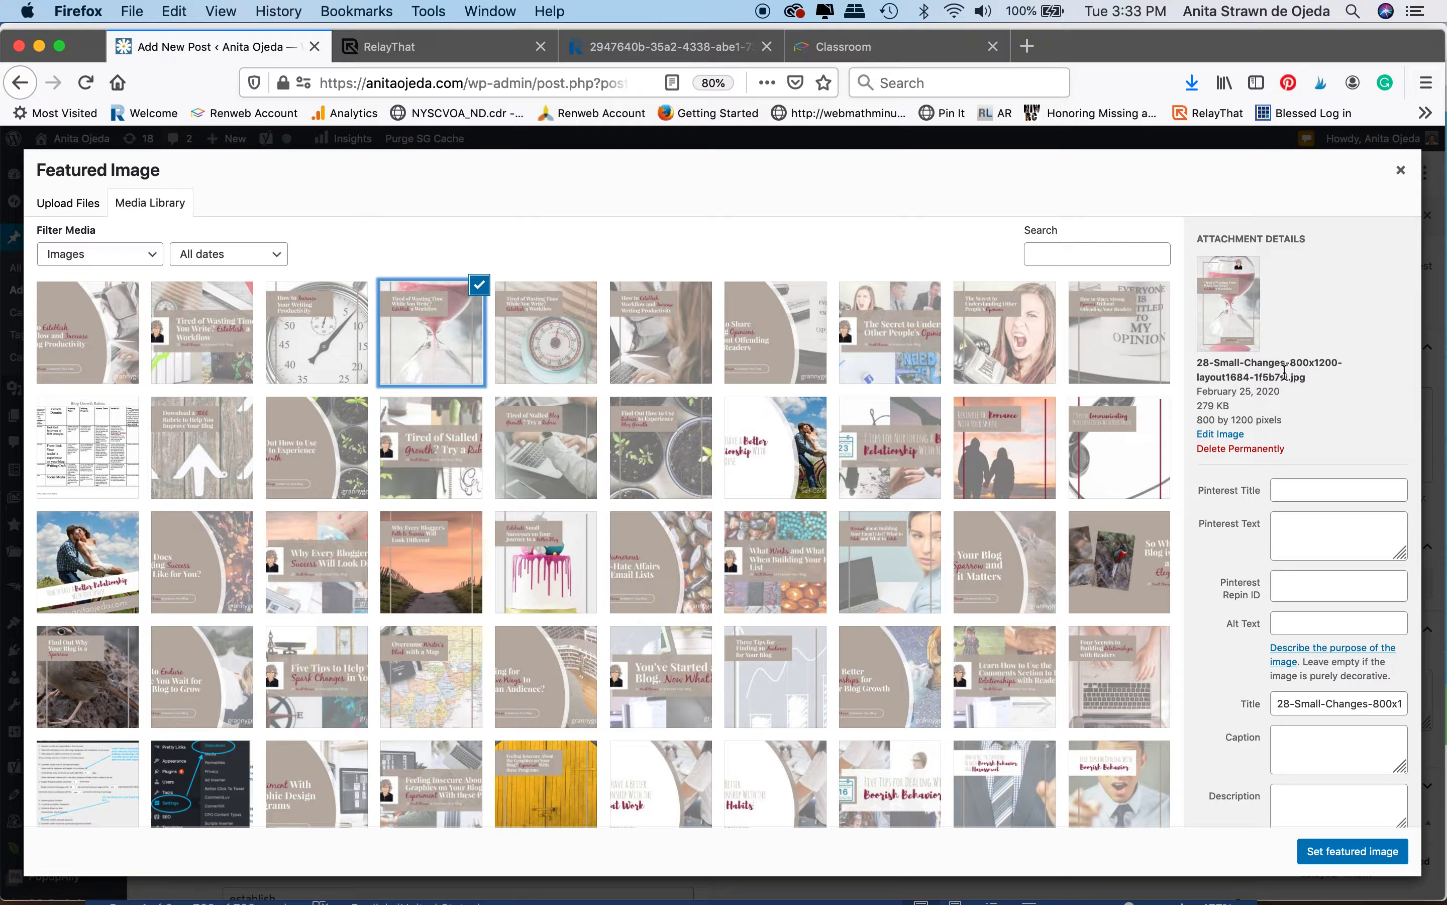
{"action": "left_click", "coordinate": [1286, 496]}
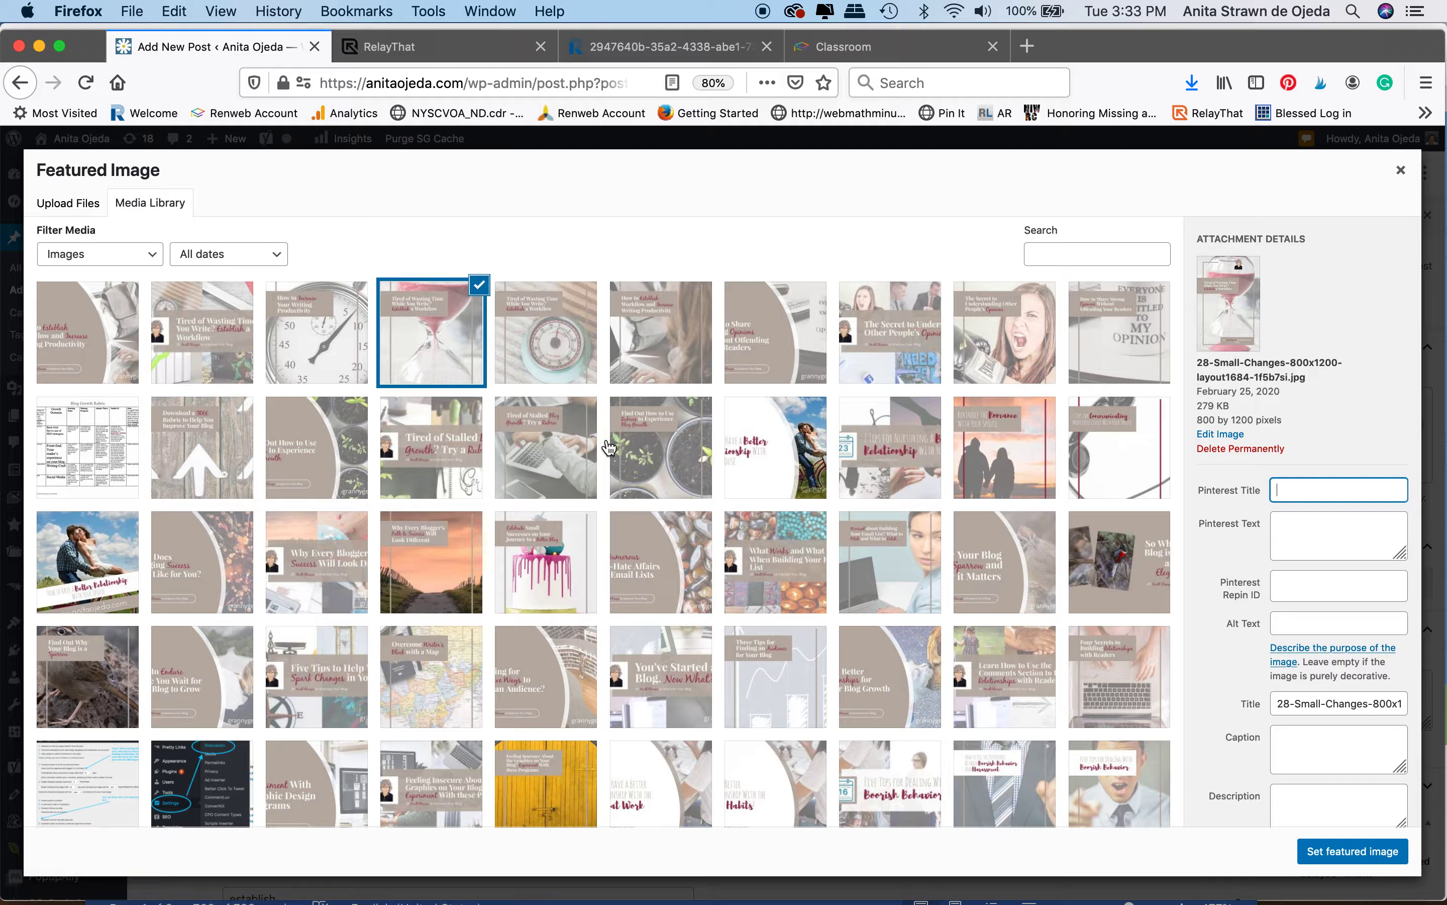
Step: Give the stopwatch graphic the Pinterest title "How to Increase Your Writing Productivity"
{"action": "left_click", "coordinate": [321, 341]}
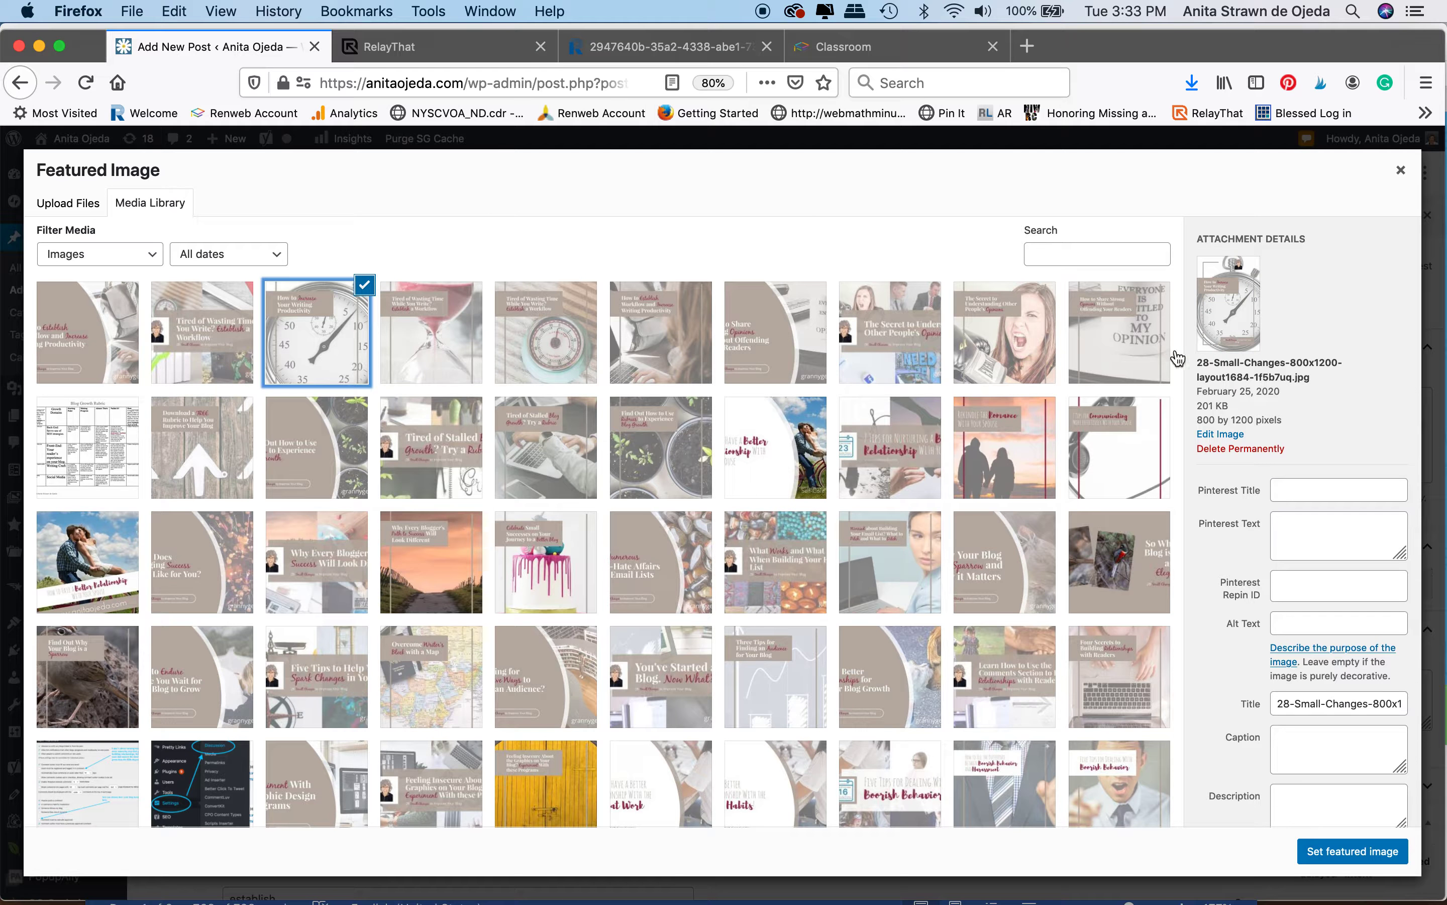
{"action": "left_click", "coordinate": [1292, 496]}
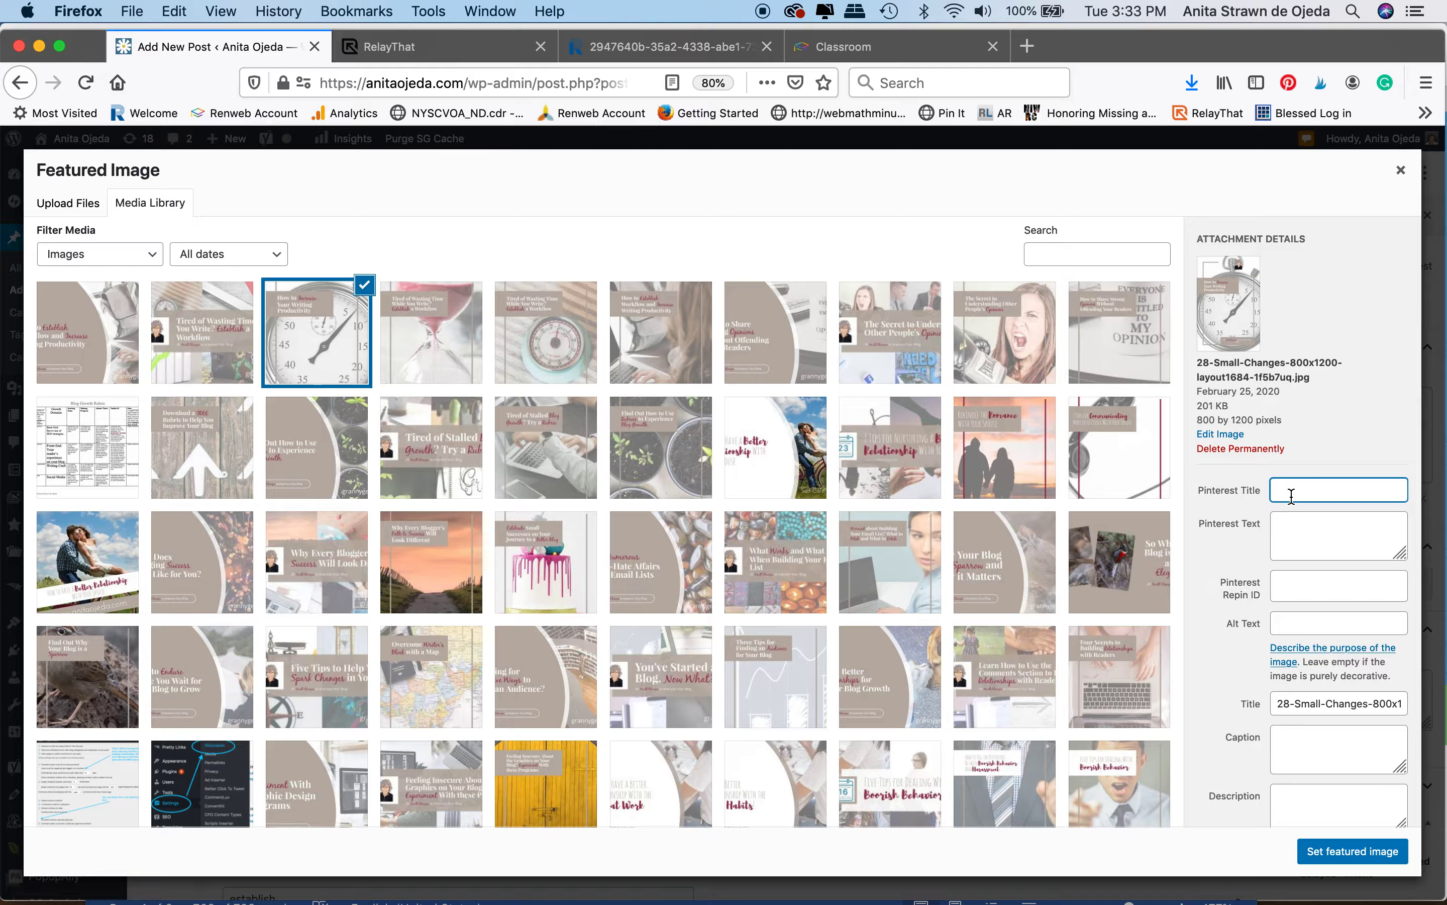
{"action": "type", "text": "How to Increa"}
{"action": "type", "text": "se Your Writing Produ"}
{"action": "type", "text": "ctivity"}
Step: Paste the meta description into the stopwatch graphic's Pinterest text, alt text and description, and retitle the image "increase"
{"action": "left_click", "coordinate": [1305, 530]}
{"action": "type", "text": "#savetime #amwriting #bloggrowth #write28days #goals"}
{"action": "left_click", "coordinate": [1301, 625]}
{"action": "type", "text": "#savetime #amwriting #bloggrowth #write28days #goals"}
{"action": "left_click_drag", "start_coordinate": [1283, 701], "coordinate": [1441, 727]}
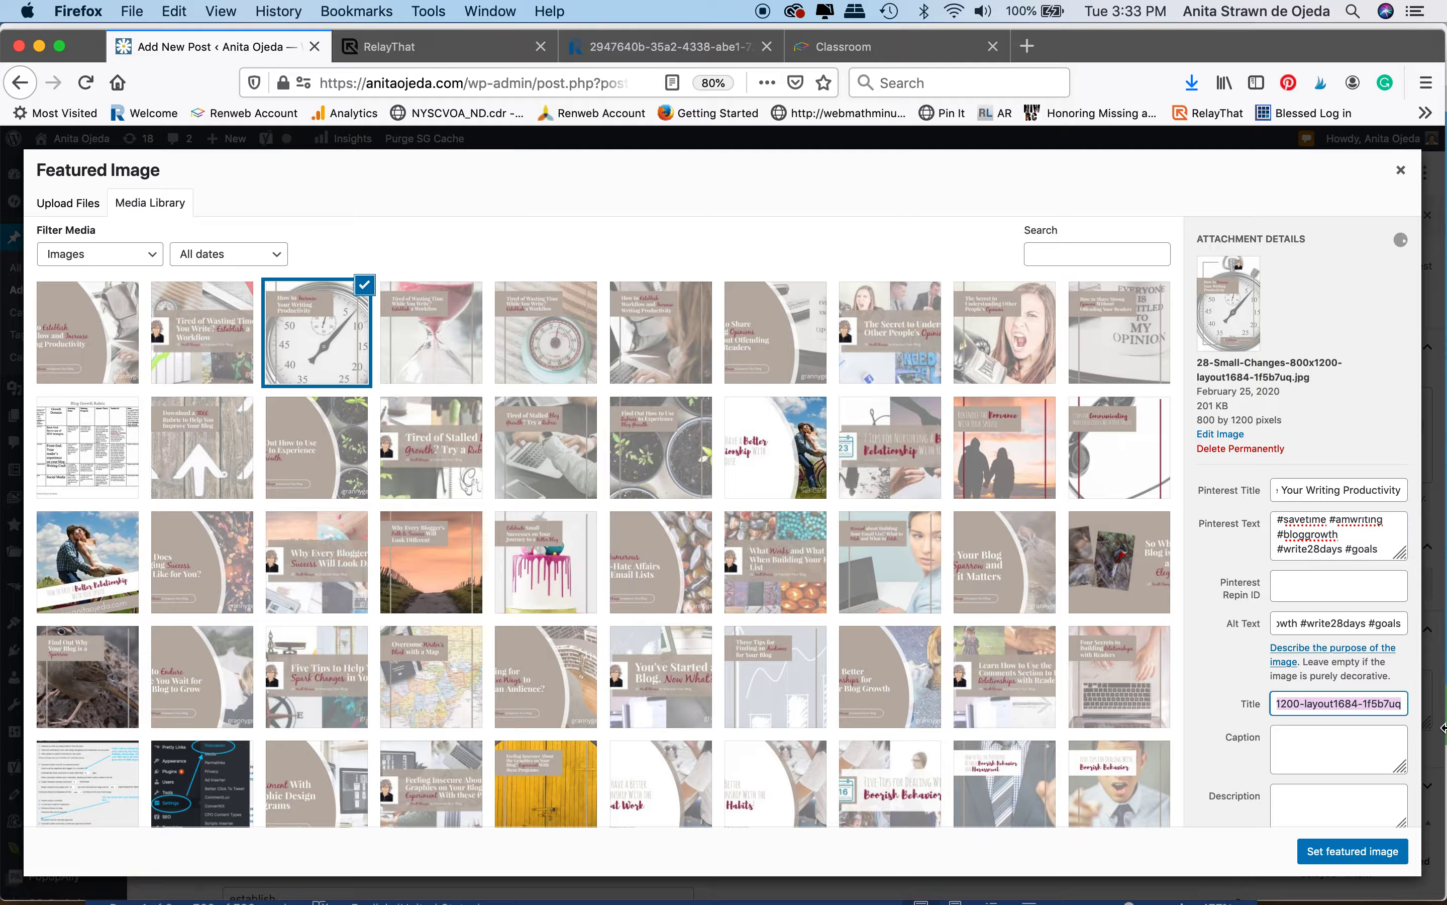
{"action": "type", "text": "increase"}
{"action": "left_click", "coordinate": [1349, 795]}
{"action": "type", "text": "#savetime #amwriting #bloggrowth #write28days #goals"}
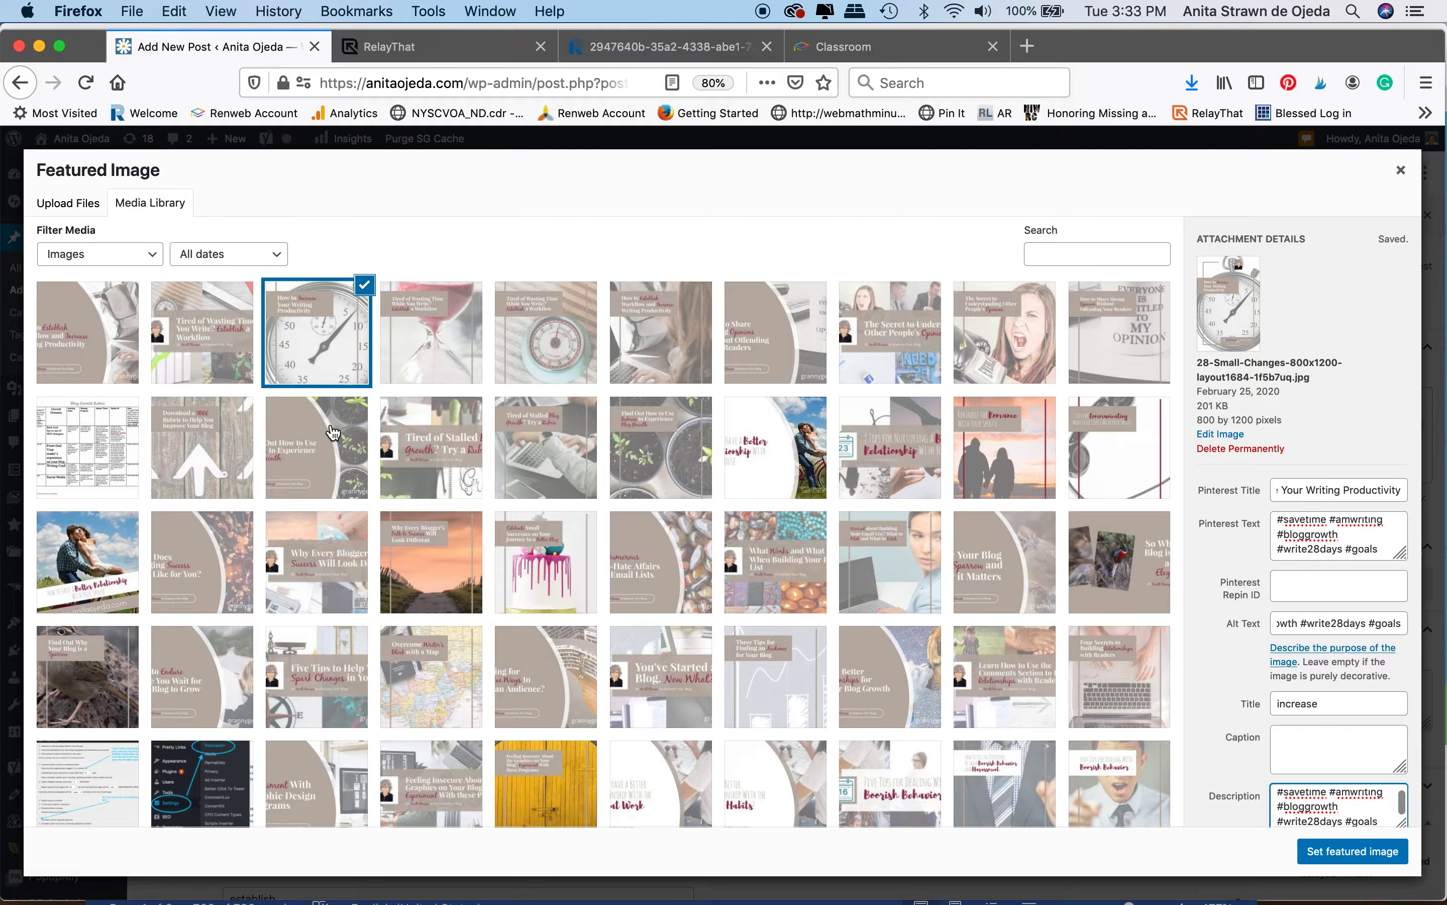
Step: Give the 1200 by 628 banner graphic the Pinterest title "Tired of Wasting Time While Writing? Establish a Workflow"
{"action": "left_click", "coordinate": [195, 342]}
{"action": "left_click", "coordinate": [1295, 445]}
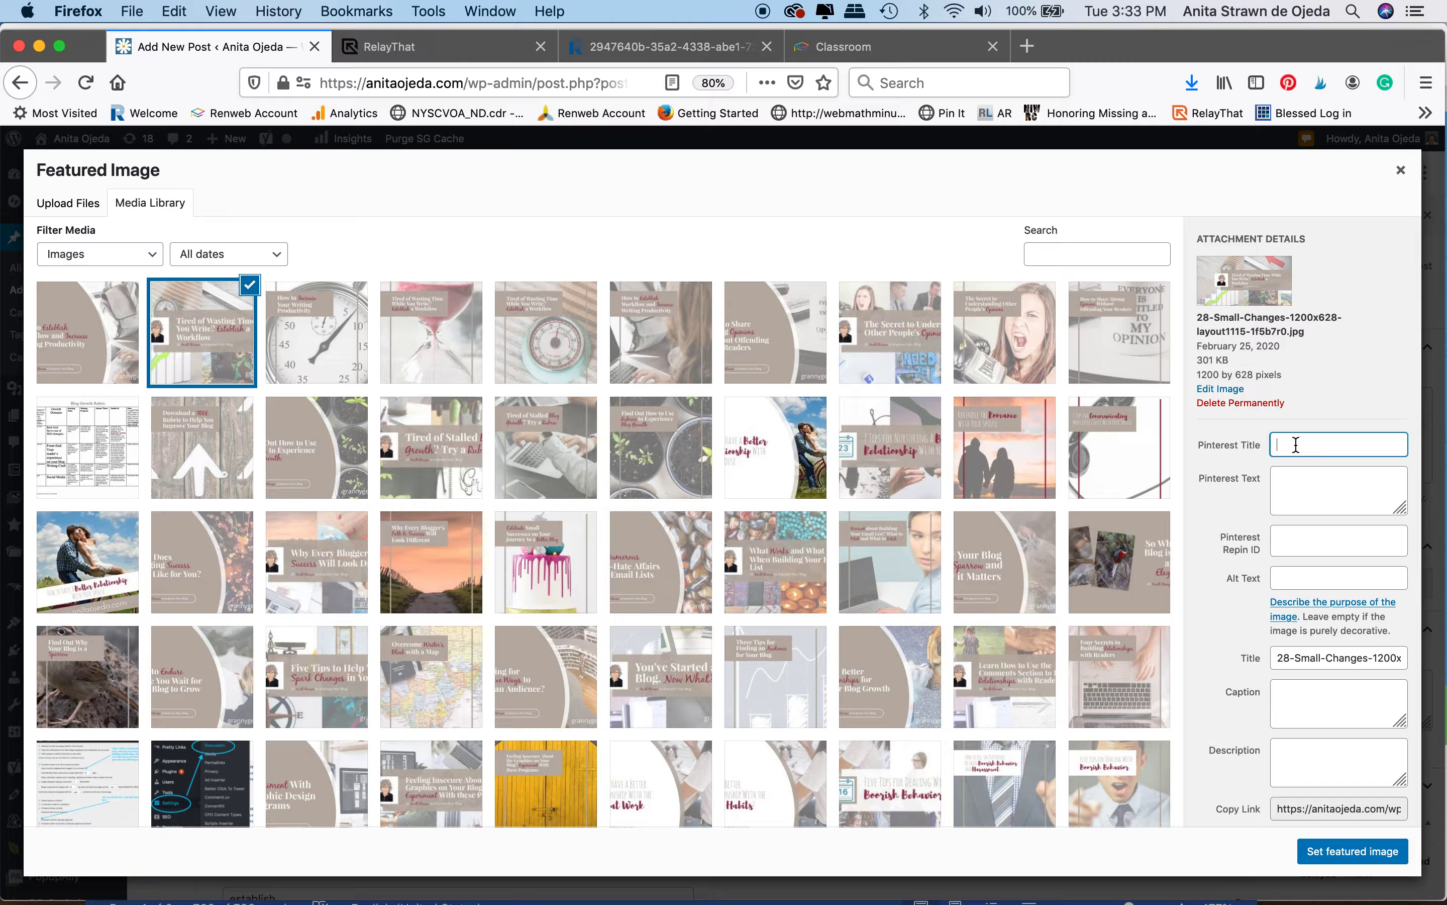
{"action": "type", "text": "Tire"}
{"action": "type", "text": "d of Wasting"}
{"action": "type", "text": " Time While Writing"}
{"action": "type", "text": "? Esta"}
{"action": "type", "text": "blish a Workfl"}
{"action": "type", "text": "ow"}
Step: Paste the meta description into the 1200 by 628 banner's Pinterest text, alt text and description, and retitle the image "establish"
{"action": "left_click", "coordinate": [1290, 487]}
{"action": "type", "text": "#savetime #amwriting #bloggrowth #write28days #goals"}
{"action": "left_click", "coordinate": [1308, 574]}
{"action": "type", "text": "#savetime #amwriting #bloggrowth #write28days #goals"}
{"action": "triple_click", "coordinate": [1284, 659]}
{"action": "type", "text": "establish"}
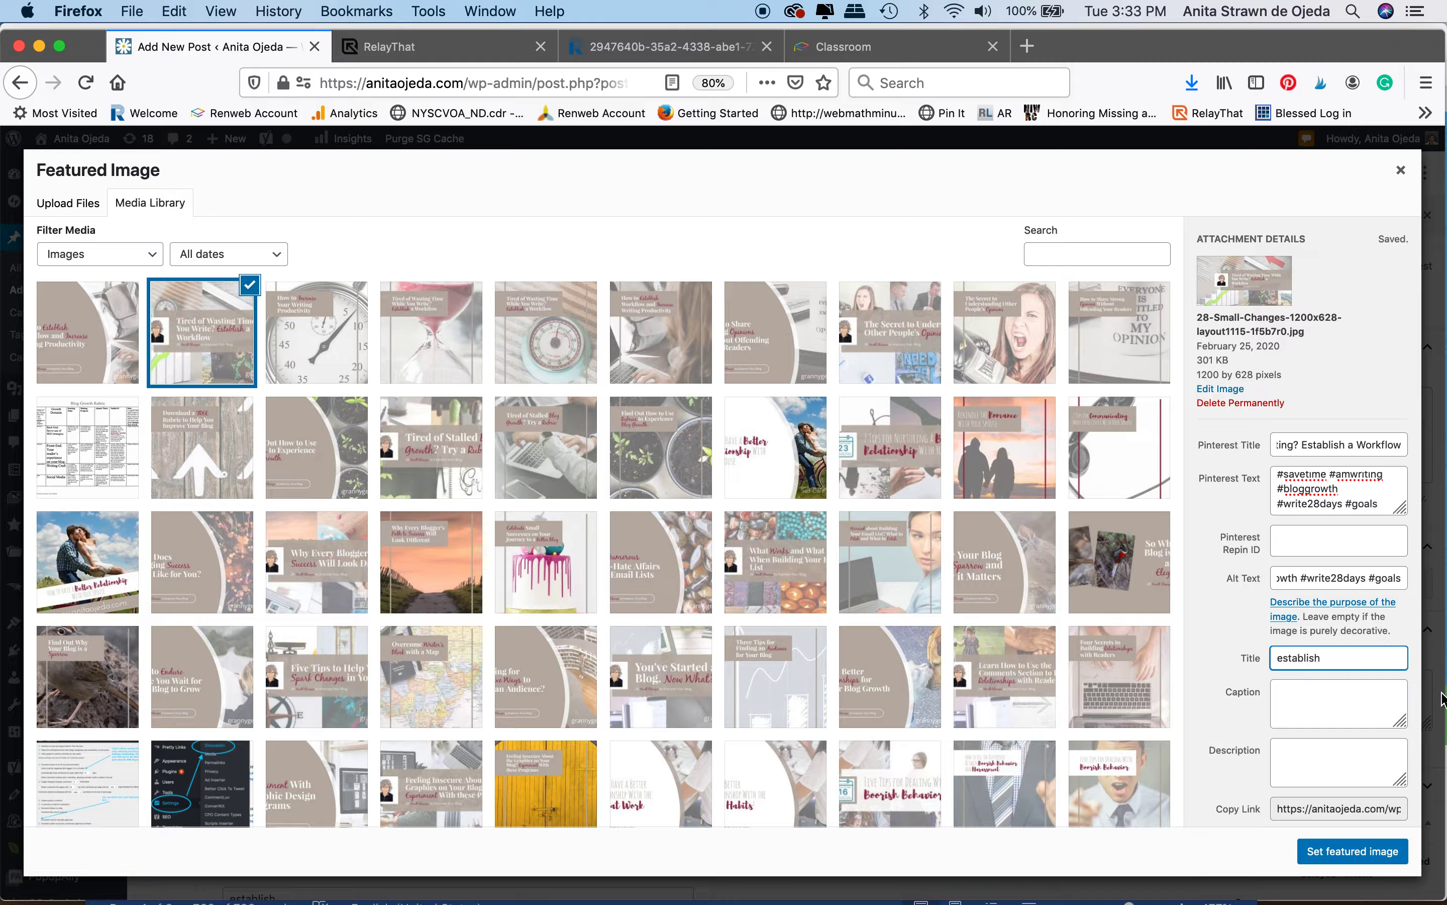
{"action": "left_click", "coordinate": [1338, 765]}
{"action": "type", "text": "#savetime #amwriting #bloggrowth #write28days #goals"}
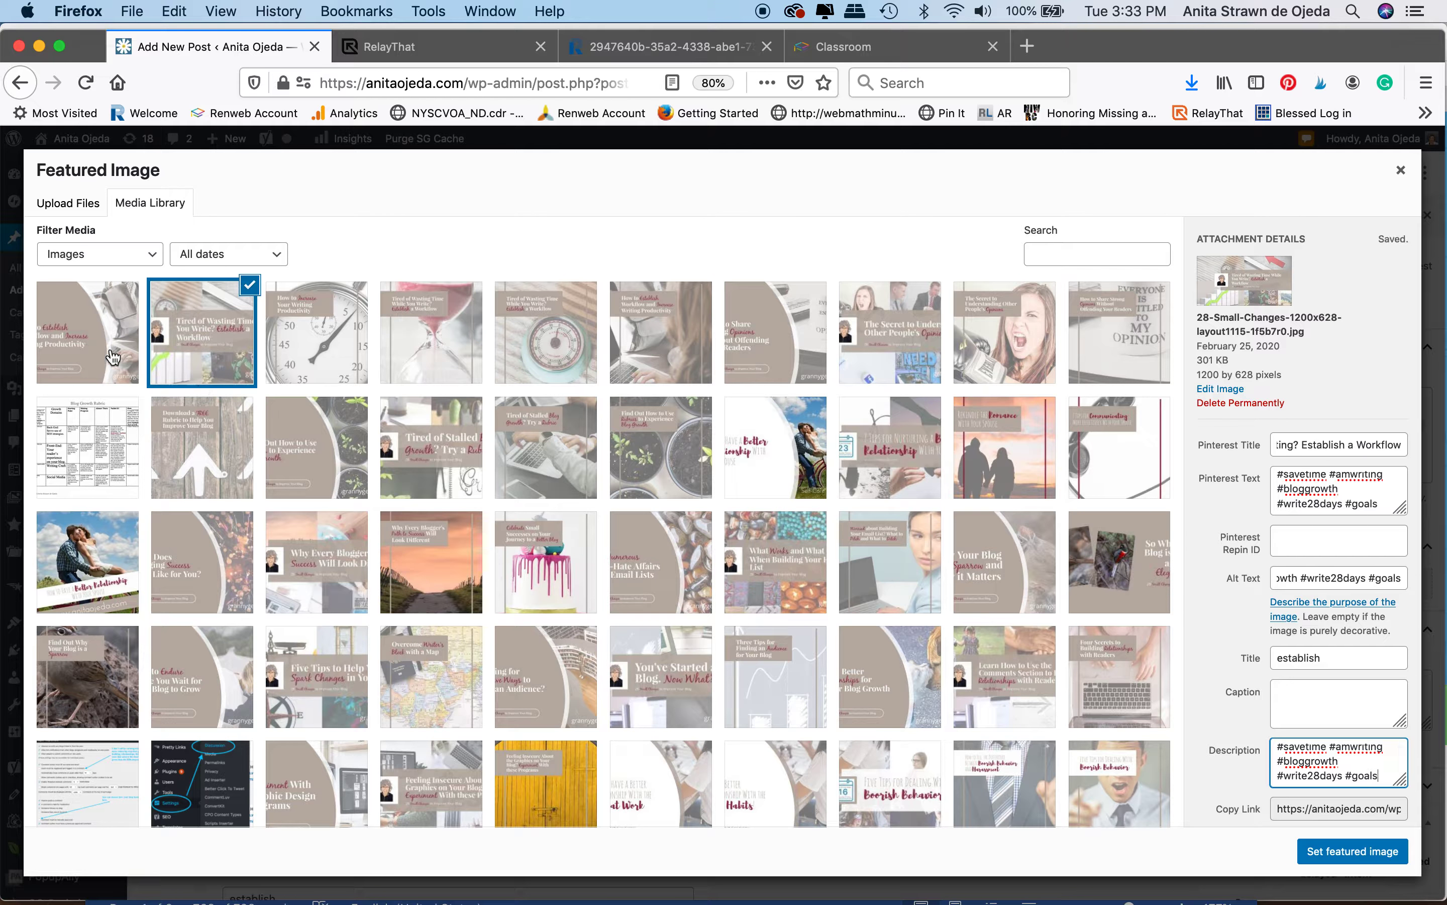
Step: Give the 1200 by 800 graphic the Pinterest title "How to Establish Workflow and Increase Writing Productivity"
{"action": "left_click", "coordinate": [111, 357]}
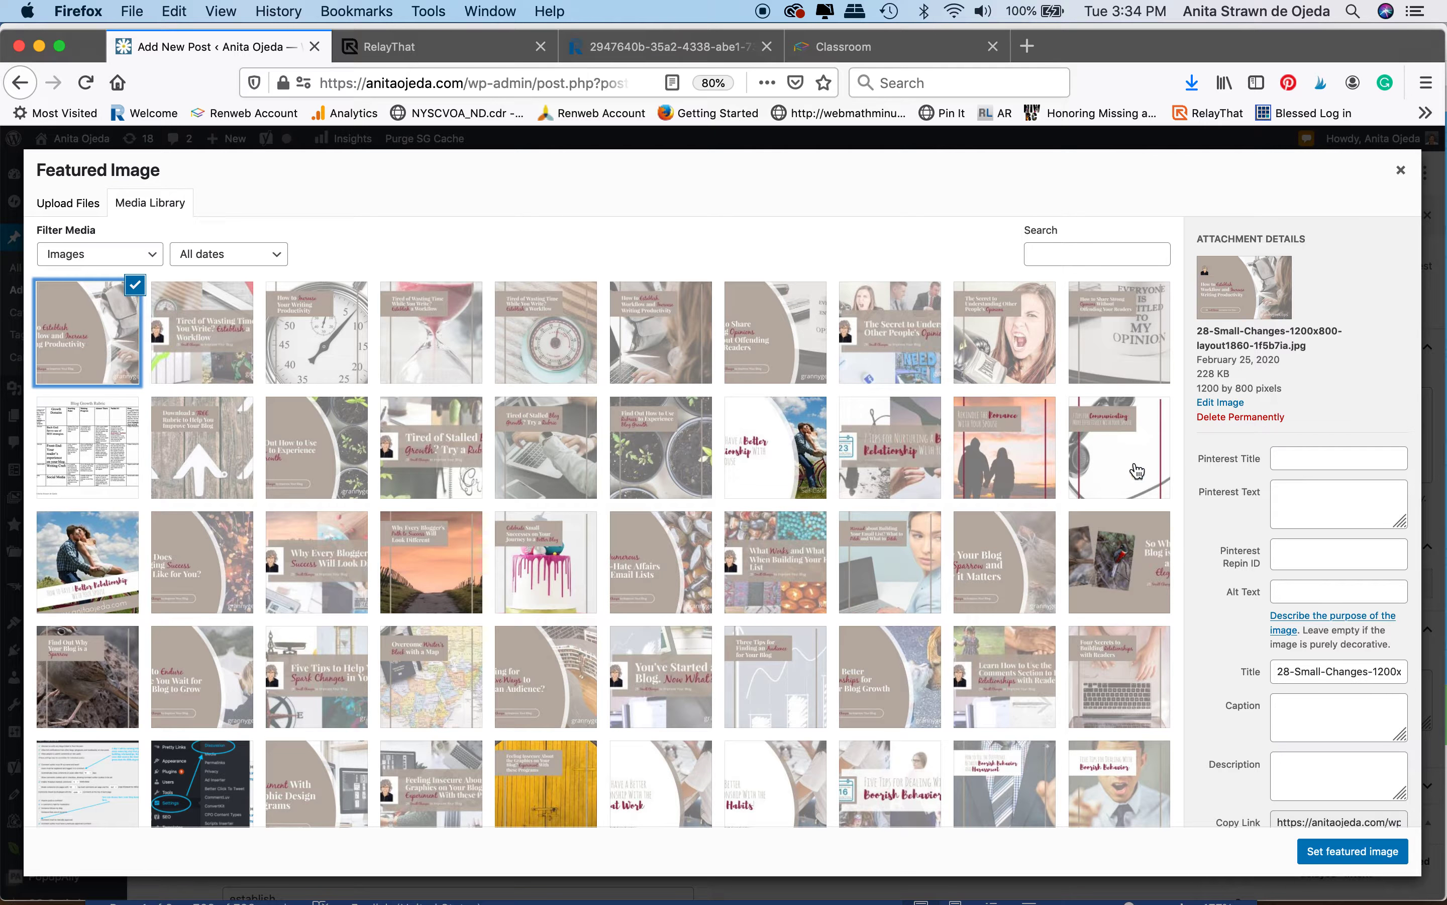
{"action": "left_click", "coordinate": [1306, 465]}
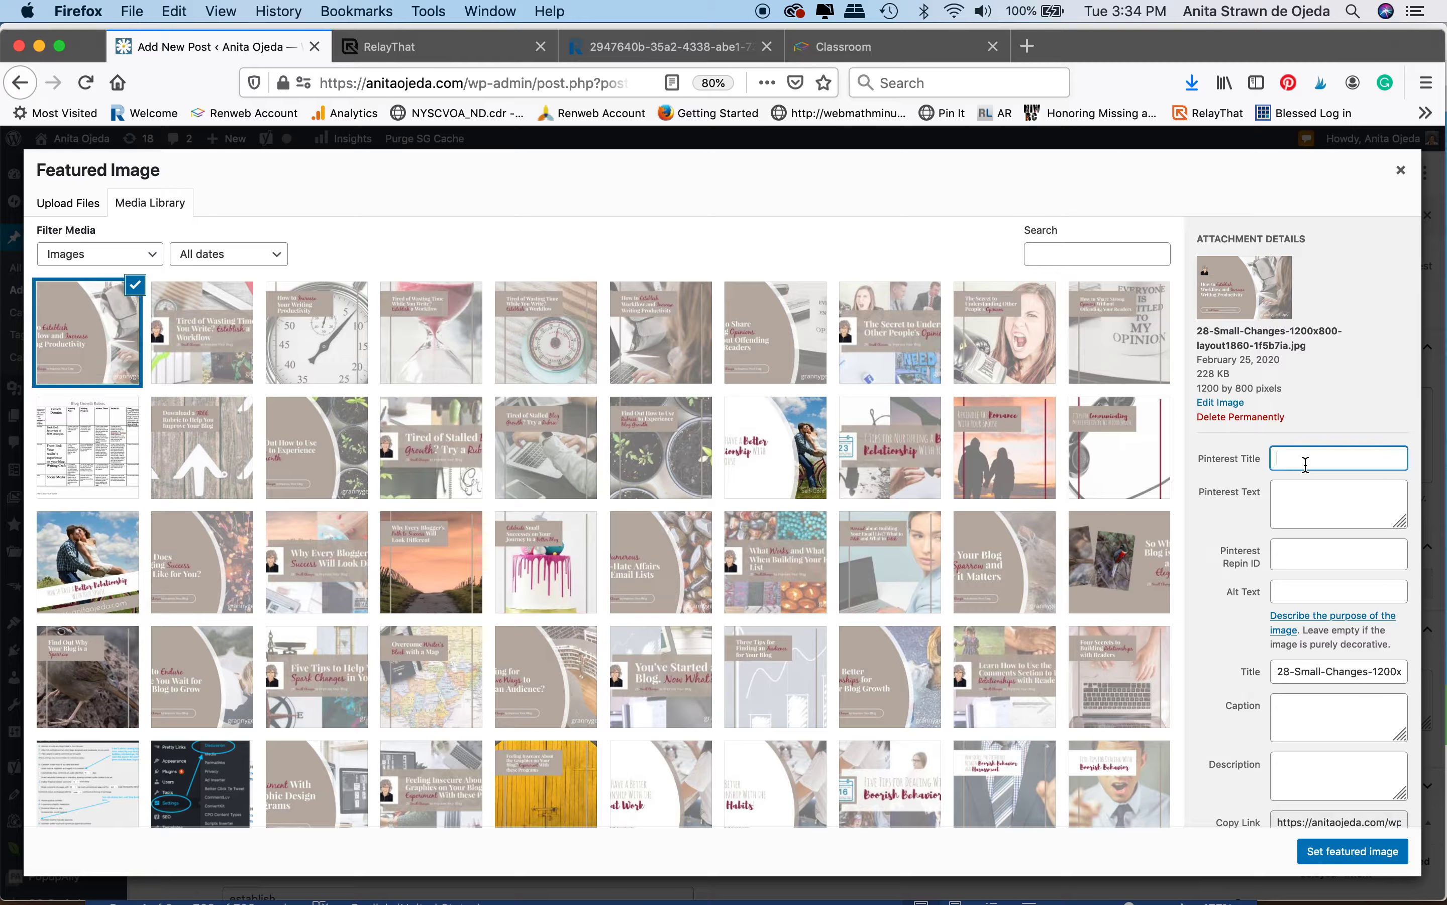
{"action": "type", "text": "How t"}
{"action": "type", "text": "o Establish"}
{"action": "type", "text": " Workflow and "}
{"action": "type", "text": "Increase Writ"}
{"action": "type", "text": "ing Productiv"}
{"action": "type", "text": "ity"}
Step: Paste the meta description into the 1200 by 800 graphic's Pinterest text, alt text and description, clear its title, and set it as featured image
{"action": "left_click", "coordinate": [1302, 497]}
{"action": "key", "text": "cmd+v"}
{"action": "left_click", "coordinate": [1308, 592]}
{"action": "type", "text": "#savetime #amwriting #bloggrowth #write28days #goals"}
{"action": "left_click_drag", "start_coordinate": [1280, 671], "coordinate": [1441, 697]}
{"action": "key", "text": "BackSpace"}
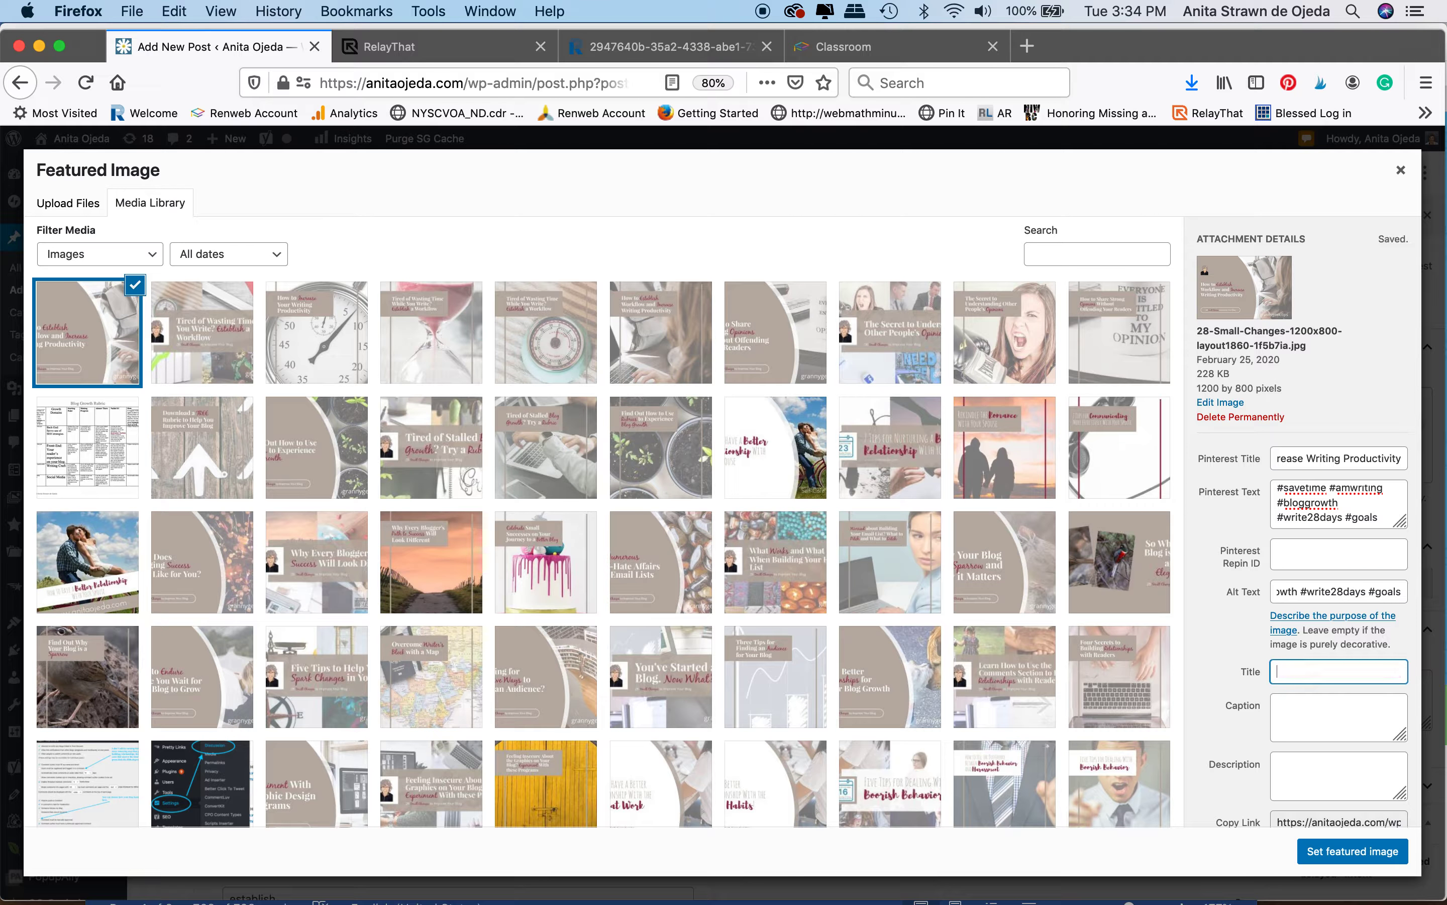
{"action": "left_click", "coordinate": [1360, 764]}
{"action": "type", "text": "#savetime #amwriting #bloggrowth #write28days #goals"}
{"action": "left_click", "coordinate": [1353, 851]}
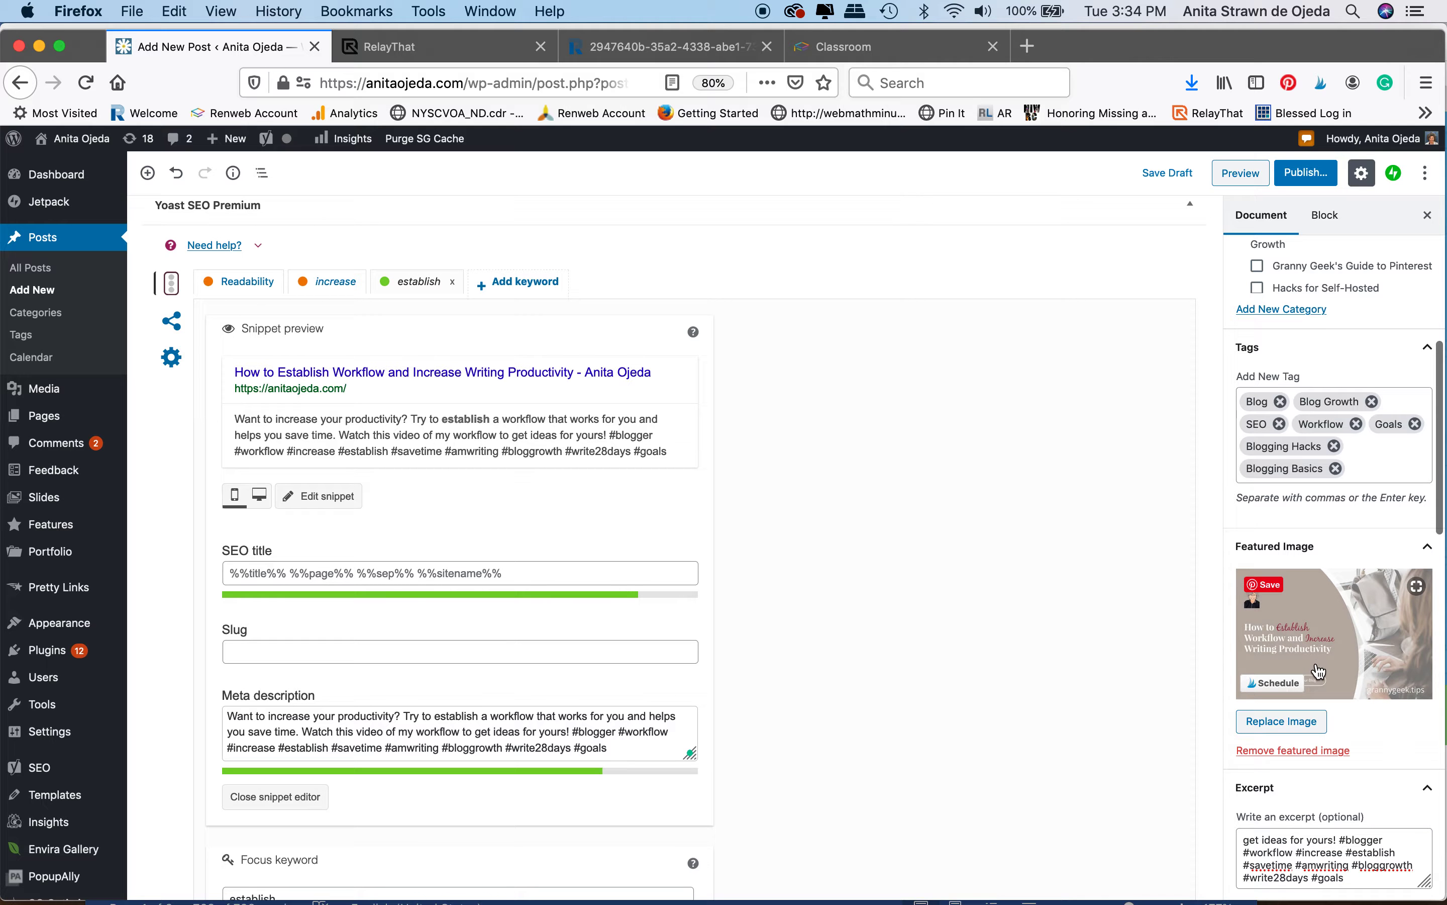
Step: Insert the "Tired of Wasting Time While You Write?" banner as an image block below the opening shortcode and centre it
{"action": "scroll", "coordinate": [1318, 672], "scroll_direction": "down", "scroll_amount": 1}
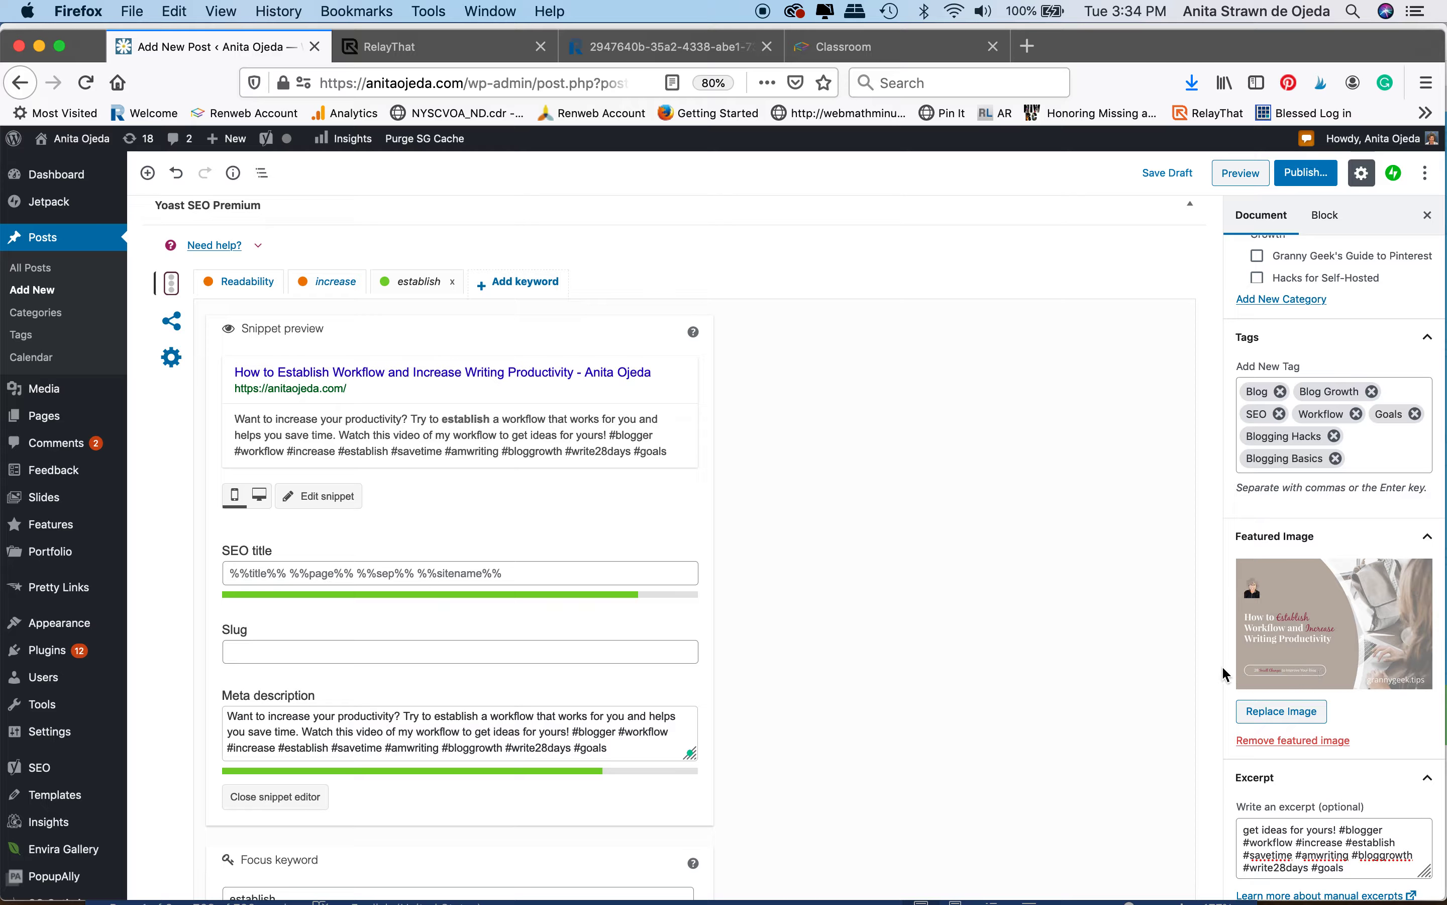
{"action": "scroll", "coordinate": [1044, 672], "scroll_direction": "up", "scroll_amount": 15}
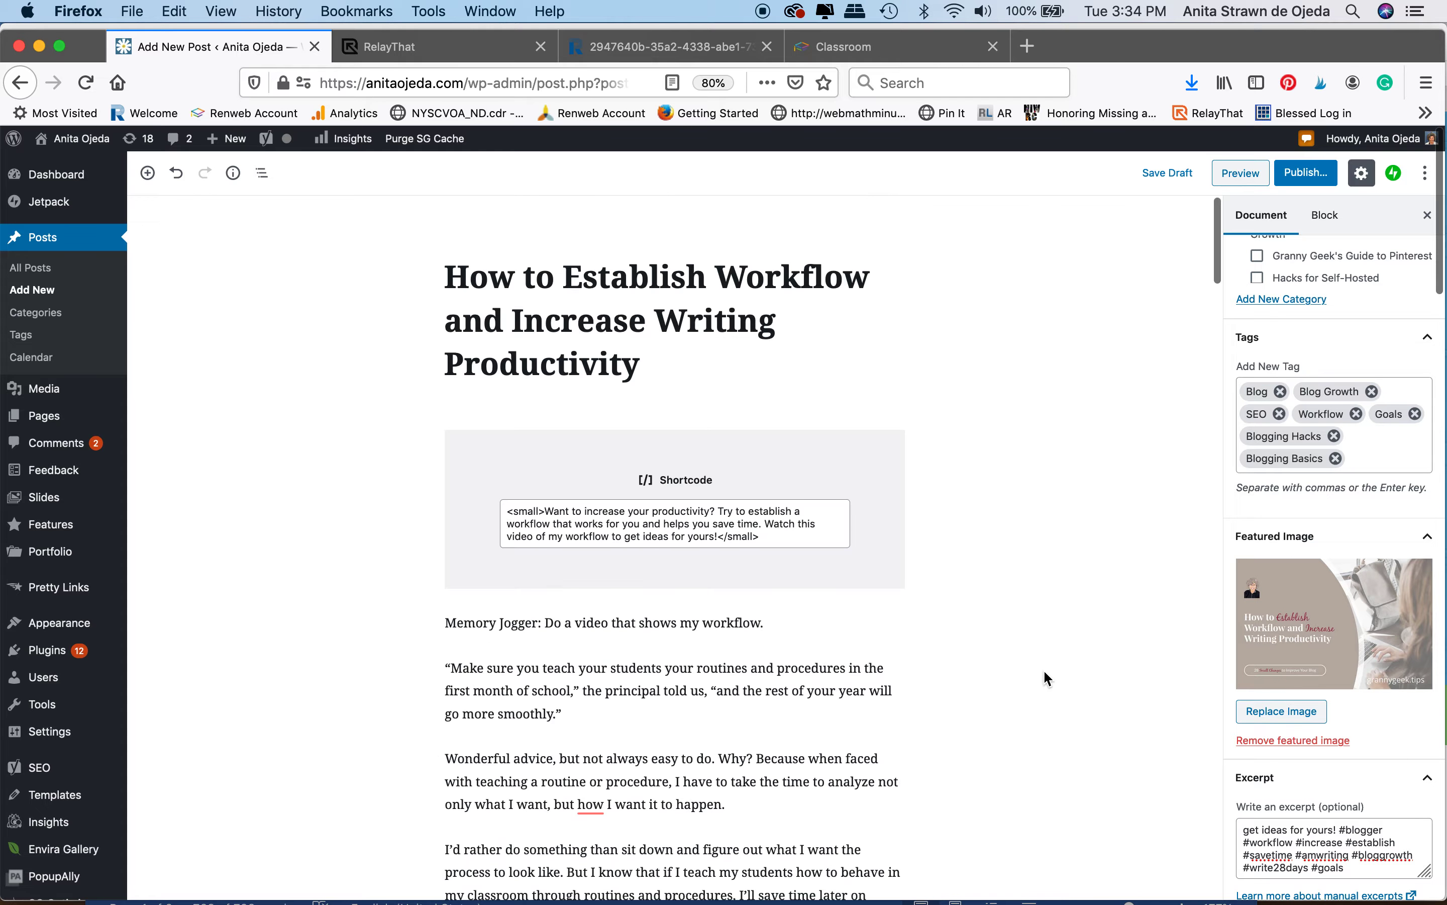
{"action": "left_click", "coordinate": [661, 572]}
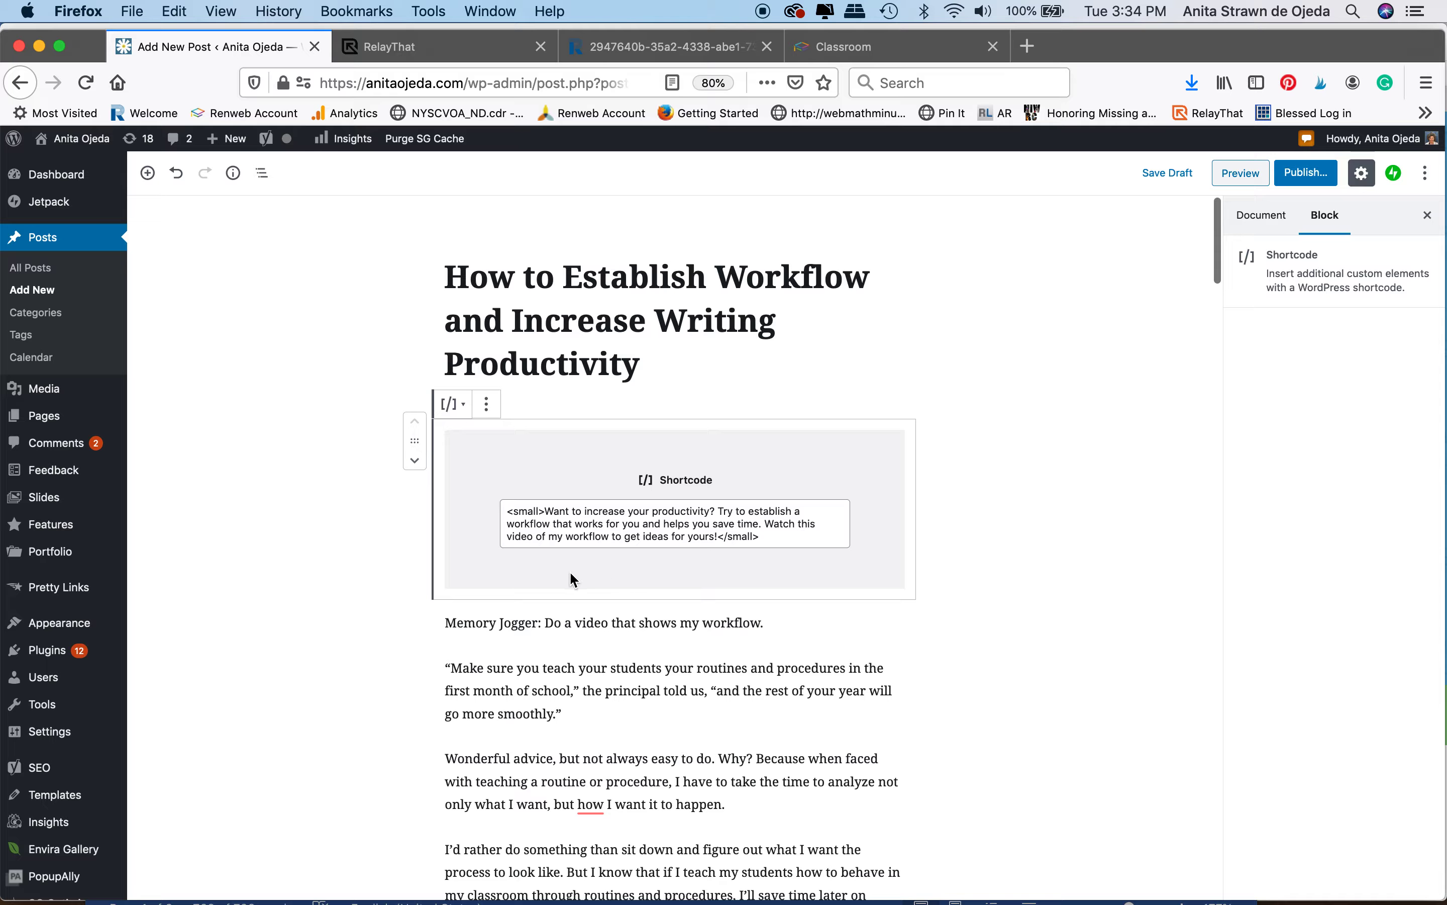
{"action": "left_click", "coordinate": [148, 173]}
{"action": "left_click", "coordinate": [383, 323]}
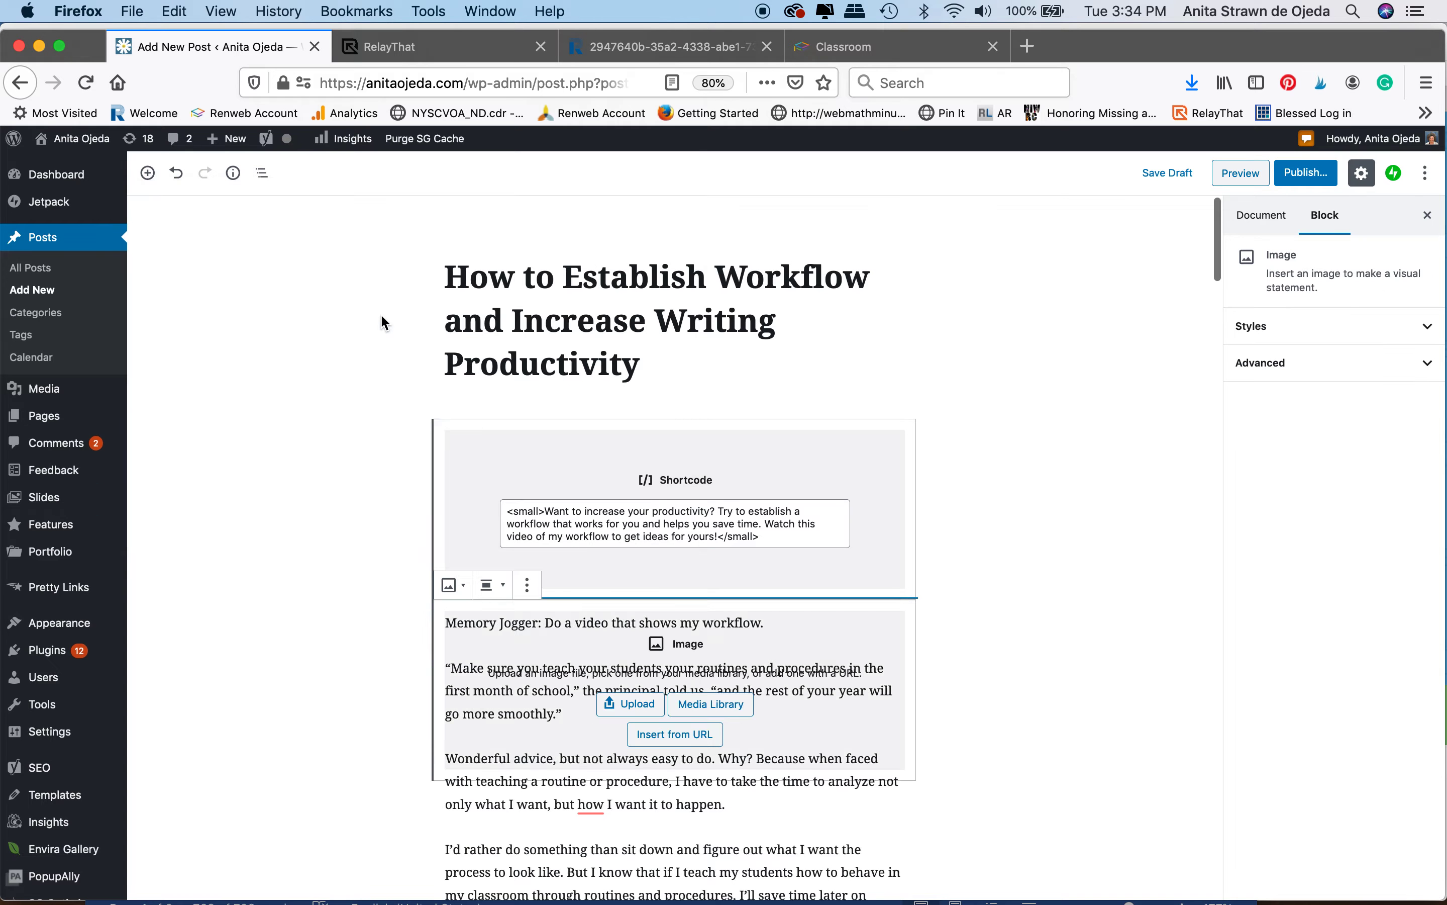
{"action": "left_click", "coordinate": [692, 698]}
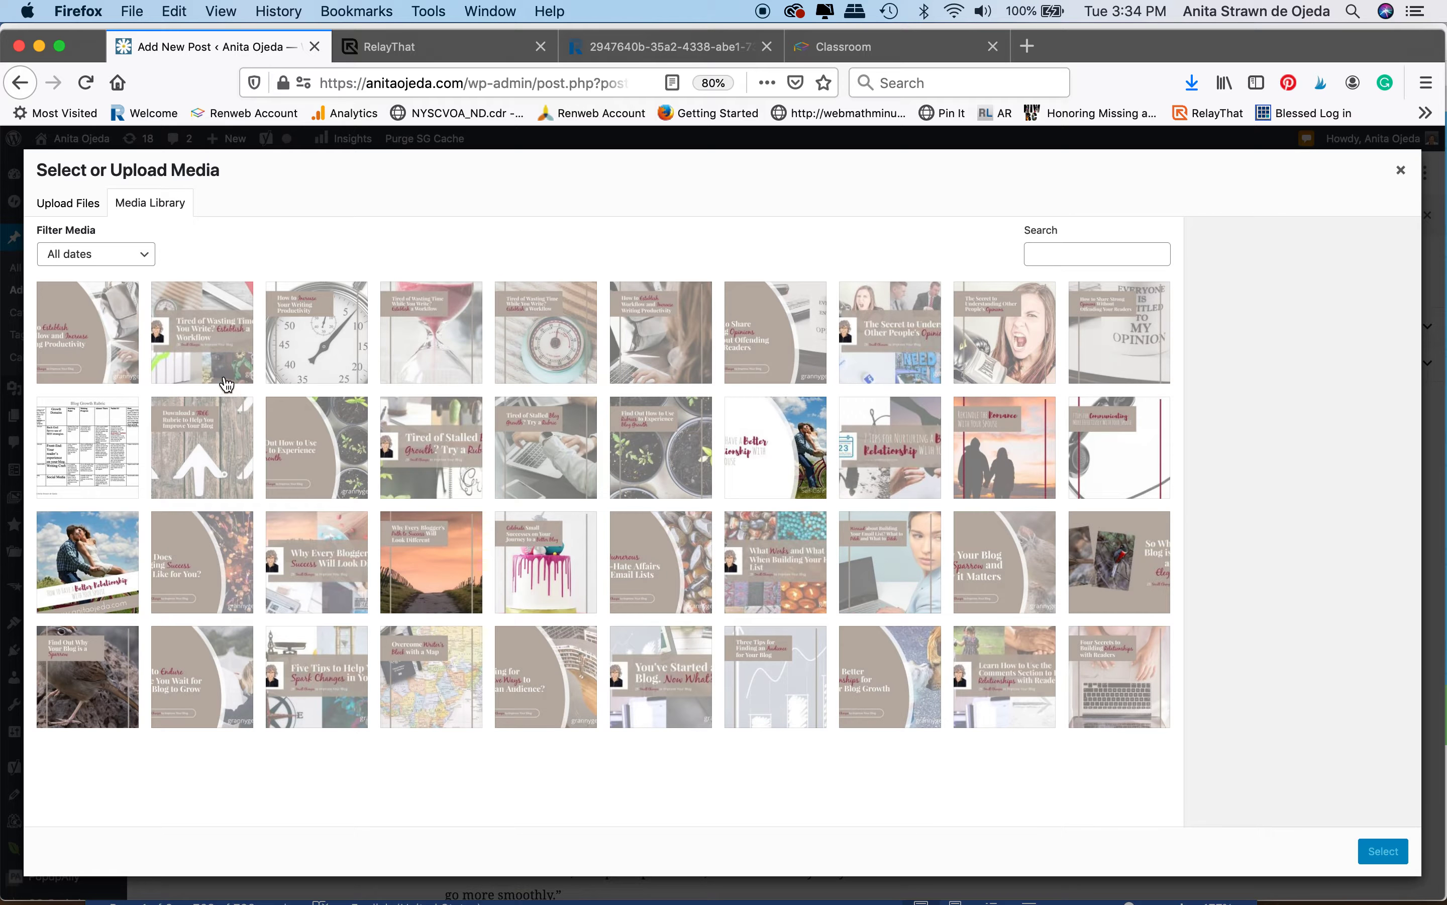
{"action": "left_click", "coordinate": [212, 349]}
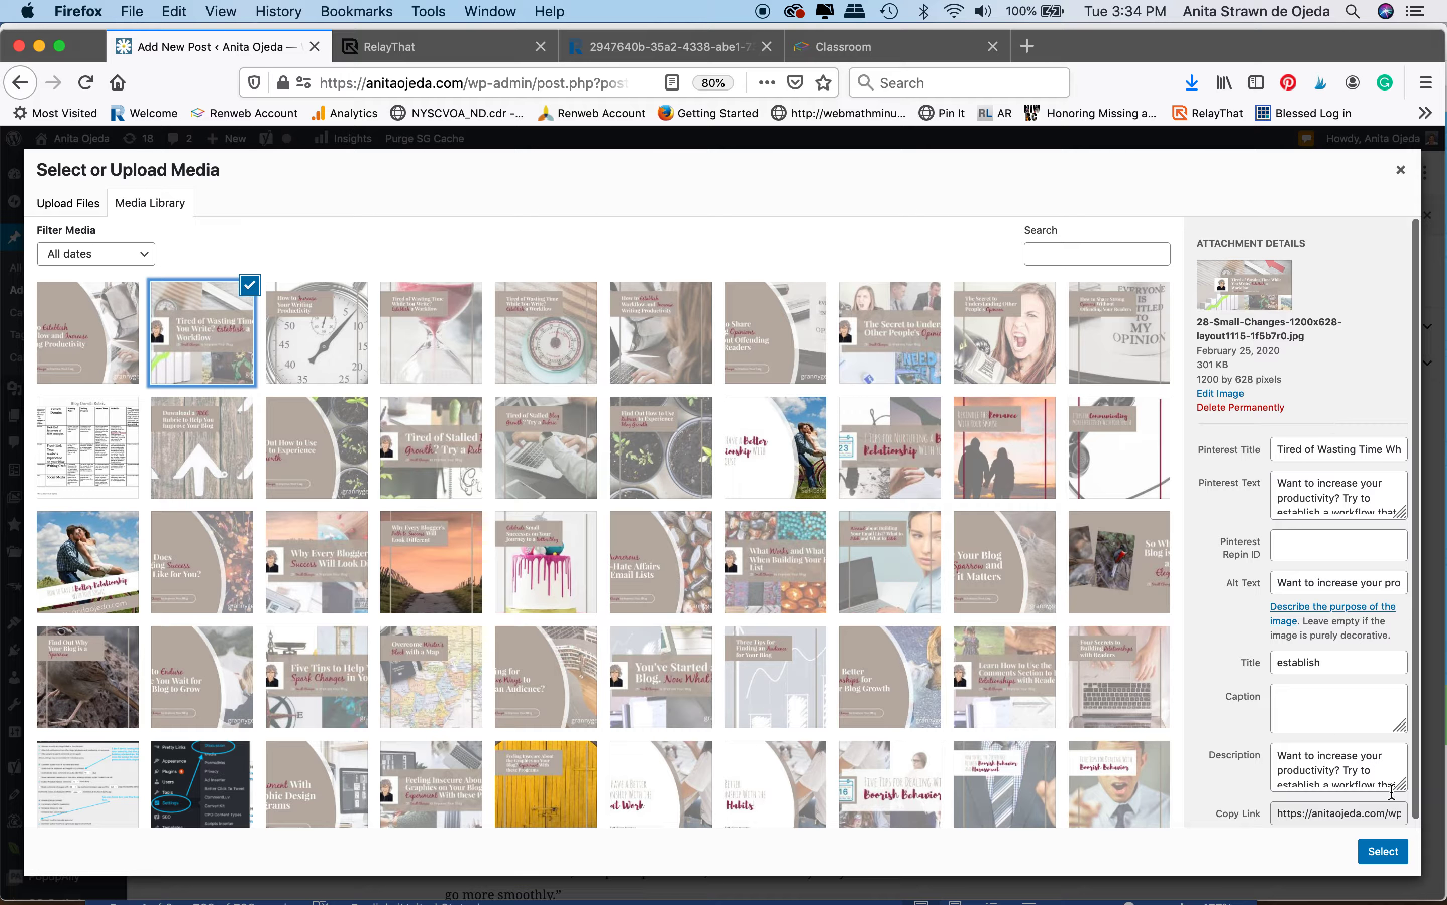
{"action": "left_click", "coordinate": [1381, 849]}
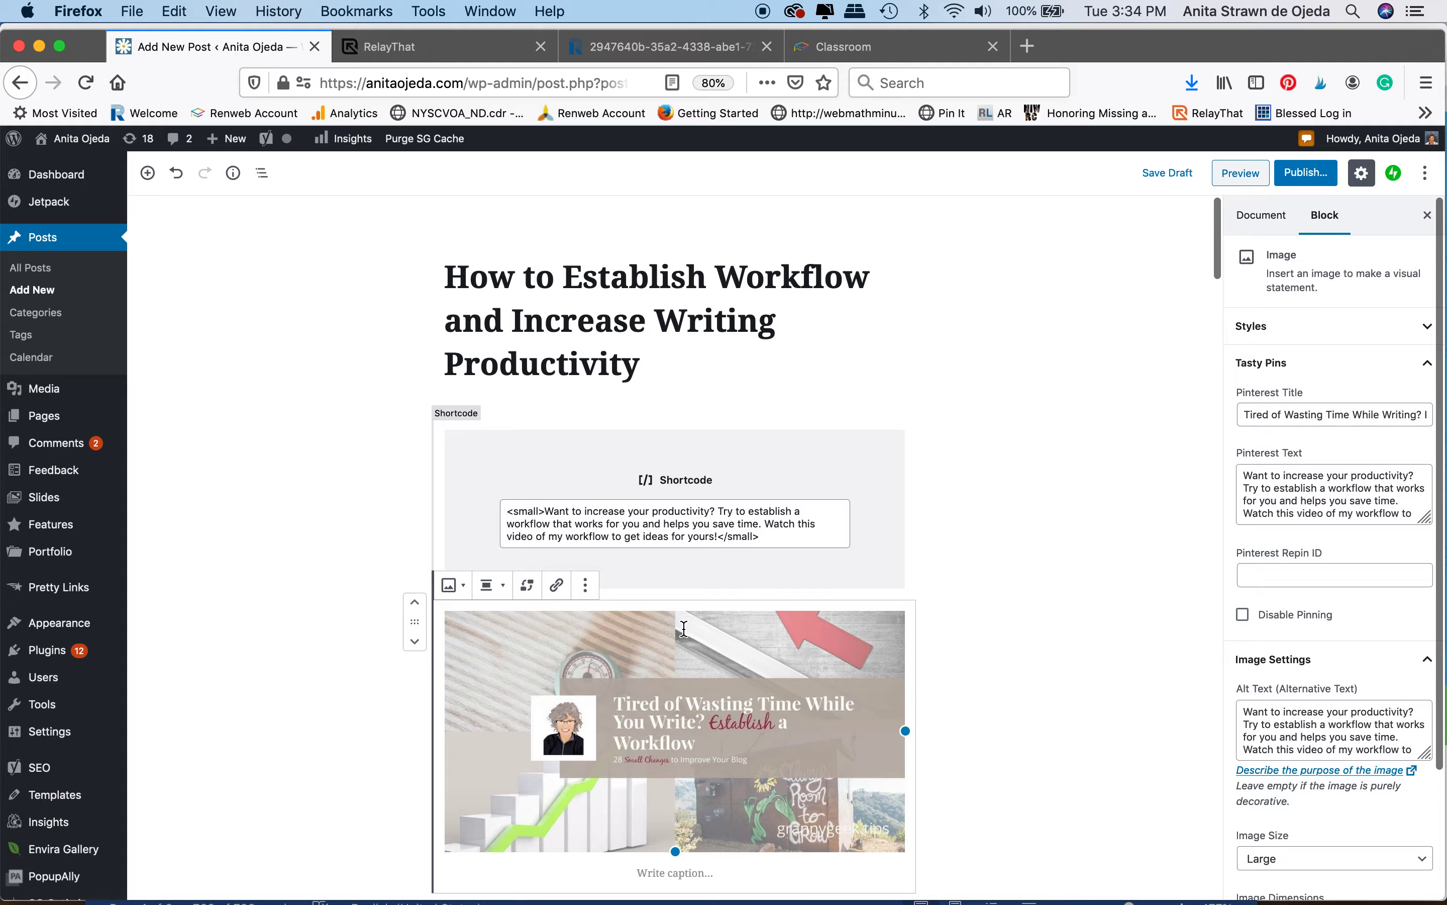
{"action": "left_click", "coordinate": [489, 585]}
{"action": "left_click", "coordinate": [478, 513]}
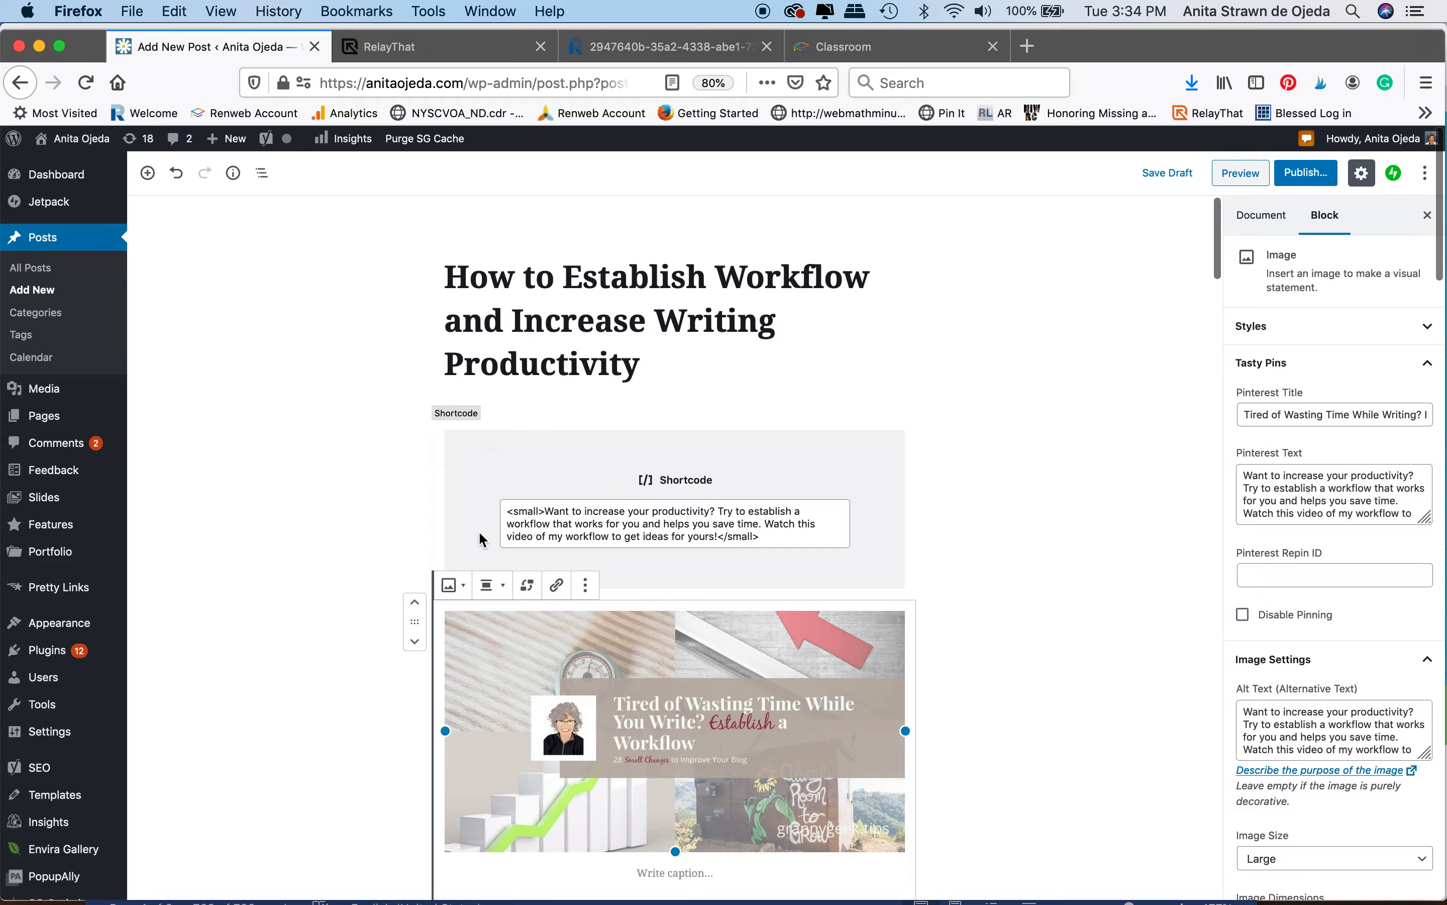
Step: Convert the "Memory Jogger: Do a video that shows my workflow." paragraph into a heading
{"action": "scroll", "coordinate": [480, 538], "scroll_direction": "down", "scroll_amount": 5}
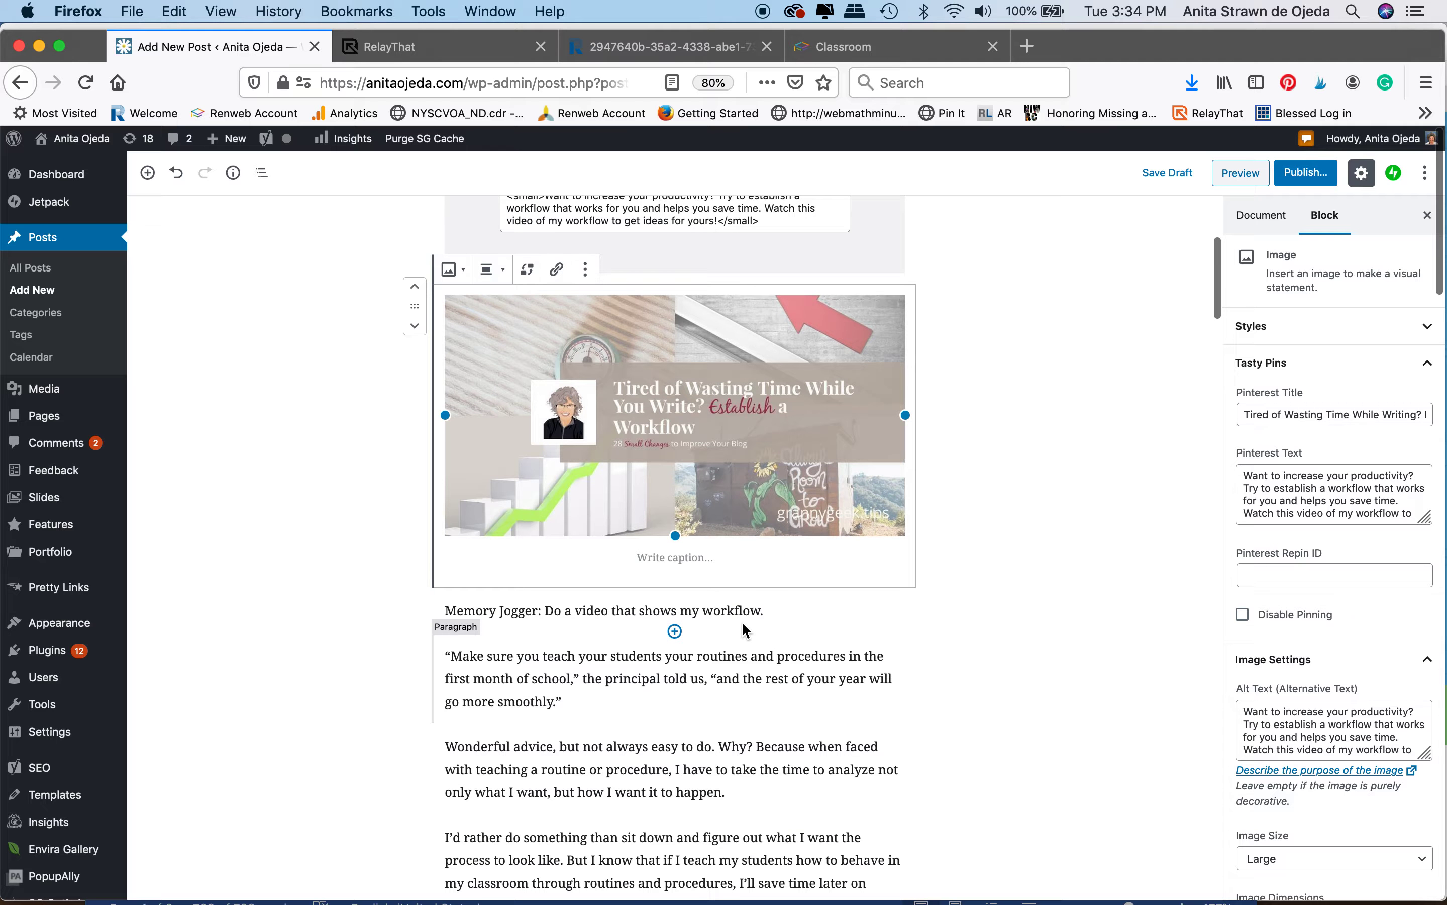
{"action": "left_click_drag", "start_coordinate": [768, 615], "coordinate": [475, 605]}
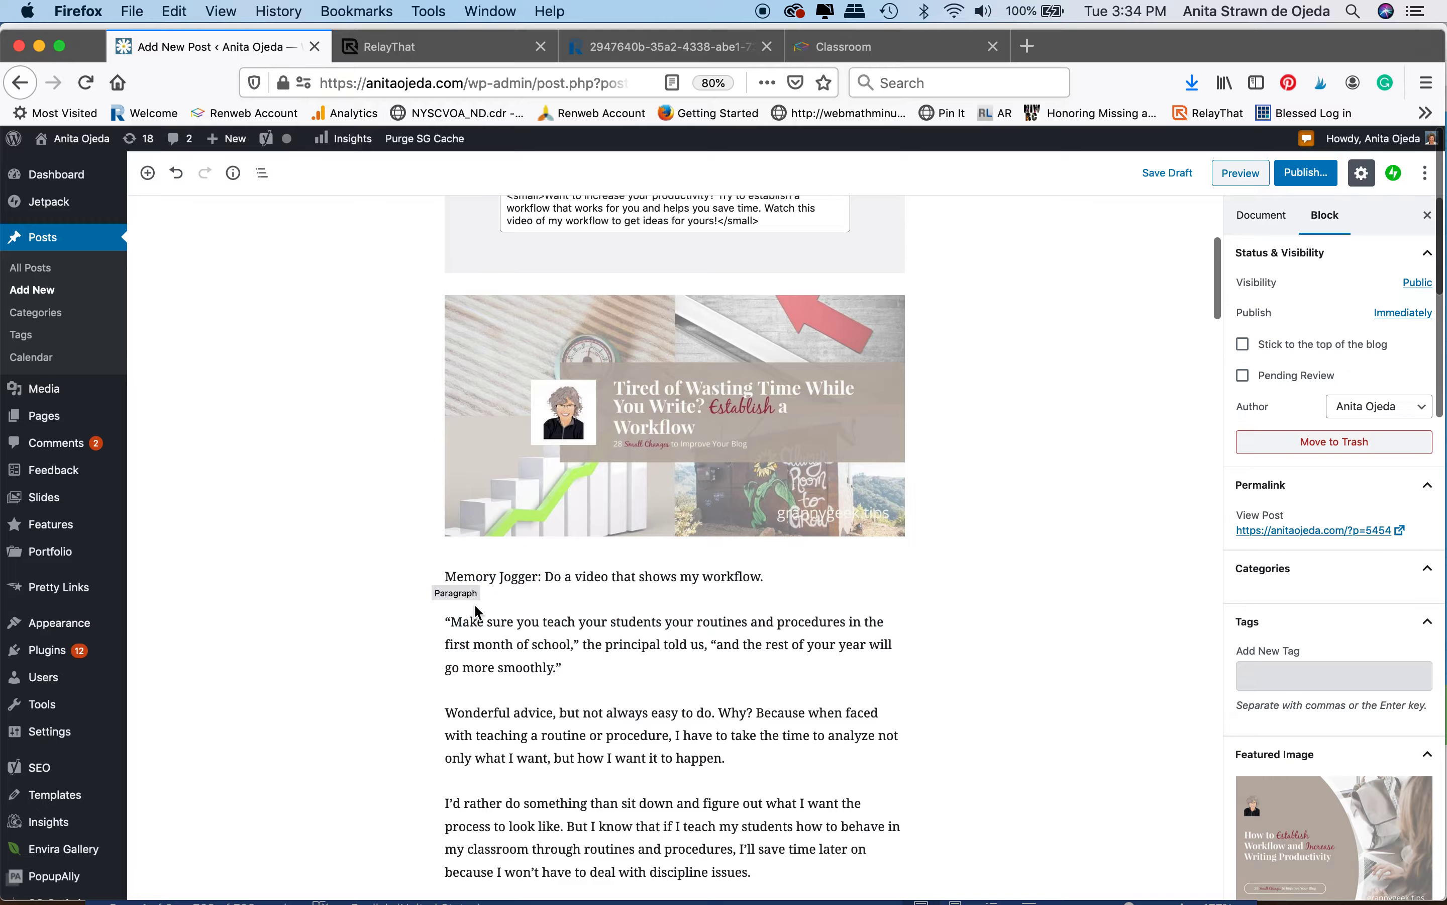
{"action": "left_click", "coordinate": [598, 576]}
{"action": "left_click", "coordinate": [452, 538]}
{"action": "left_click", "coordinate": [478, 635]}
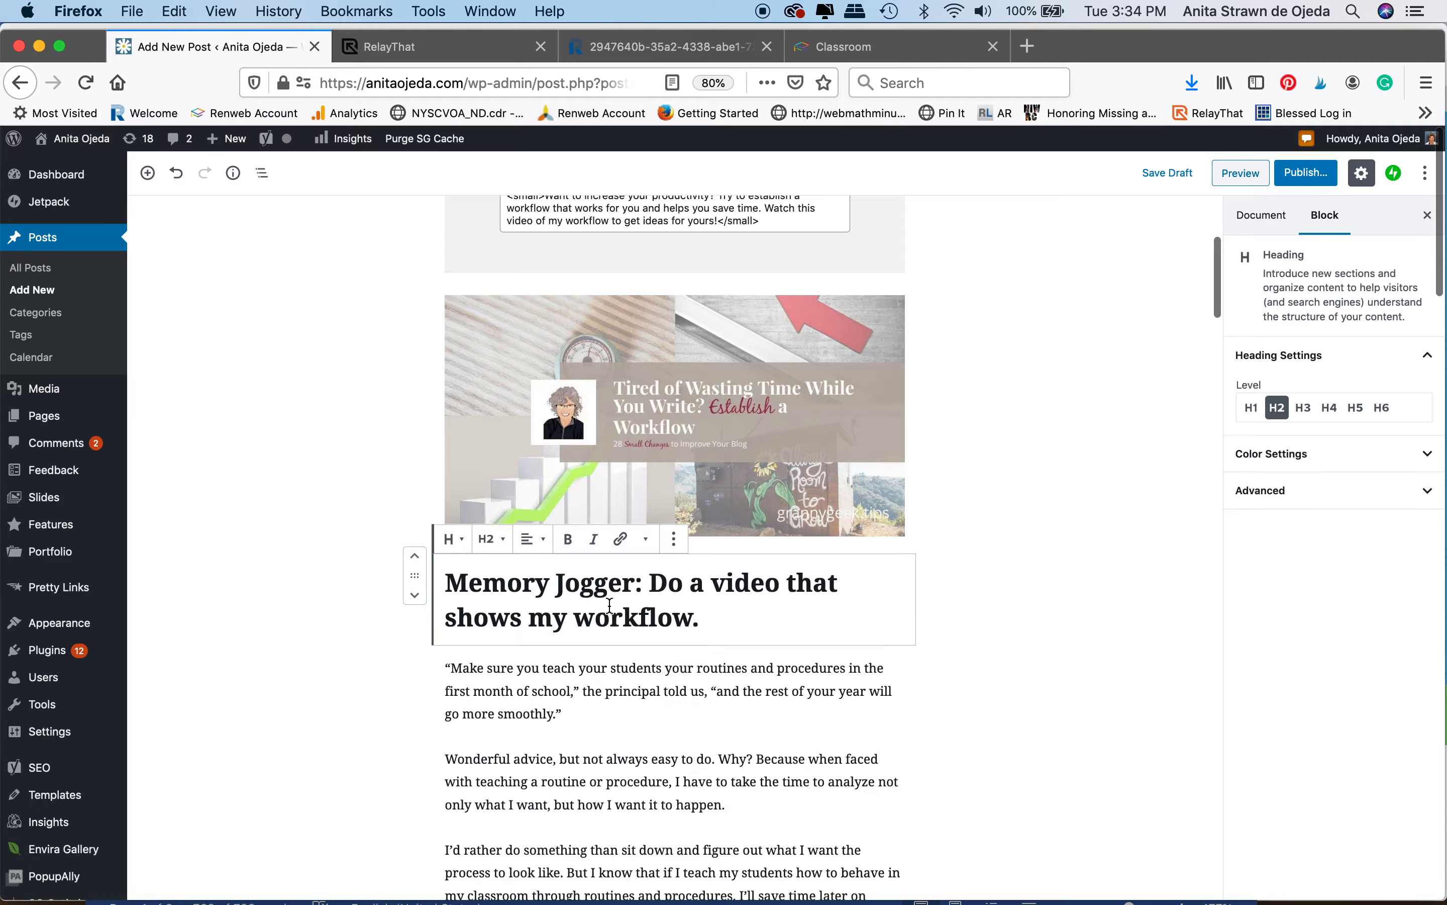
Step: Replace the "Memory Jogger" heading text with "The Power of Routines and Procedures"
{"action": "left_click_drag", "start_coordinate": [741, 625], "coordinate": [447, 581]}
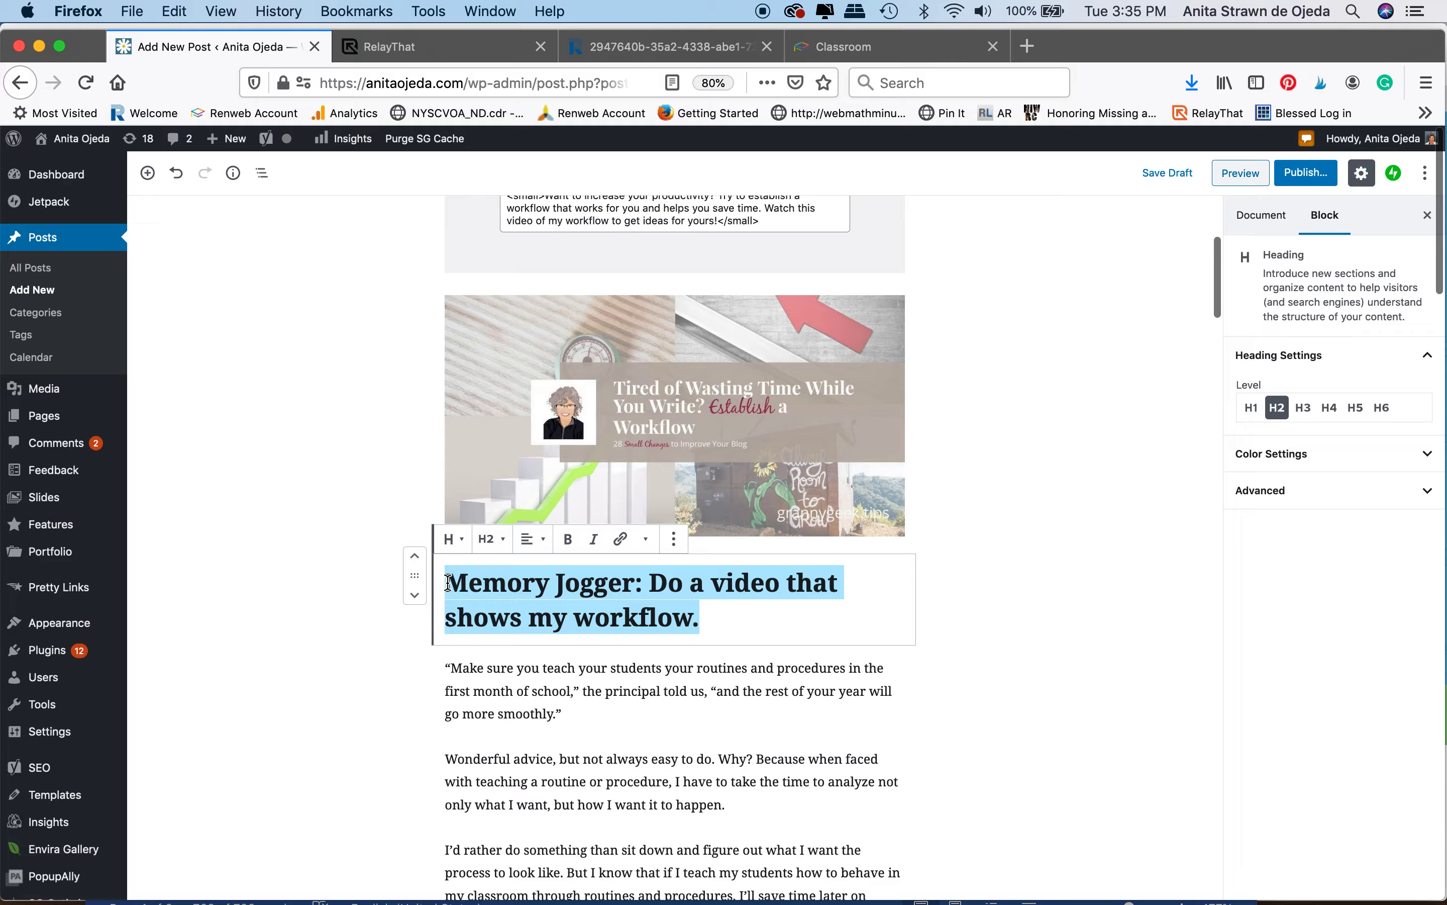
{"action": "type", "text": "The Power of Establ"}
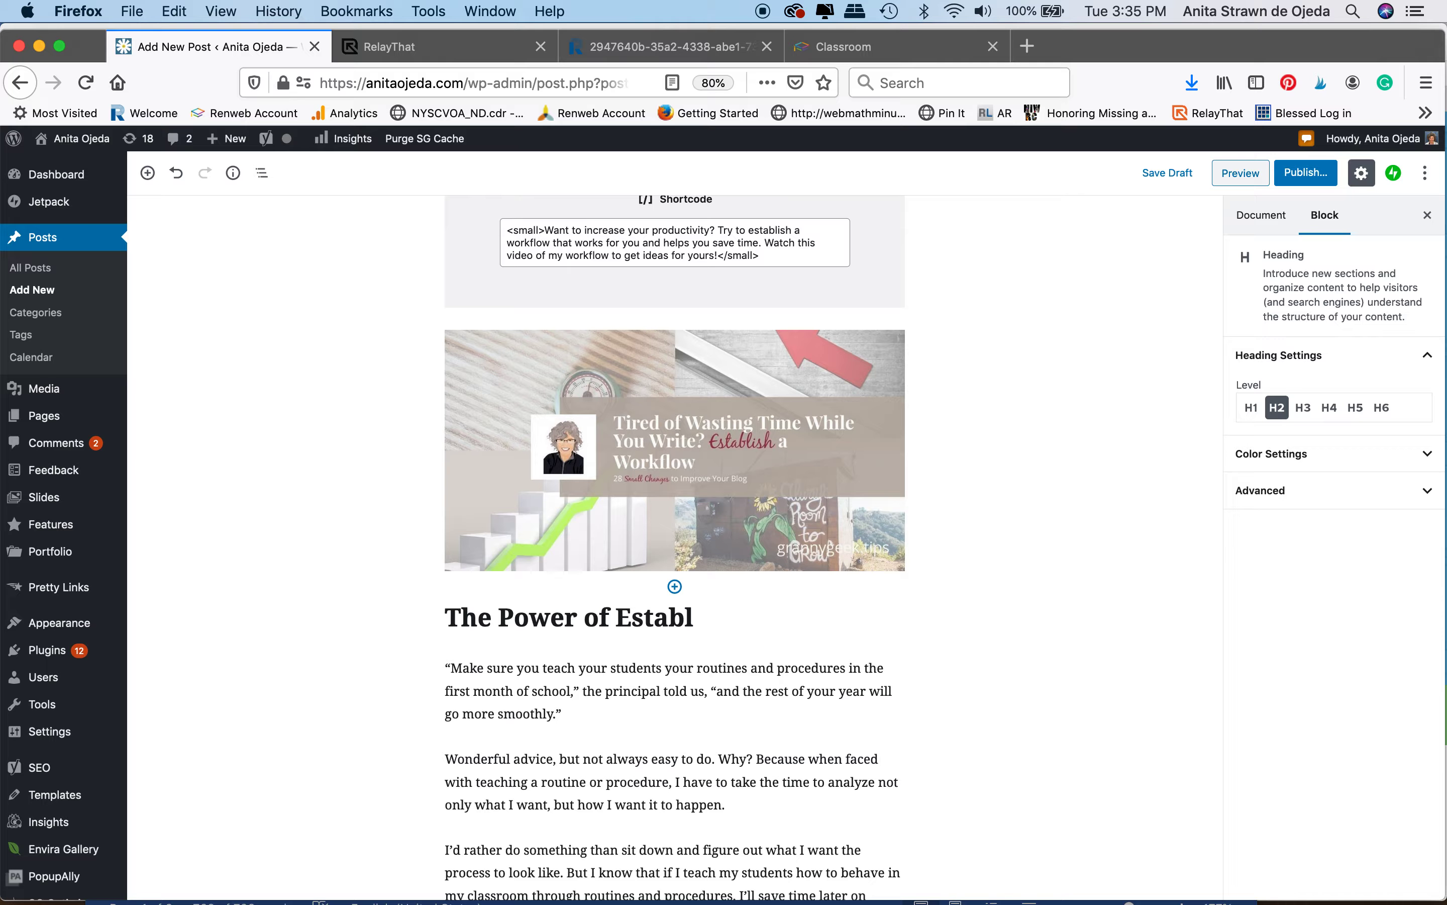
{"action": "type", "text": "ishing R"}
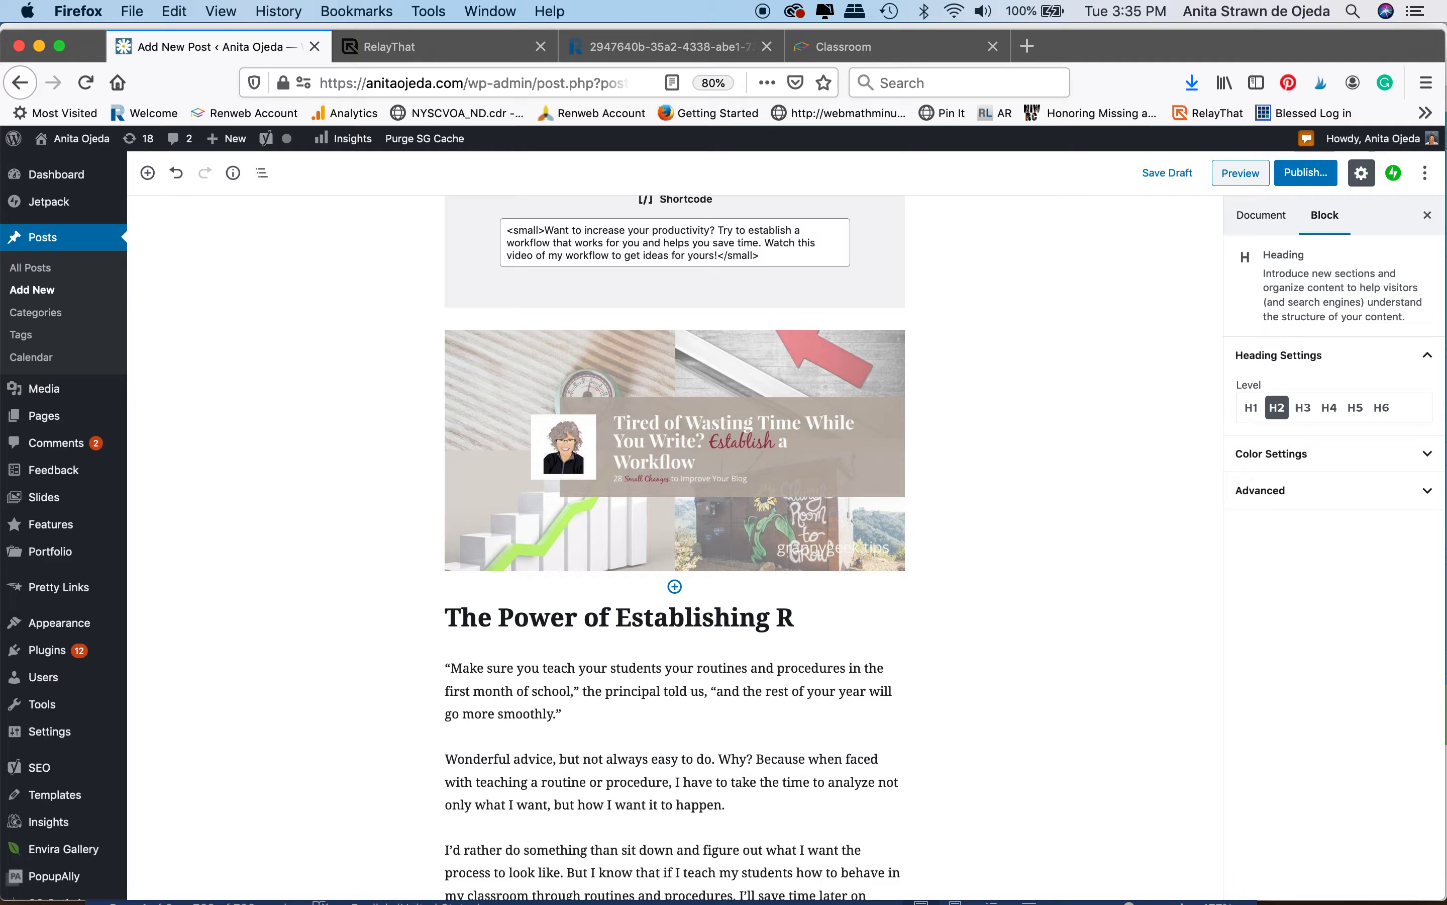
{"action": "key", "text": "BackSpace"}
{"action": "key", "text": "BackSpace"}
{"action": "key", "text": "BackSpace"}
{"action": "key", "text": "BackSpace"}
{"action": "key", "text": "BackSpace"}
{"action": "key", "text": "BackSpace"}
{"action": "key", "text": "BackSpace"}
{"action": "key", "text": "BackSpace"}
{"action": "key", "text": "BackSpace"}
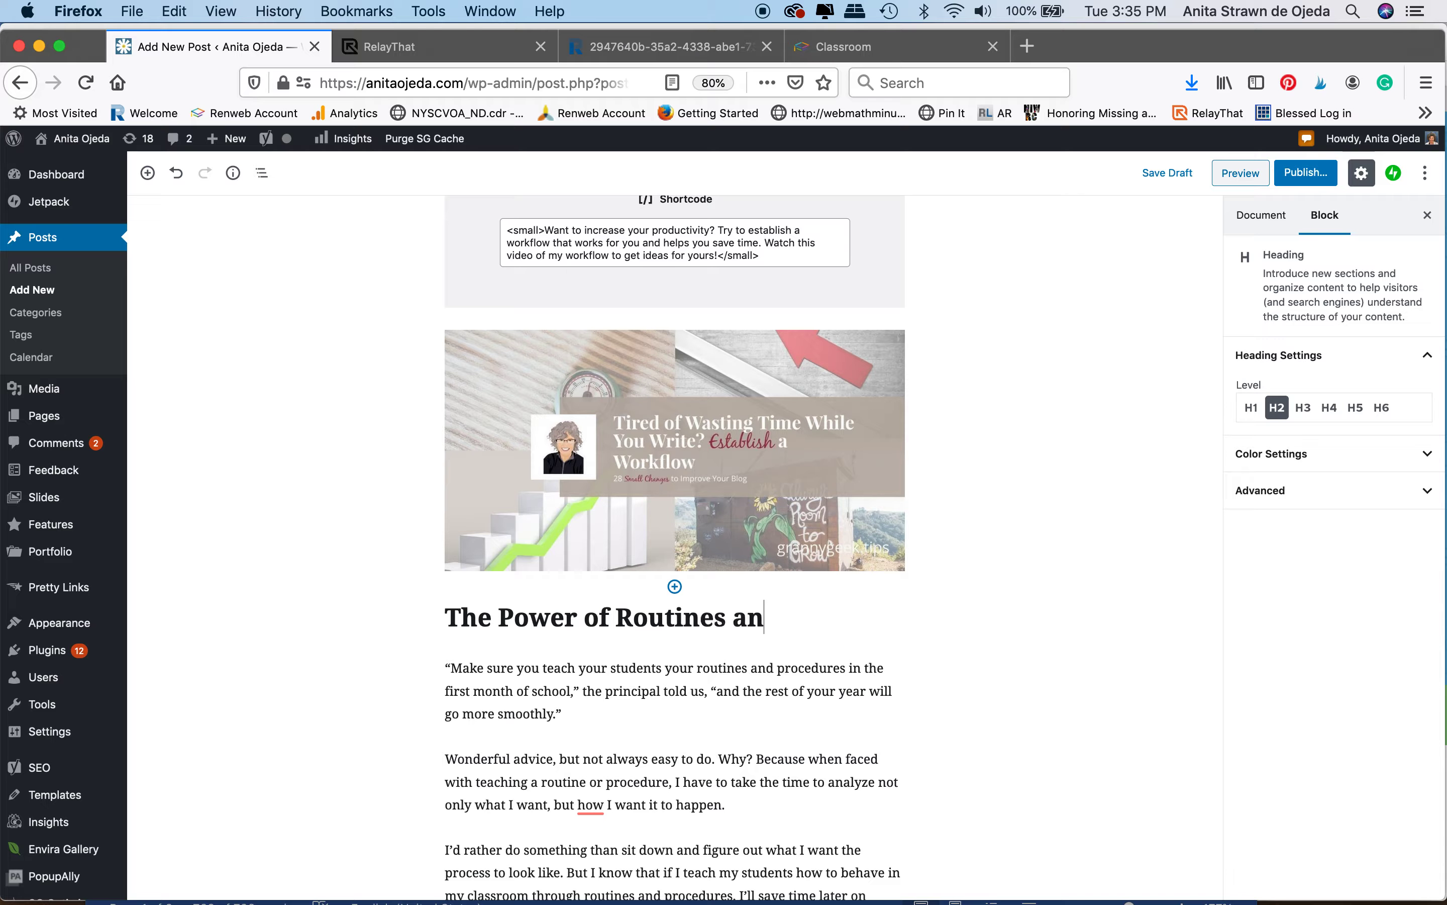
{"action": "type", "text": "dures"}
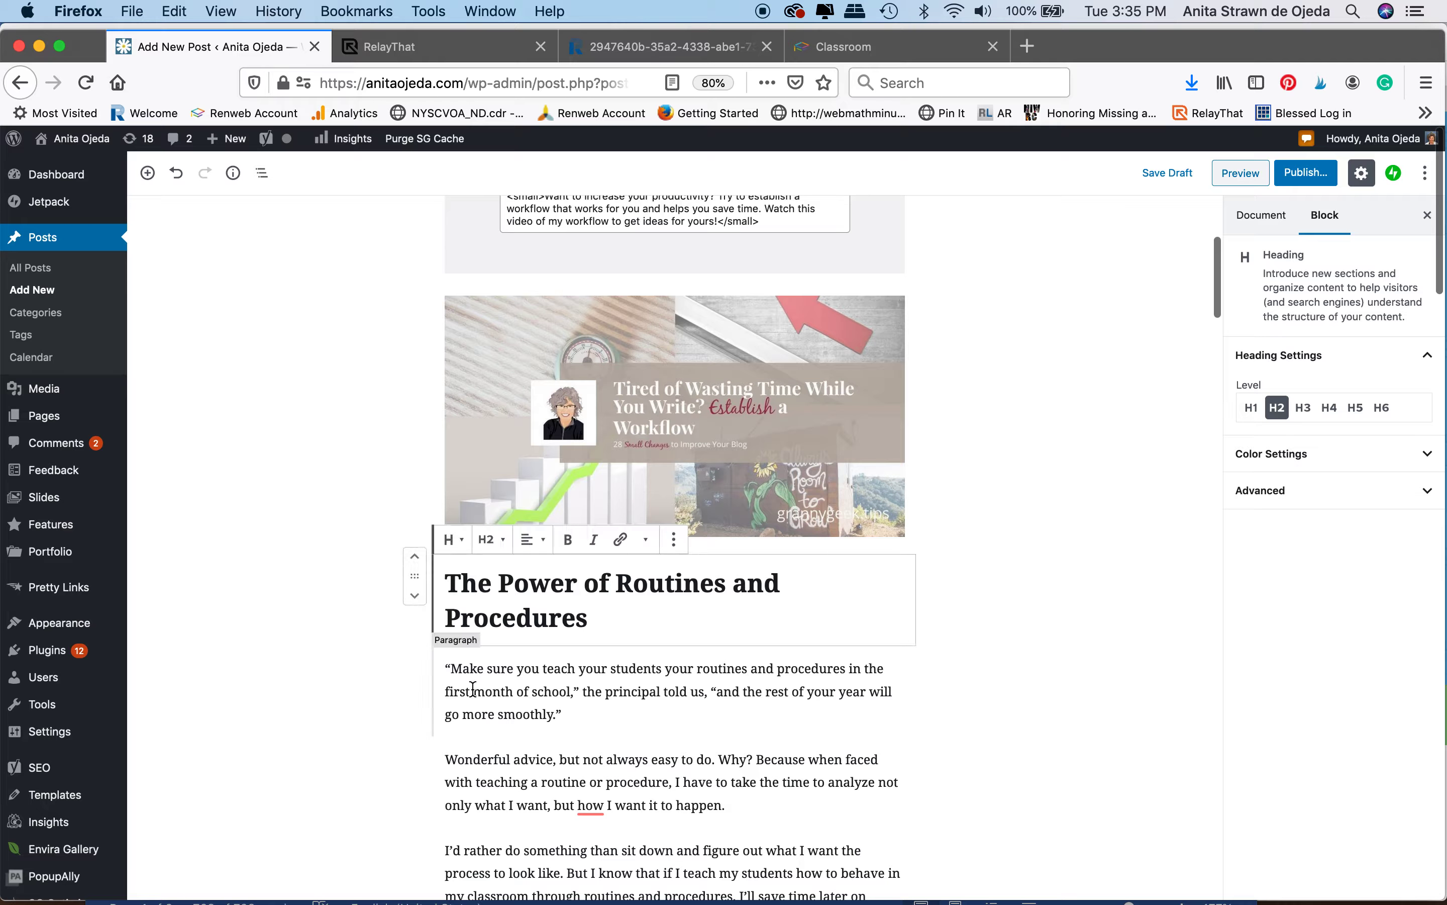
Step: Convert the "The Workflow that Helped Me Increase My Productivity" paragraph above the numbered steps into an H2 heading
{"action": "scroll", "coordinate": [471, 688], "scroll_direction": "down", "scroll_amount": 3}
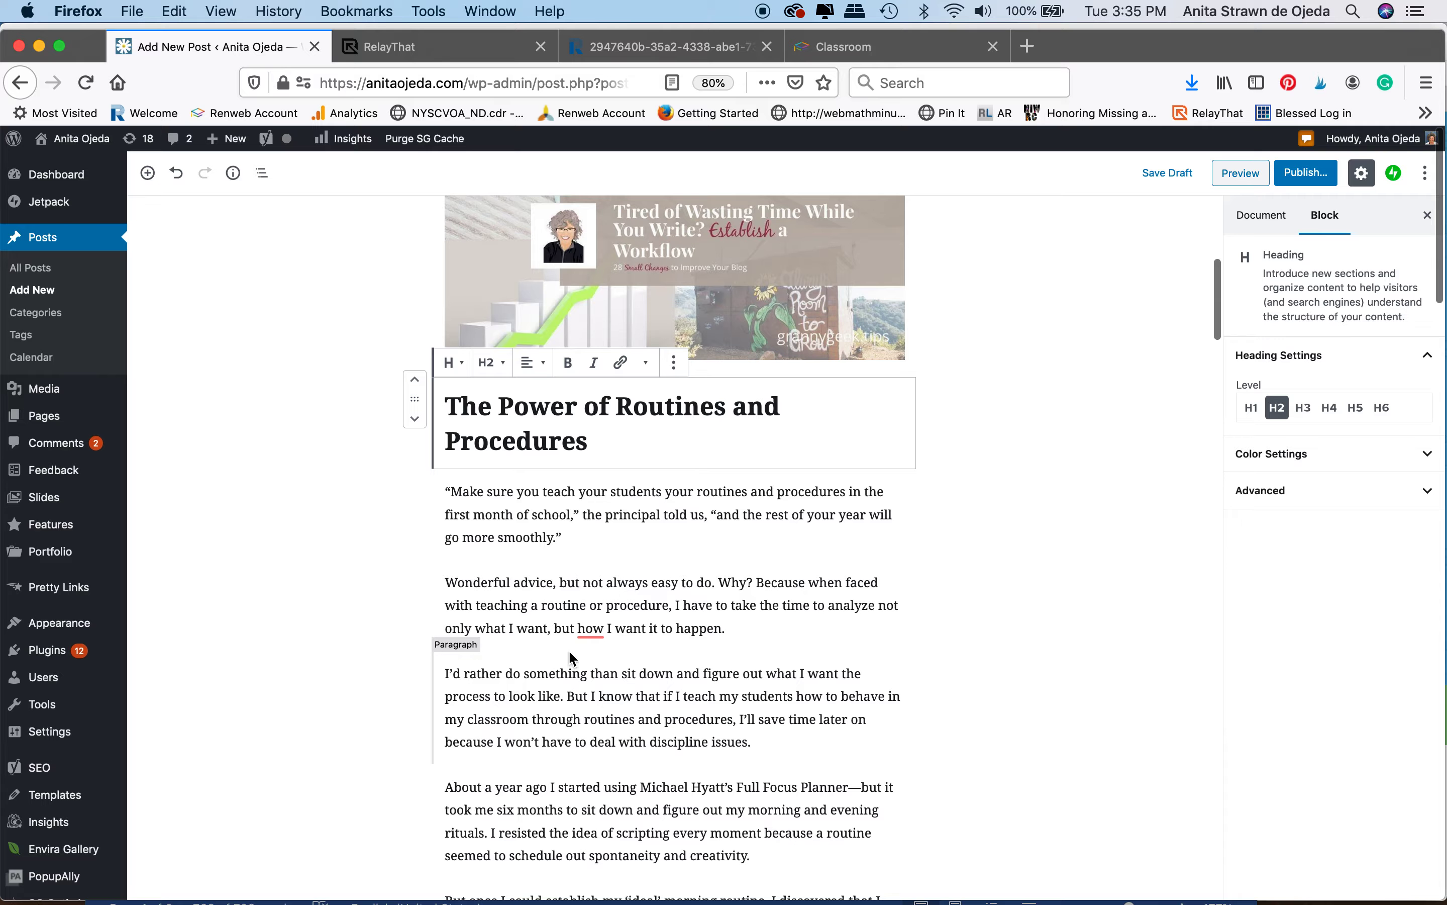
{"action": "mouse_move", "coordinate": [592, 631]}
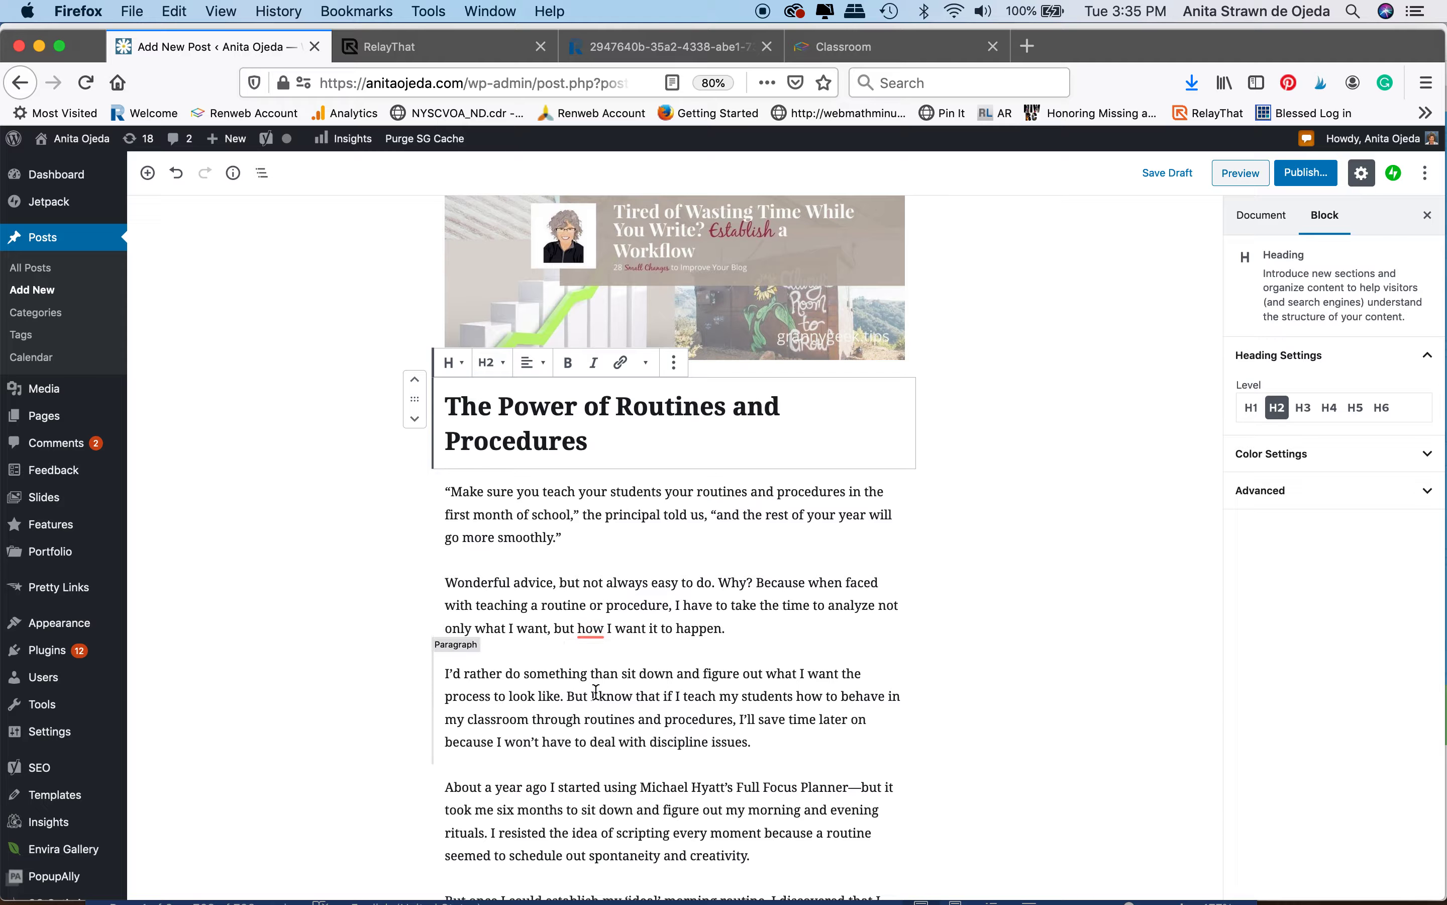
{"action": "scroll", "coordinate": [597, 692], "scroll_direction": "down", "scroll_amount": 5}
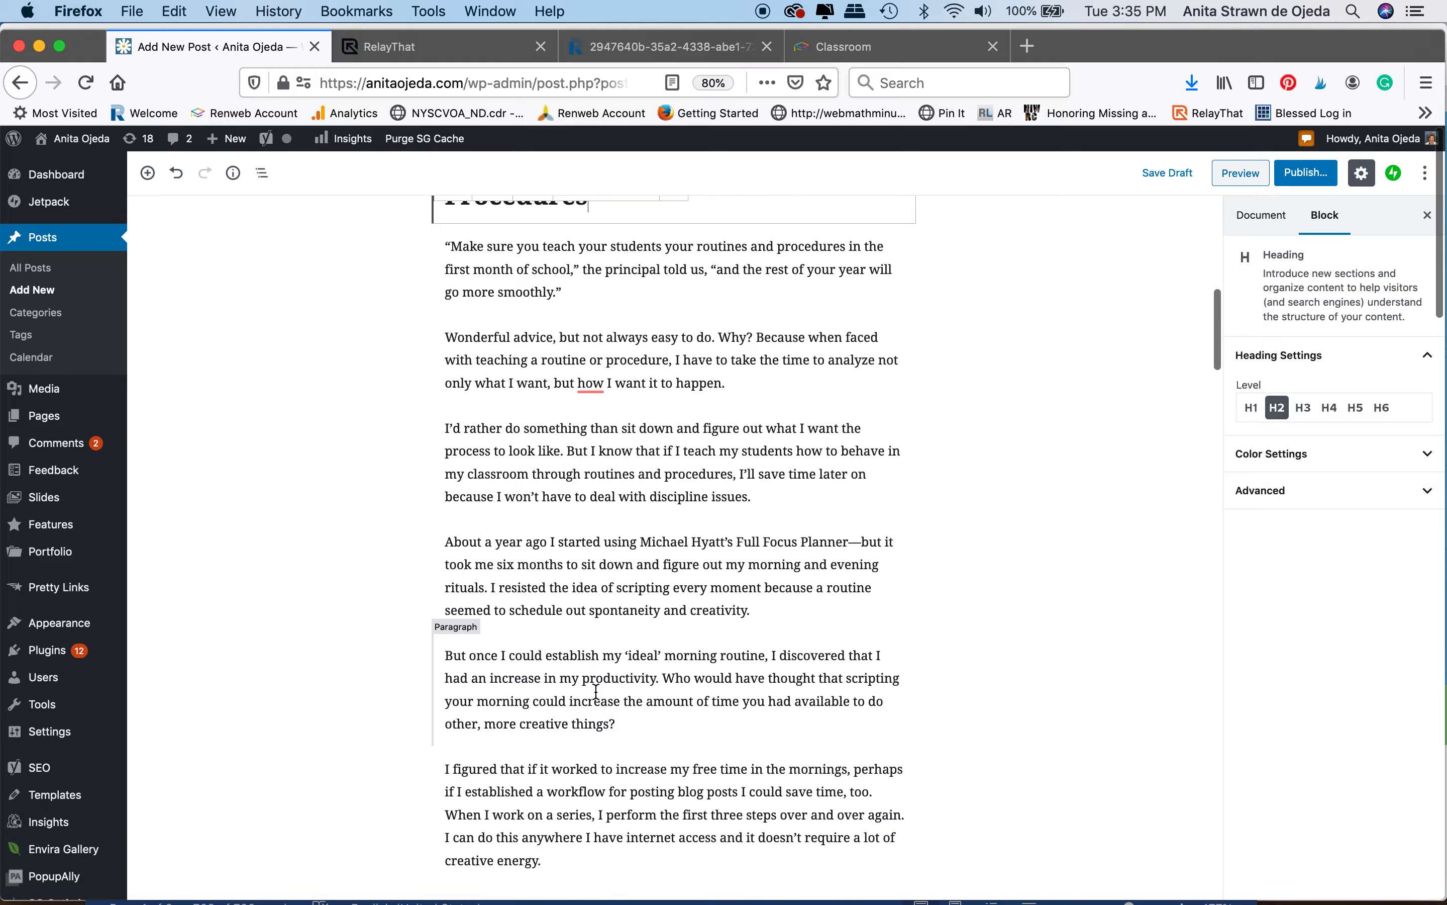
{"action": "scroll", "coordinate": [596, 692], "scroll_direction": "down", "scroll_amount": 4}
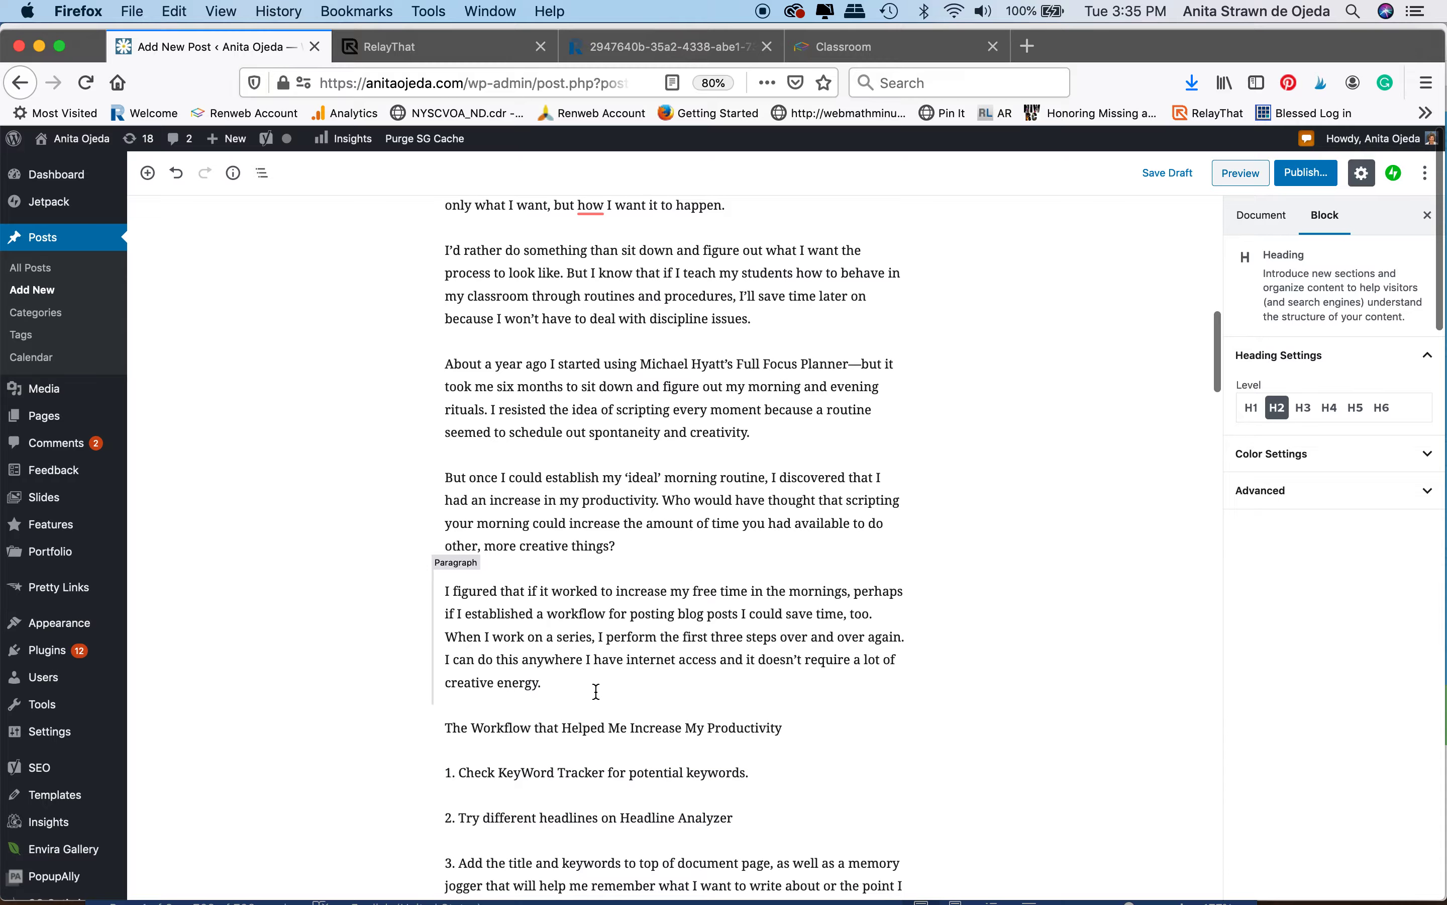
{"action": "left_click", "coordinate": [562, 572]}
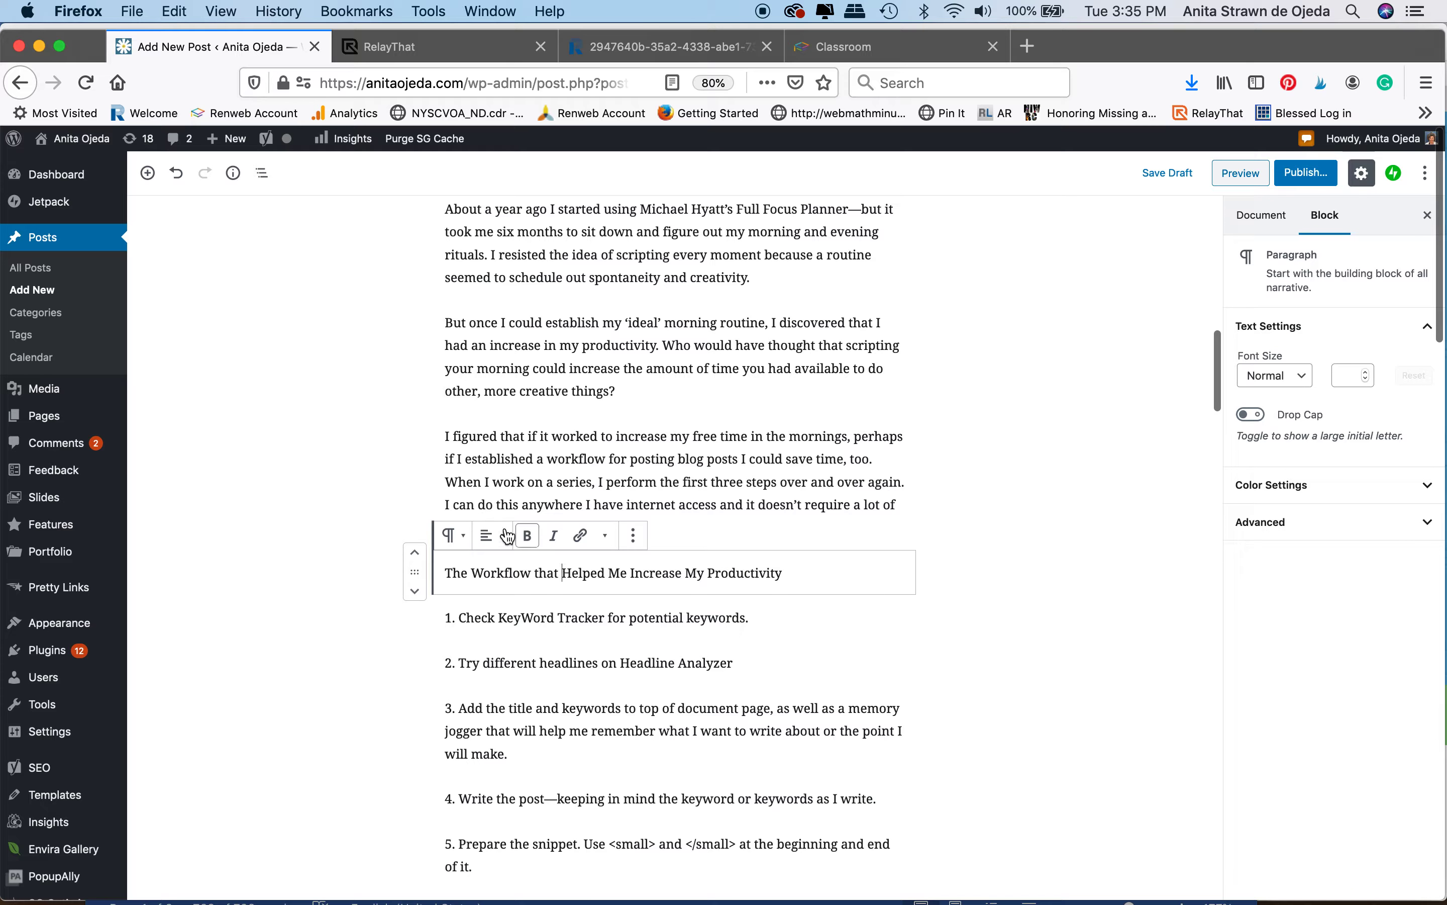
{"action": "left_click", "coordinate": [454, 538]}
{"action": "left_click", "coordinate": [479, 625]}
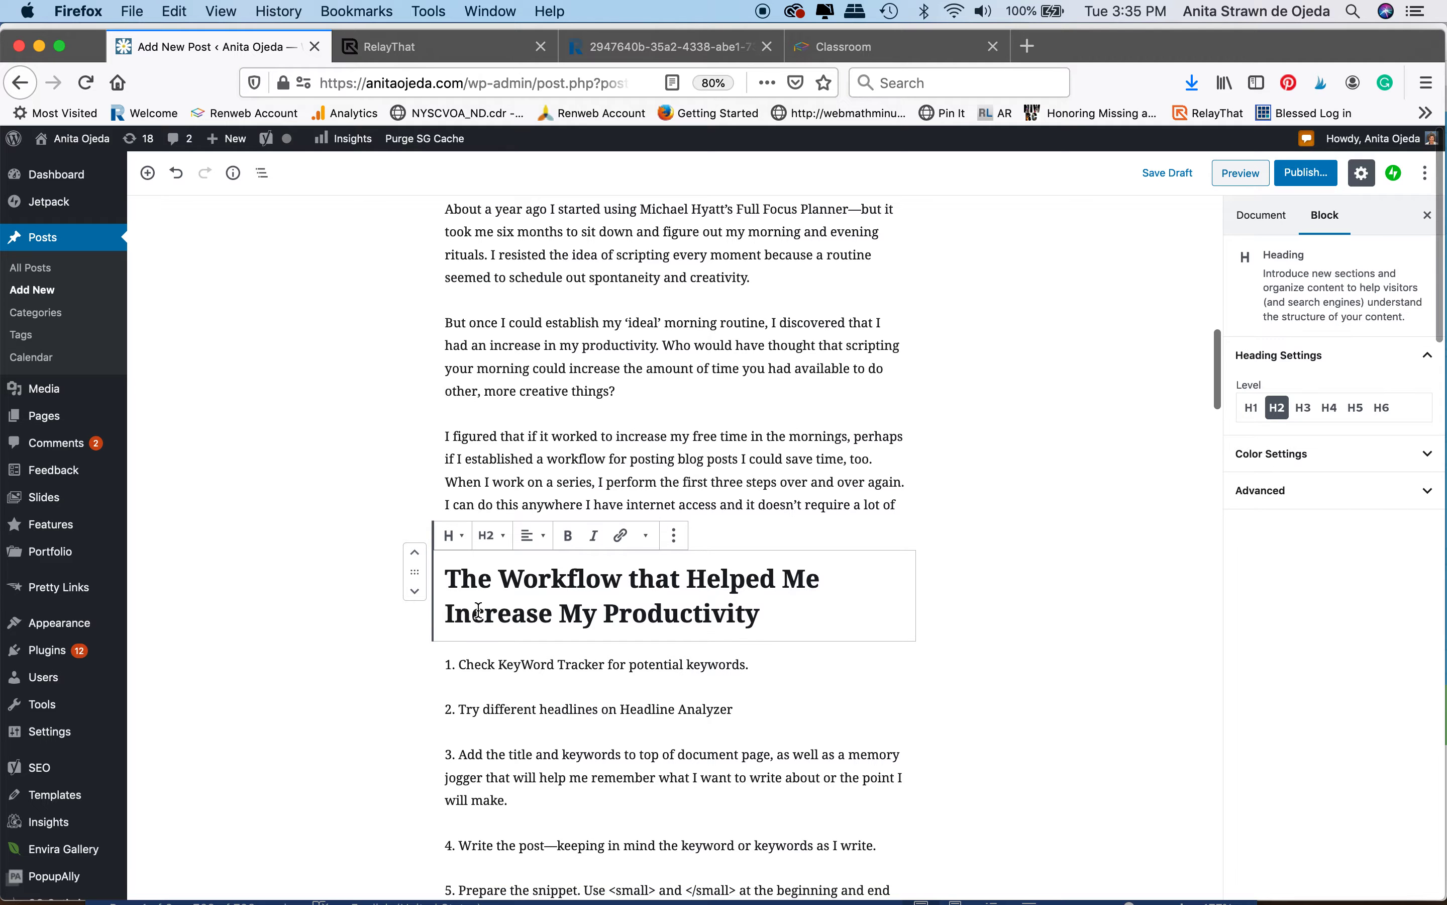
Step: Convert the "Establish Your Rhythm, but Don't be Afraid to Change it!" paragraph below the numbered steps into an H2 heading
{"action": "scroll", "coordinate": [553, 712], "scroll_direction": "down", "scroll_amount": 8}
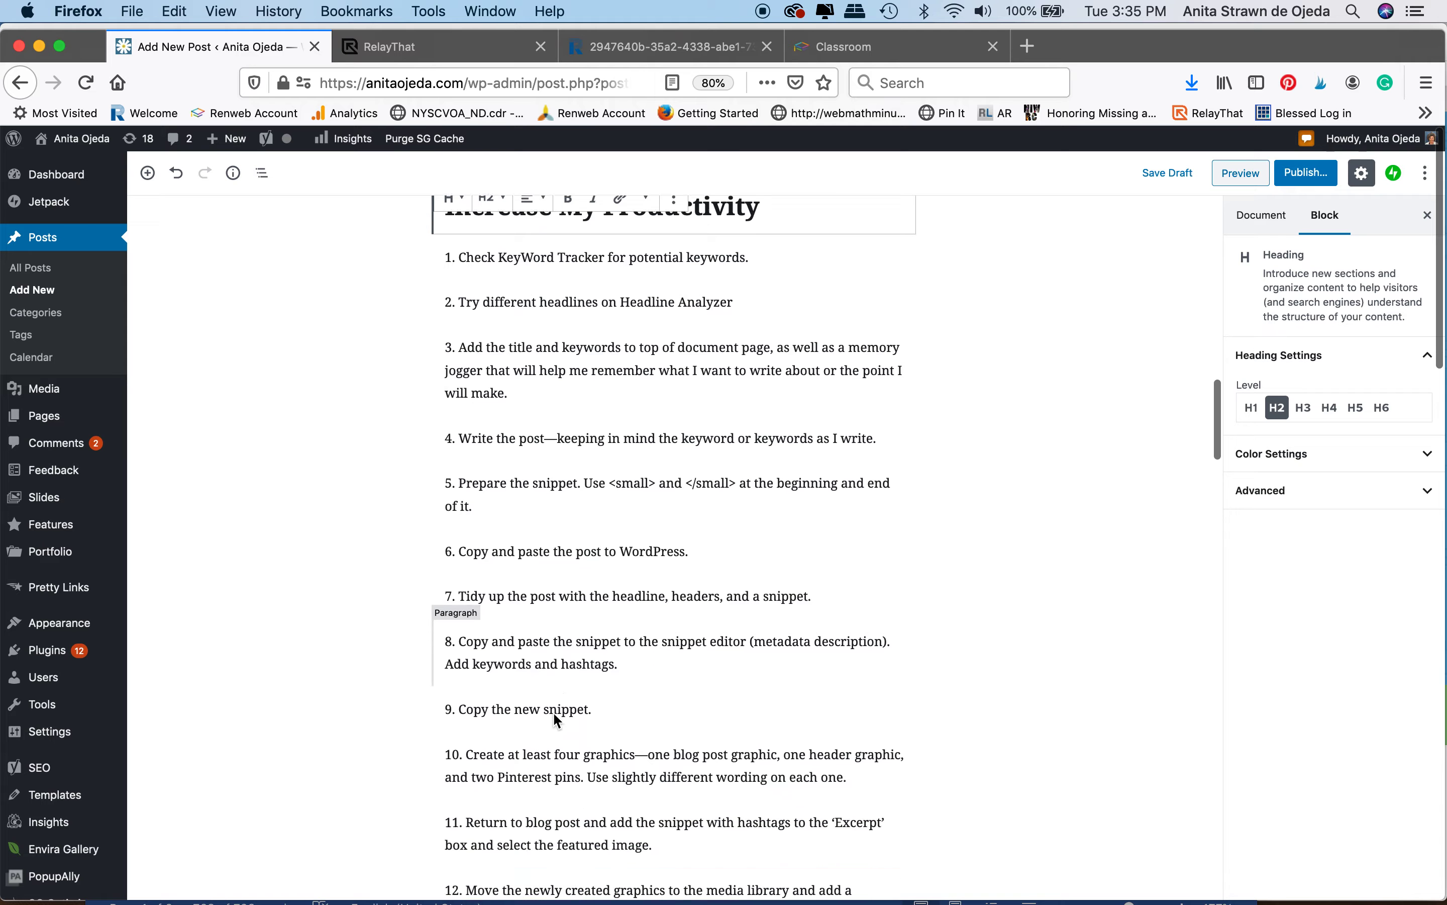
{"action": "scroll", "coordinate": [553, 711], "scroll_direction": "down", "scroll_amount": 12}
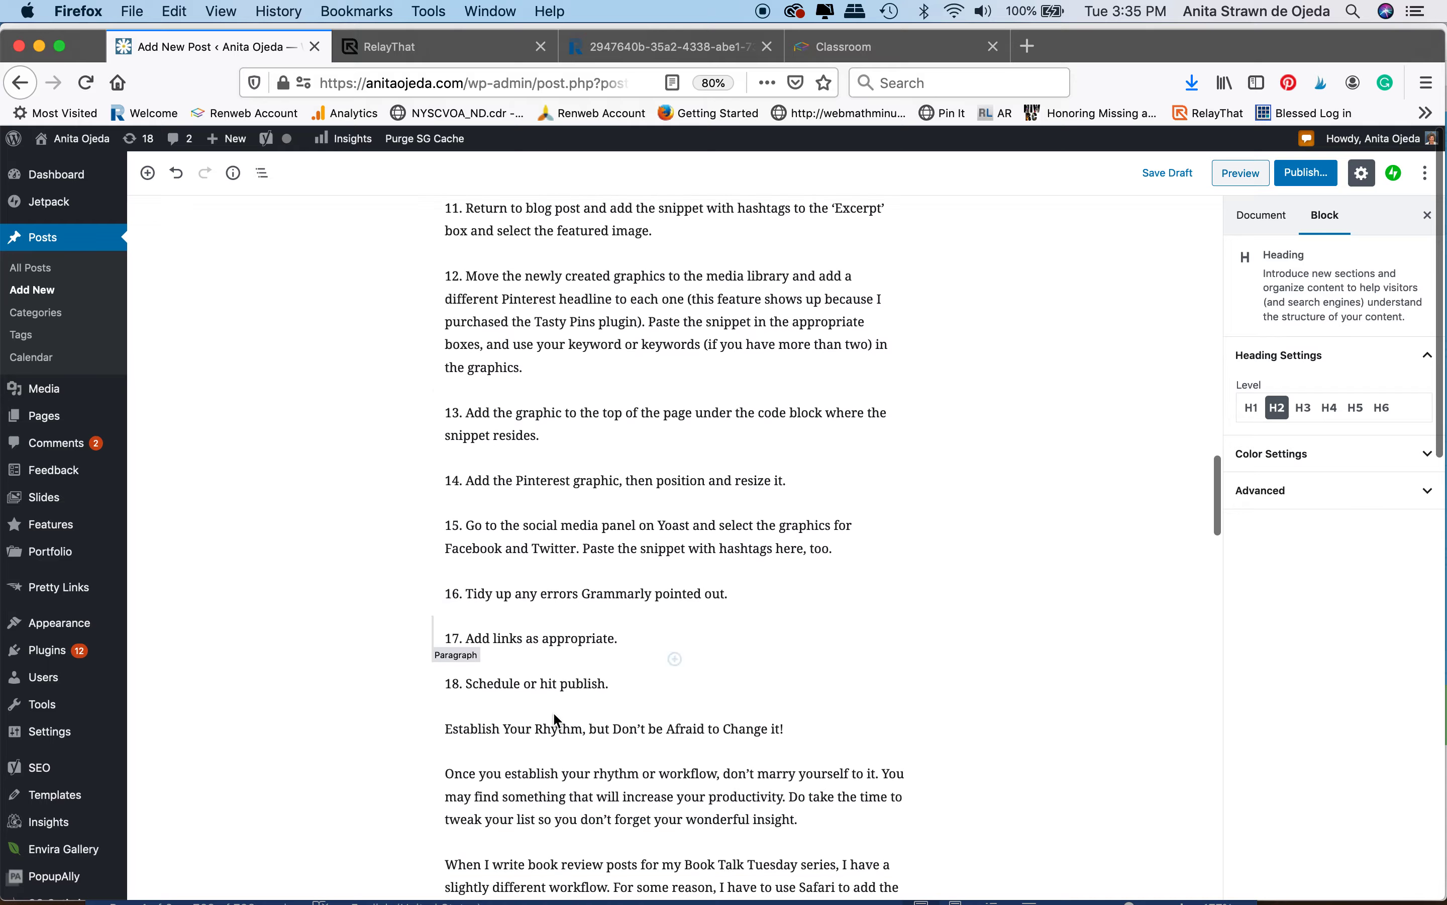
{"action": "scroll", "coordinate": [553, 711], "scroll_direction": "down", "scroll_amount": 3}
{"action": "scroll", "coordinate": [581, 430], "scroll_direction": "up", "scroll_amount": 2}
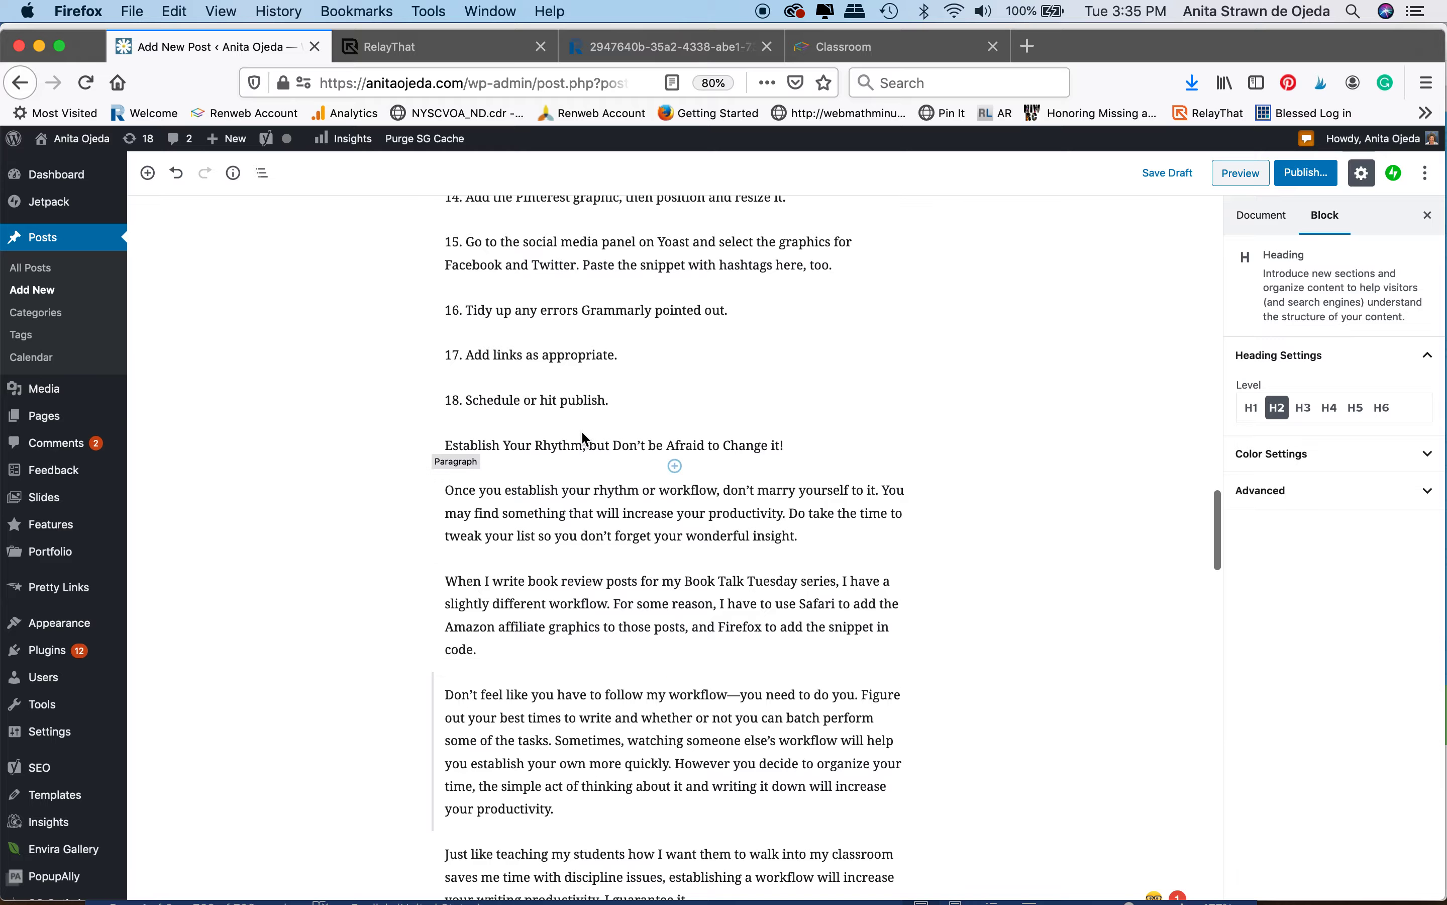
{"action": "left_click", "coordinate": [577, 442]}
{"action": "left_click", "coordinate": [454, 407]}
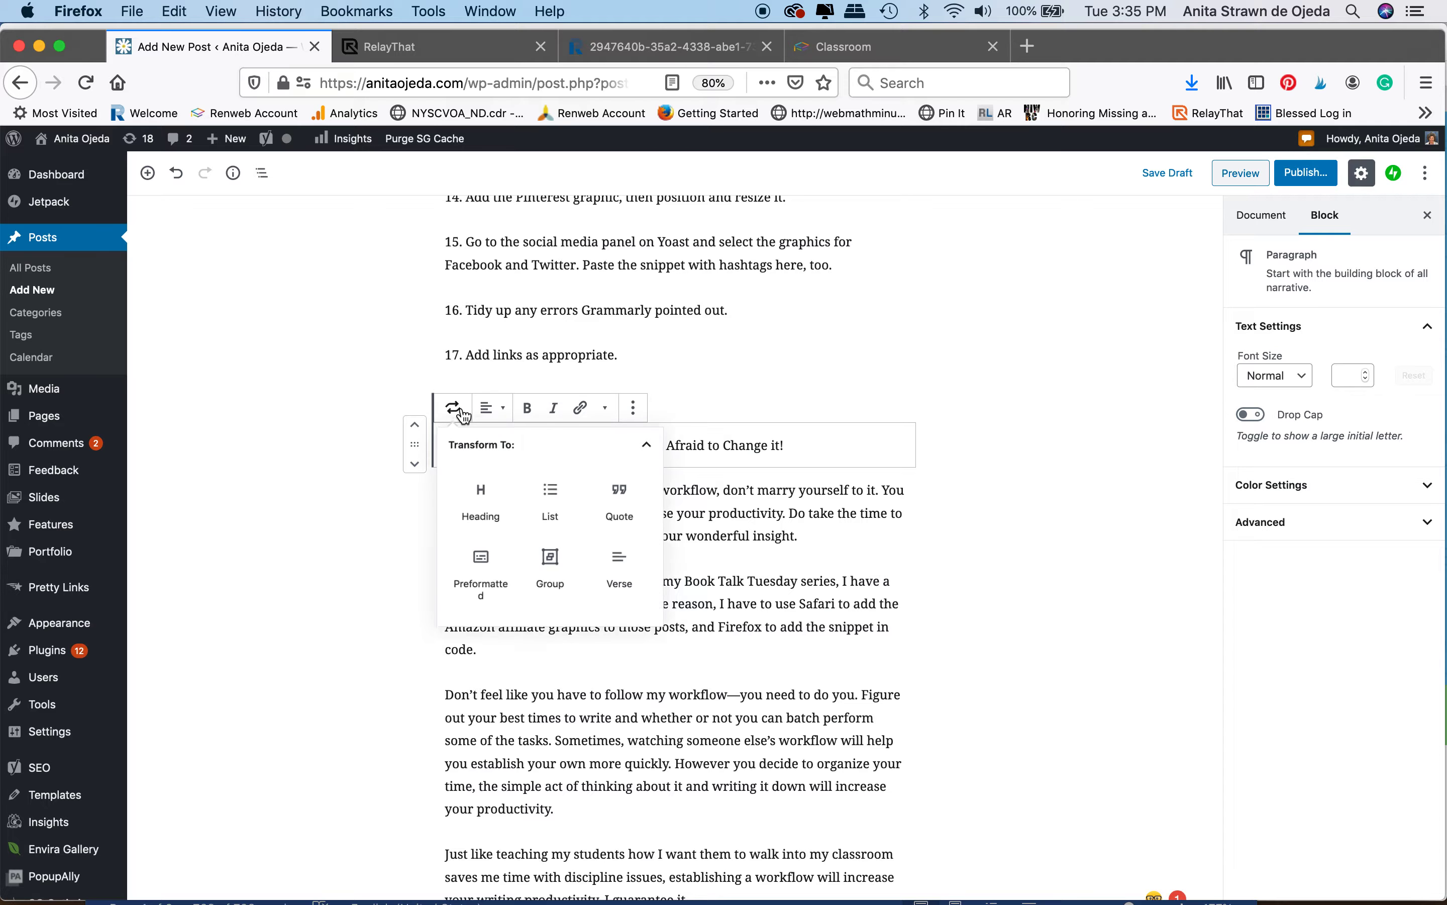
{"action": "left_click", "coordinate": [487, 508]}
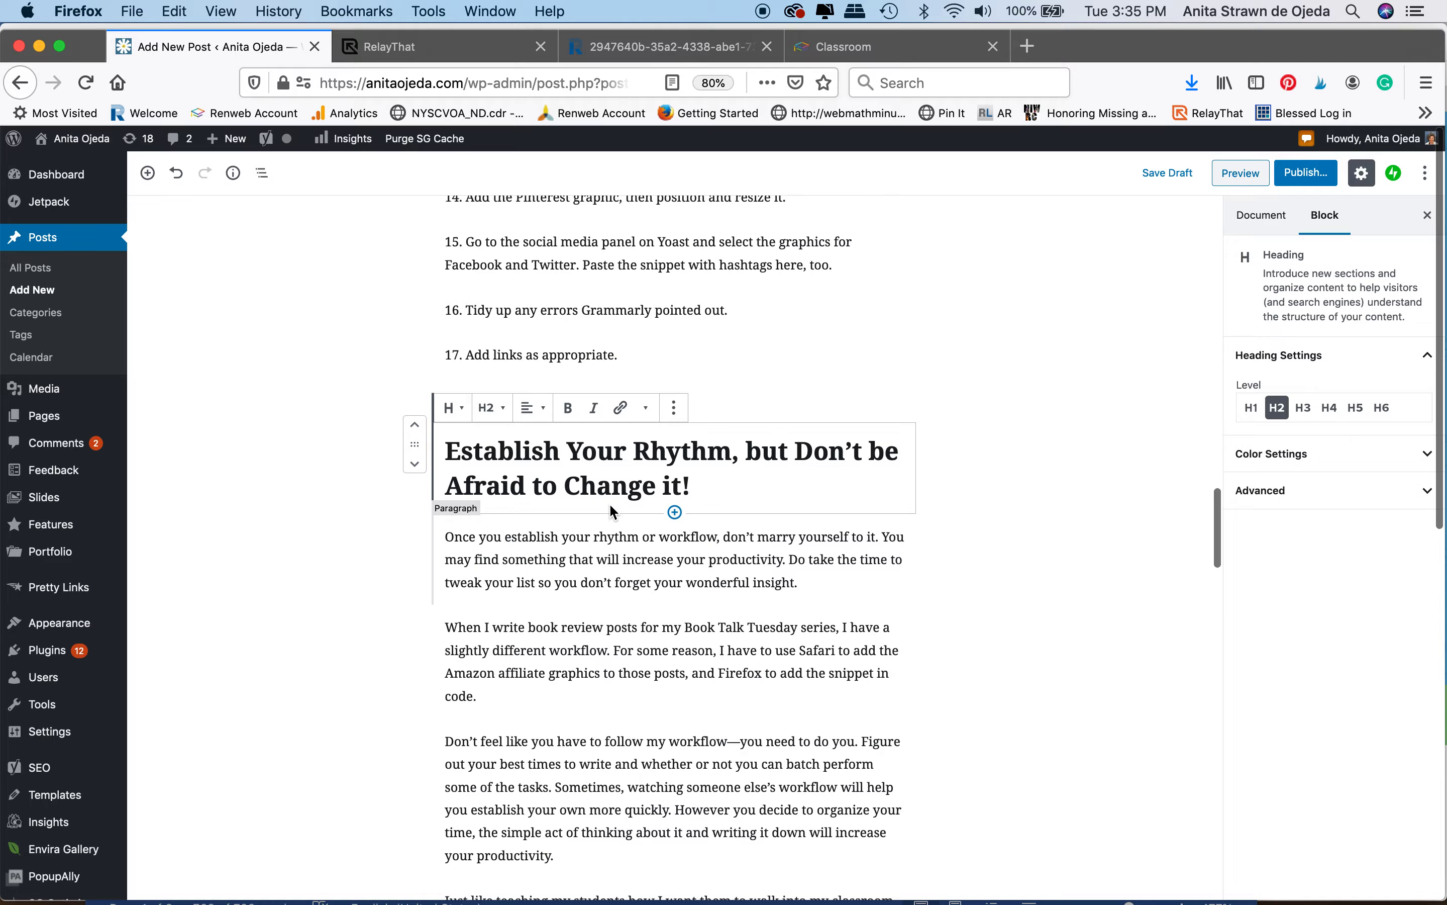
Step: Insert the 800 by 1200 "How to Increase Your Writing Productivity" stopwatch graphic from the media library as an image block below numbered step 4
{"action": "scroll", "coordinate": [611, 507], "scroll_direction": "down", "scroll_amount": 4}
{"action": "scroll", "coordinate": [609, 502], "scroll_direction": "down", "scroll_amount": 5}
{"action": "scroll", "coordinate": [609, 502], "scroll_direction": "up", "scroll_amount": 12}
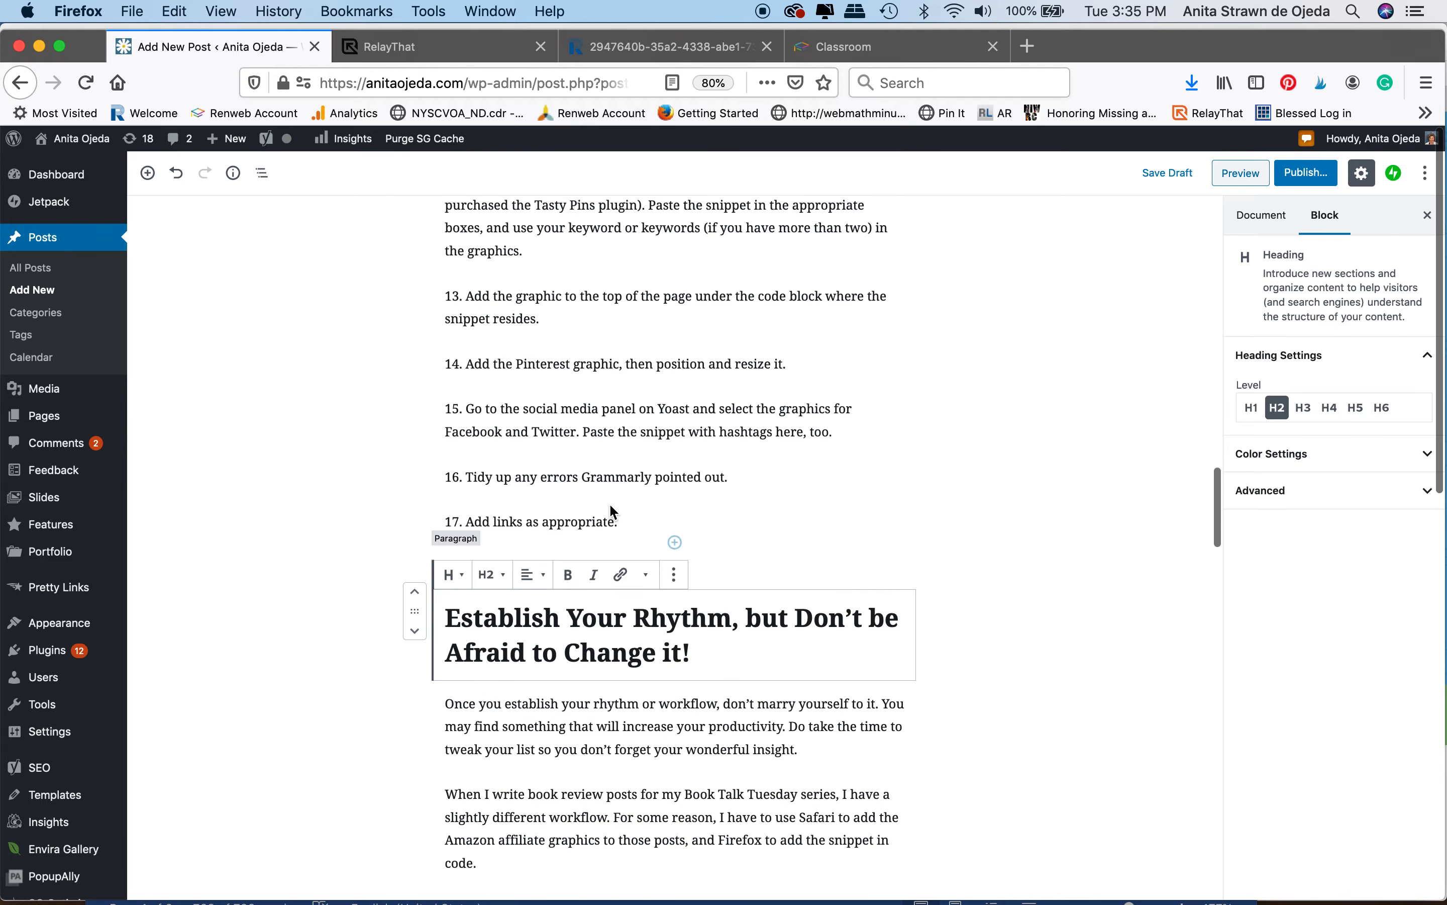
{"action": "scroll", "coordinate": [609, 502], "scroll_direction": "up", "scroll_amount": 1}
{"action": "scroll", "coordinate": [610, 505], "scroll_direction": "up", "scroll_amount": 4}
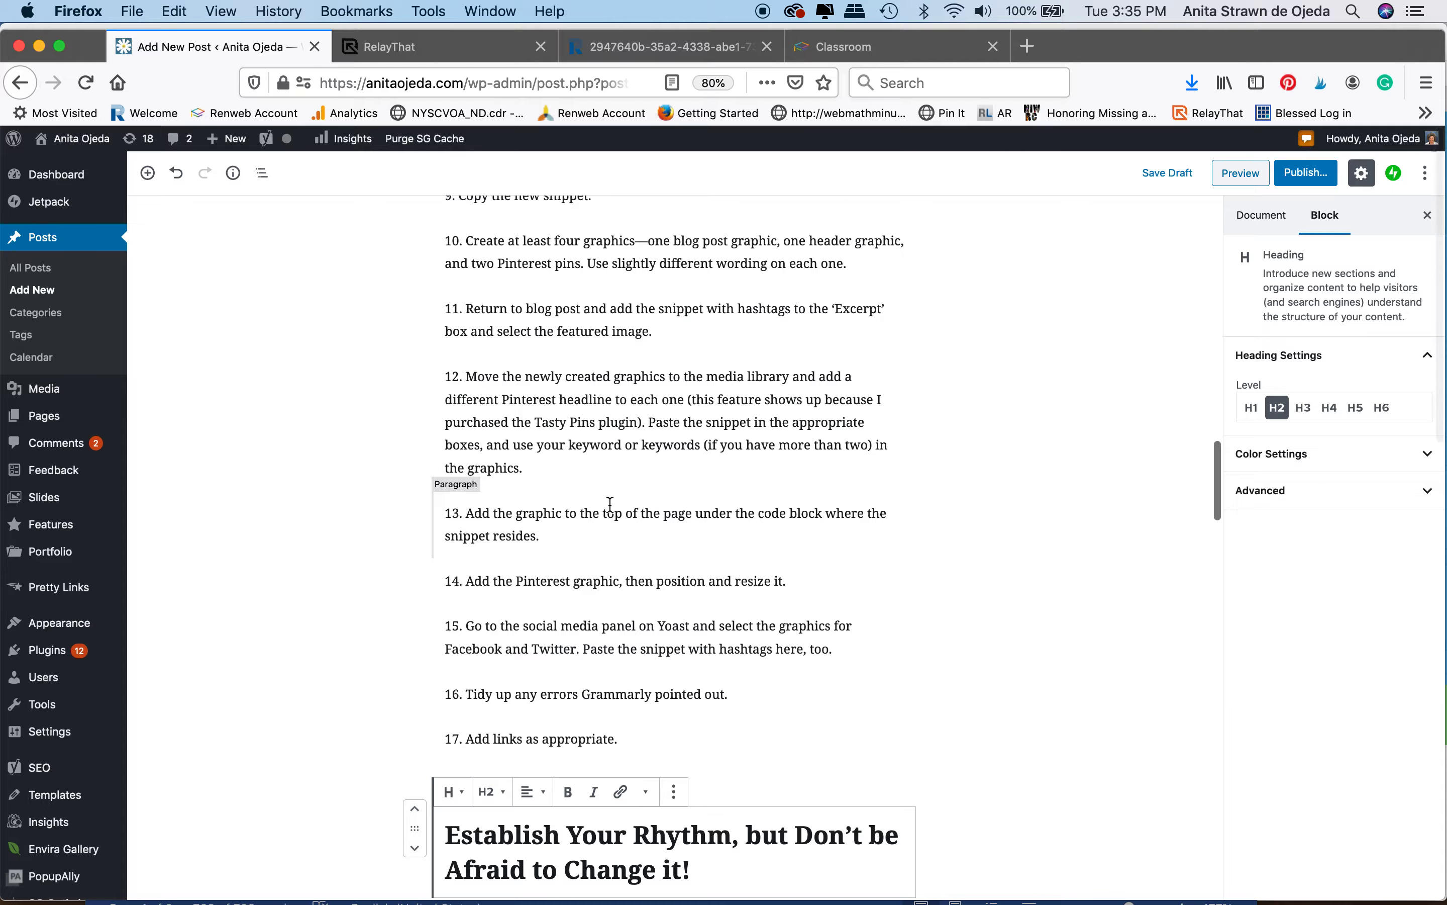
{"action": "scroll", "coordinate": [611, 503], "scroll_direction": "up", "scroll_amount": 7}
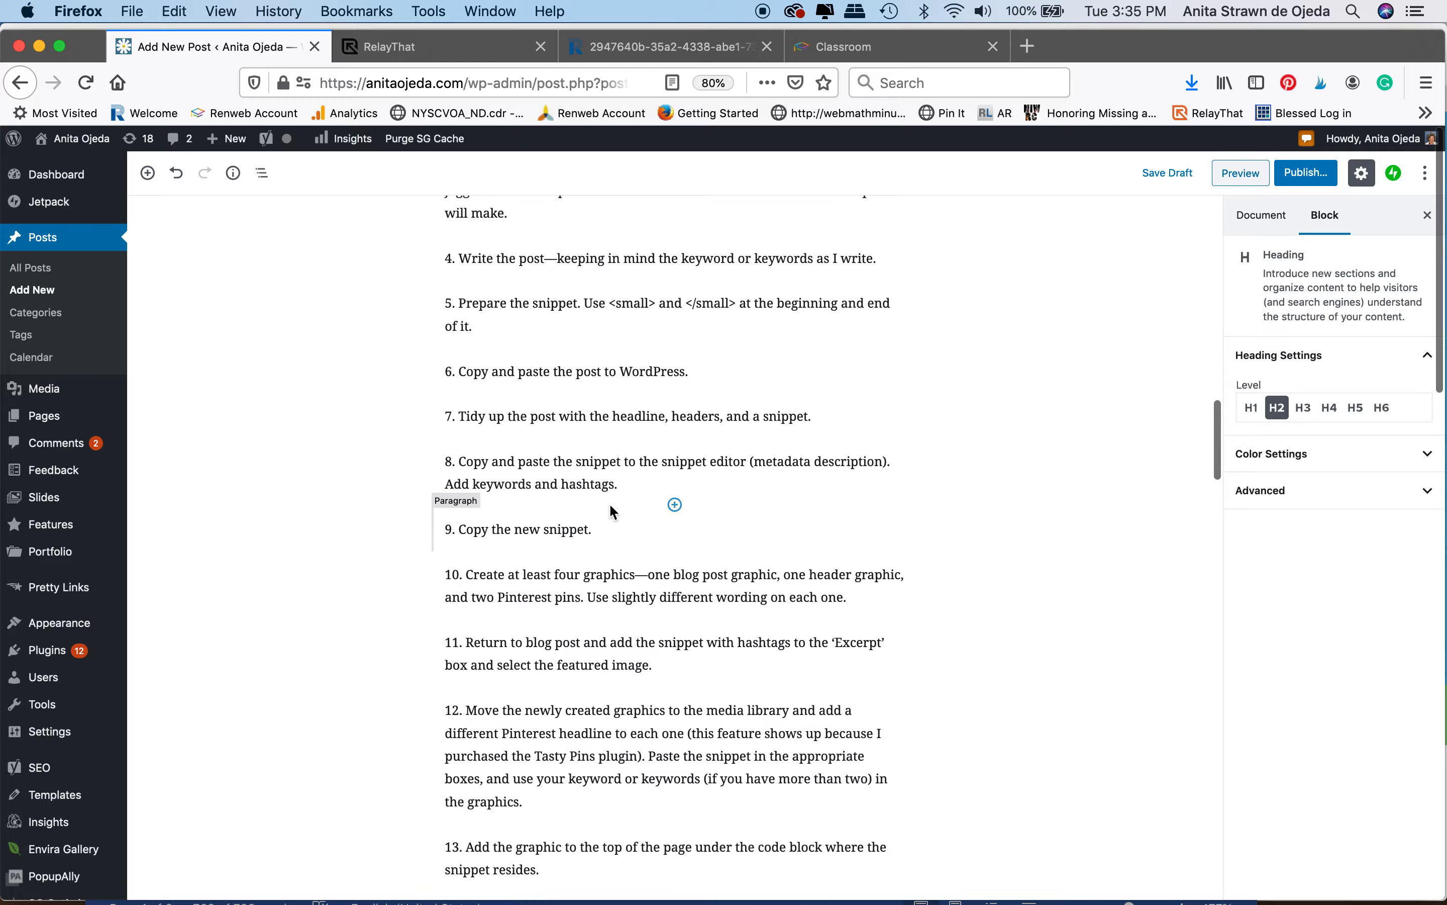
{"action": "scroll", "coordinate": [610, 510], "scroll_direction": "up", "scroll_amount": 3}
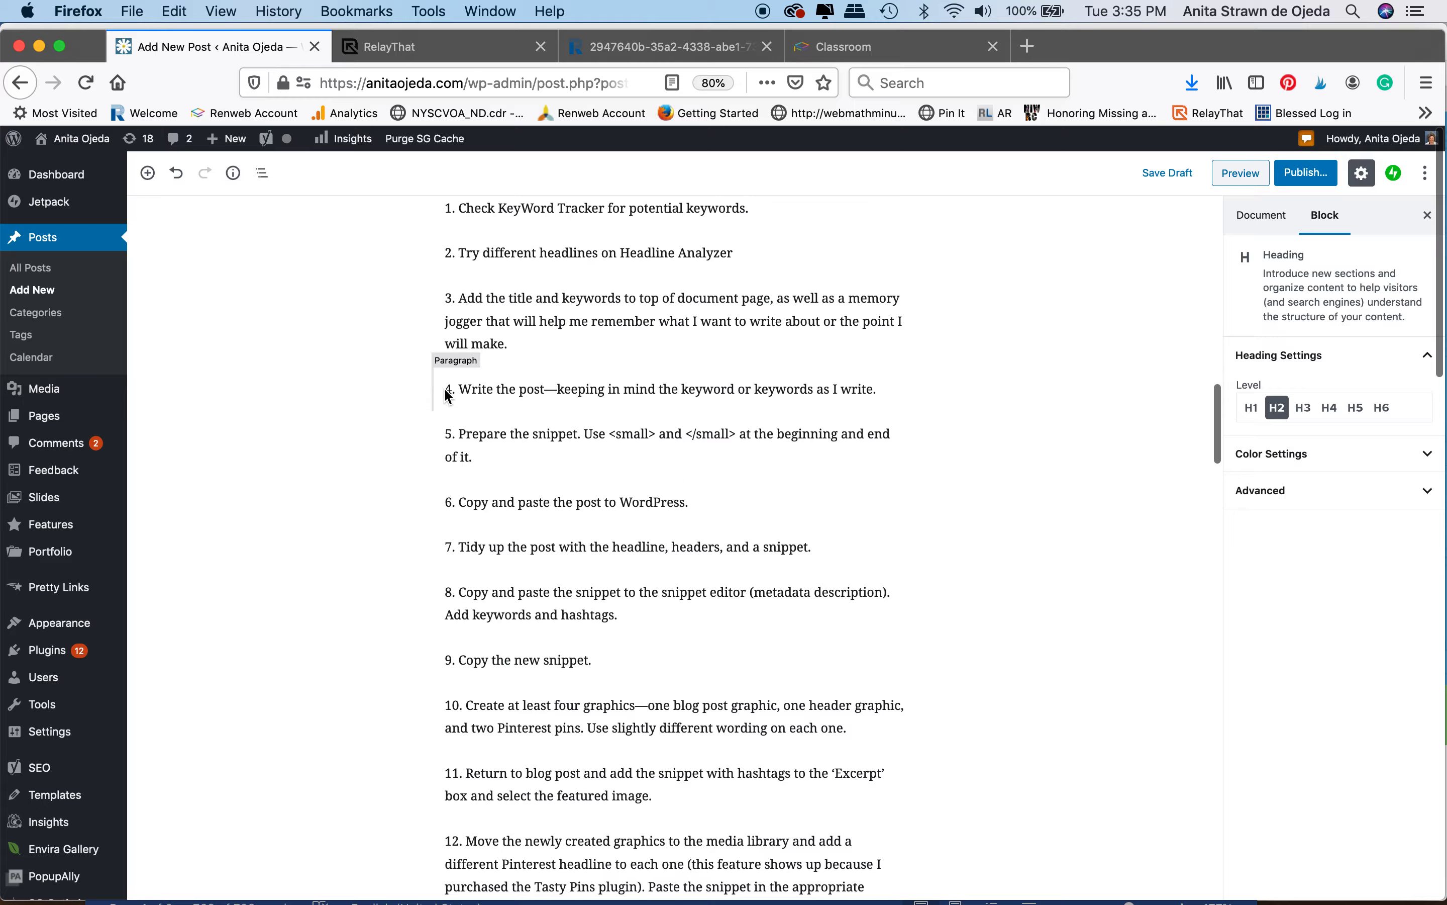
{"action": "left_click", "coordinate": [446, 389]}
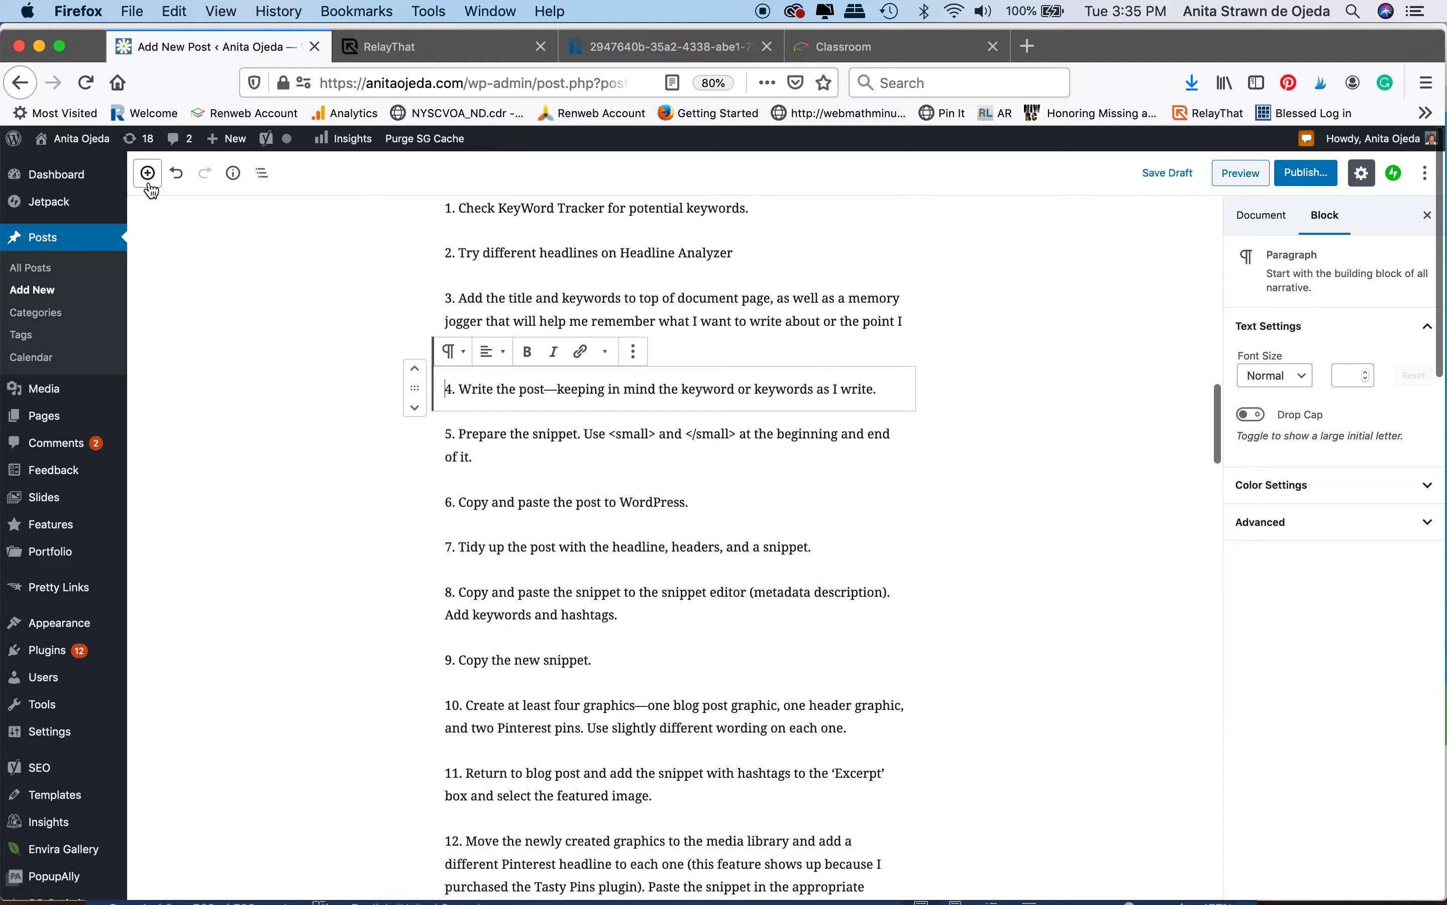
{"action": "left_click", "coordinate": [147, 173]}
{"action": "left_click", "coordinate": [381, 314]}
{"action": "left_click", "coordinate": [718, 516]}
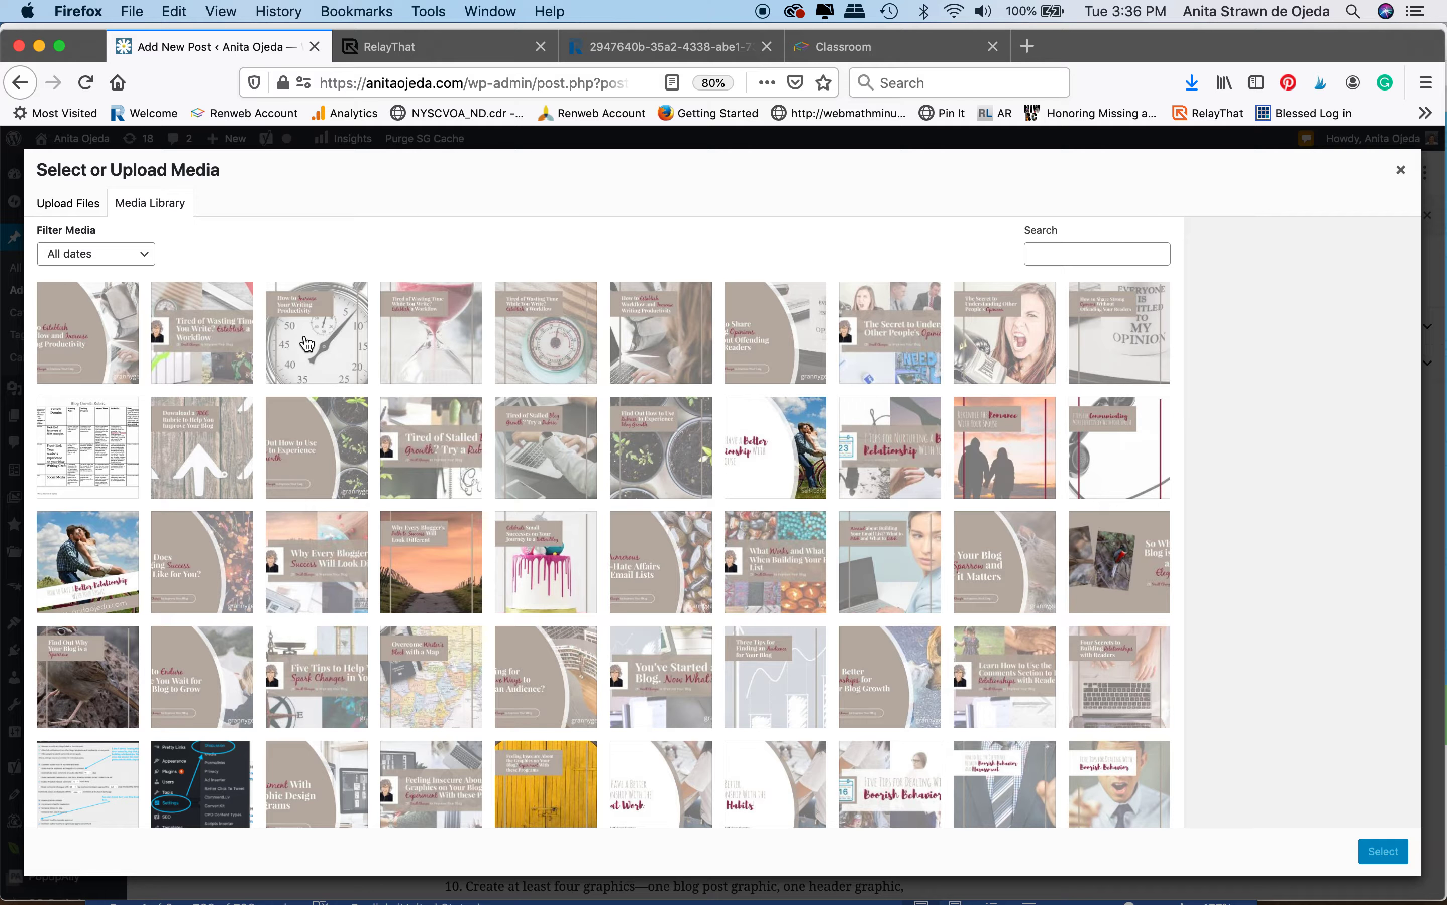
{"action": "left_click", "coordinate": [310, 343]}
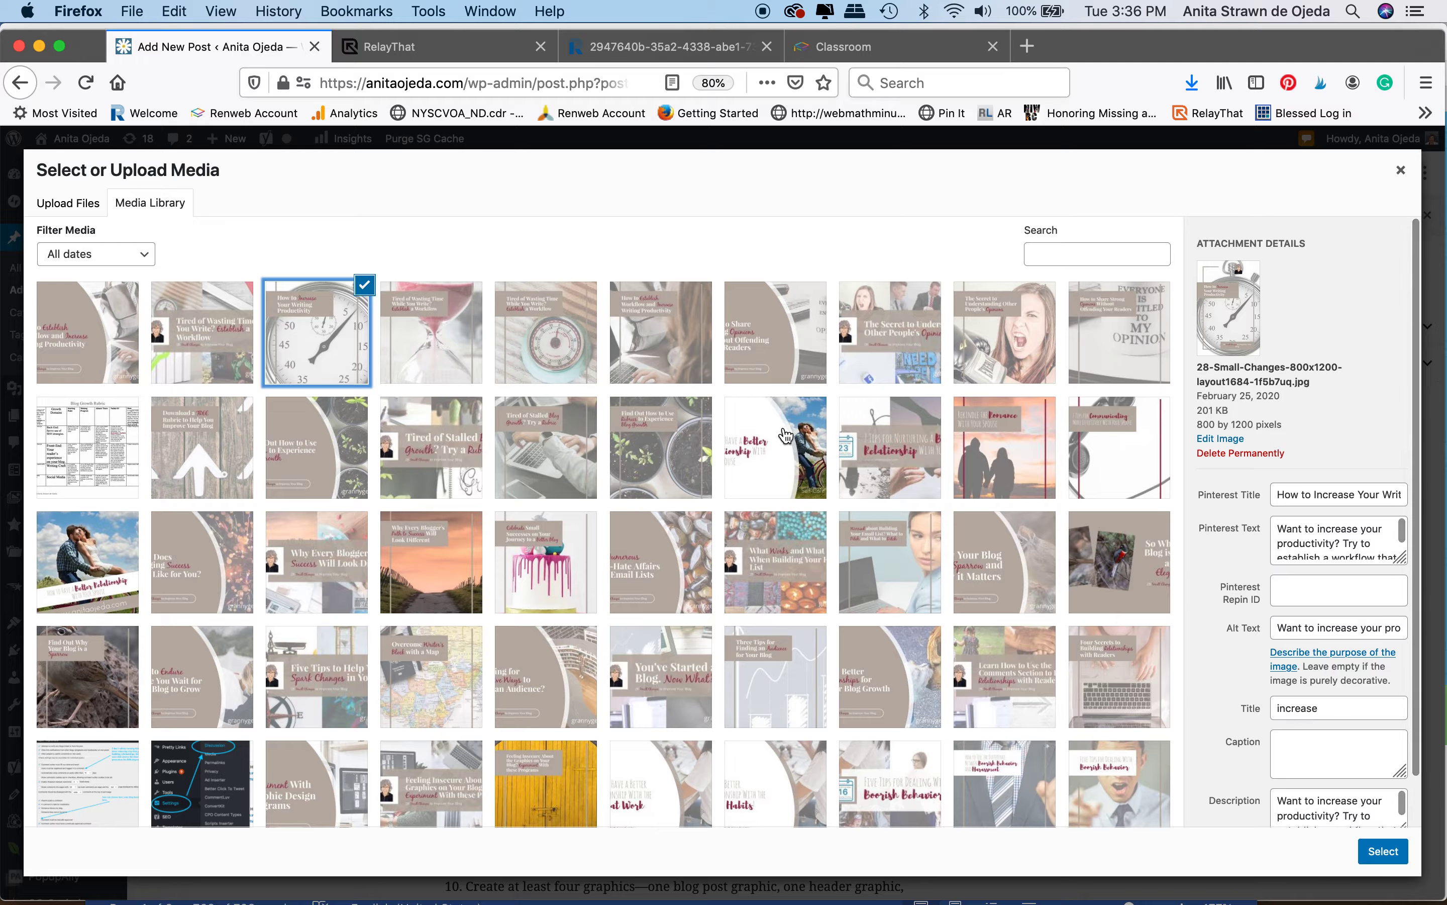
{"action": "left_click", "coordinate": [1375, 855]}
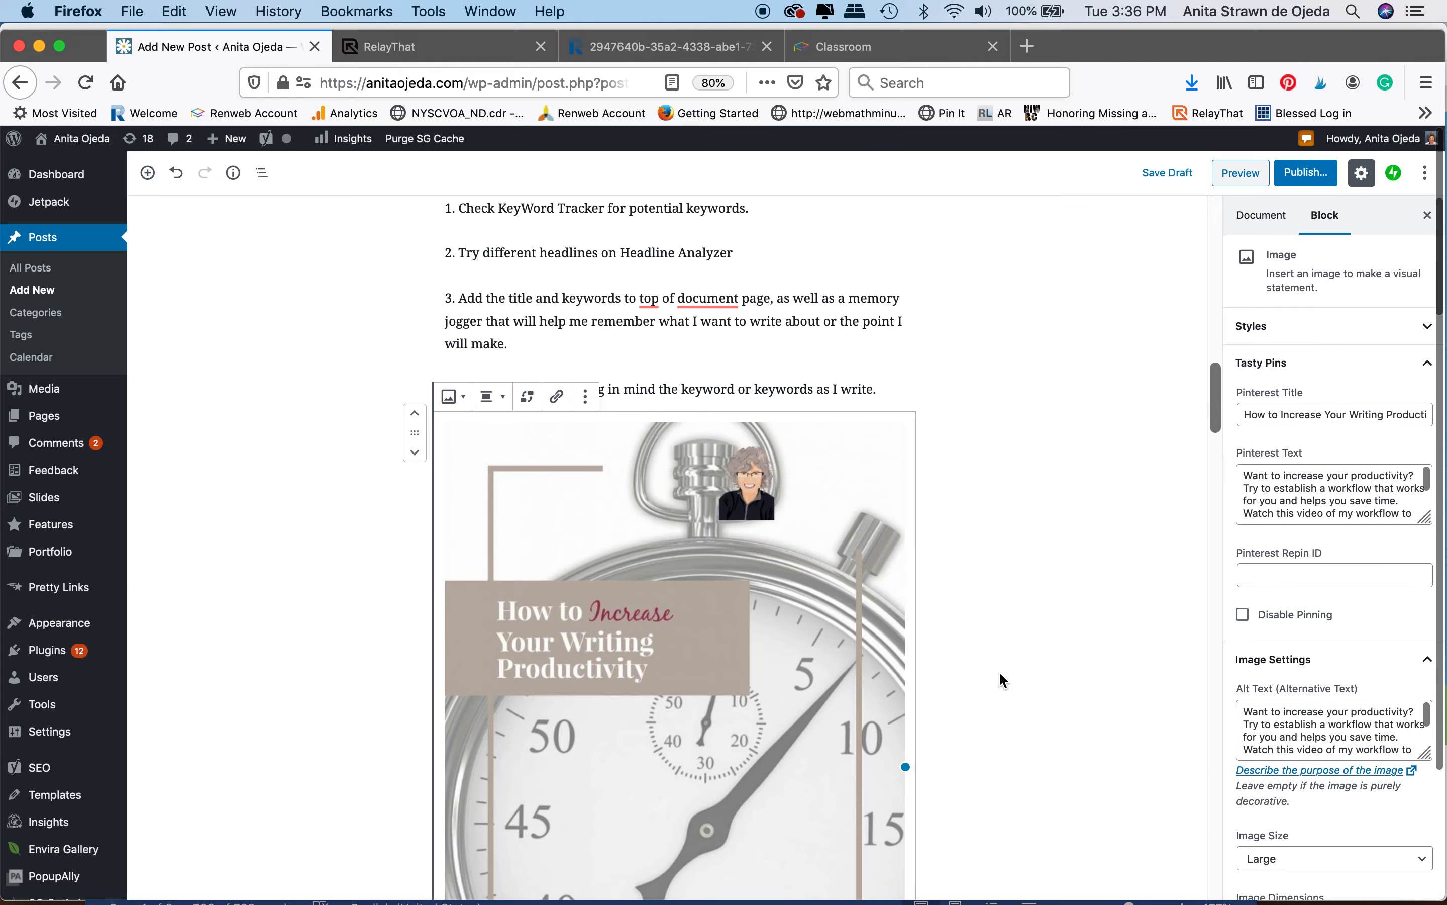
Step: Align the stopwatch graphic to the right of the text and resize it to 50%
{"action": "left_click", "coordinate": [491, 397]}
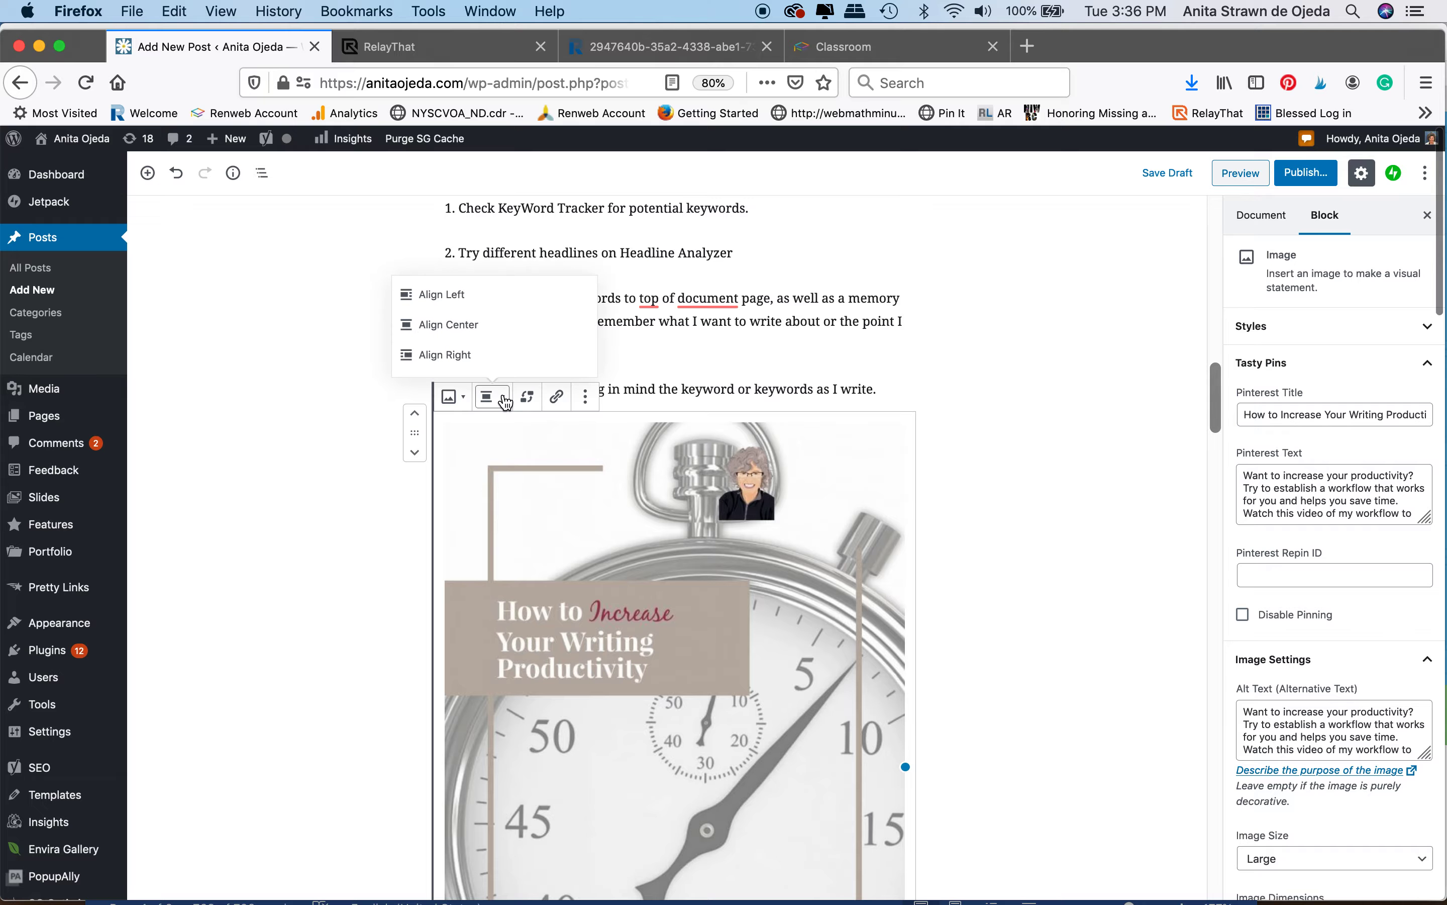
{"action": "left_click", "coordinate": [476, 366]}
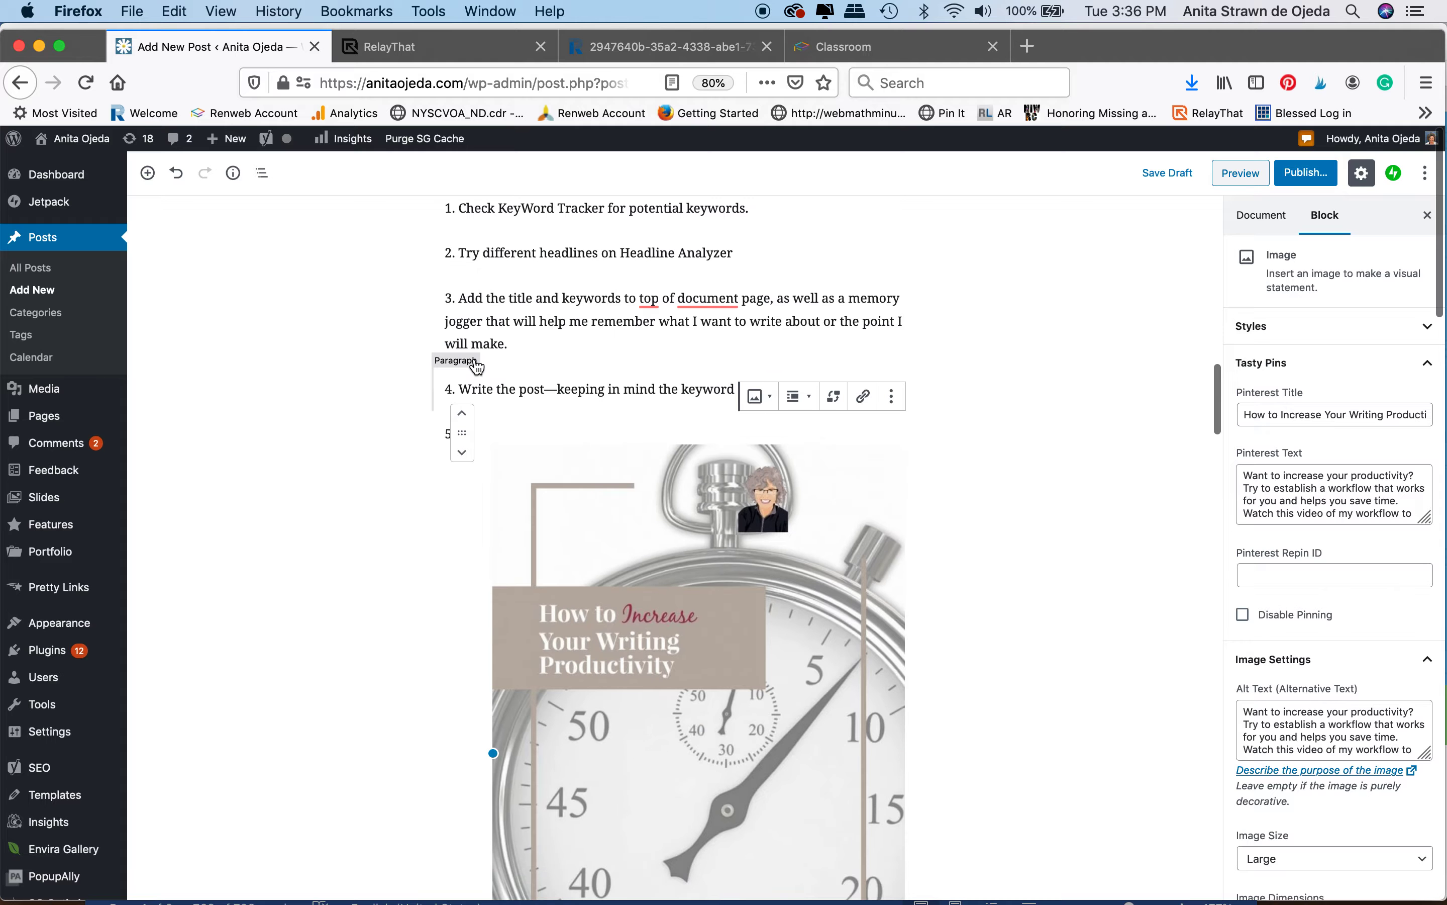
{"action": "scroll", "coordinate": [1058, 792], "scroll_direction": "down", "scroll_amount": 5}
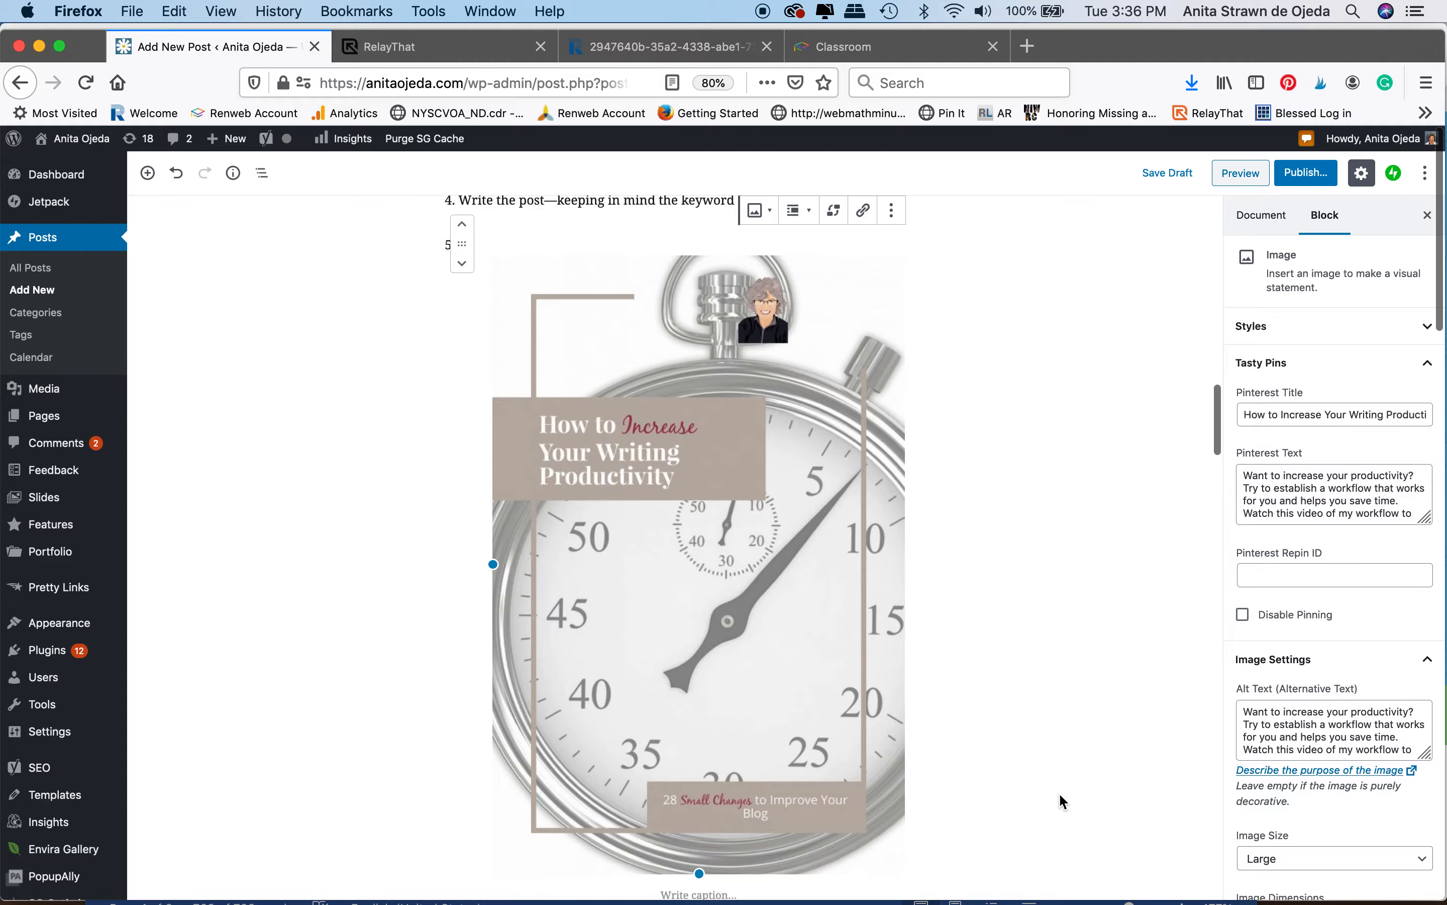
{"action": "scroll", "coordinate": [1347, 718], "scroll_direction": "down", "scroll_amount": 5}
{"action": "left_click", "coordinate": [1284, 830]}
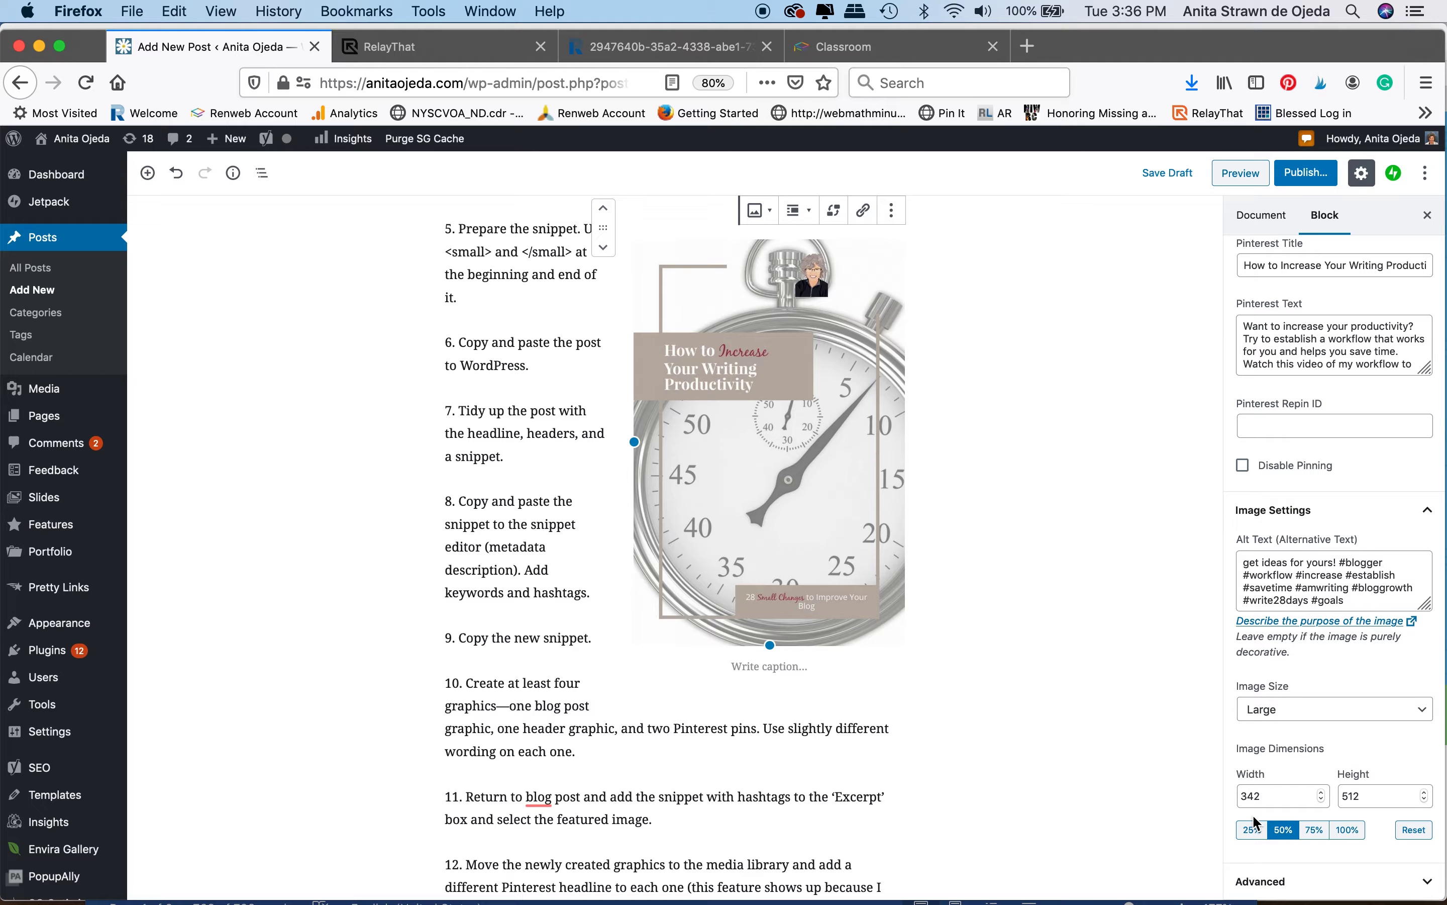
Step: Accept Grammarly's suggestion to change "blog" to "the blog" in numbered step 11
{"action": "scroll", "coordinate": [668, 497], "scroll_direction": "down", "scroll_amount": 10}
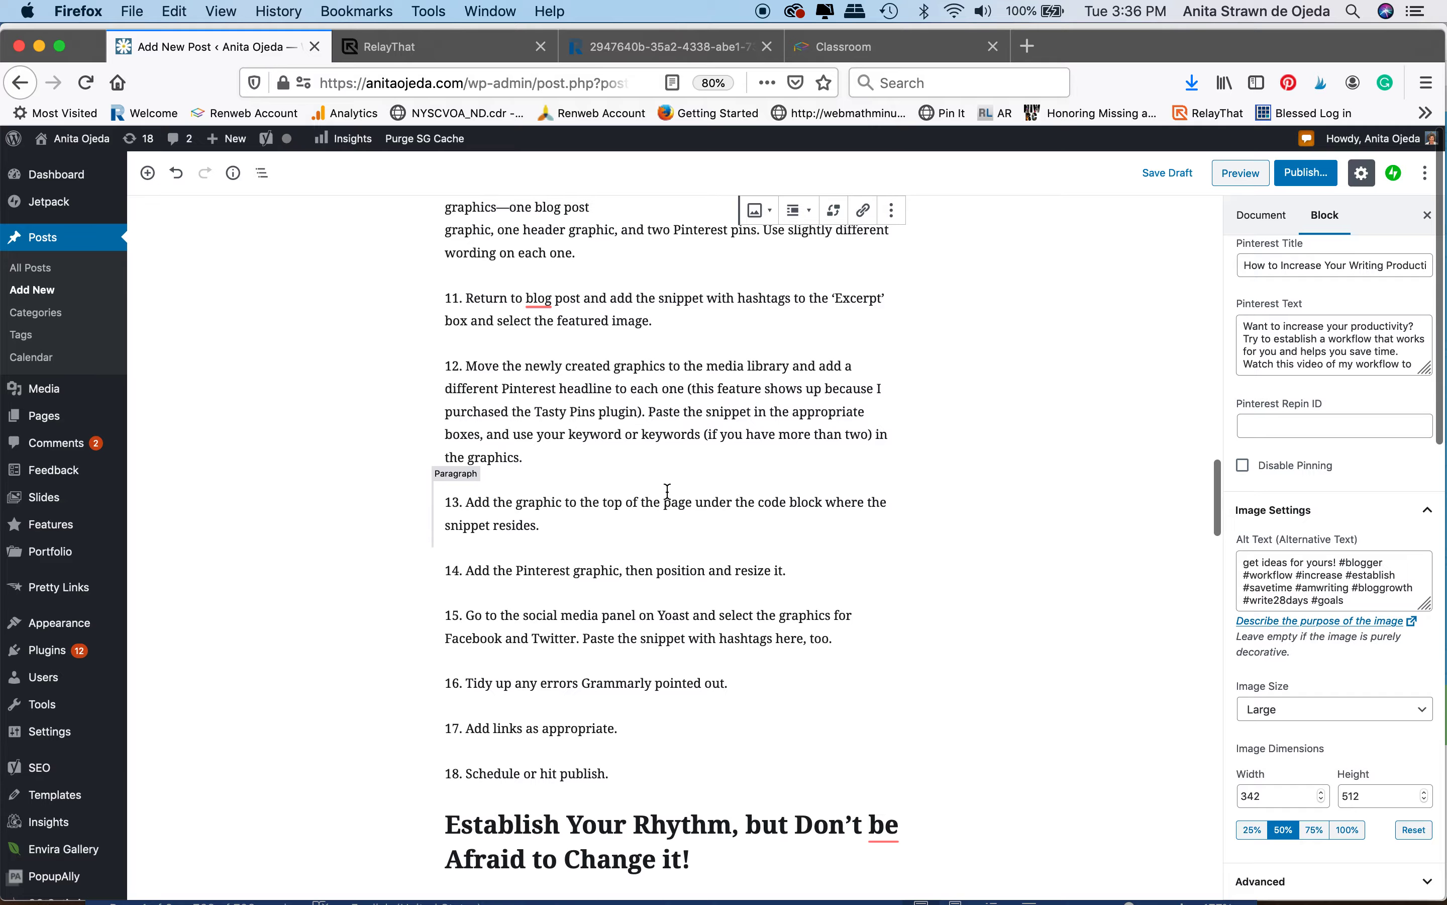
{"action": "scroll", "coordinate": [668, 490], "scroll_direction": "up", "scroll_amount": 4}
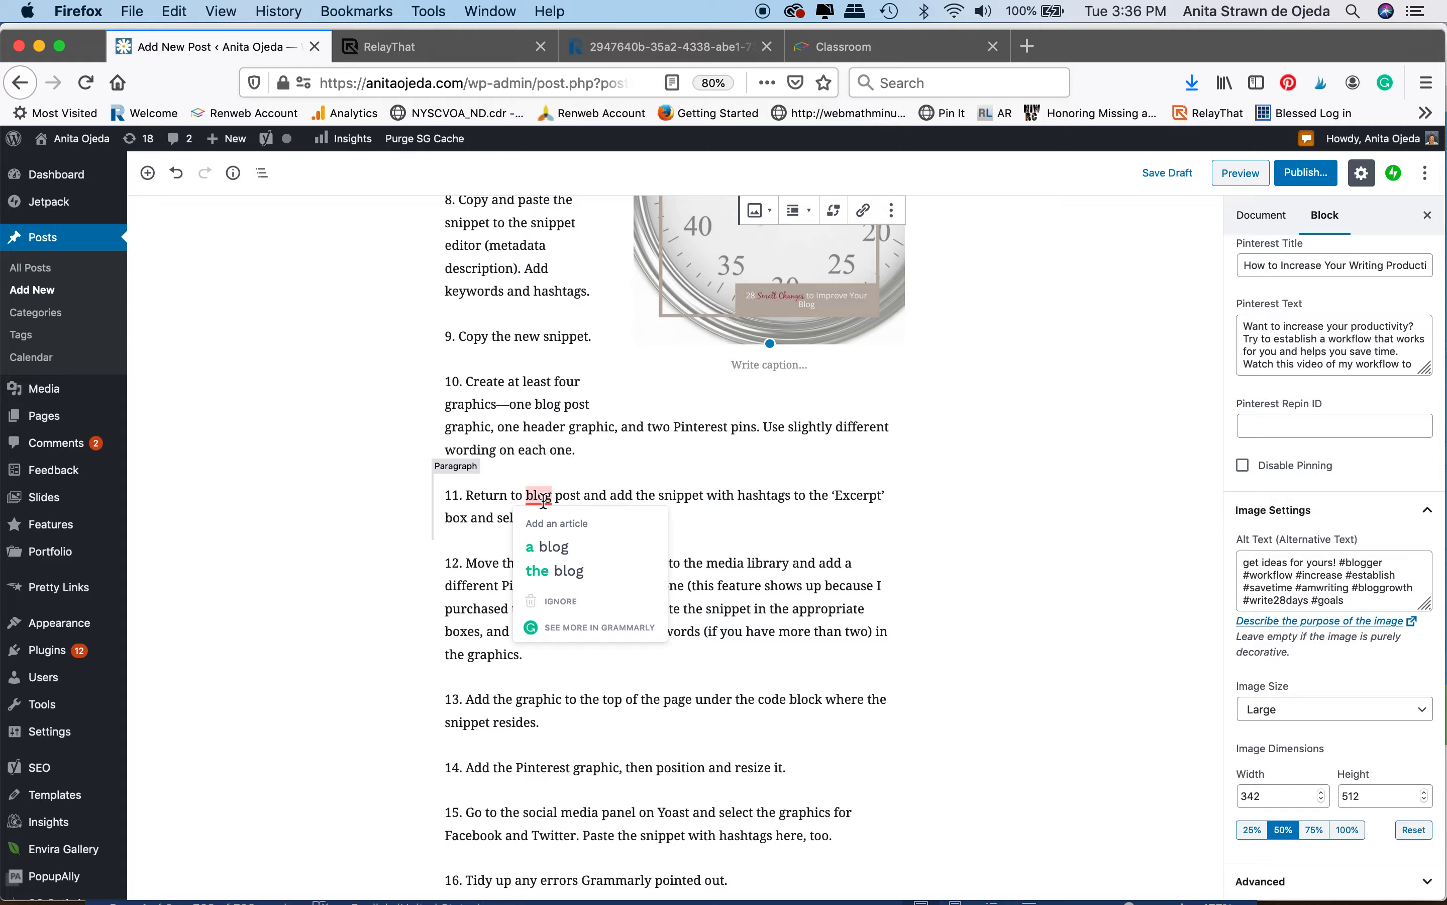
{"action": "mouse_move", "coordinate": [531, 497]}
{"action": "left_click", "coordinate": [550, 568]}
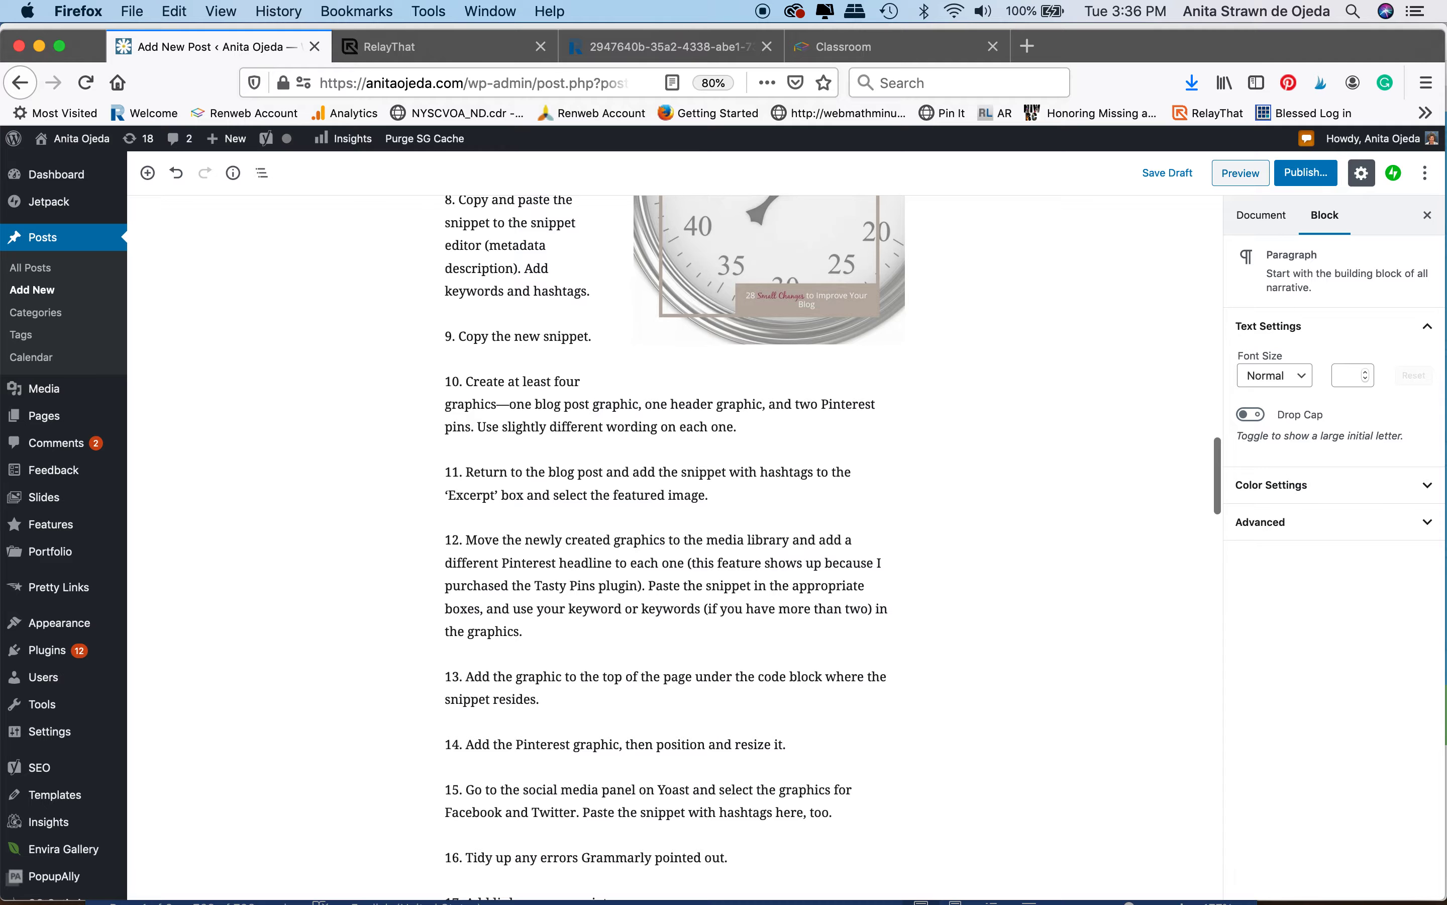
Step: Check Grammarly's suggestion for the word "out" in the Full Focus Planner paragraph
{"action": "scroll", "coordinate": [668, 538], "scroll_direction": "up", "scroll_amount": 8}
{"action": "scroll", "coordinate": [668, 538], "scroll_direction": "up", "scroll_amount": 10}
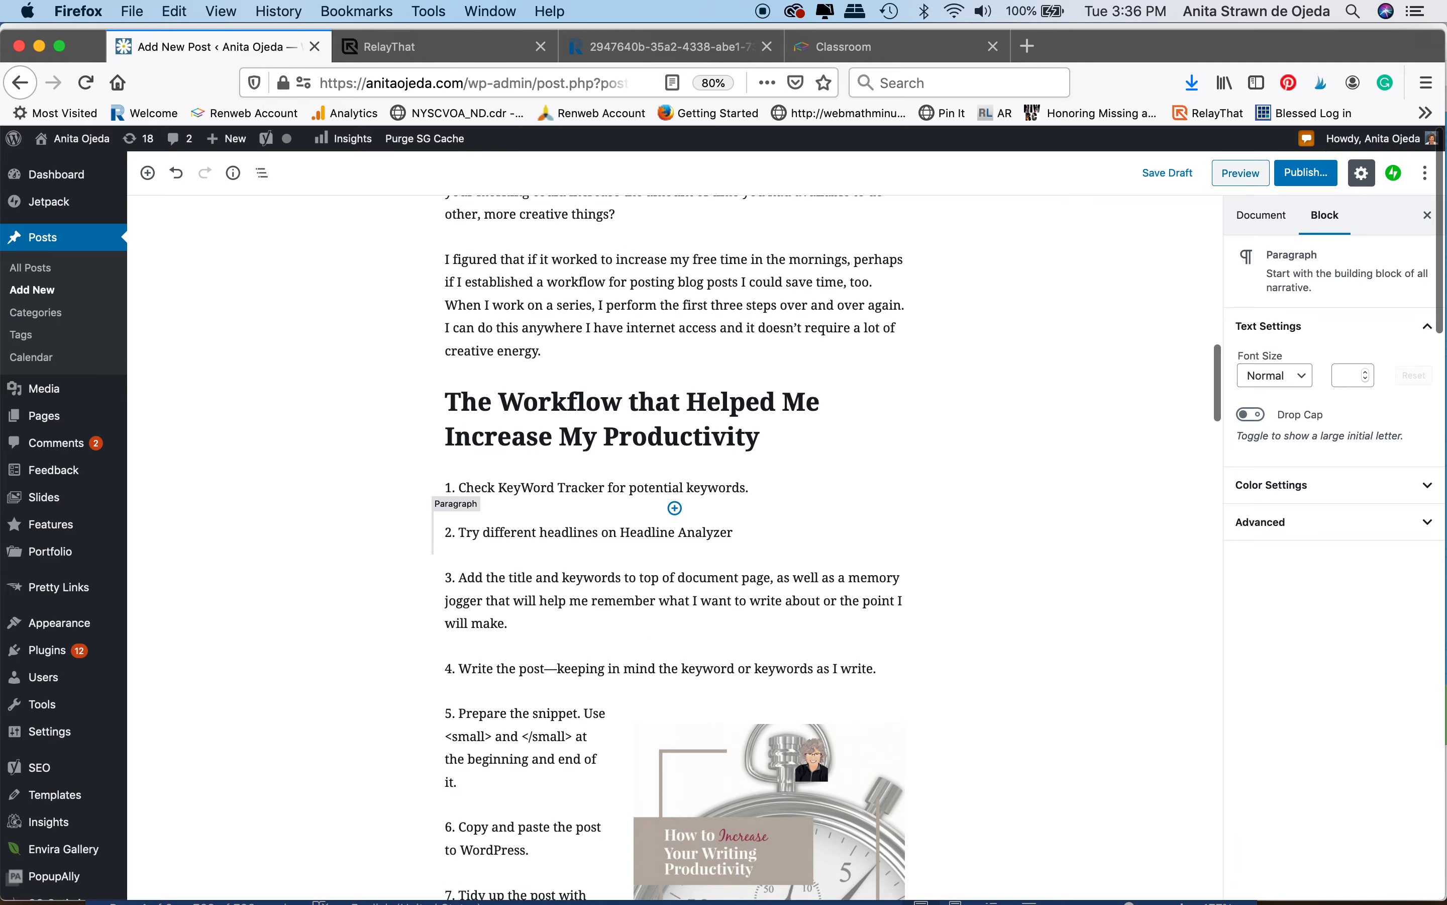
{"action": "scroll", "coordinate": [580, 295], "scroll_direction": "up", "scroll_amount": 2}
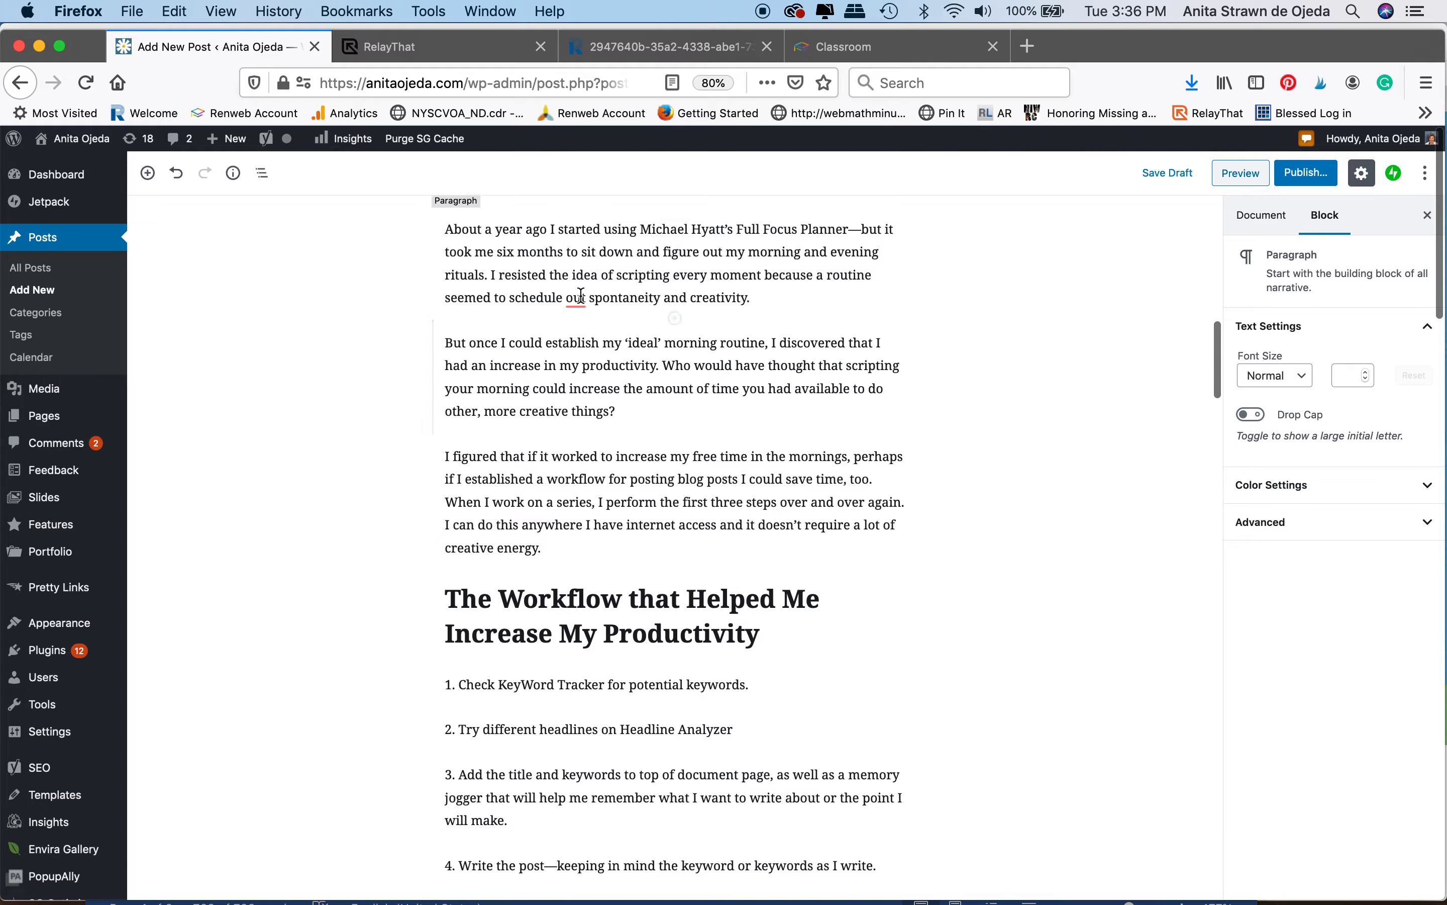
{"action": "mouse_move", "coordinate": [577, 297]}
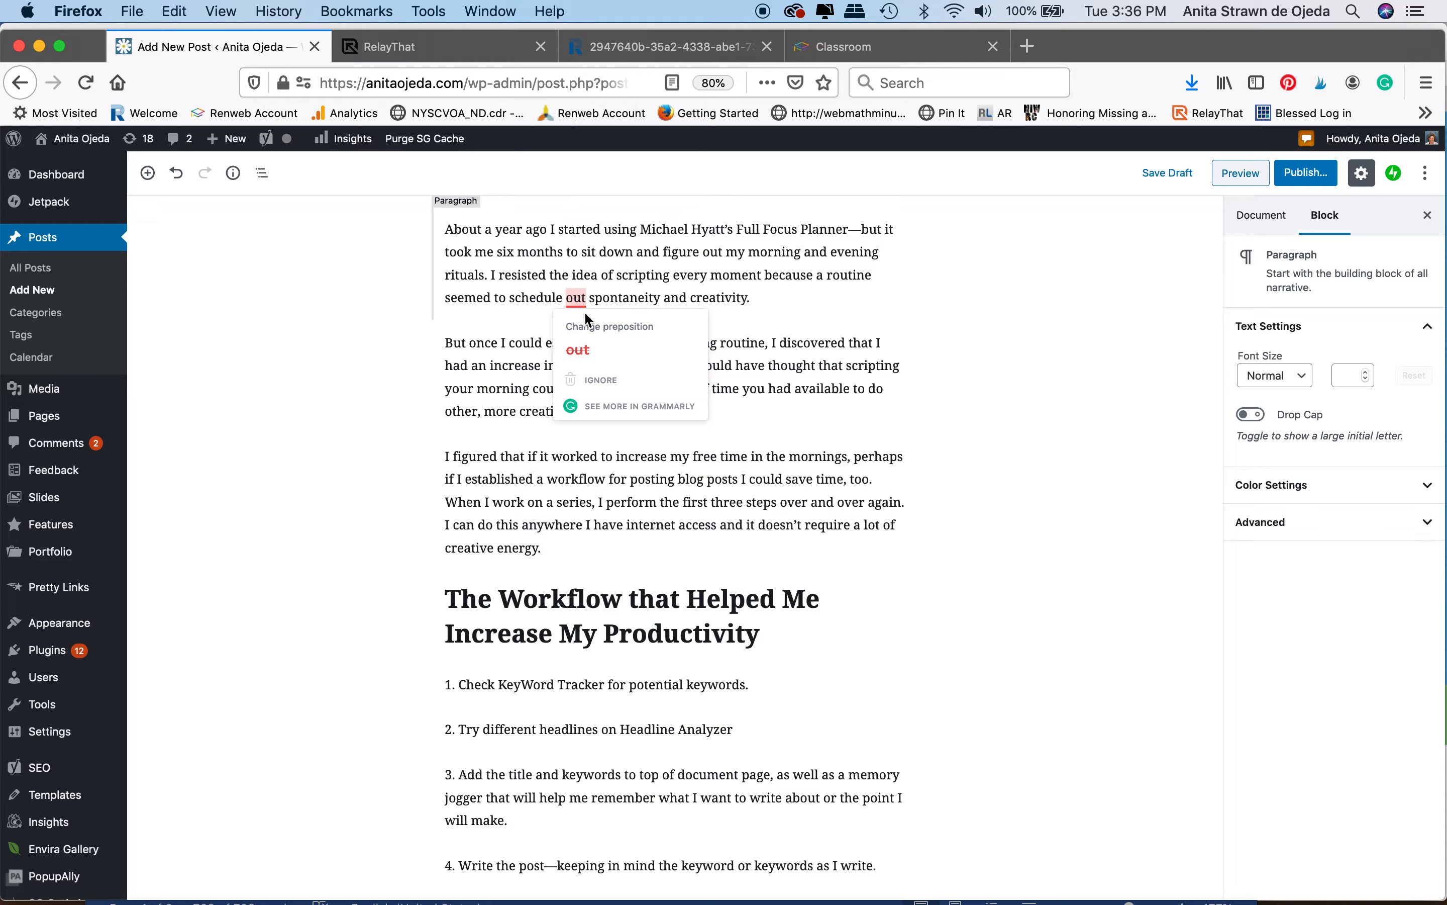
{"action": "scroll", "coordinate": [586, 563], "scroll_direction": "up", "scroll_amount": 6}
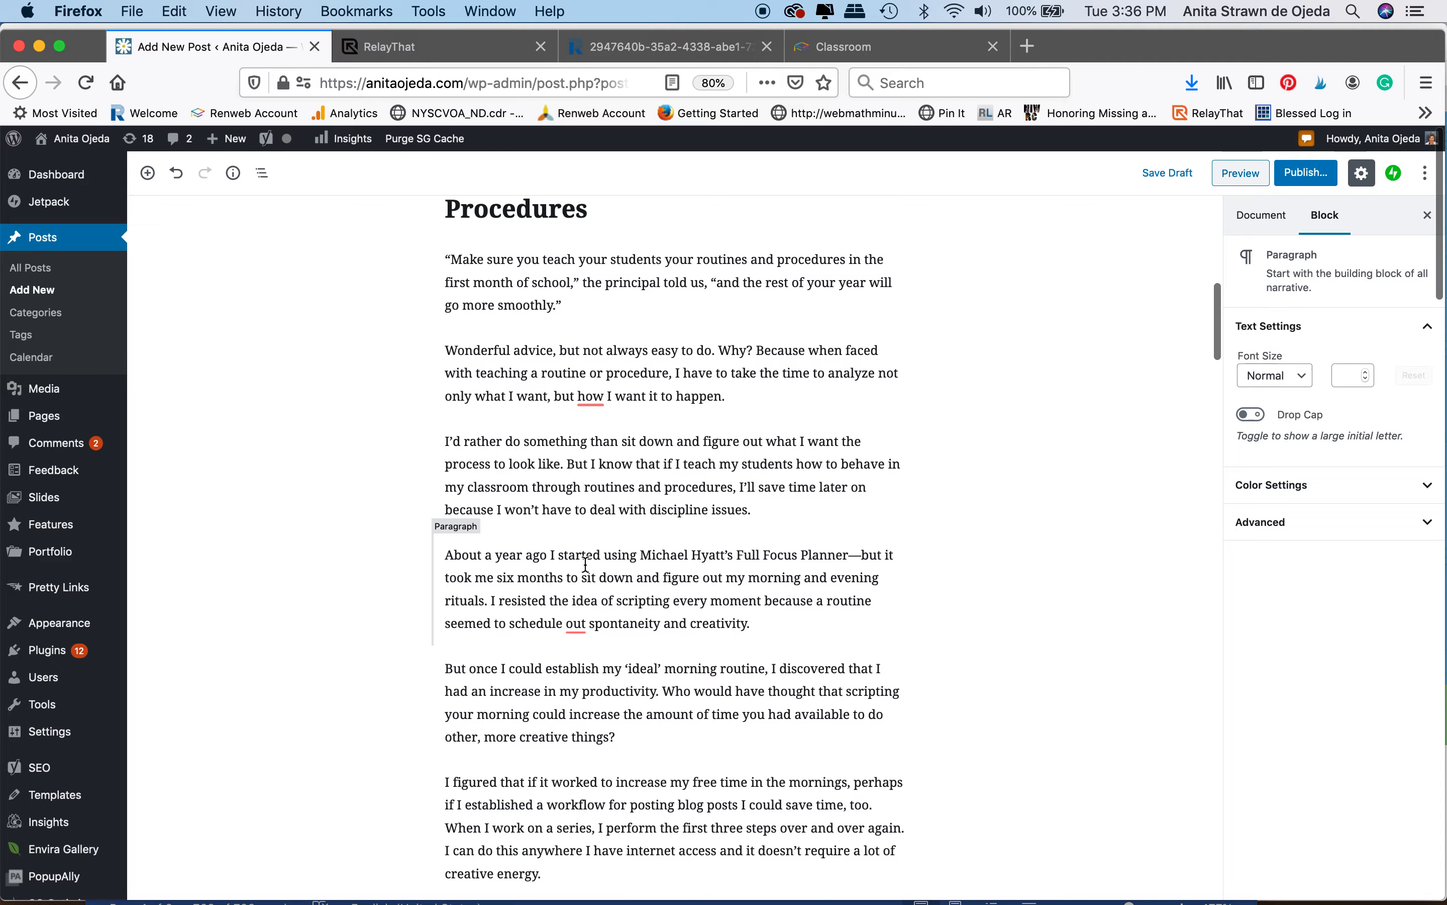
Step: Capitalize "be" as "Be" in the "Establish Your Rhythm, but Don't be Afraid to Change it!" heading
{"action": "scroll", "coordinate": [598, 460], "scroll_direction": "down", "scroll_amount": 20}
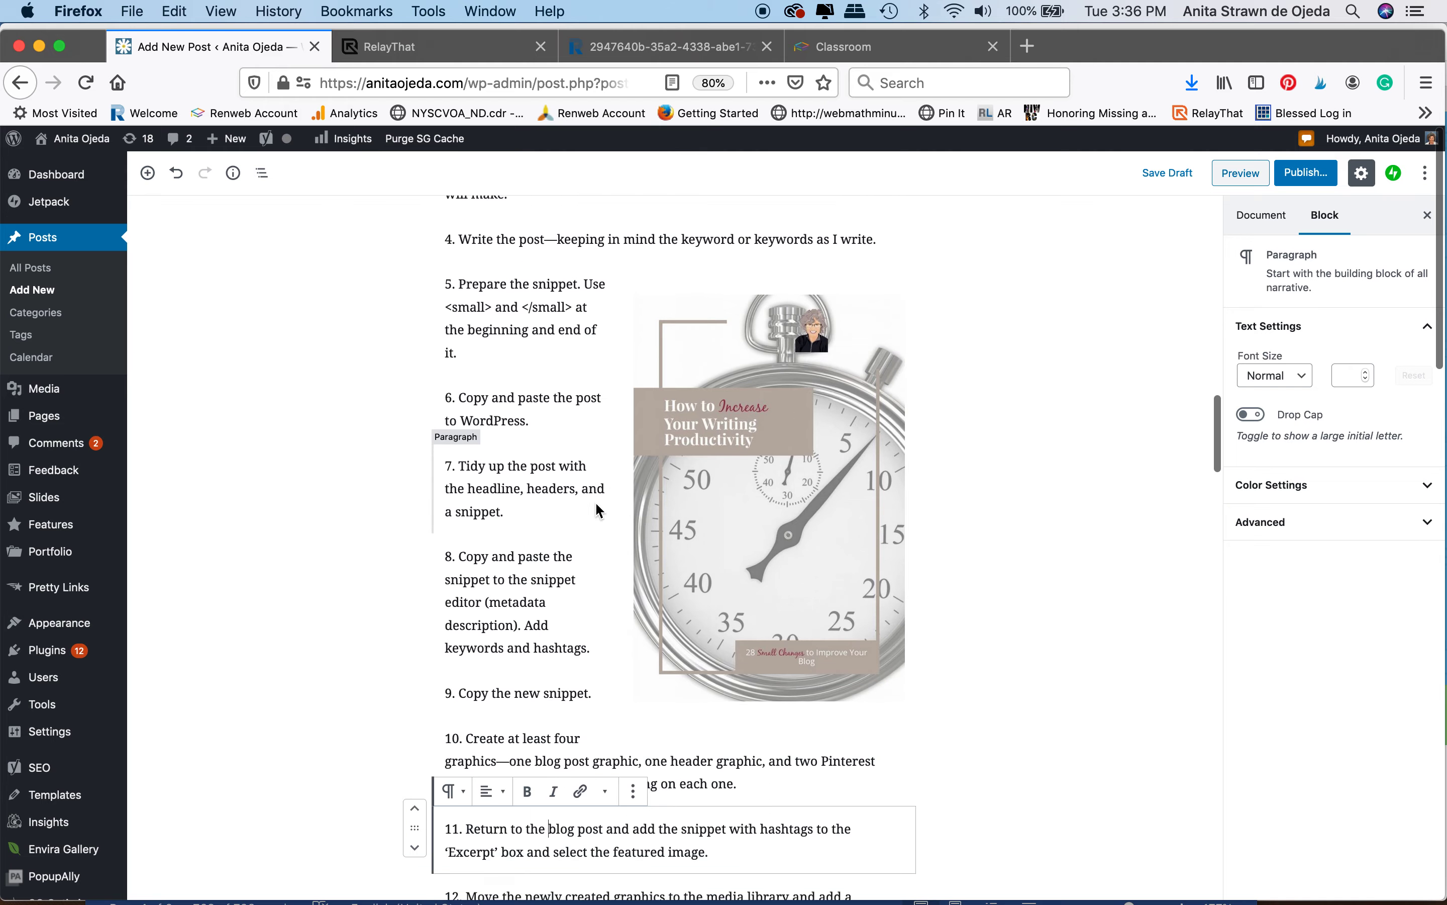
{"action": "scroll", "coordinate": [596, 502], "scroll_direction": "down", "scroll_amount": 10}
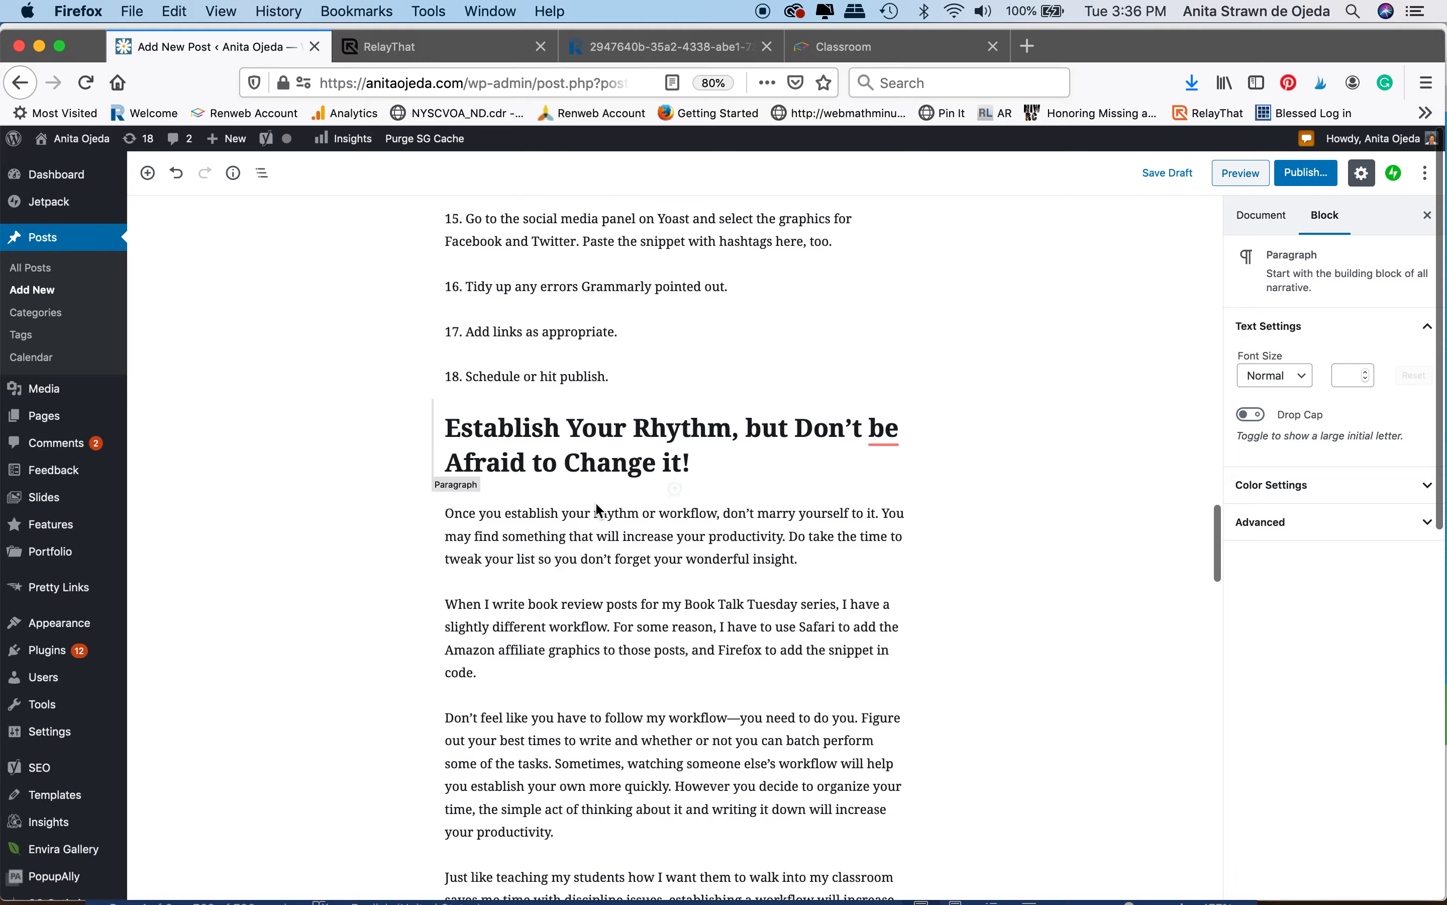
{"action": "mouse_move", "coordinate": [893, 398]}
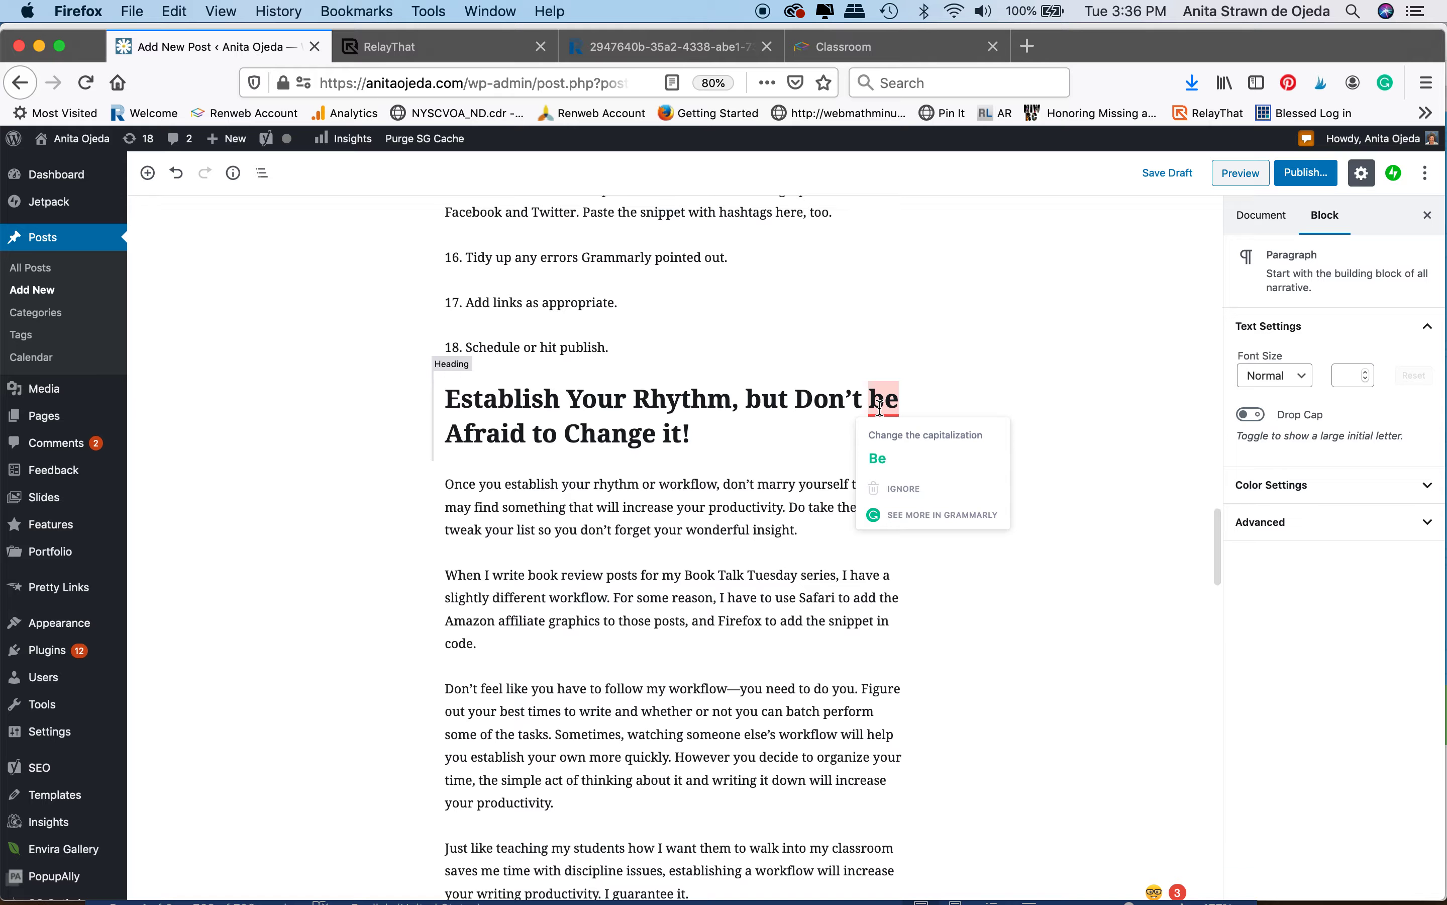
{"action": "left_click", "coordinate": [880, 407]}
{"action": "key", "text": "BackSpace"}
{"action": "type", "text": "B"}
{"action": "scroll", "coordinate": [619, 480], "scroll_direction": "down", "scroll_amount": 3}
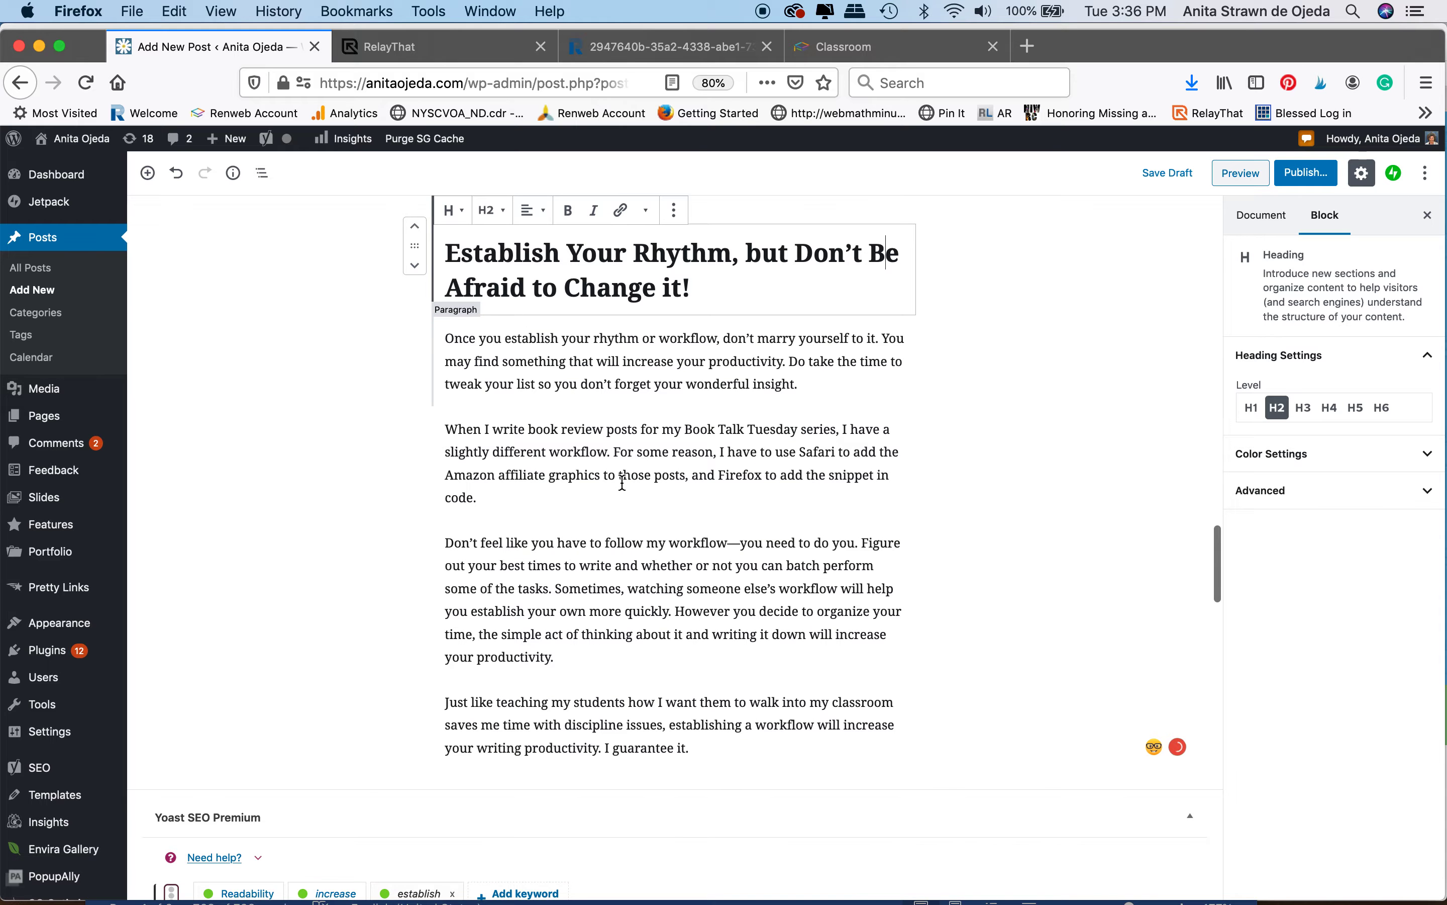
Step: Add a new numbered paragraph "17. Add Better Click to Tweet" below the step about tidying up Grammarly errors
{"action": "scroll", "coordinate": [622, 483], "scroll_direction": "down", "scroll_amount": 2}
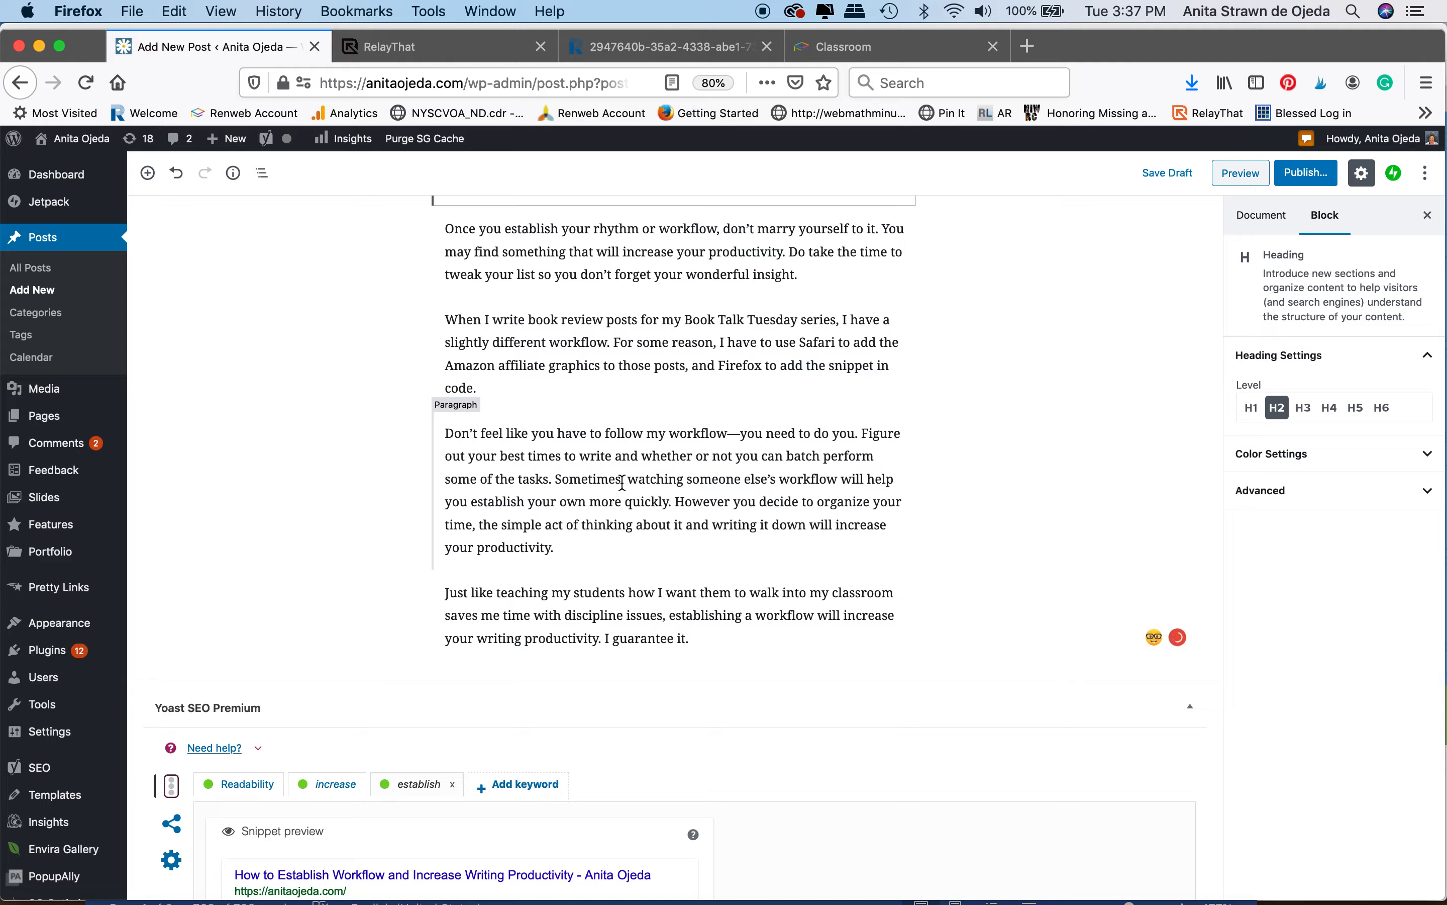
{"action": "scroll", "coordinate": [623, 482], "scroll_direction": "down", "scroll_amount": 2}
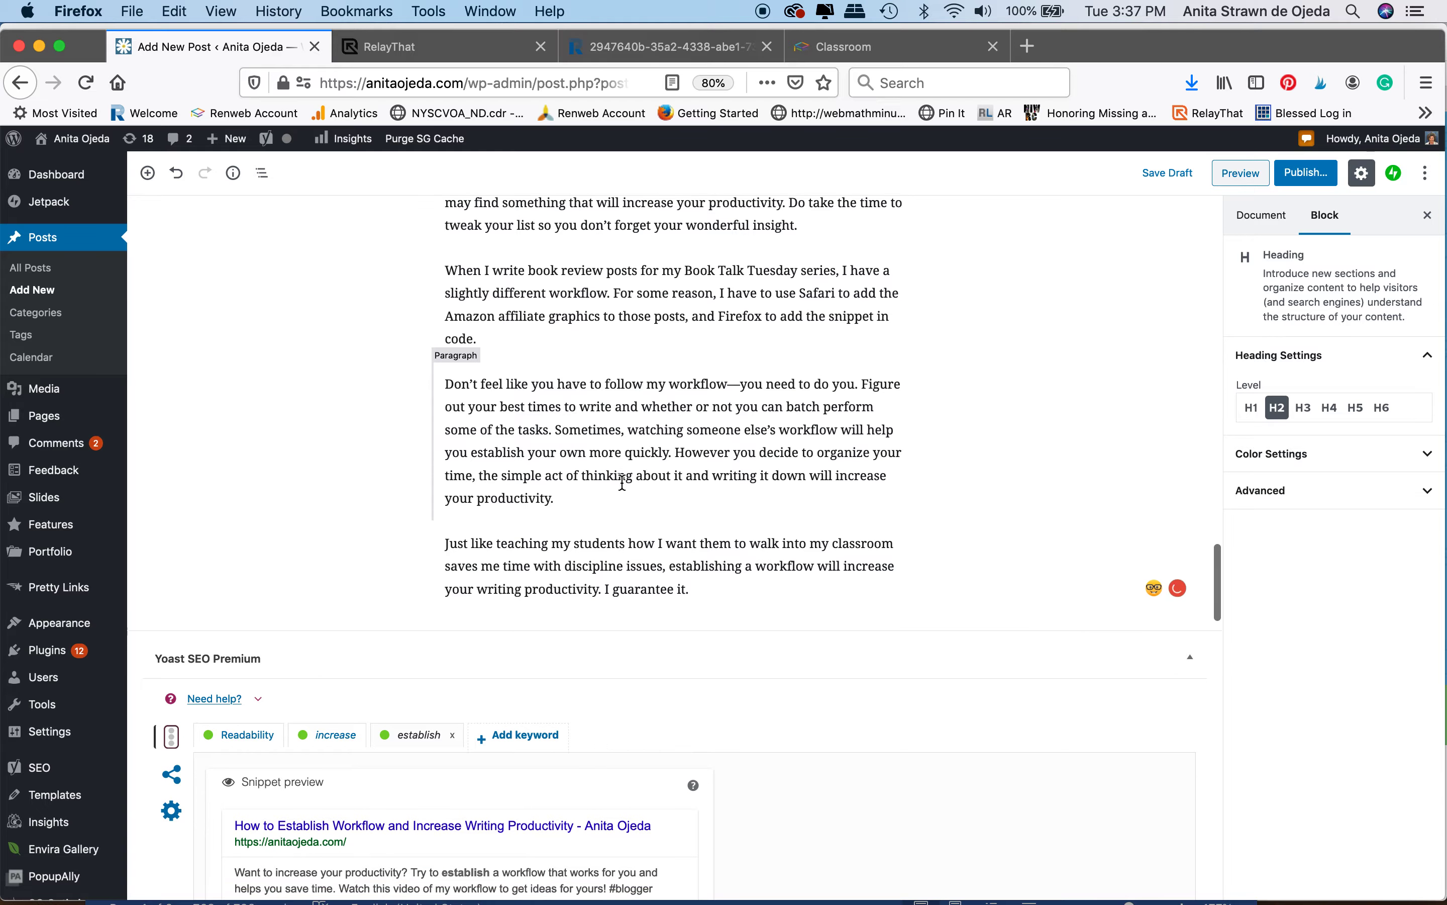
{"action": "scroll", "coordinate": [622, 483], "scroll_direction": "up", "scroll_amount": 3}
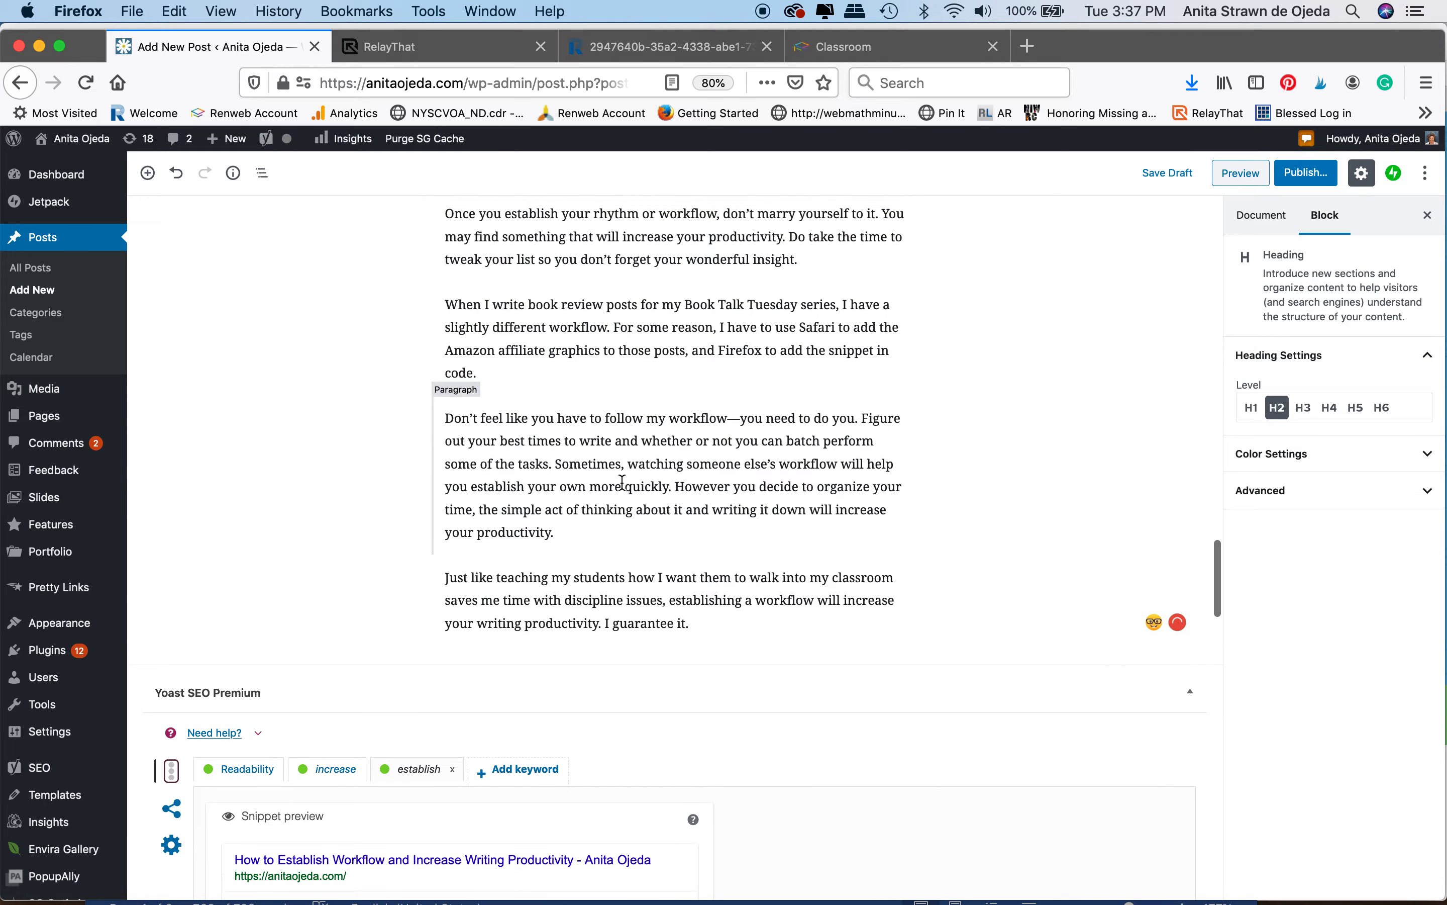
{"action": "scroll", "coordinate": [622, 483], "scroll_direction": "up", "scroll_amount": 15}
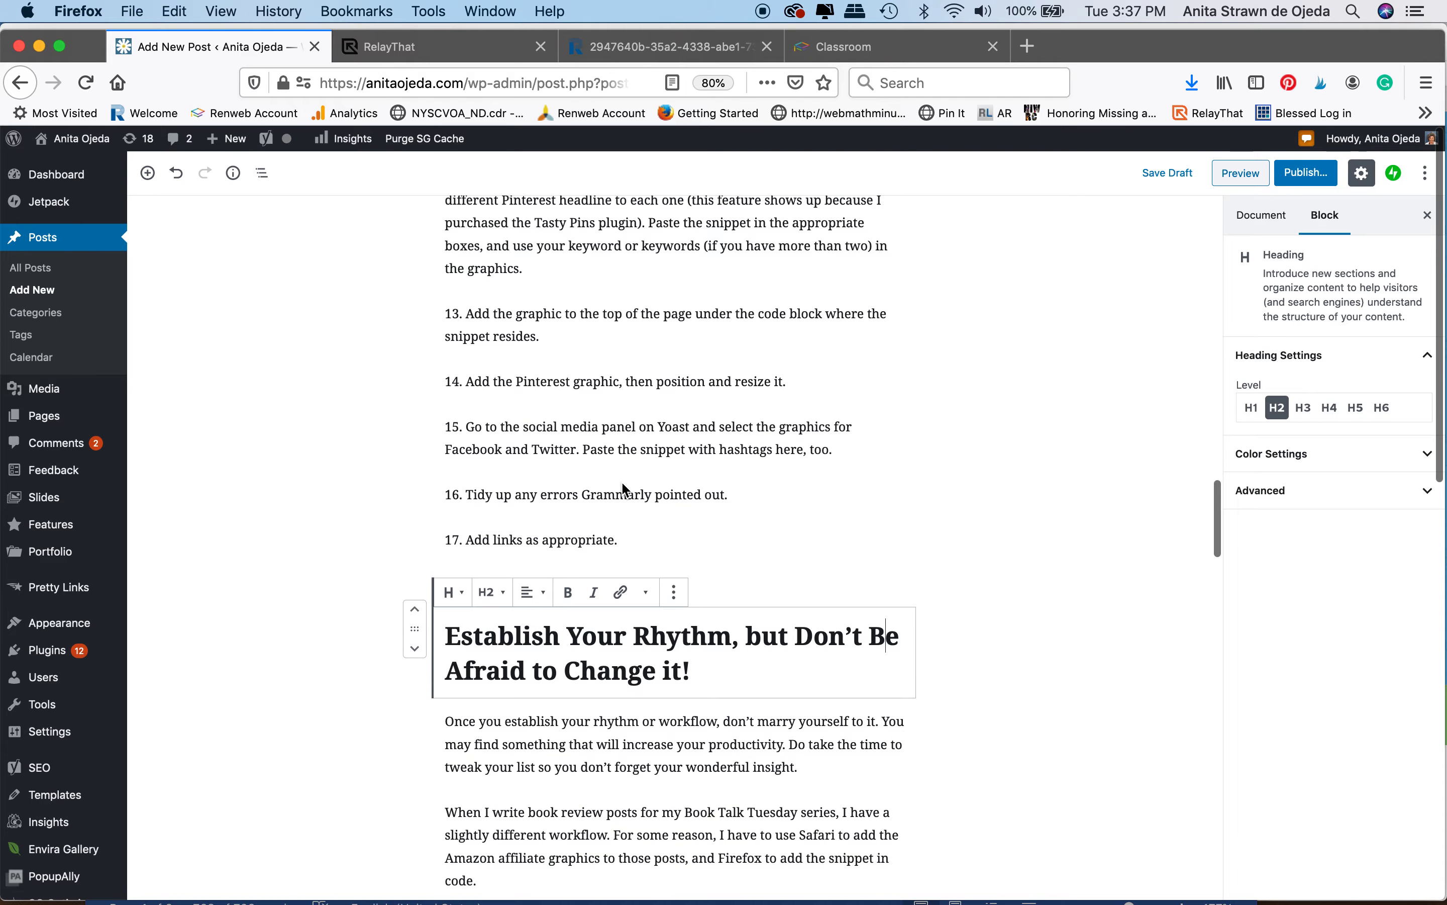
{"action": "scroll", "coordinate": [620, 481], "scroll_direction": "up", "scroll_amount": 12}
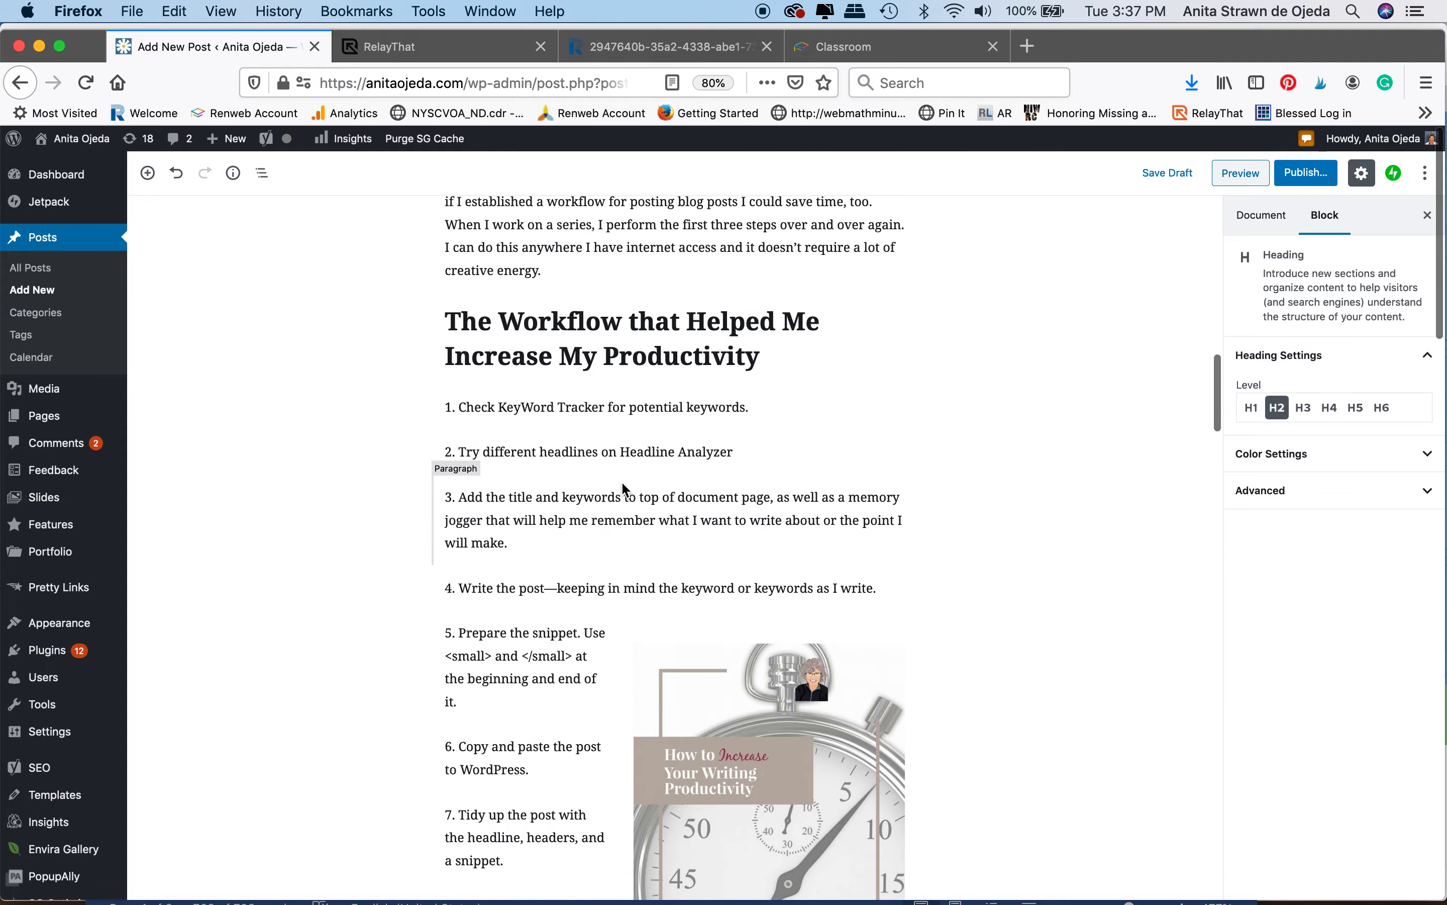
{"action": "scroll", "coordinate": [621, 481], "scroll_direction": "down", "scroll_amount": 15}
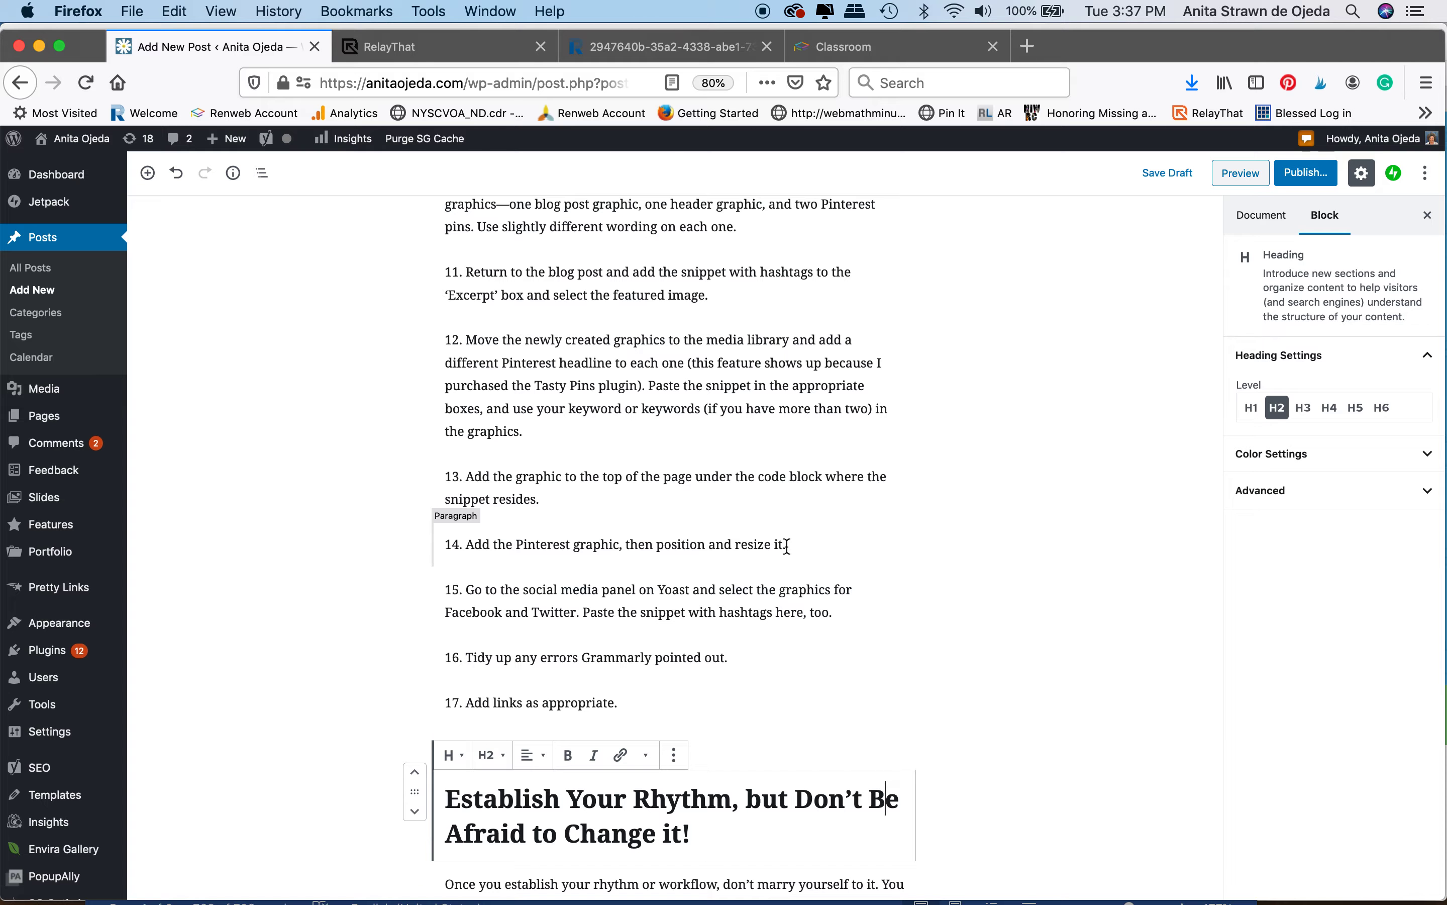
{"action": "left_click", "coordinate": [745, 657]}
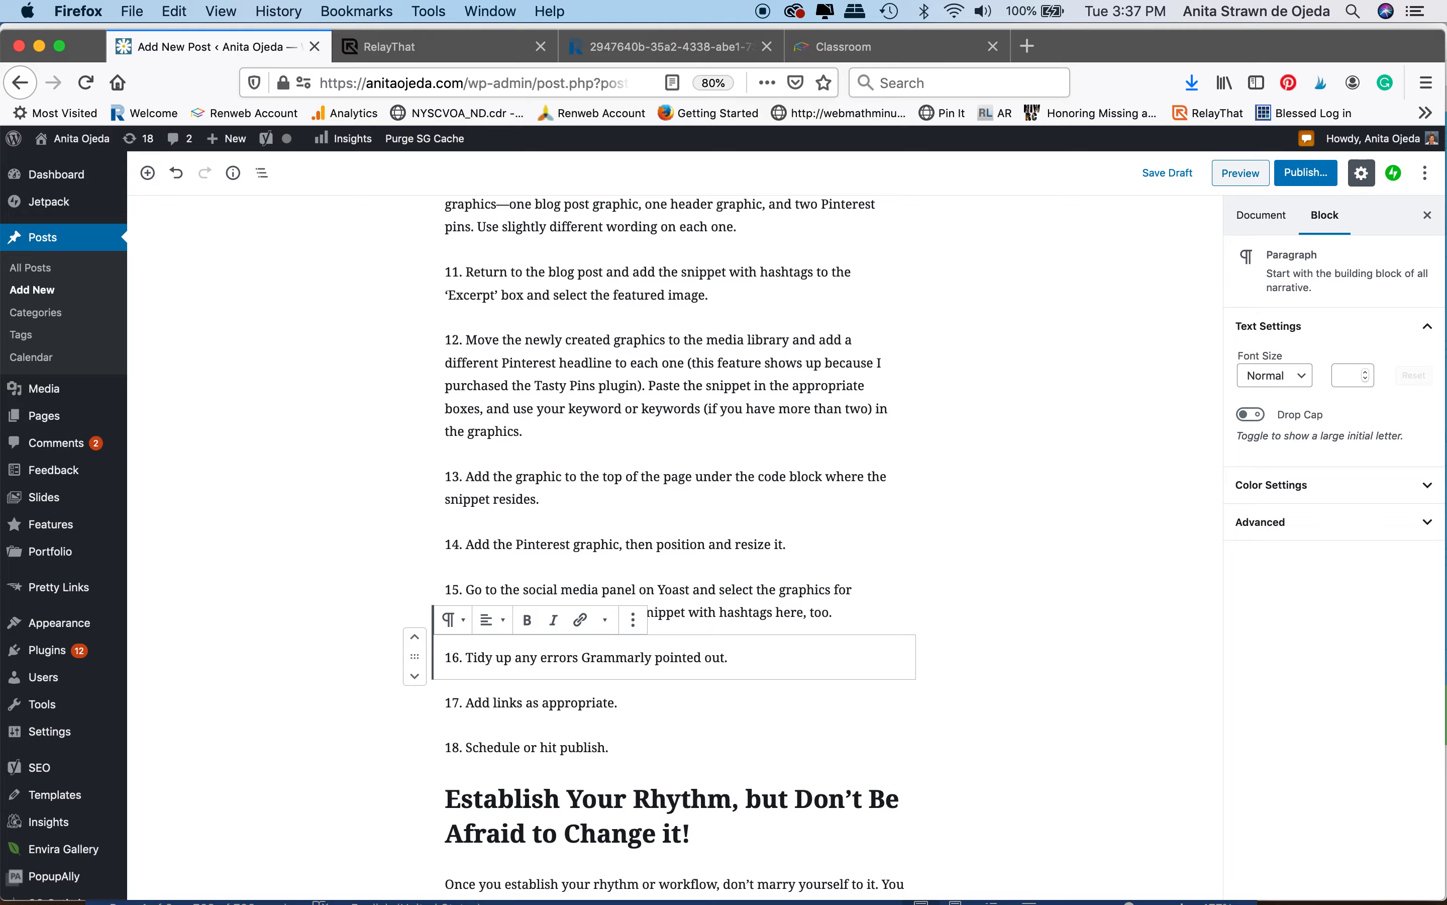
{"action": "key", "text": "Return"}
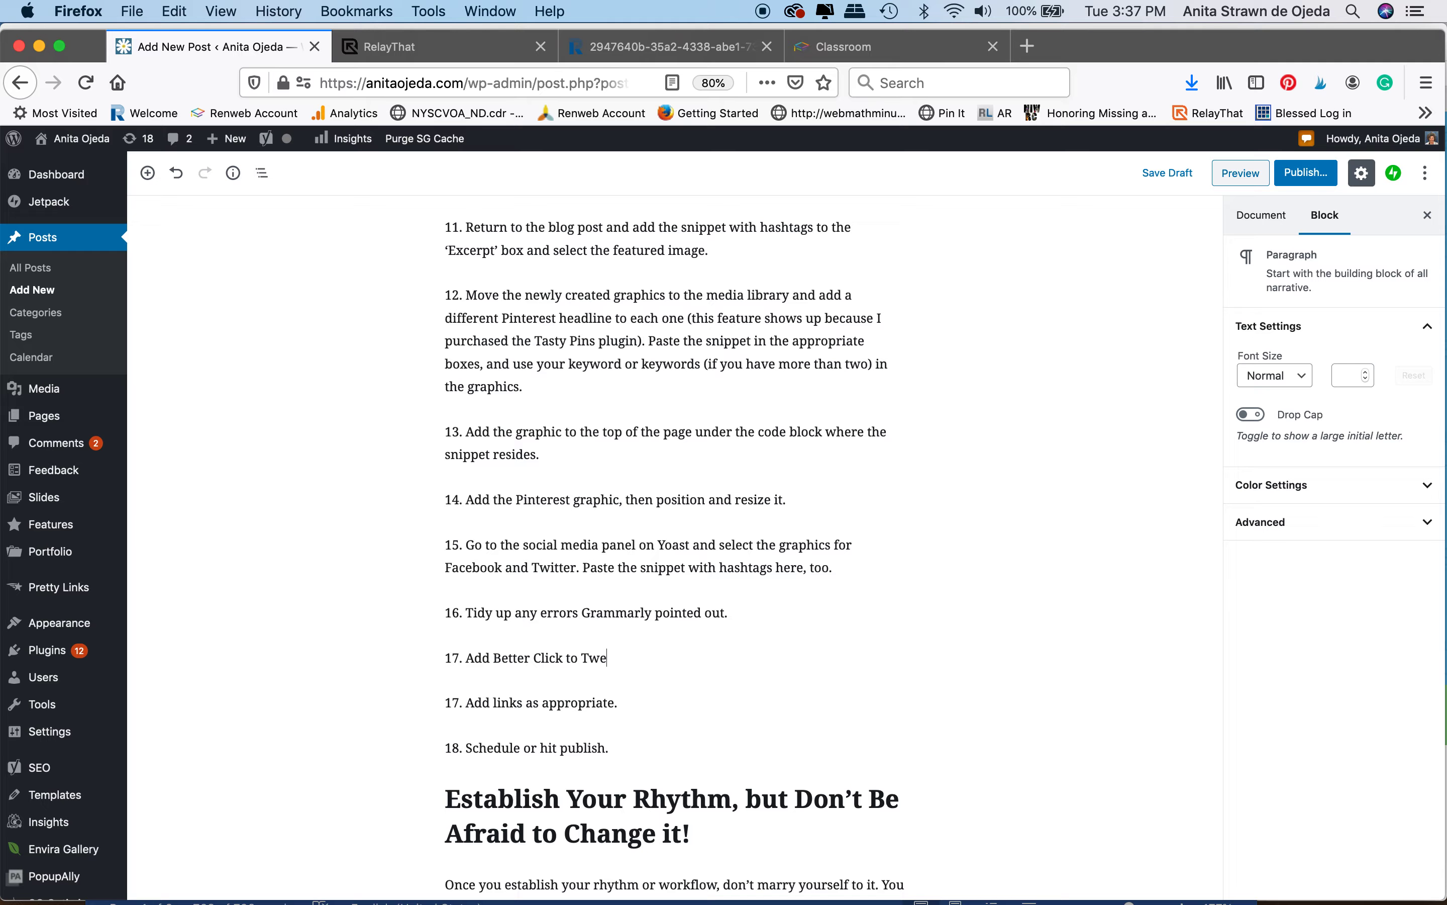
Step: Renumber the "Add links as appropriate" step as 18 and the "Schedule or hit publish" step as 19
{"action": "left_click", "coordinate": [464, 703]}
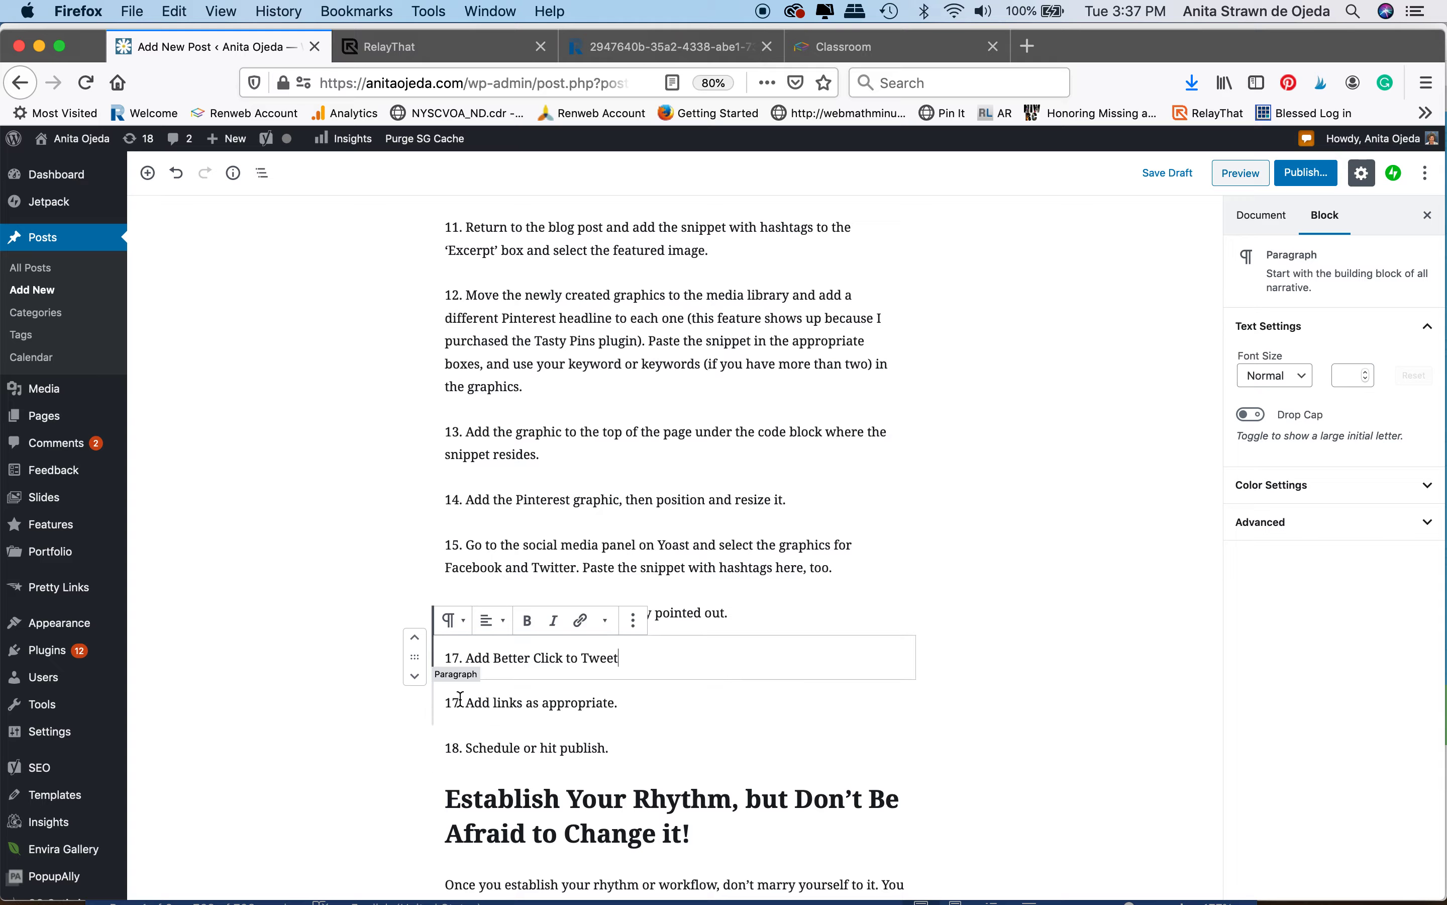
{"action": "key", "text": "BackSpace"}
{"action": "type", "text": "8"}
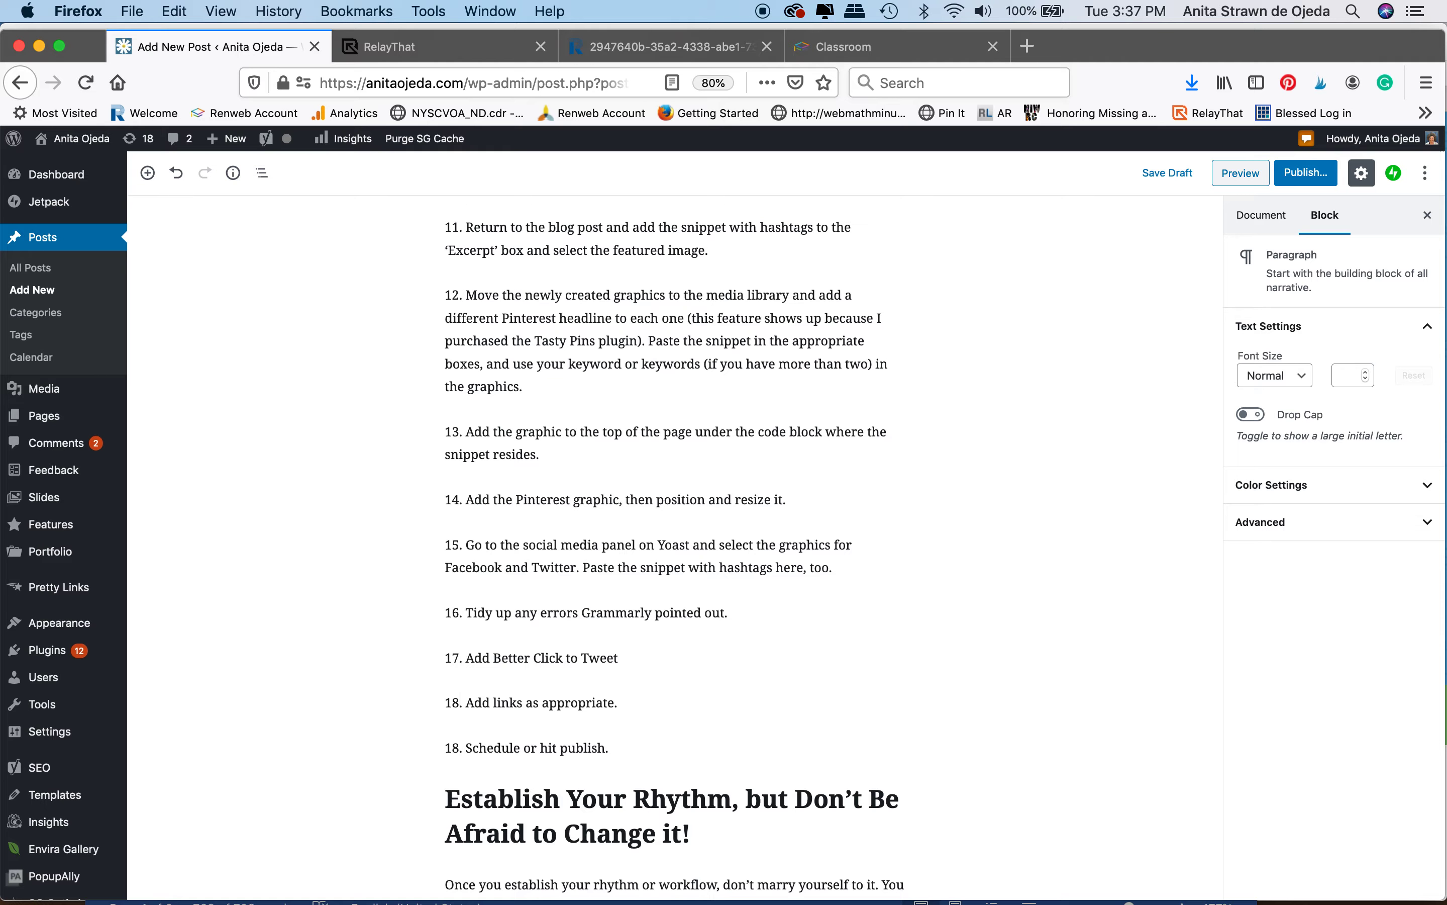
{"action": "left_click", "coordinate": [461, 747]}
{"action": "key", "text": "BackSpace"}
{"action": "type", "text": "9"}
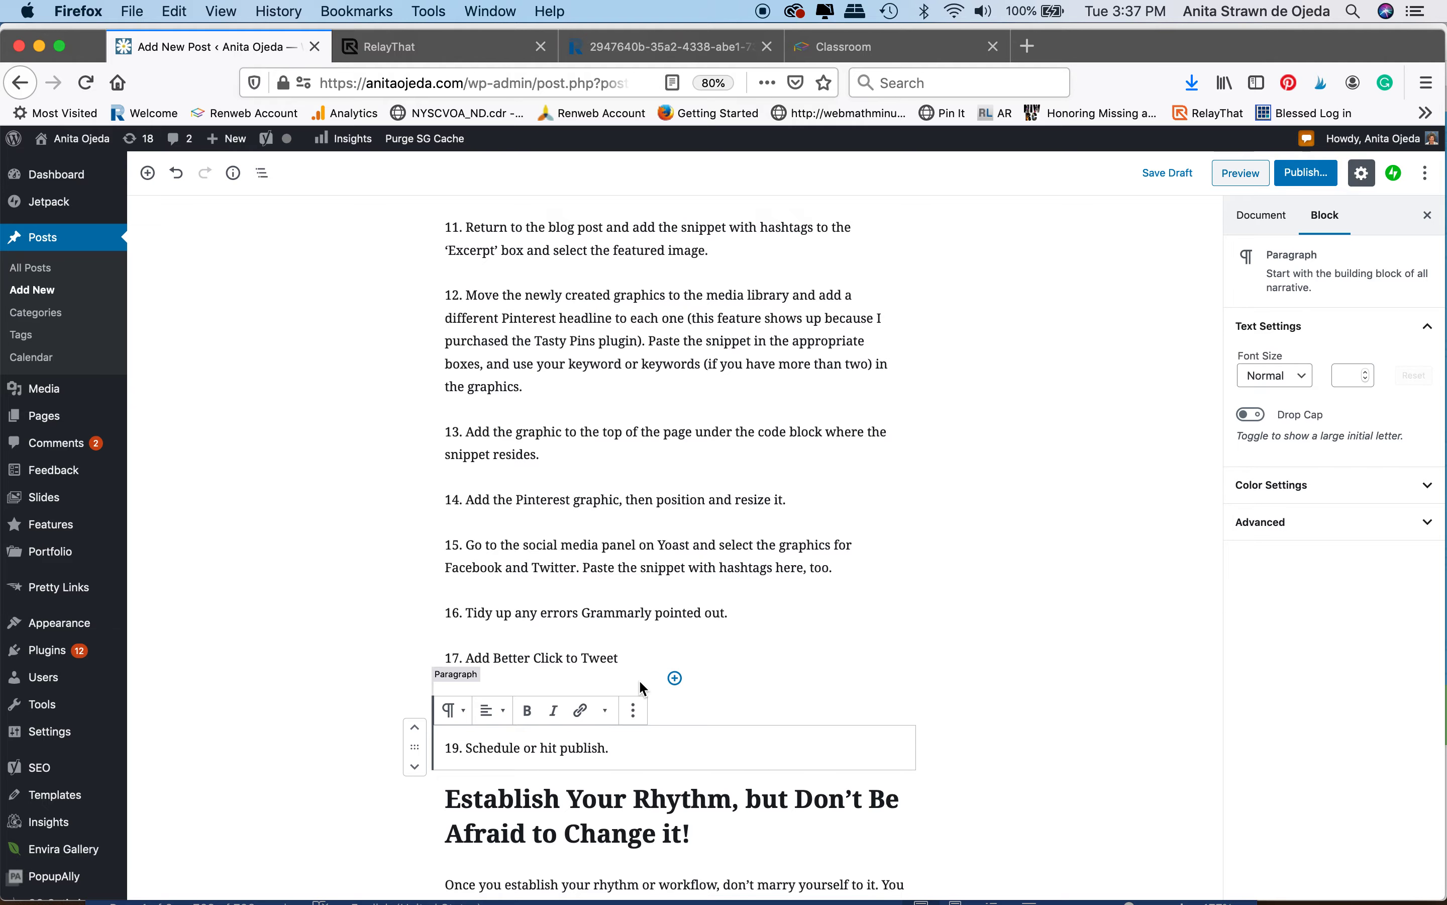
Step: Insert a Better Click to Tweet block below the paragraph about book review posts
{"action": "scroll", "coordinate": [639, 681], "scroll_direction": "down", "scroll_amount": 3}
{"action": "scroll", "coordinate": [640, 681], "scroll_direction": "down", "scroll_amount": 5}
{"action": "left_click", "coordinate": [628, 574]}
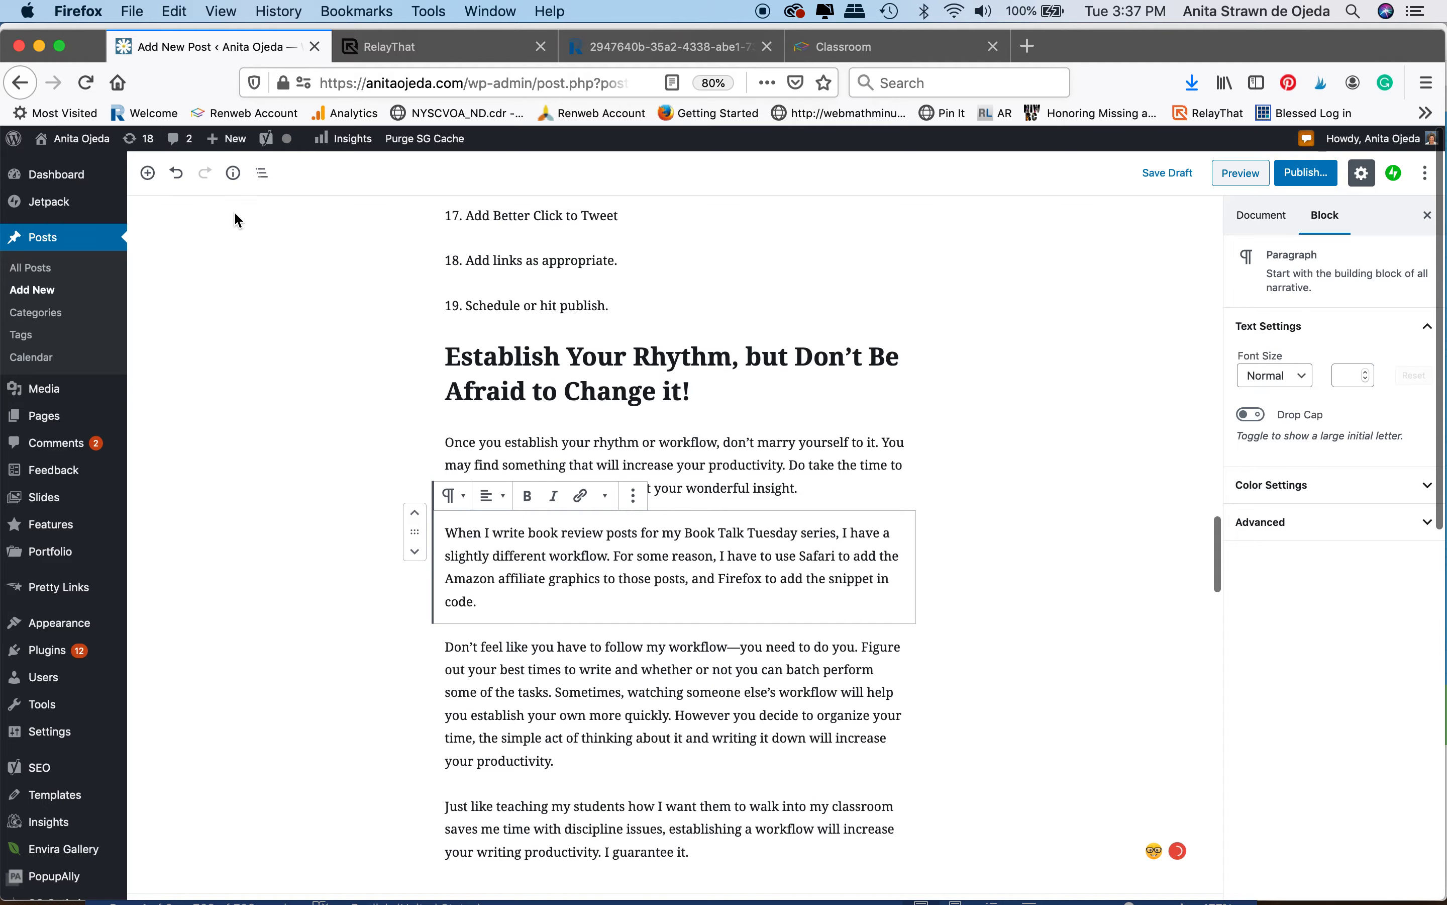
{"action": "left_click", "coordinate": [148, 173]}
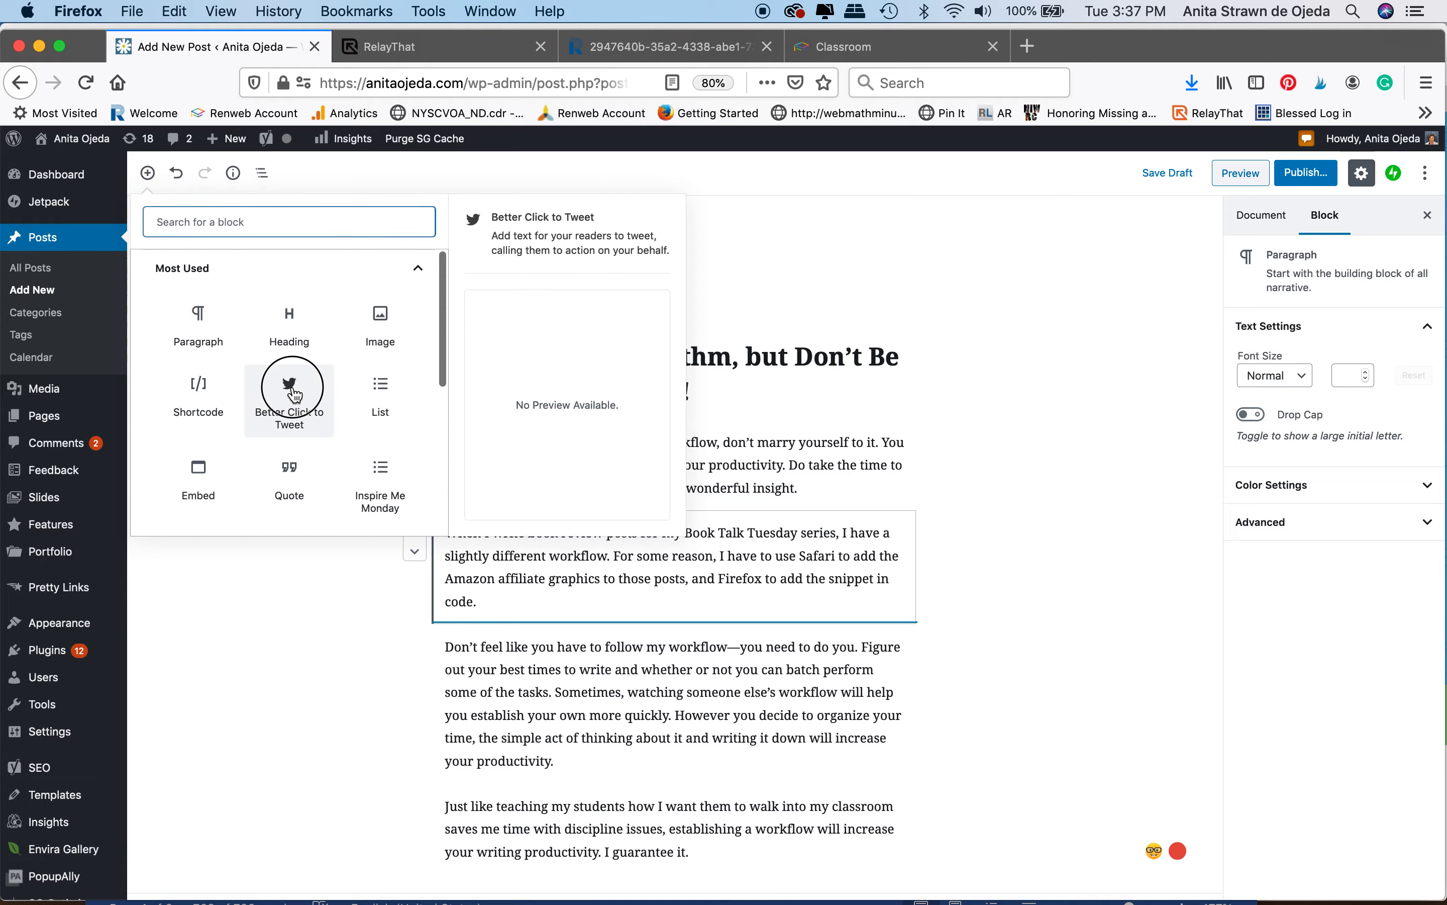
{"action": "left_click", "coordinate": [290, 385]}
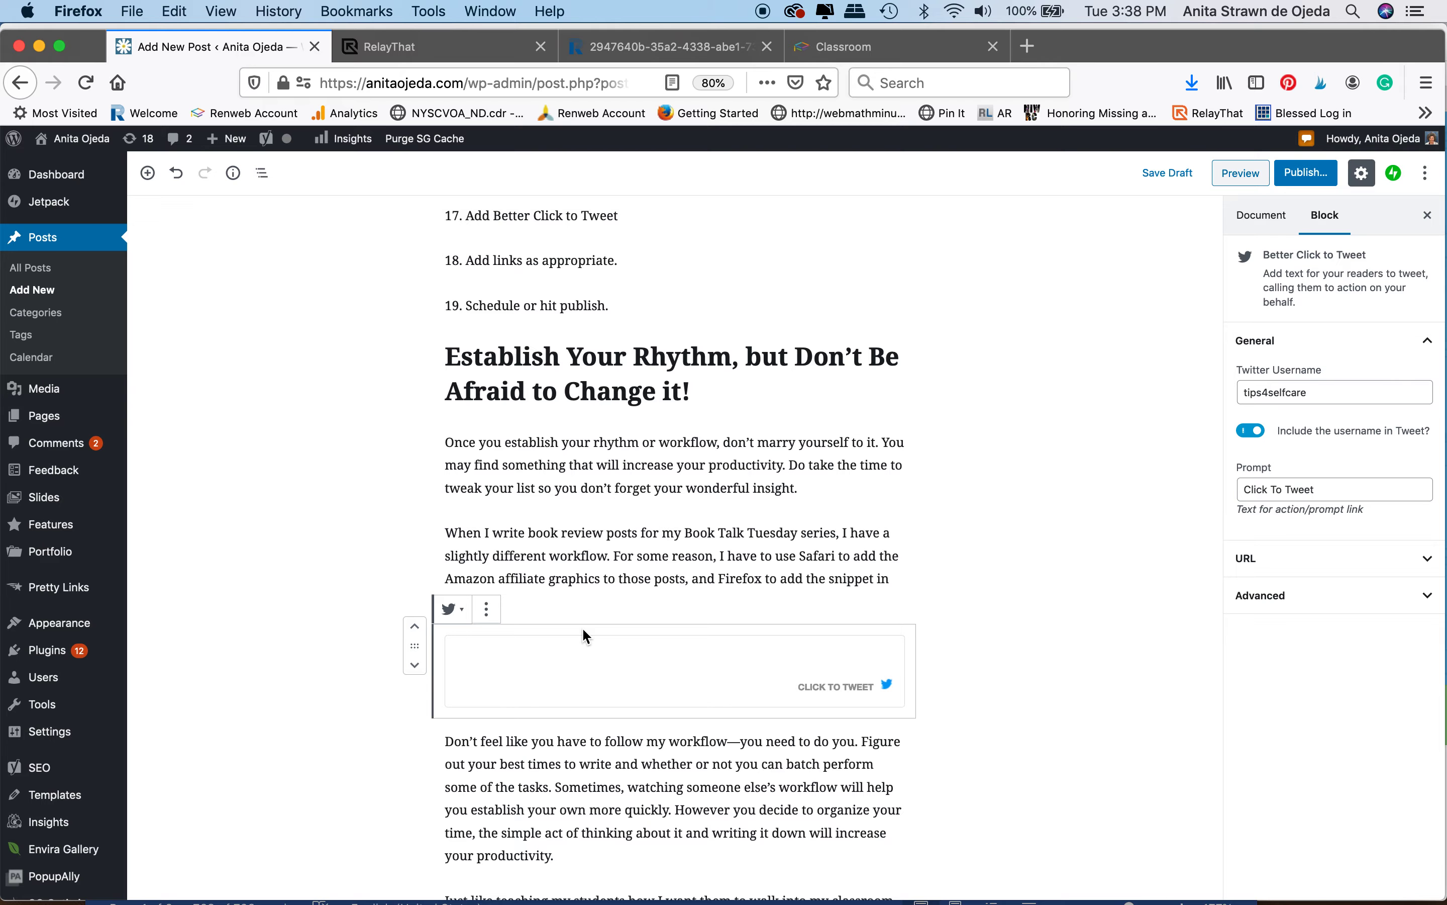
{"action": "scroll", "coordinate": [583, 629], "scroll_direction": "down", "scroll_amount": 1}
Step: Fill the tweet block with "Want to increase your productivity? Establish a workflow for your blog posts. Find out how. #write28days #blogger"
{"action": "type", "text": "Want to incrase"}
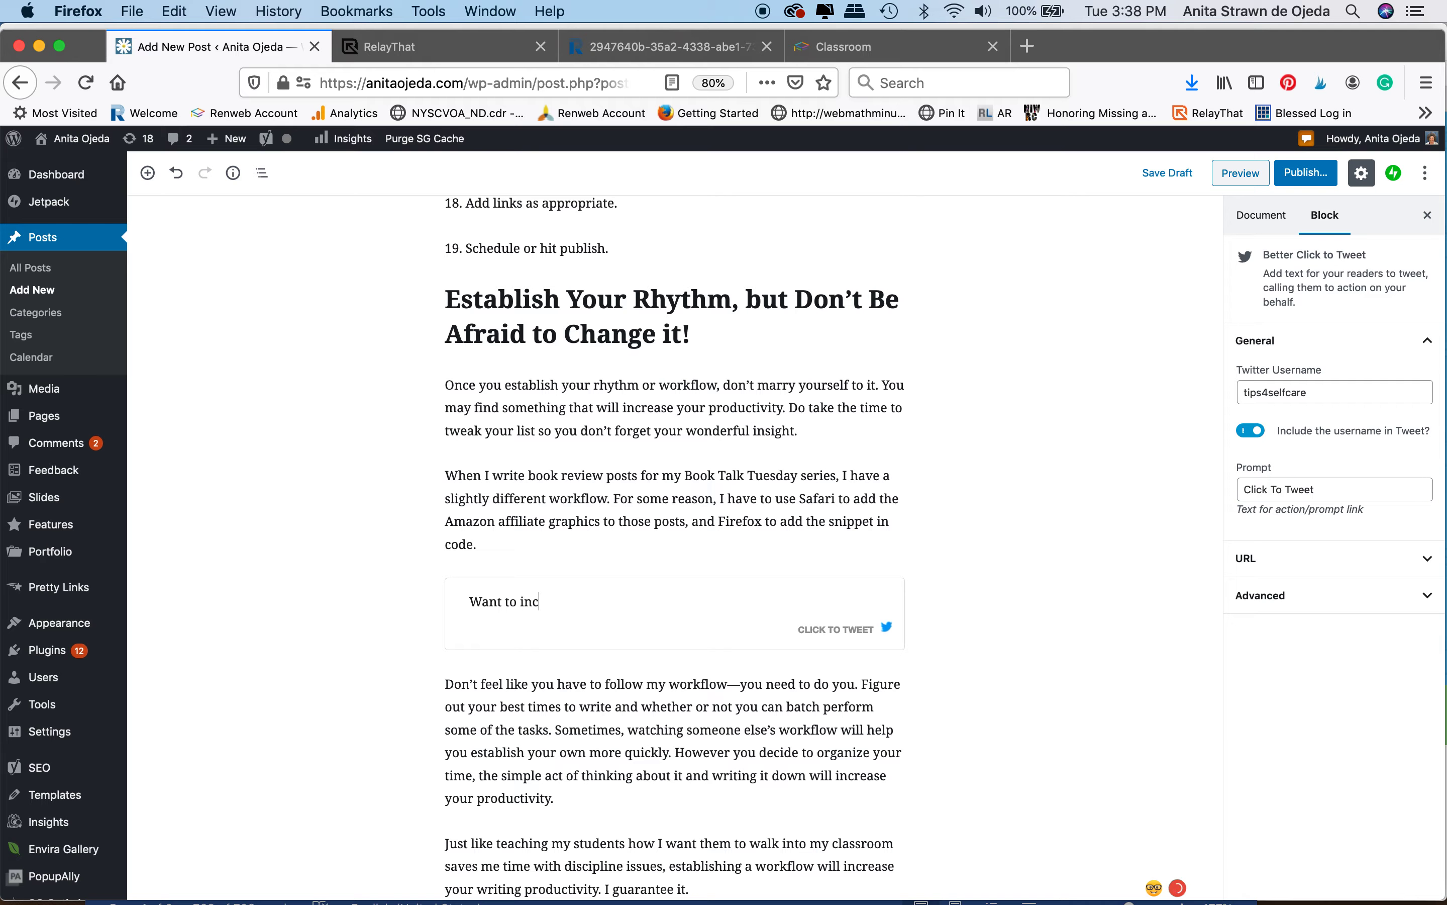
{"action": "key", "text": "BackSpace"}
{"action": "key", "text": "BackSpace"}
{"action": "key", "text": "BackSpace"}
{"action": "type", "text": "ease y our p"}
{"action": "key", "text": "BackSpace"}
{"action": "key", "text": "BackSpace"}
{"action": "key", "text": "BackSpace"}
{"action": "key", "text": "BackSpace"}
{"action": "type", "text": "our productivity? Establis"}
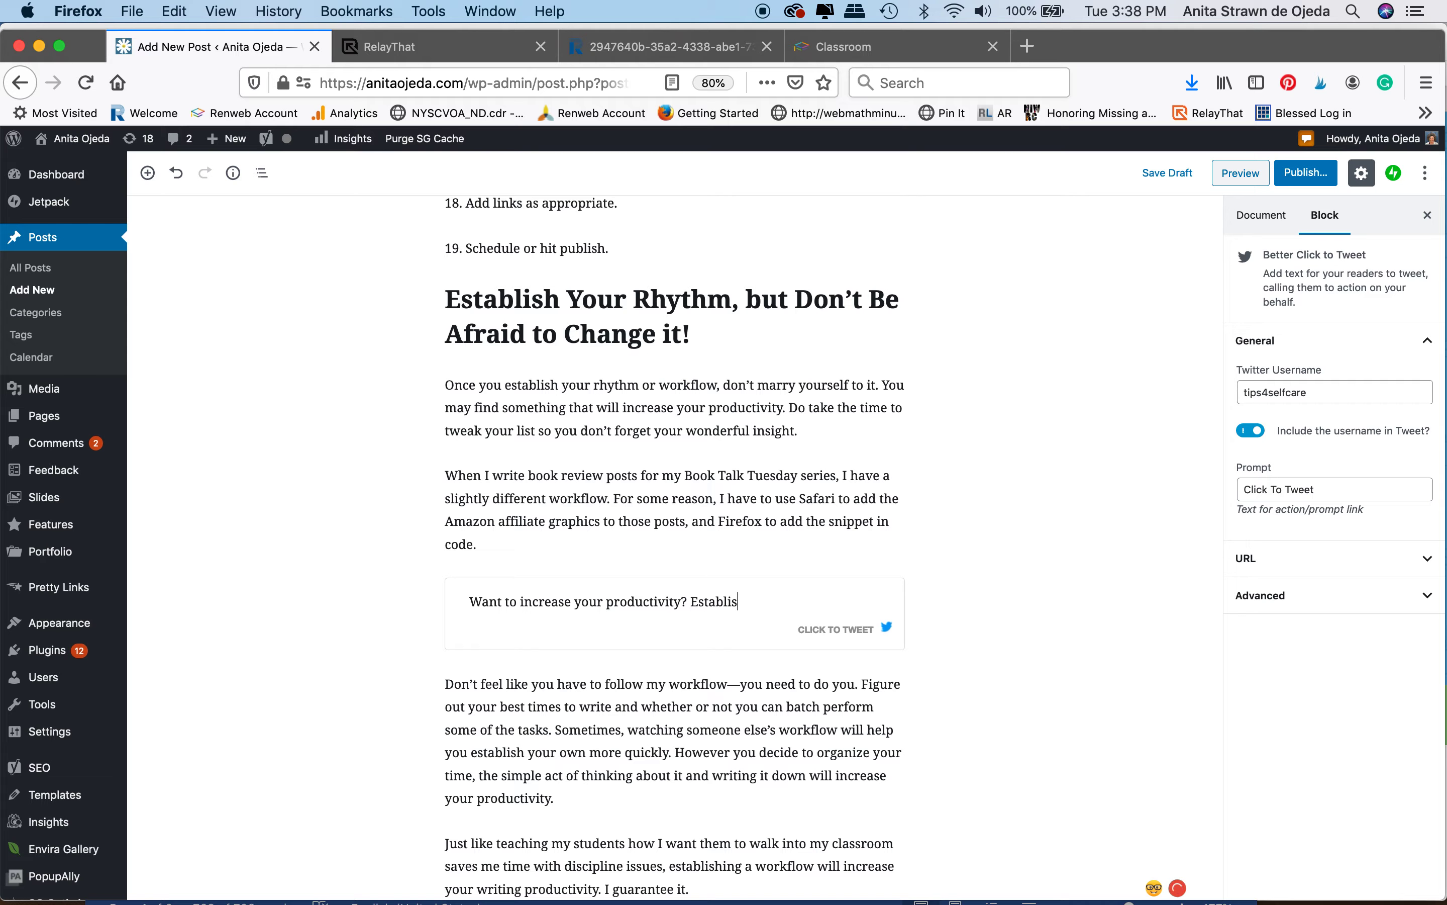
{"action": "type", "text": "h a workflow for your blog posts. Find out how."}
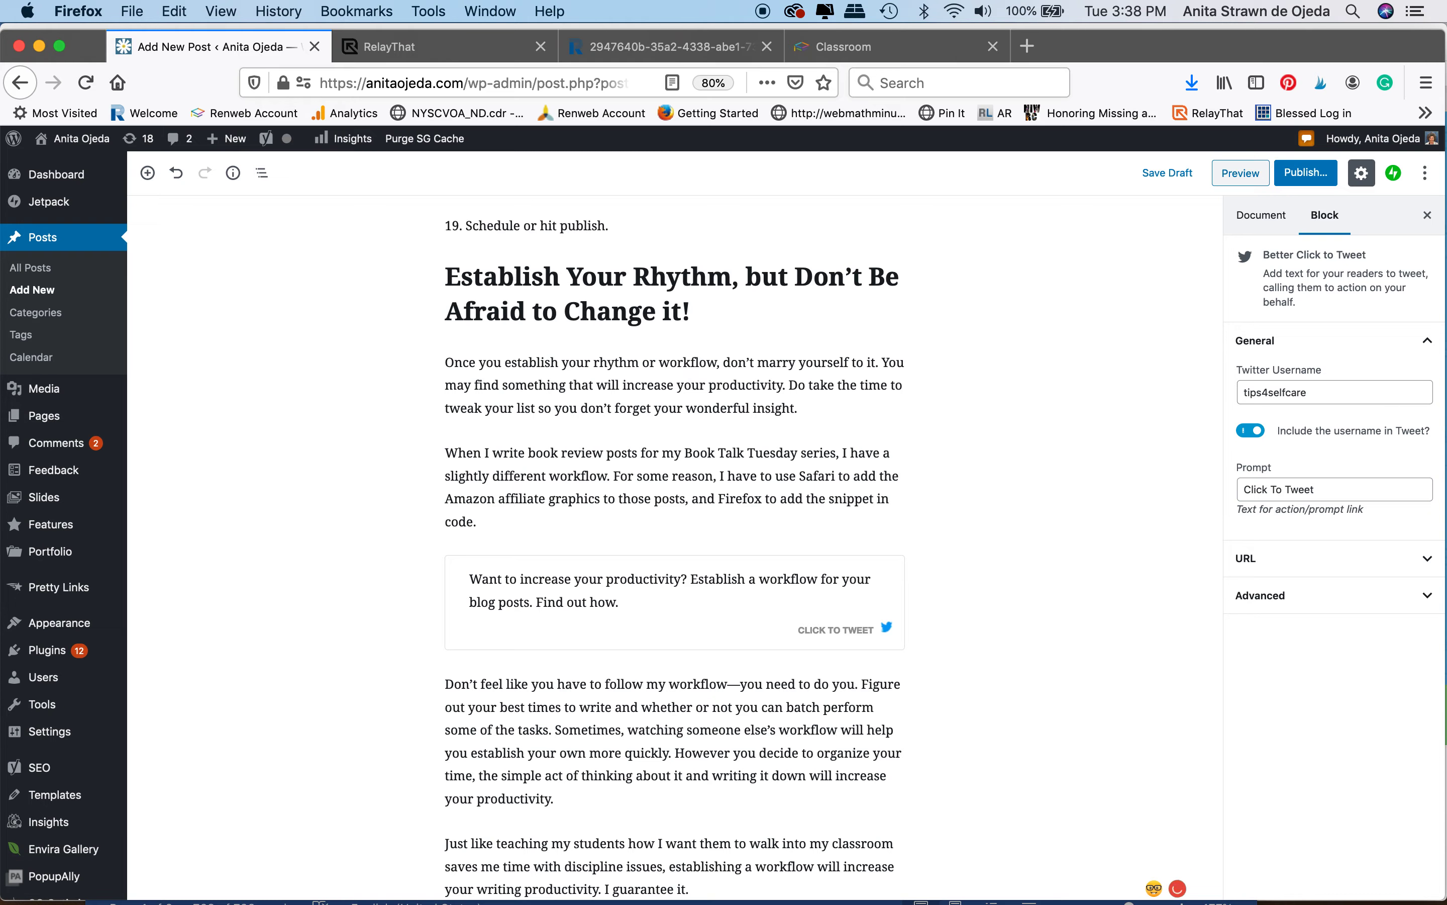
{"action": "type", "text": " #write28days #blogger"}
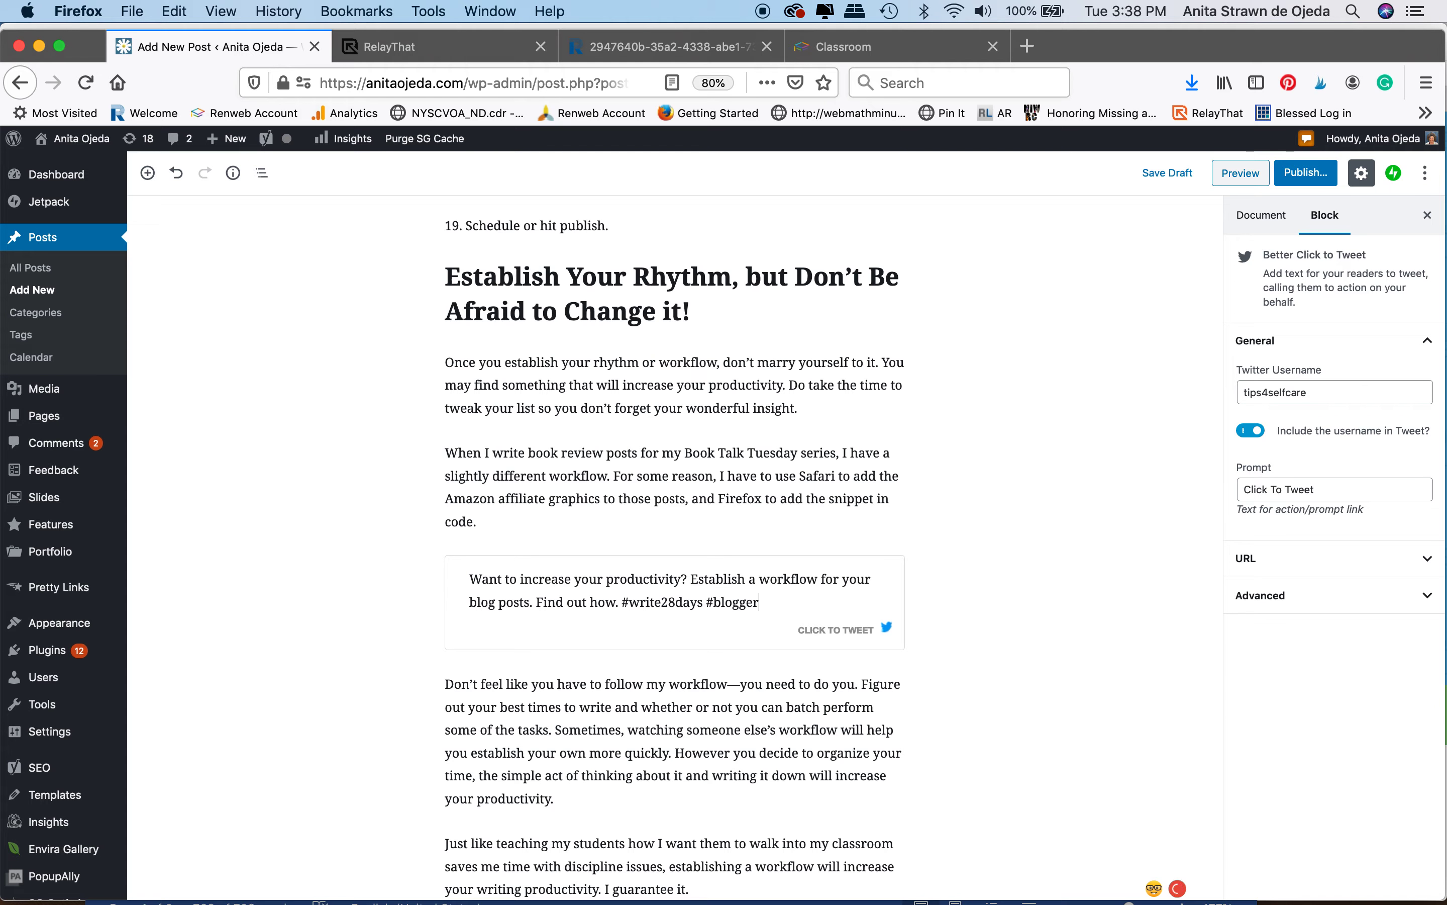
Step: Set the 1200 by 800 "How to Establish Workflow and Increase Writing Productivity" graphic as the Yoast Facebook image
{"action": "scroll", "coordinate": [501, 657], "scroll_direction": "down", "scroll_amount": 15}
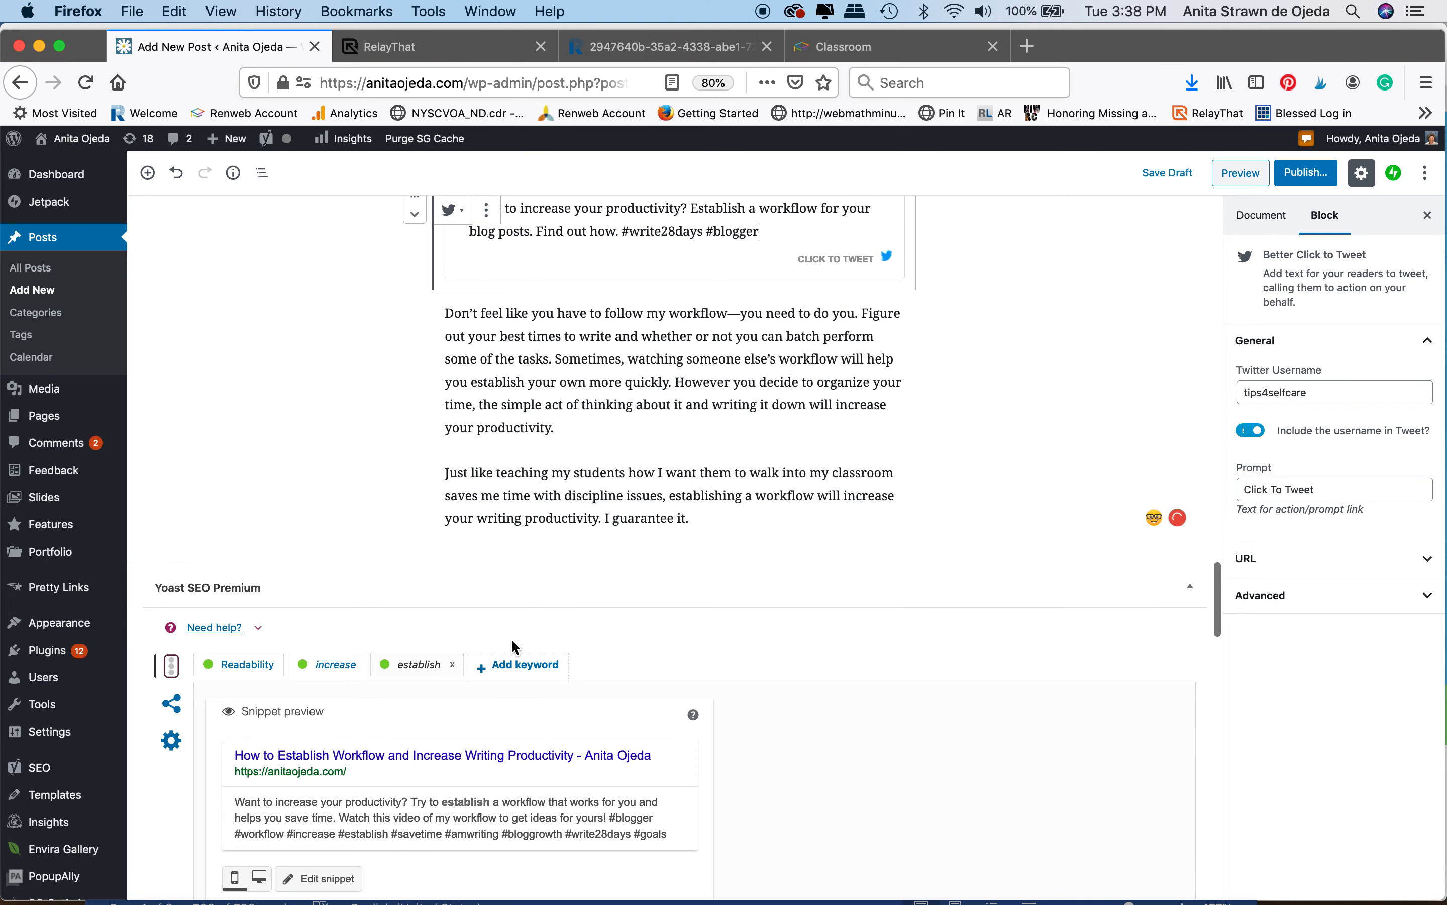
{"action": "scroll", "coordinate": [499, 654], "scroll_direction": "up", "scroll_amount": 2}
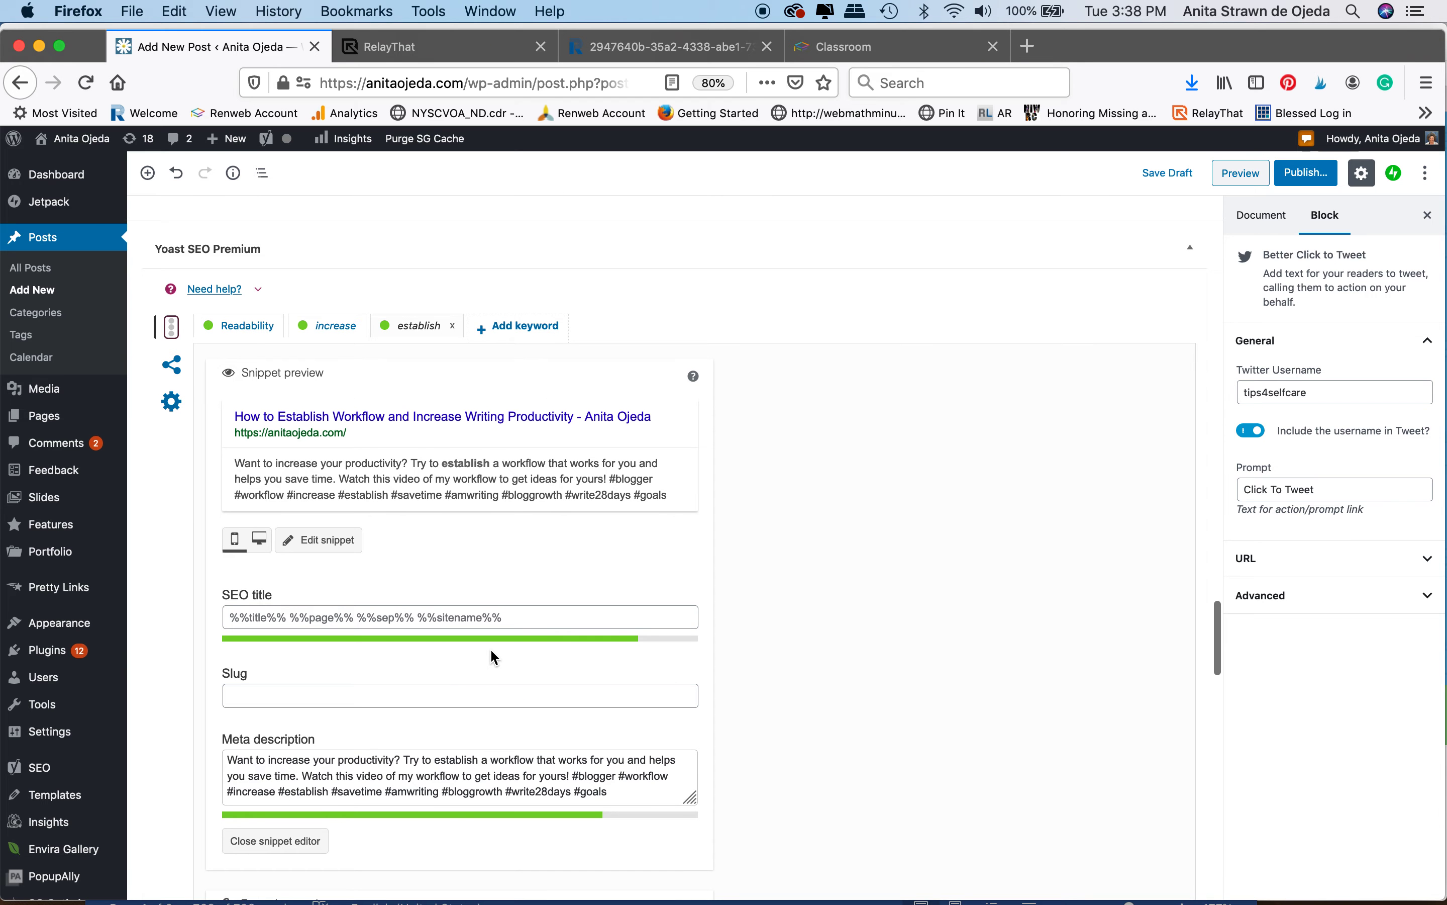
{"action": "left_click", "coordinate": [173, 367]}
{"action": "left_click", "coordinate": [369, 486]}
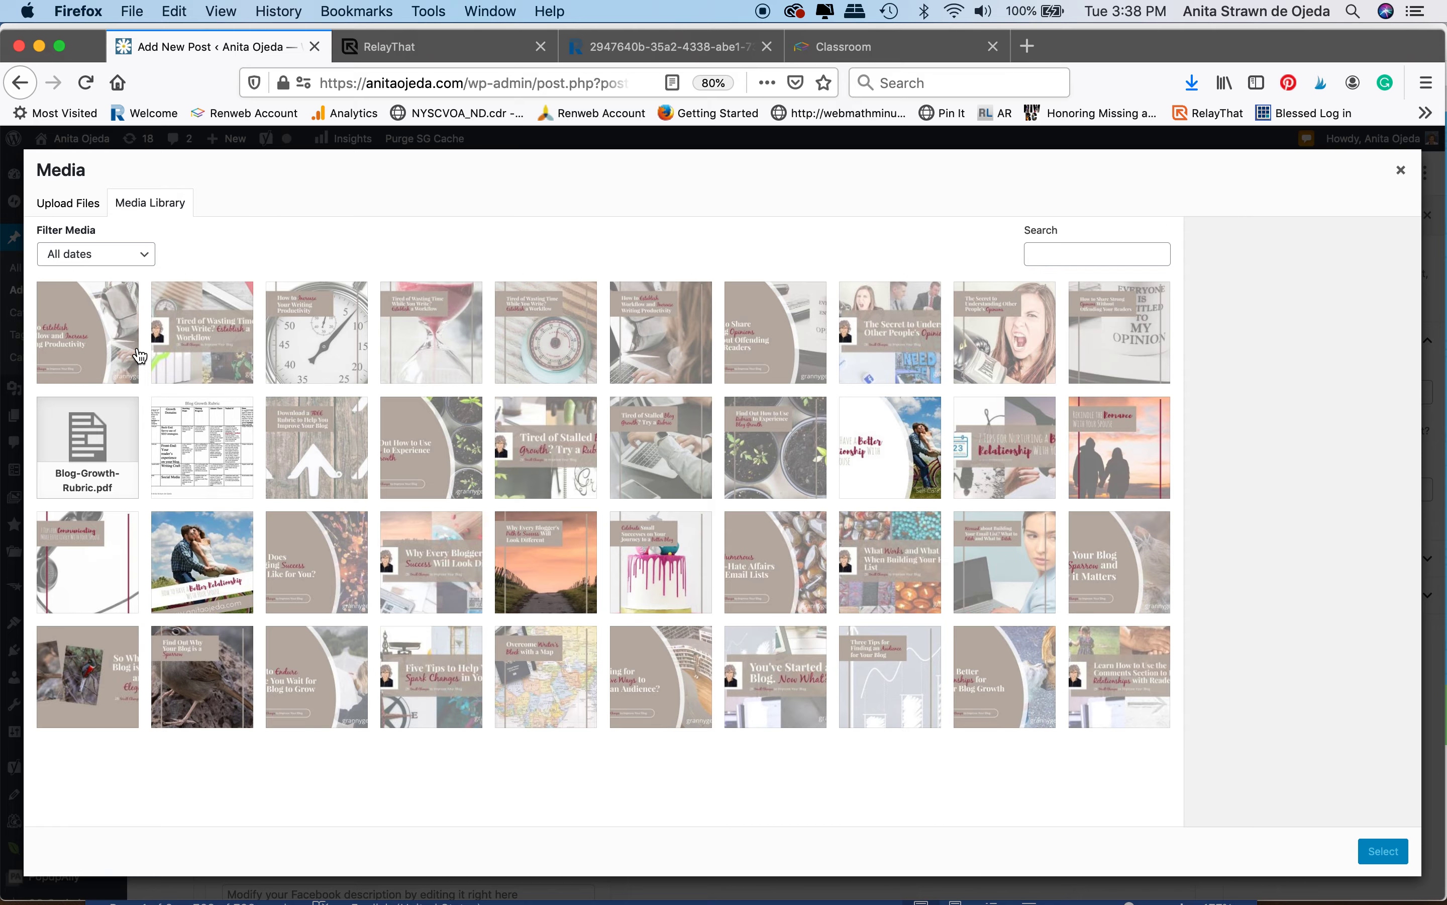
{"action": "left_click", "coordinate": [137, 356]}
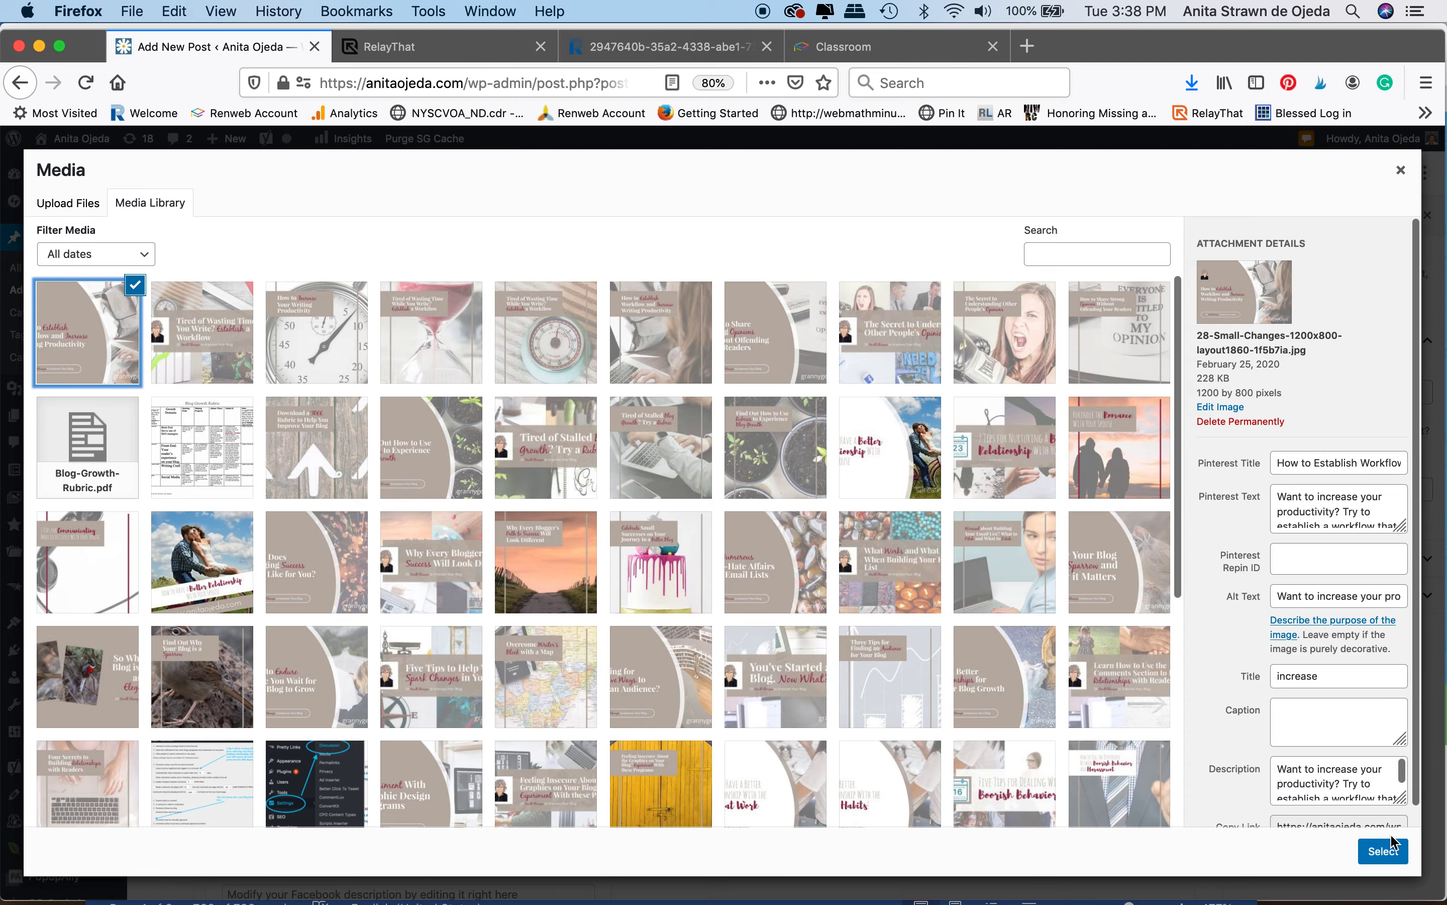
{"action": "left_click", "coordinate": [1384, 850]}
Step: Enter the "Want to increase your productivity?" snippet with its hashtags as the Facebook description
{"action": "scroll", "coordinate": [355, 735], "scroll_direction": "down", "scroll_amount": 3}
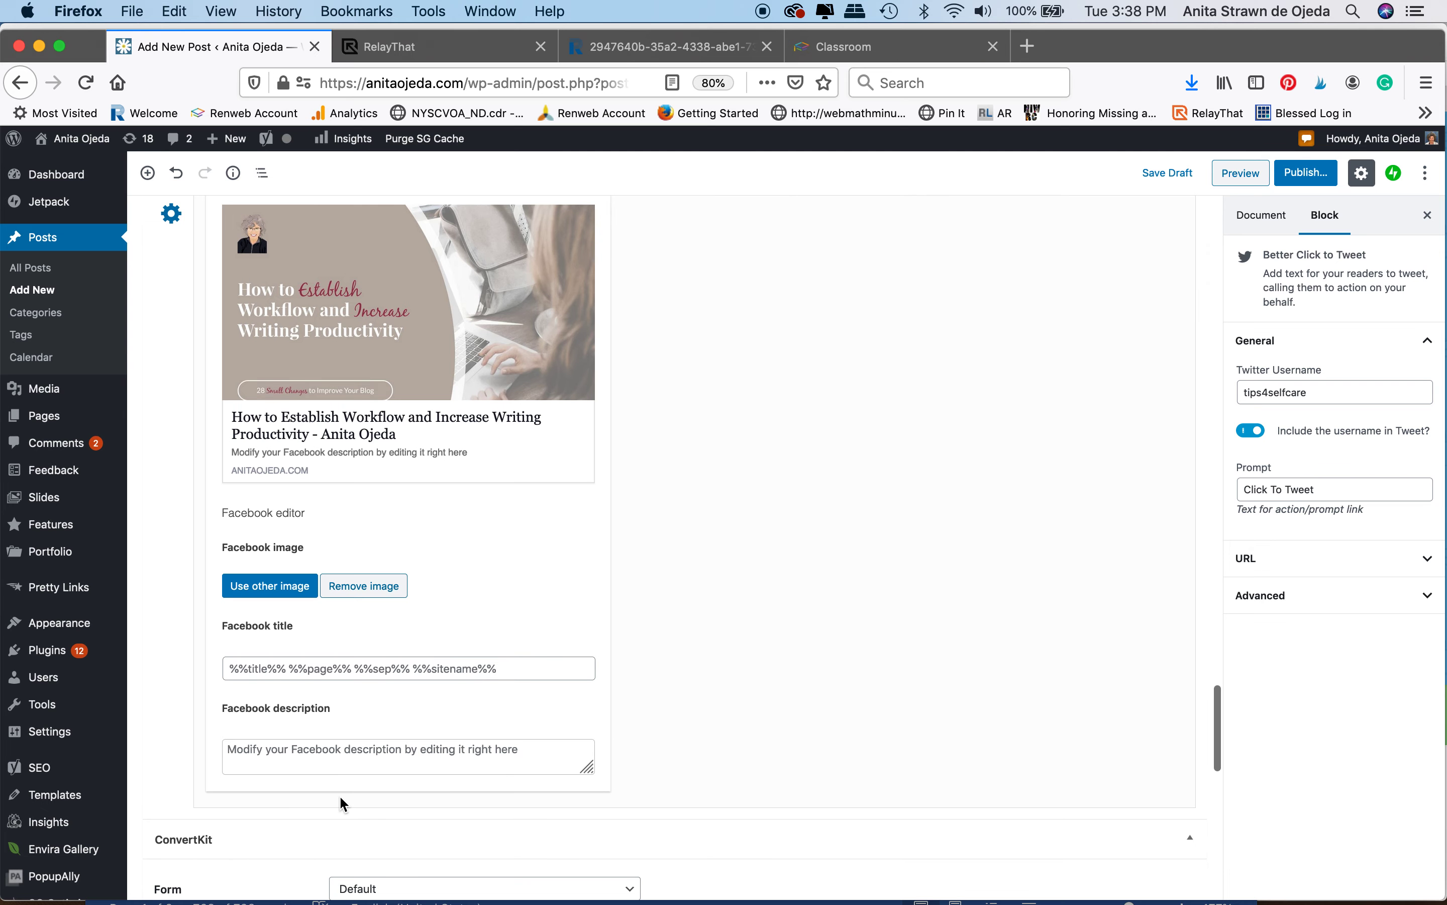
{"action": "left_click", "coordinate": [311, 757]}
{"action": "type", "text": "Want to increase your productivity? Try to establish a workflow that works for you and helps you save time. Watch this video of my workflow to get ideas for yours! #blogger #workflow #increase #establish #savetime #amwriting #bloggrowth #write28days #goals"}
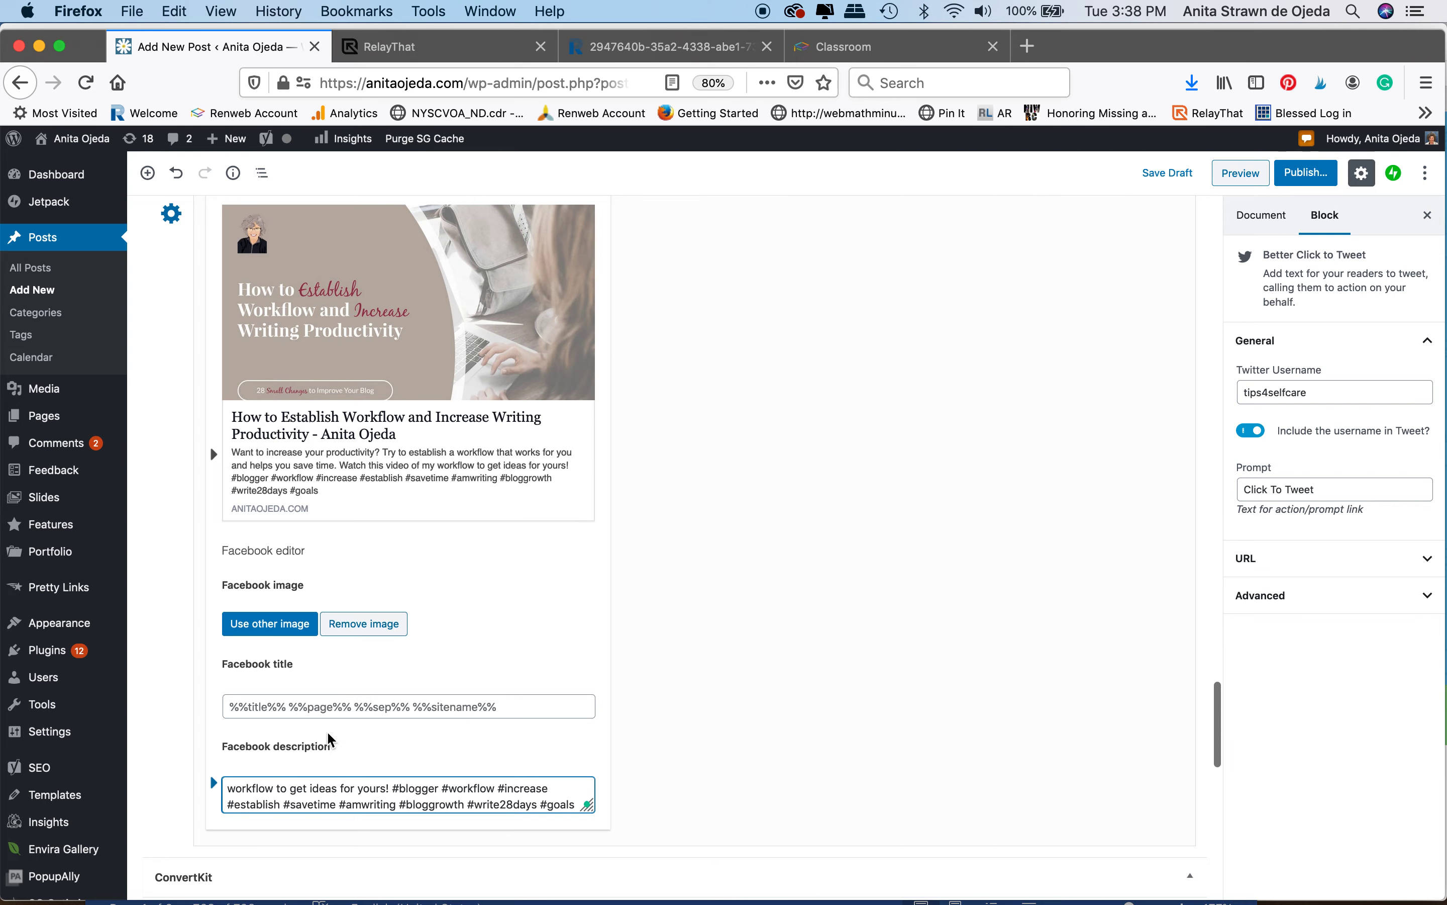
Step: Set the "Tired of Wasting Time While You Write? Establish a Workflow" graphic from the media library as the Yoast Twitter image
{"action": "scroll", "coordinate": [435, 517], "scroll_direction": "up", "scroll_amount": 1}
{"action": "scroll", "coordinate": [435, 517], "scroll_direction": "up", "scroll_amount": 2}
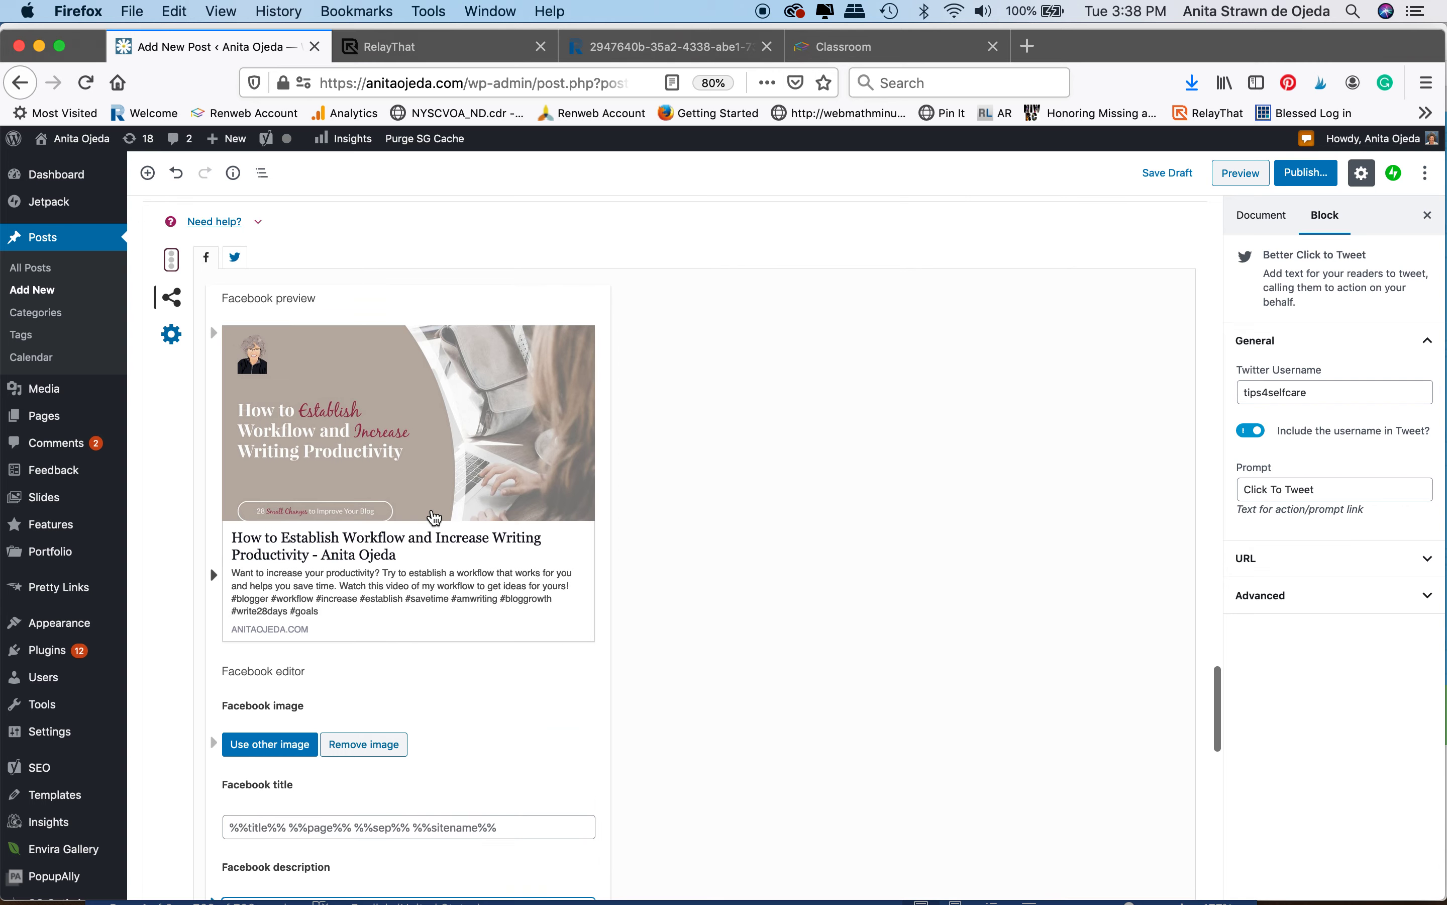
{"action": "left_click", "coordinate": [235, 278]}
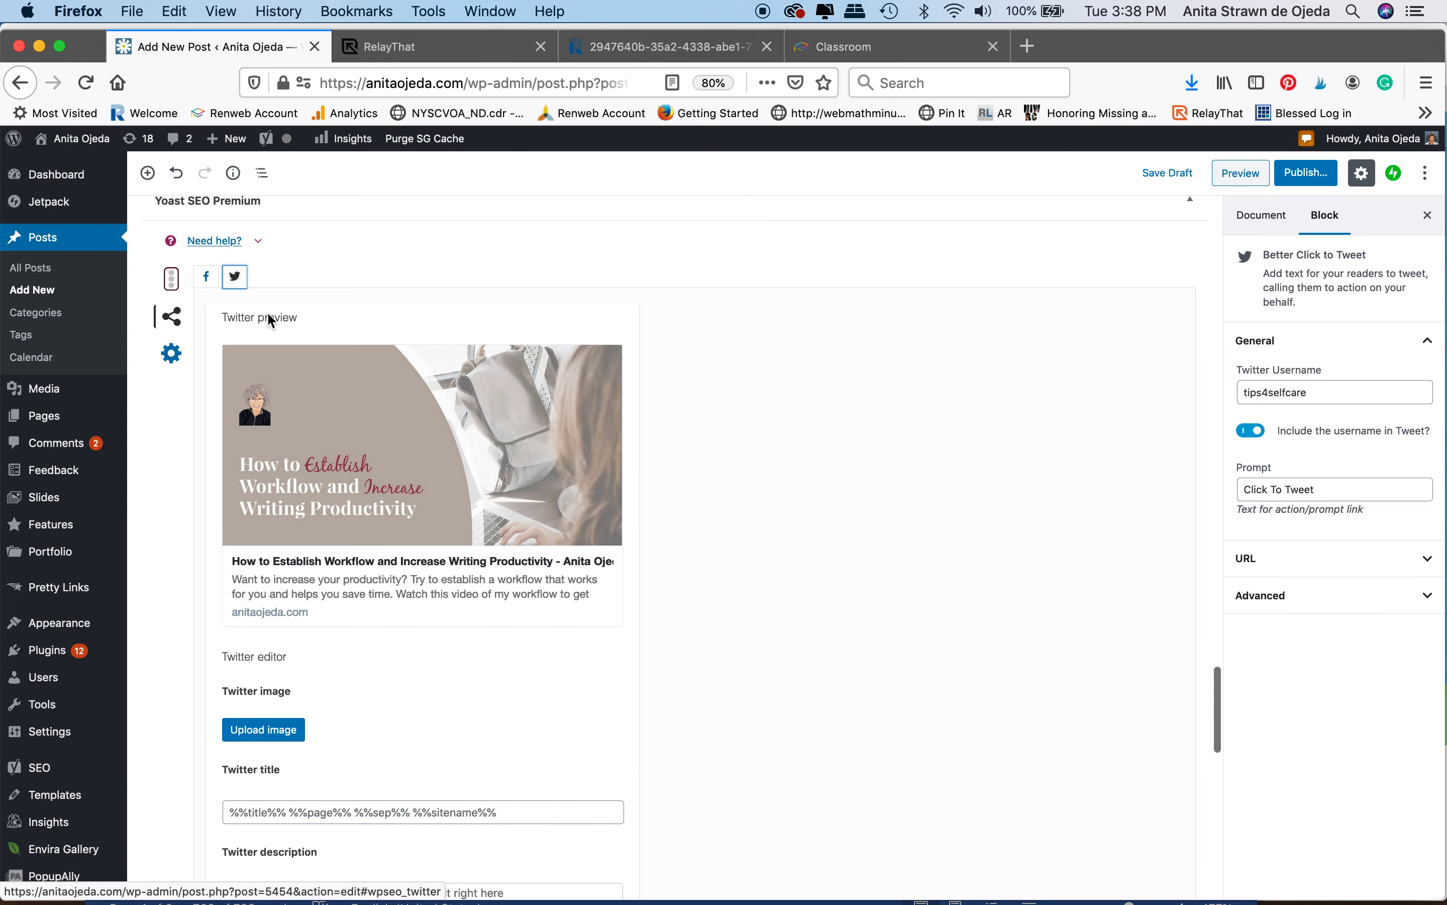
{"action": "left_click", "coordinate": [230, 359]}
{"action": "left_click", "coordinate": [227, 340]}
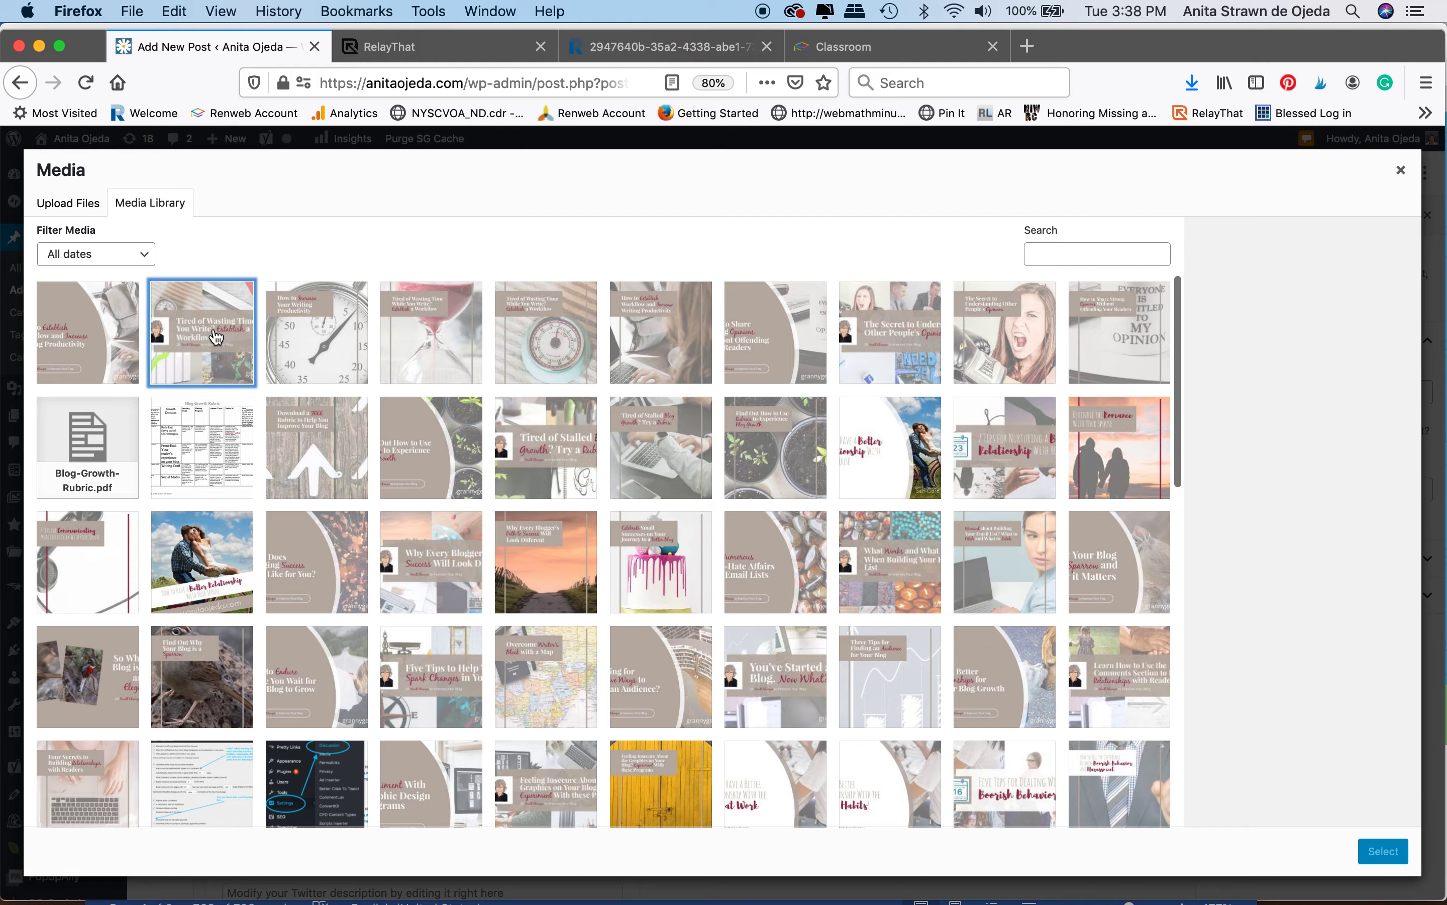
{"action": "left_click", "coordinate": [1383, 851]}
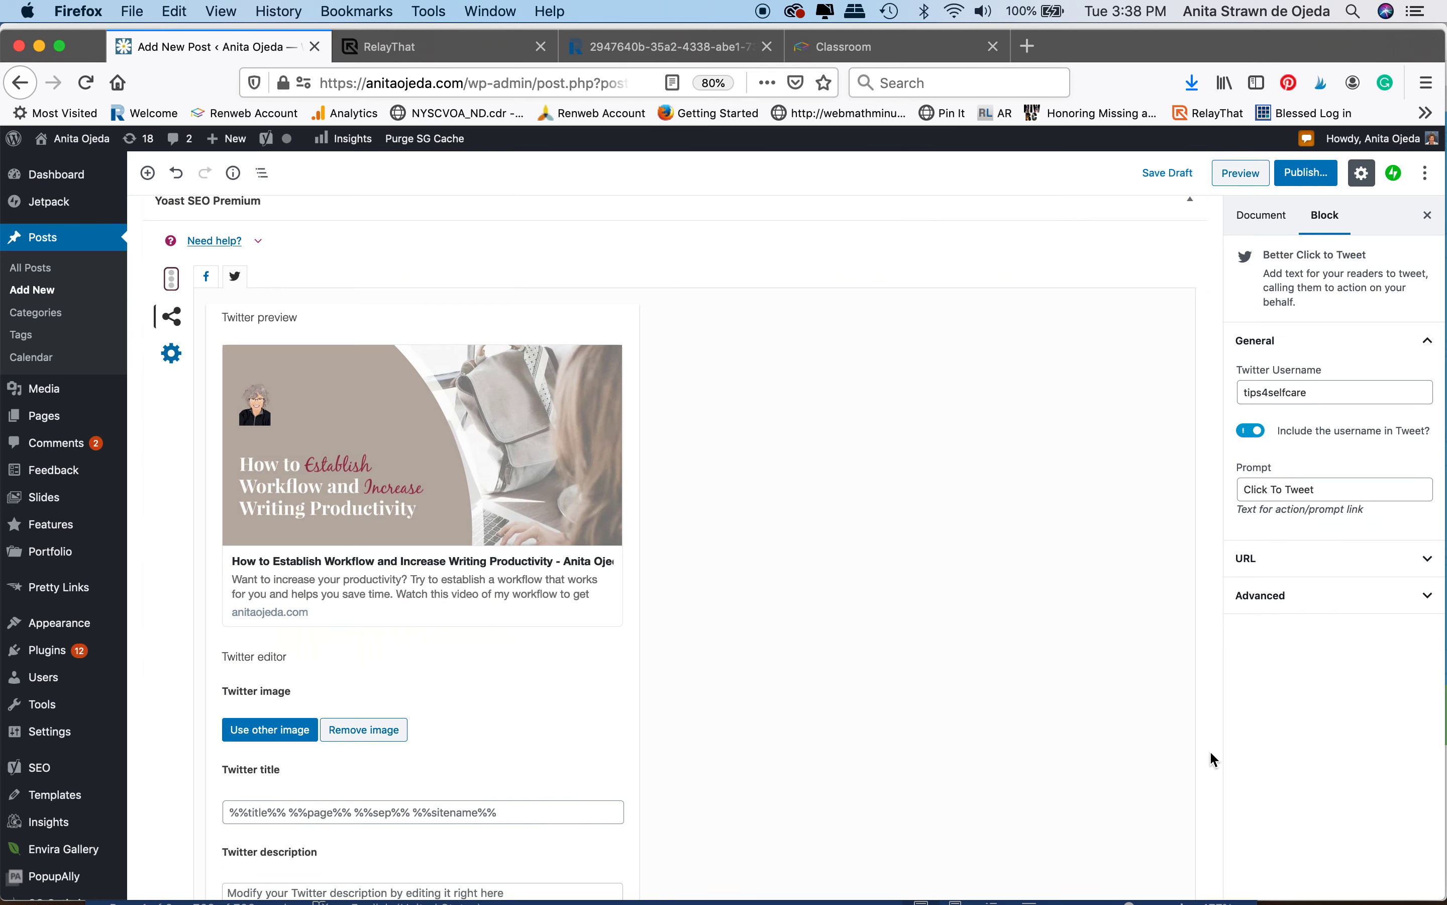
{"action": "scroll", "coordinate": [371, 638], "scroll_direction": "down", "scroll_amount": 3}
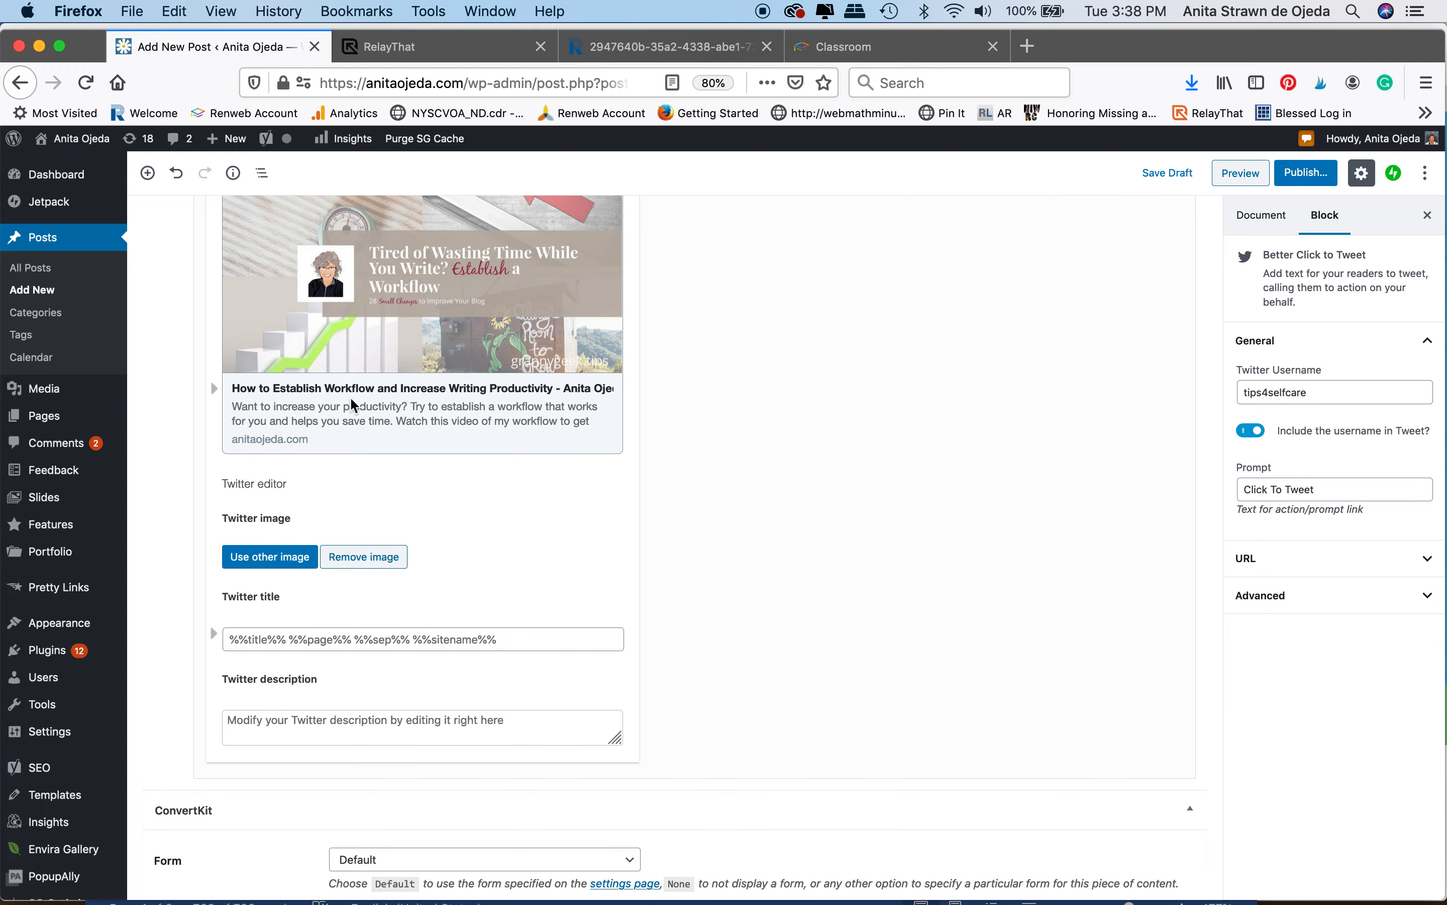
{"action": "scroll", "coordinate": [769, 470], "scroll_direction": "up", "scroll_amount": 10}
{"action": "scroll", "coordinate": [770, 470], "scroll_direction": "up", "scroll_amount": 15}
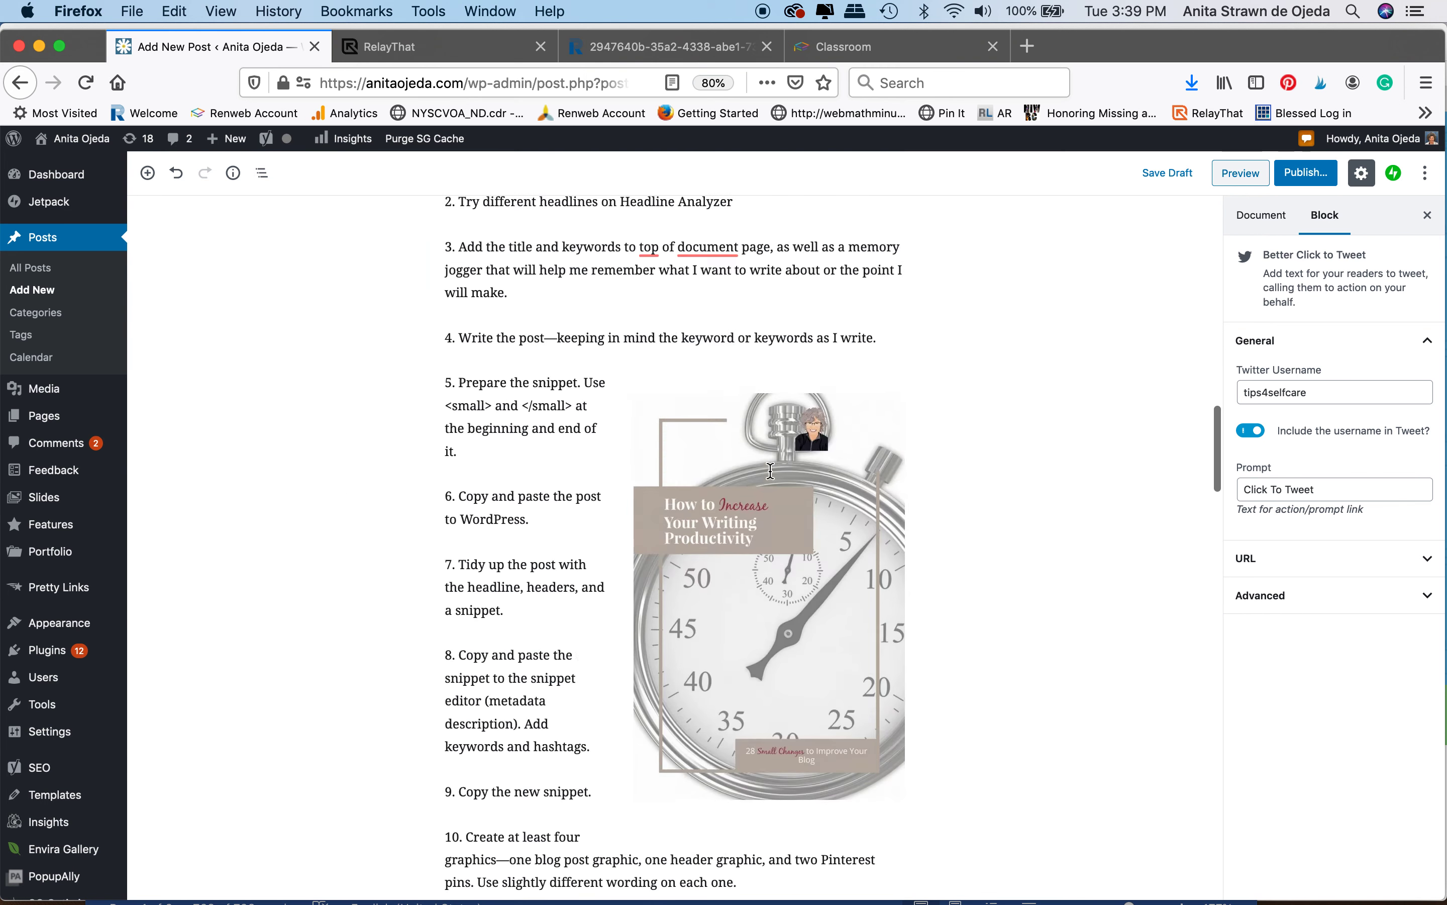
{"action": "scroll", "coordinate": [772, 461], "scroll_direction": "up", "scroll_amount": 5}
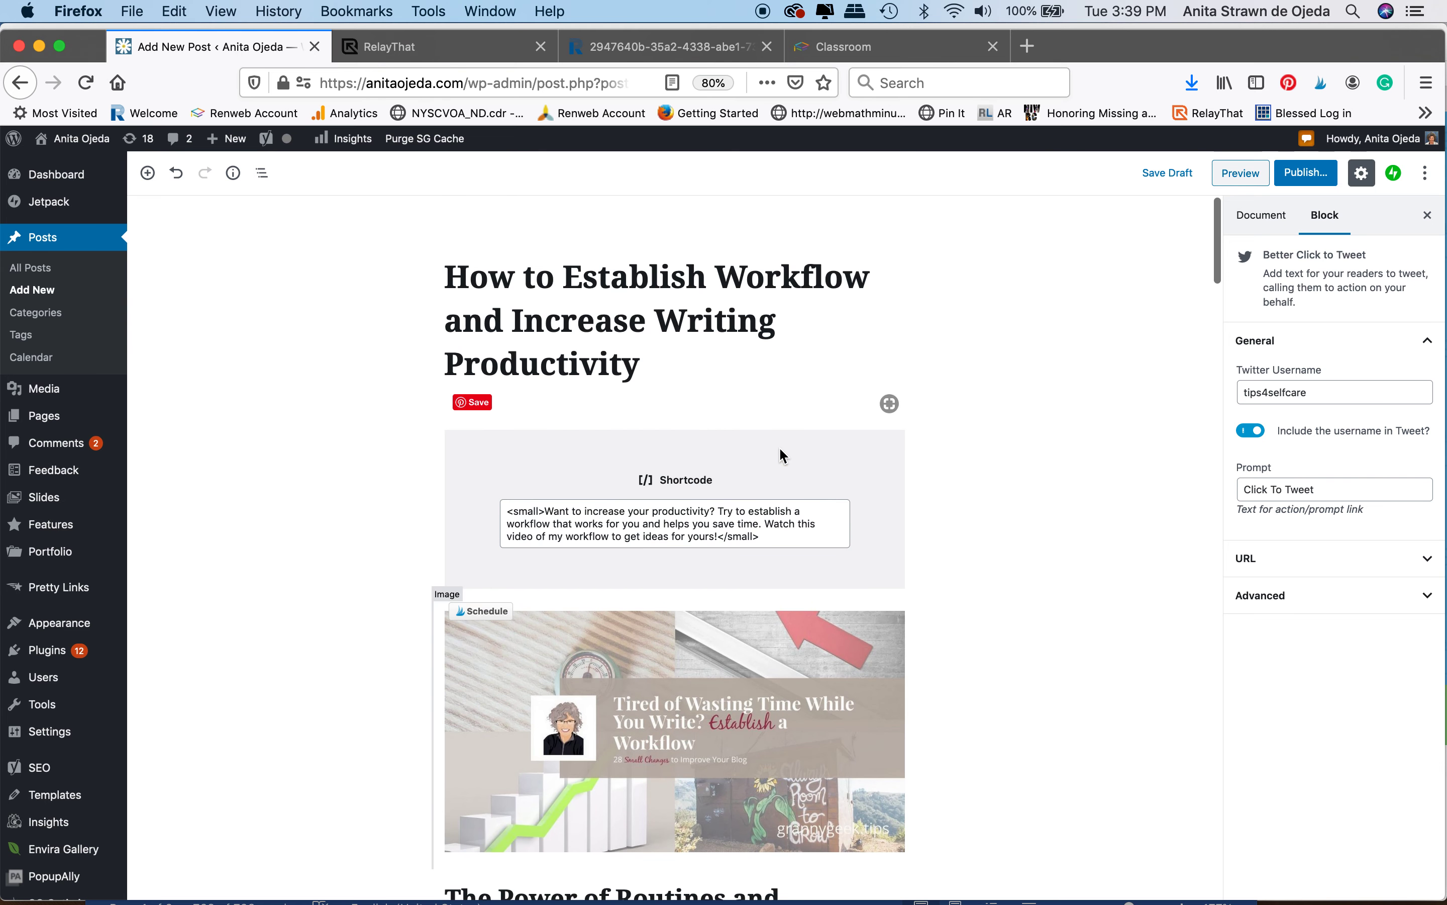
Step: Set the post's publish time to 7:00 PM on February 25, 2020
{"action": "left_click", "coordinate": [1256, 220]}
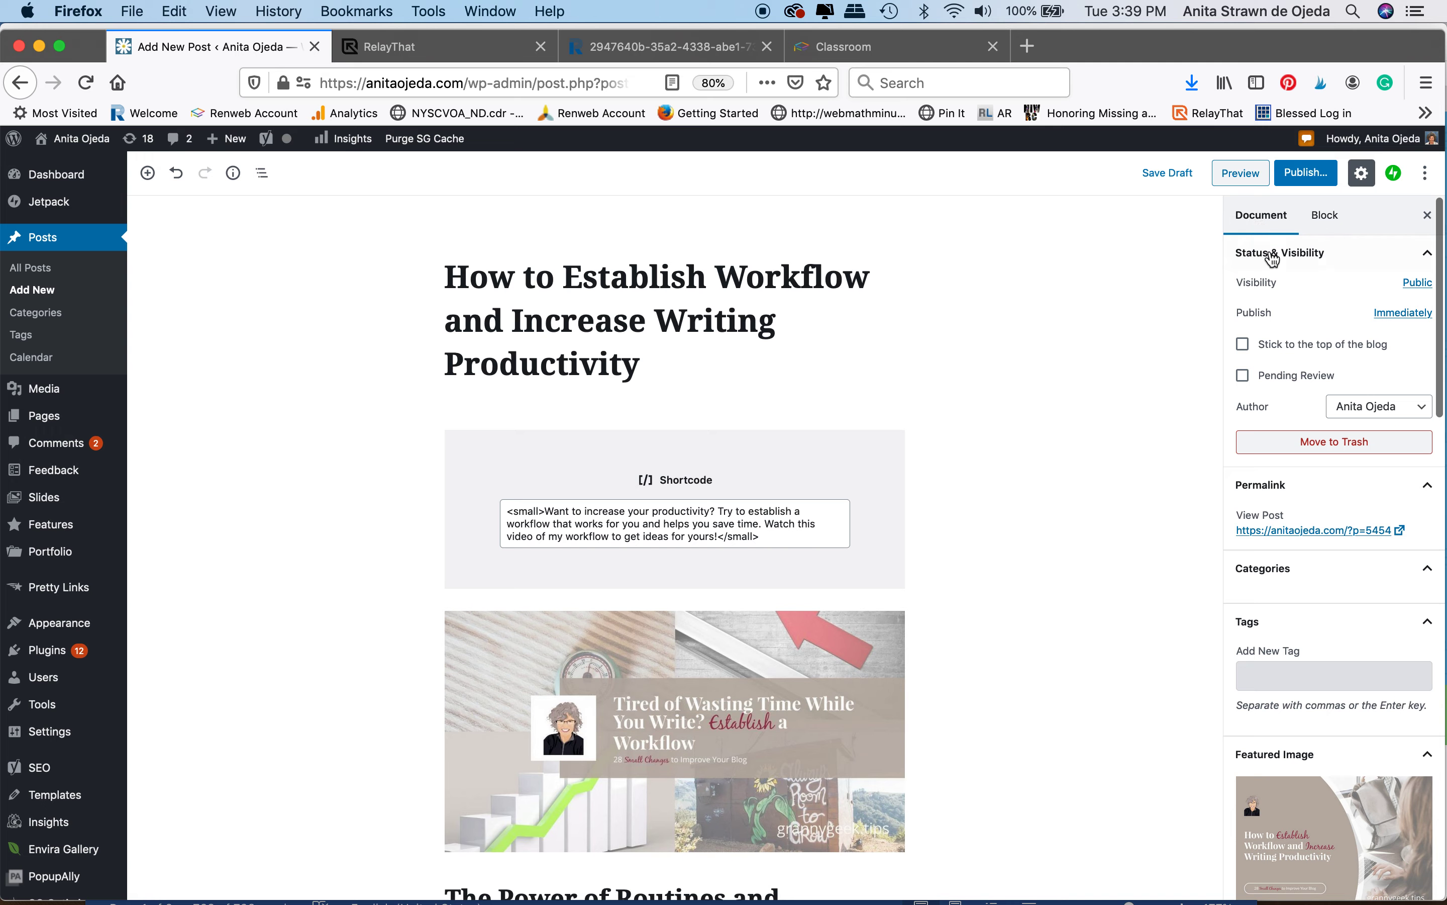
{"action": "left_click", "coordinate": [1409, 319]}
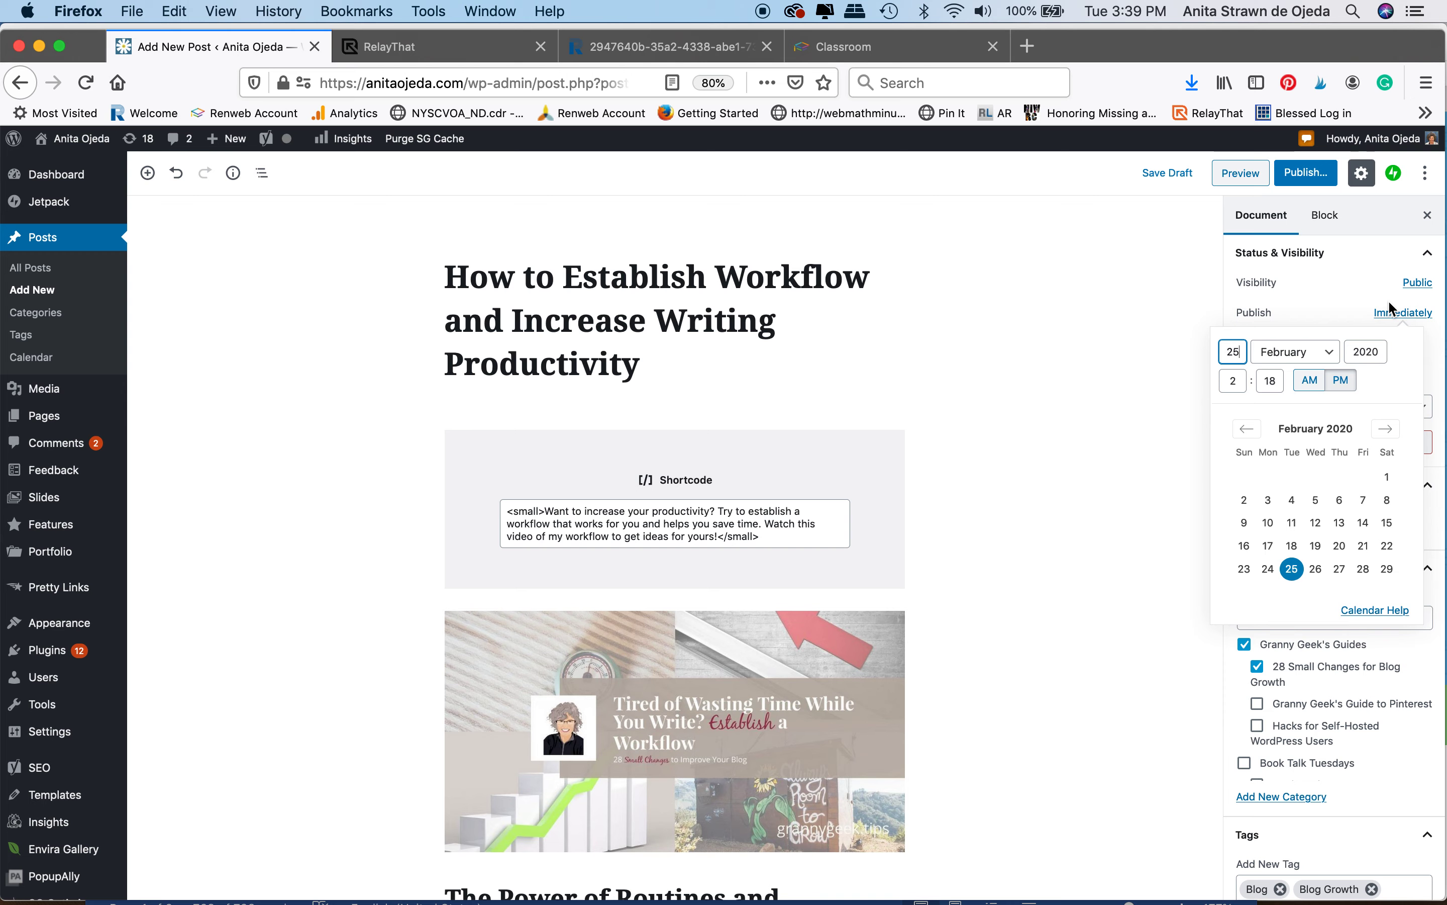
{"action": "left_click", "coordinate": [1239, 383]}
{"action": "key", "text": "BackSpace"}
{"action": "type", "text": "7"}
{"action": "left_click", "coordinate": [1278, 381]}
{"action": "key", "text": "BackSpace"}
{"action": "key", "text": "BackSpace"}
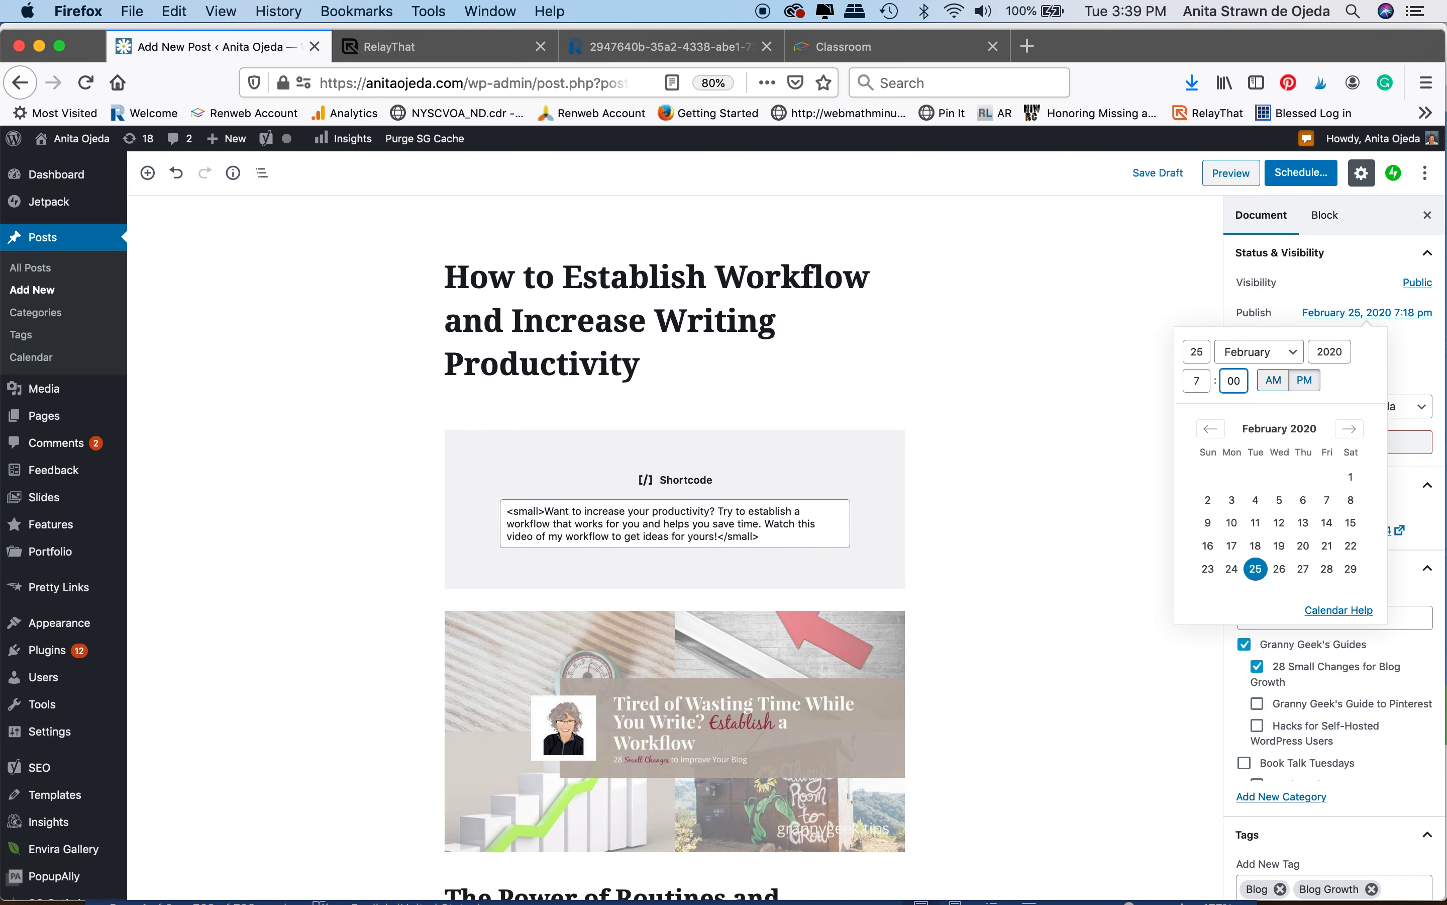
{"action": "left_click", "coordinate": [1305, 382]}
{"action": "left_click", "coordinate": [1419, 358]}
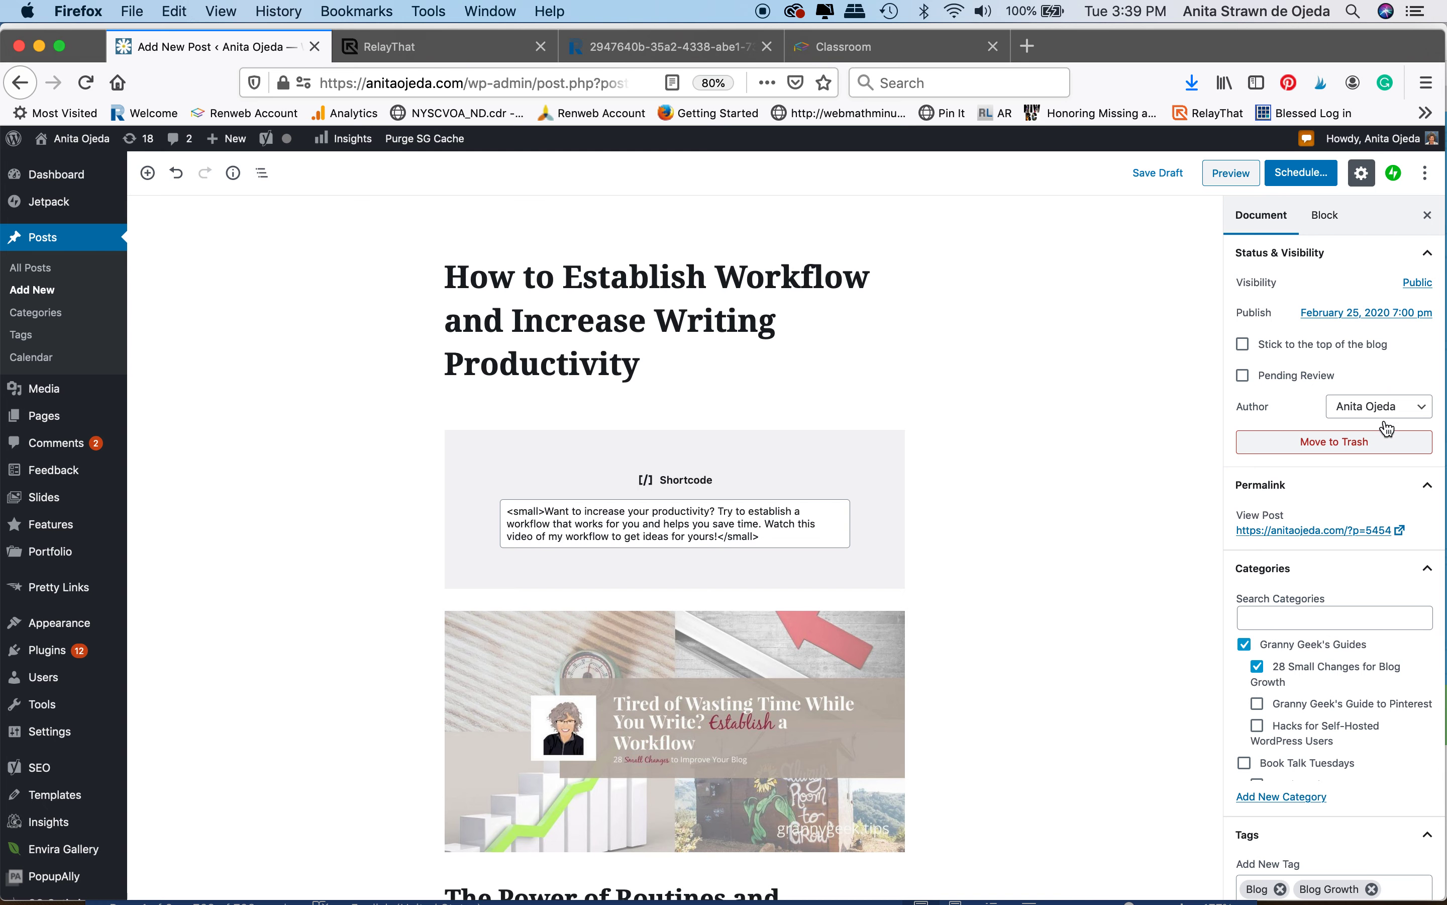
Step: Start scheduling the post and replace its Twitter share message with the copied snippet ending in "#bloggrowth #write28days #goals"
{"action": "left_click", "coordinate": [1302, 181]}
{"action": "left_click", "coordinate": [1243, 511]}
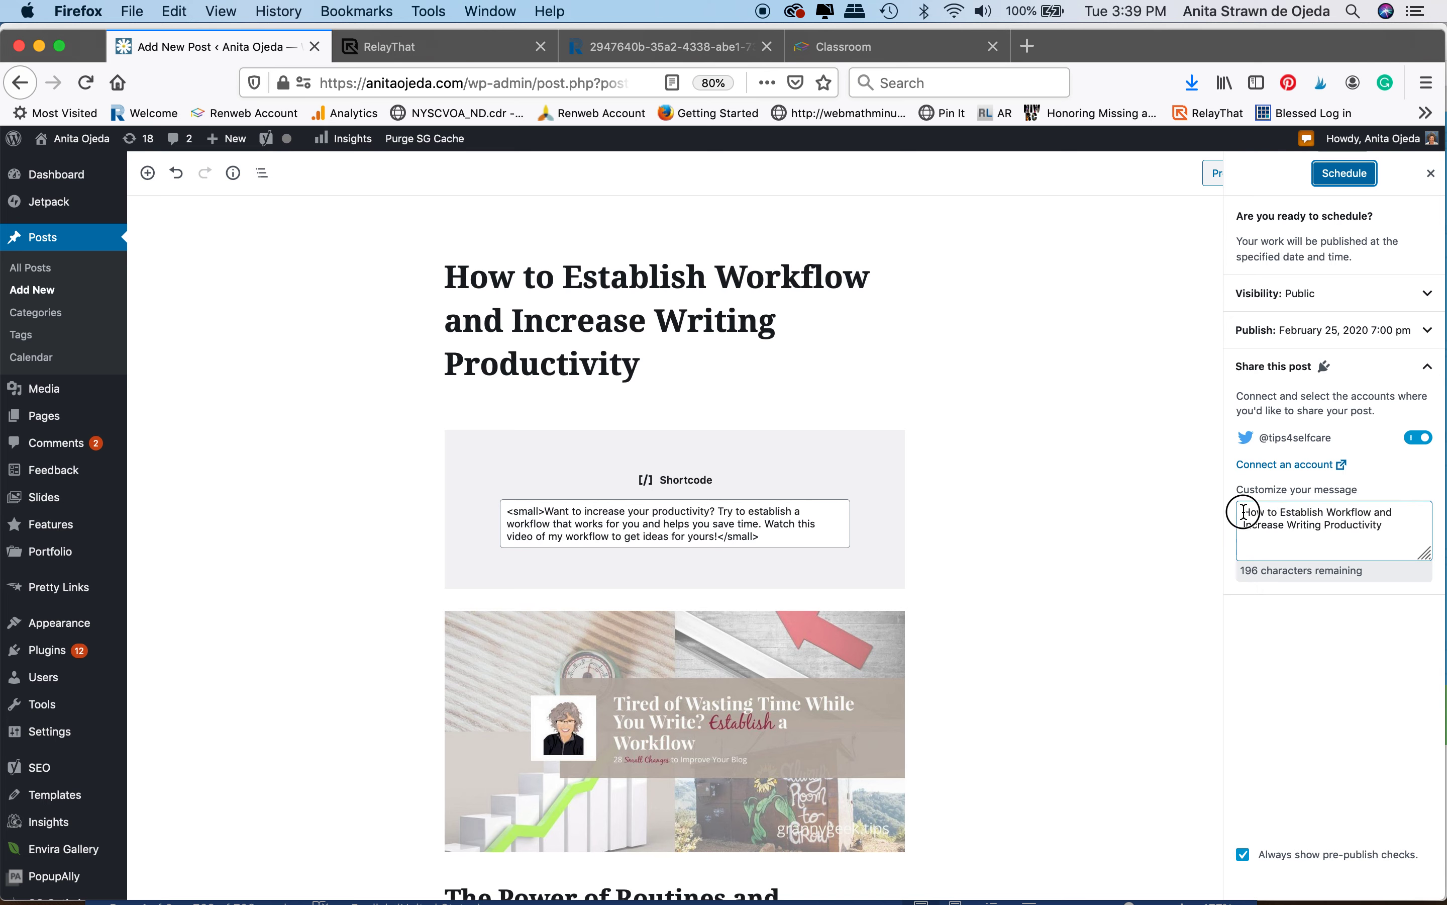
{"action": "left_click_drag", "start_coordinate": [1244, 511], "coordinate": [1359, 549]}
{"action": "key", "text": "super+v"}
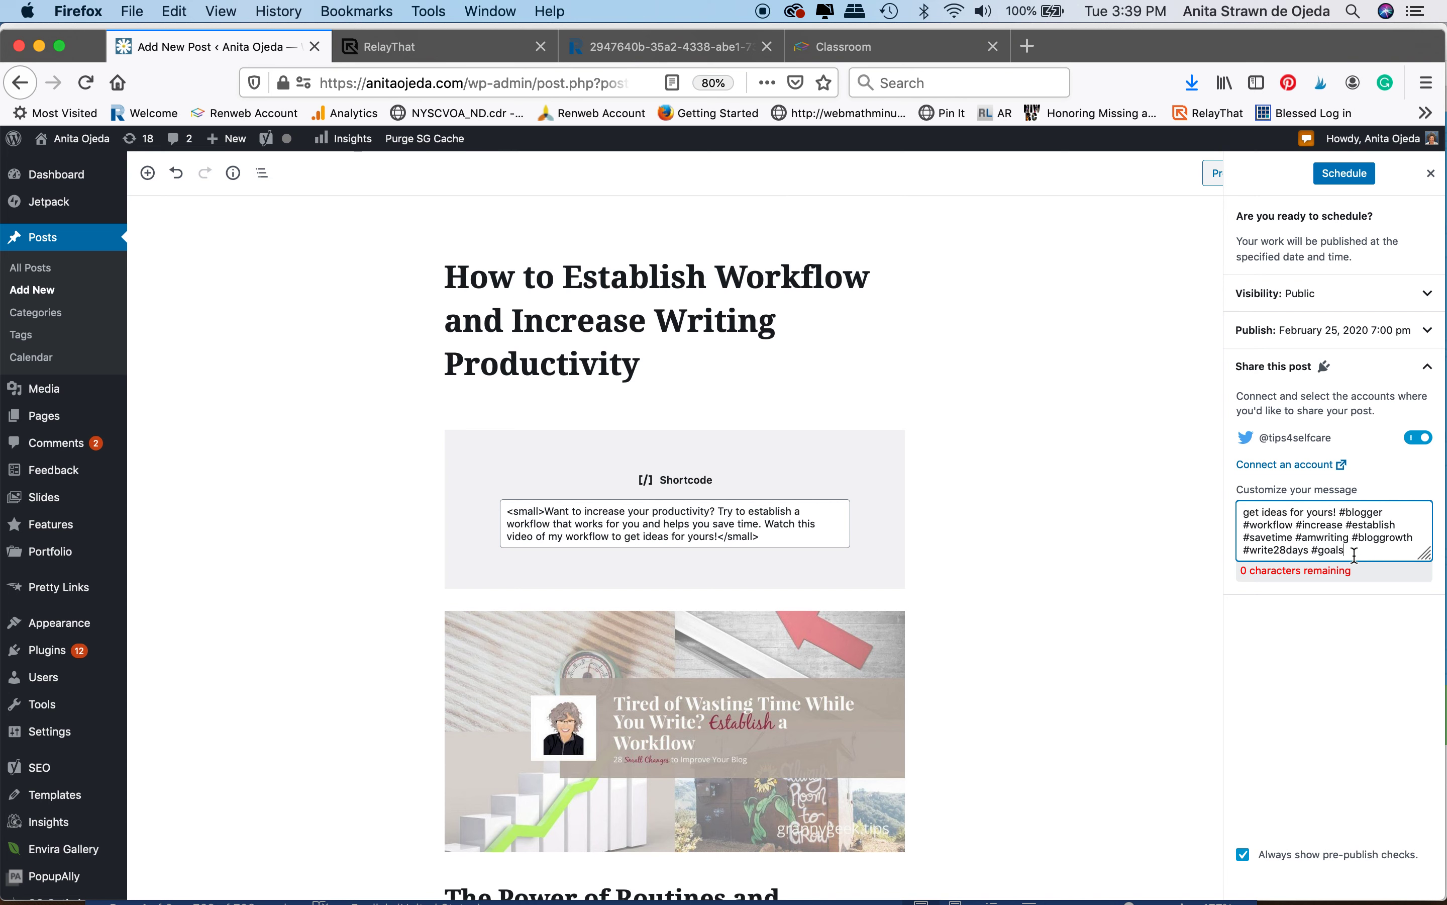
Step: Confirm scheduling of the post and copy its post address link
{"action": "left_click", "coordinate": [1346, 180]}
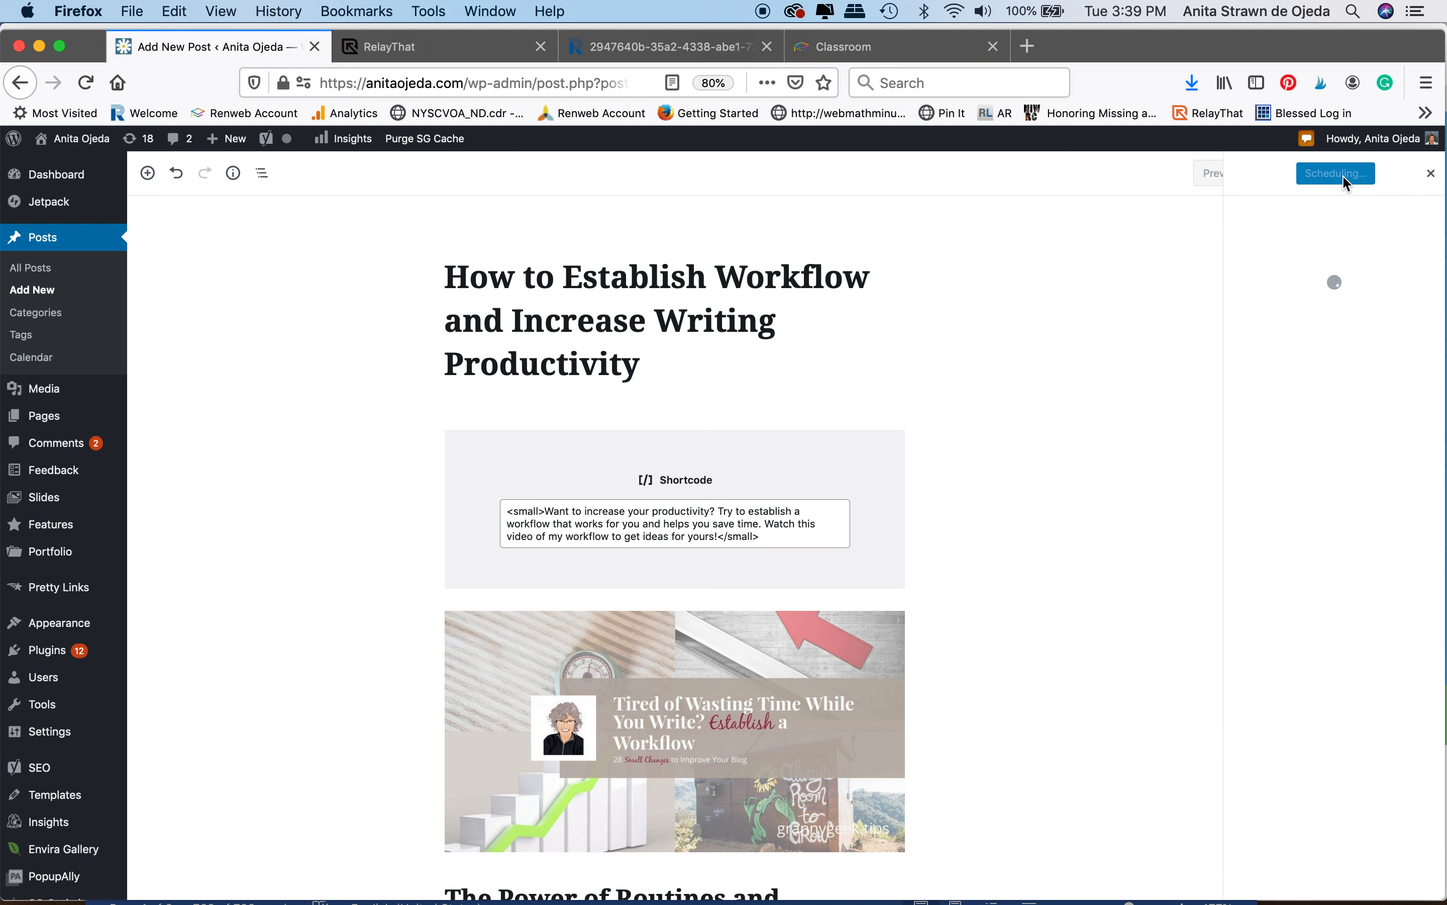
{"action": "left_click", "coordinate": [1316, 379]}
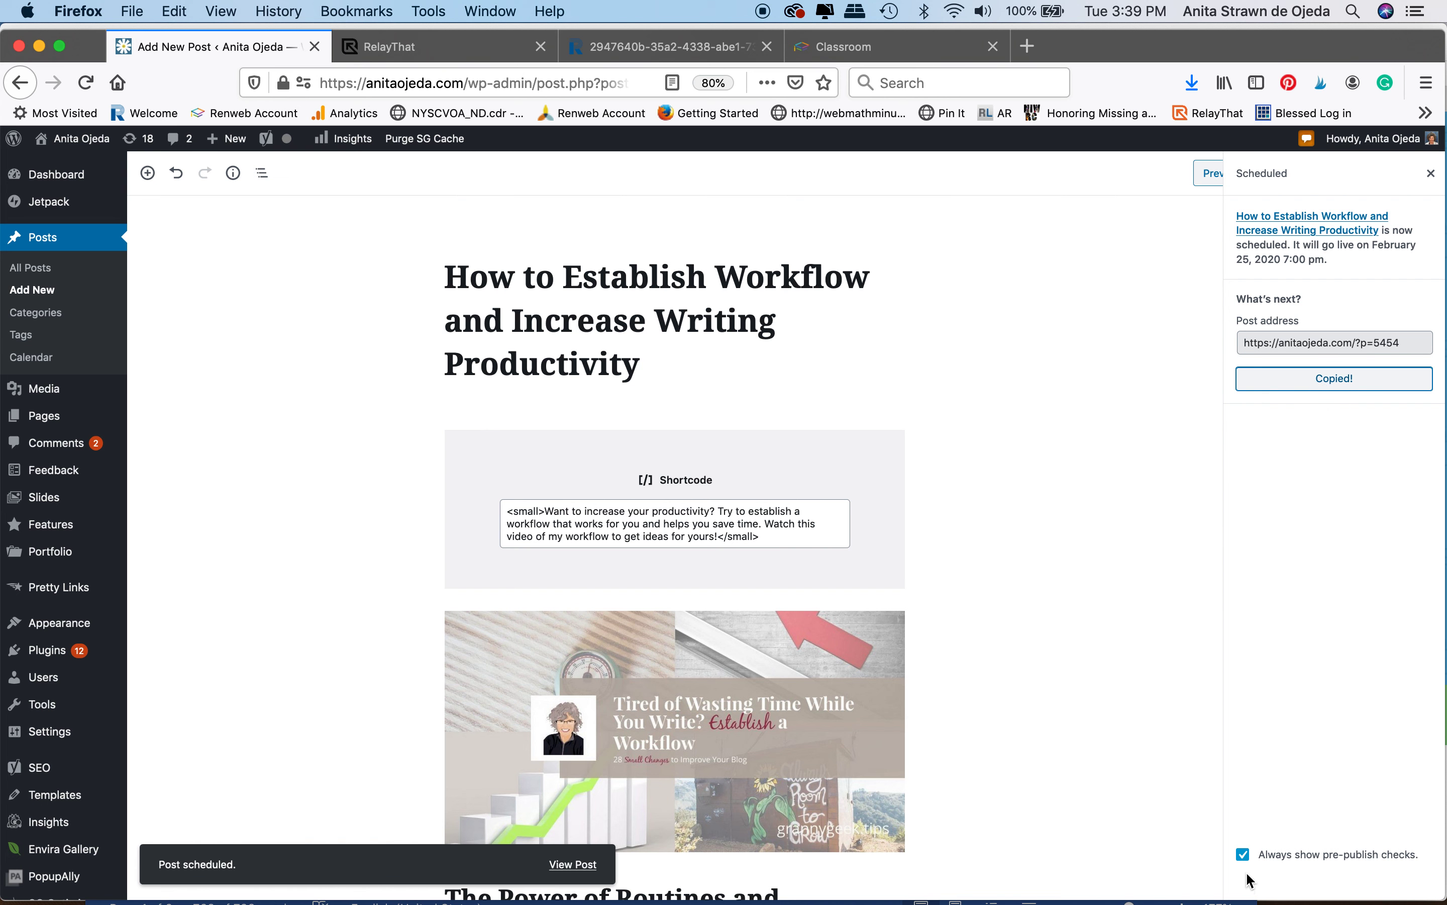
{"action": "mouse_move", "coordinate": [389, 892]}
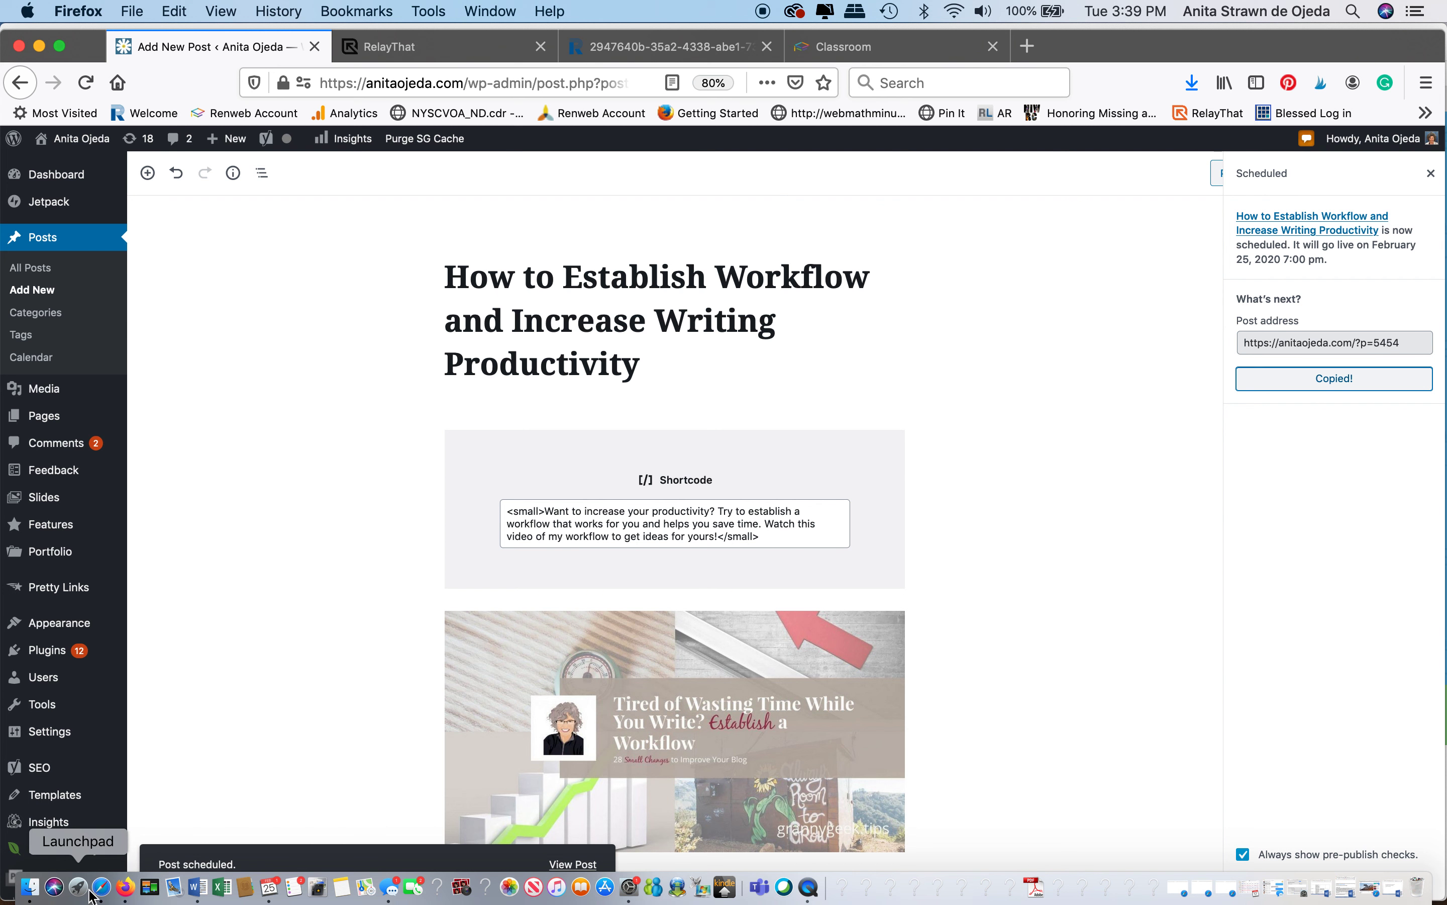
{"action": "left_click", "coordinate": [809, 886]}
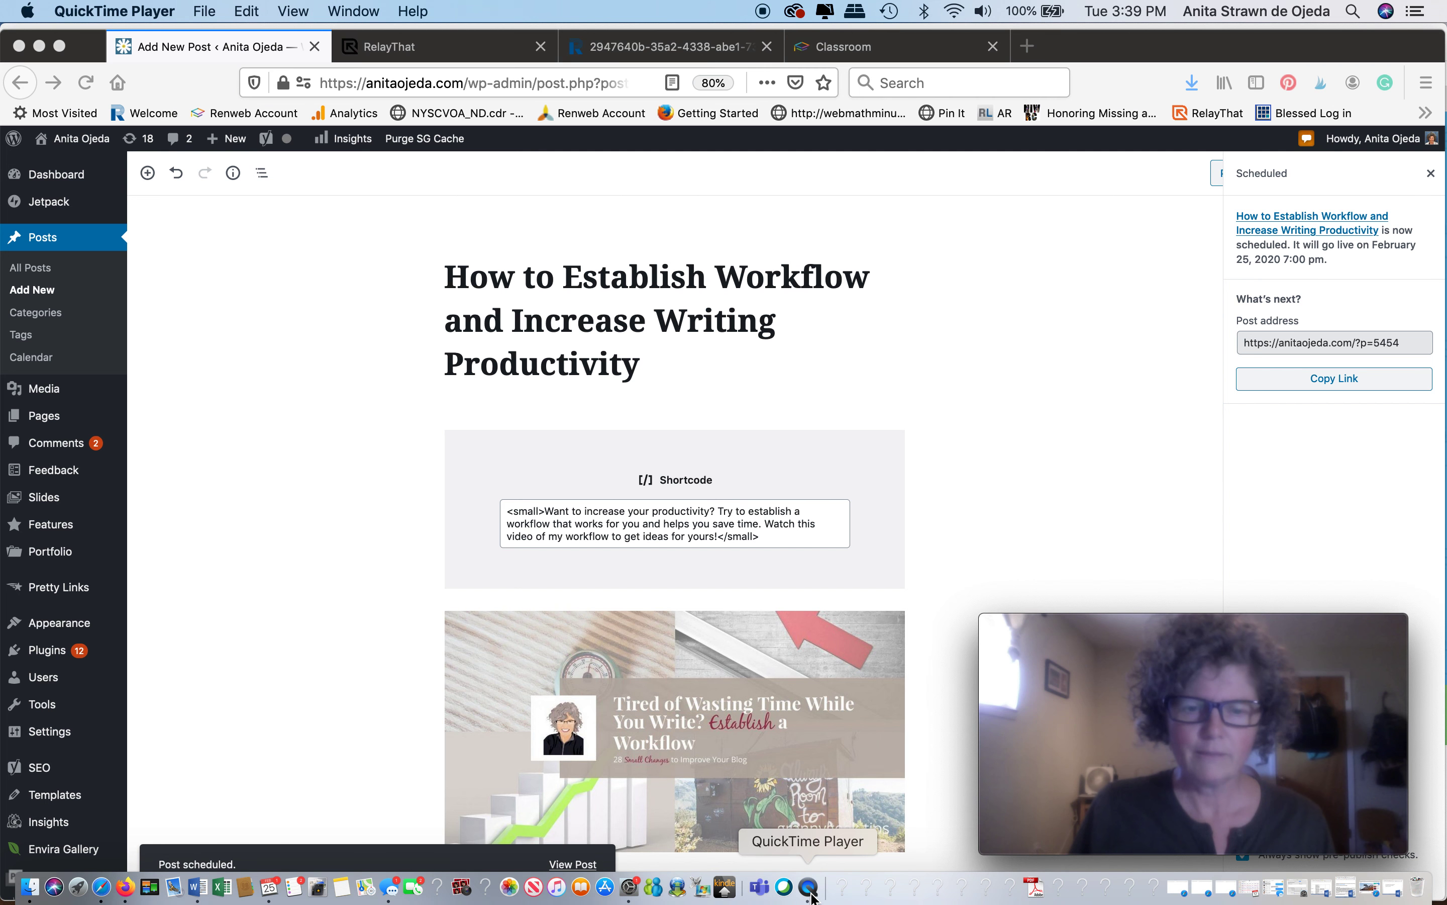